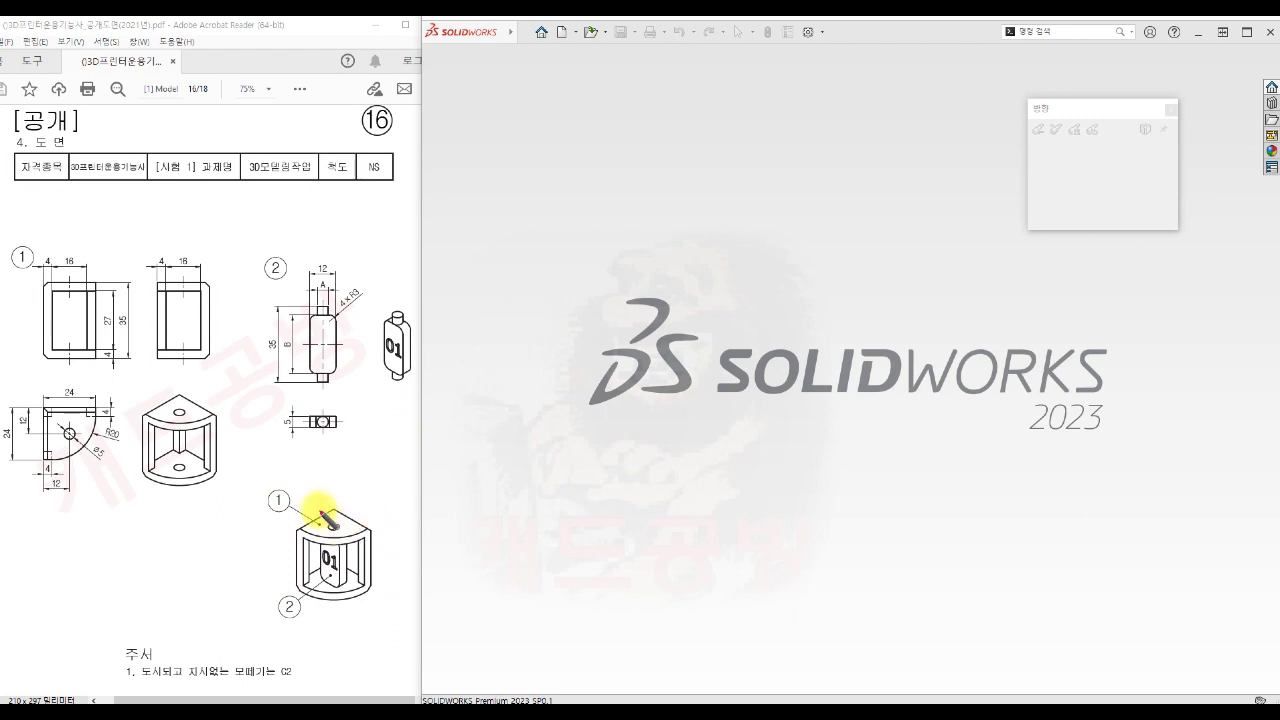
Sketch crossing axis lines on the drawing's assembly view and label the X, Y and Z directions
drag(312, 512, 376, 557)
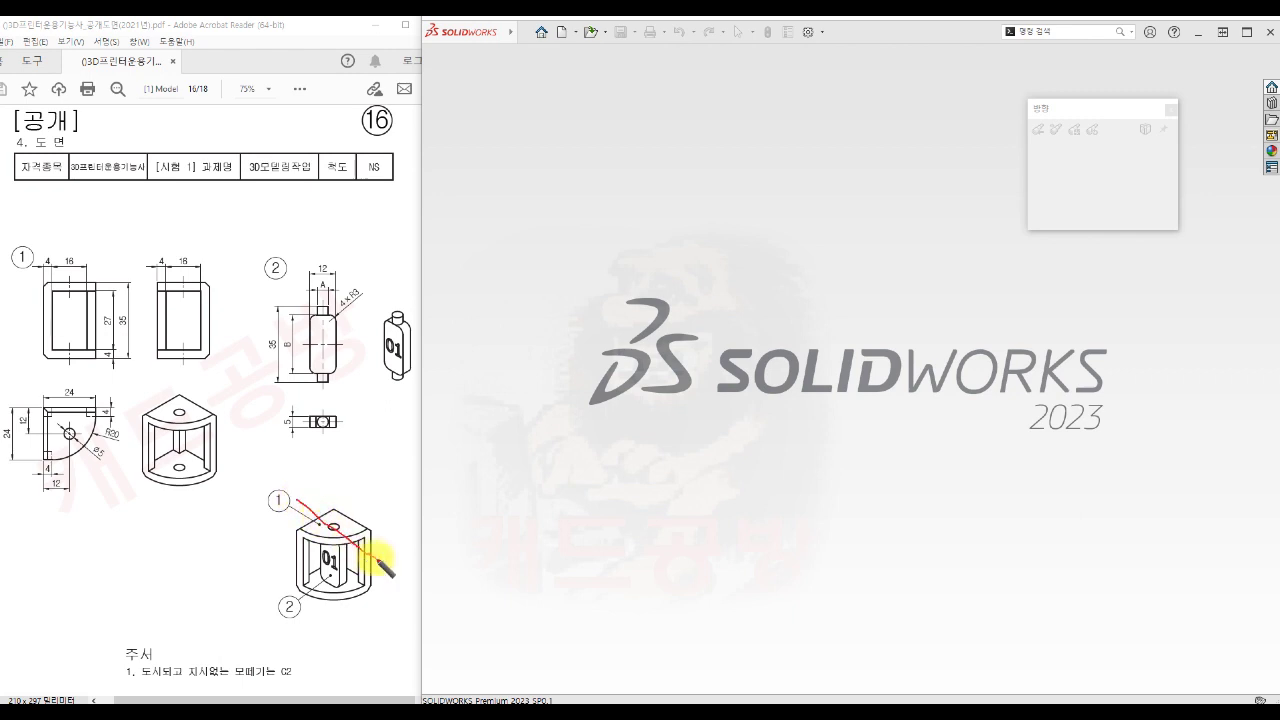
click(288, 484)
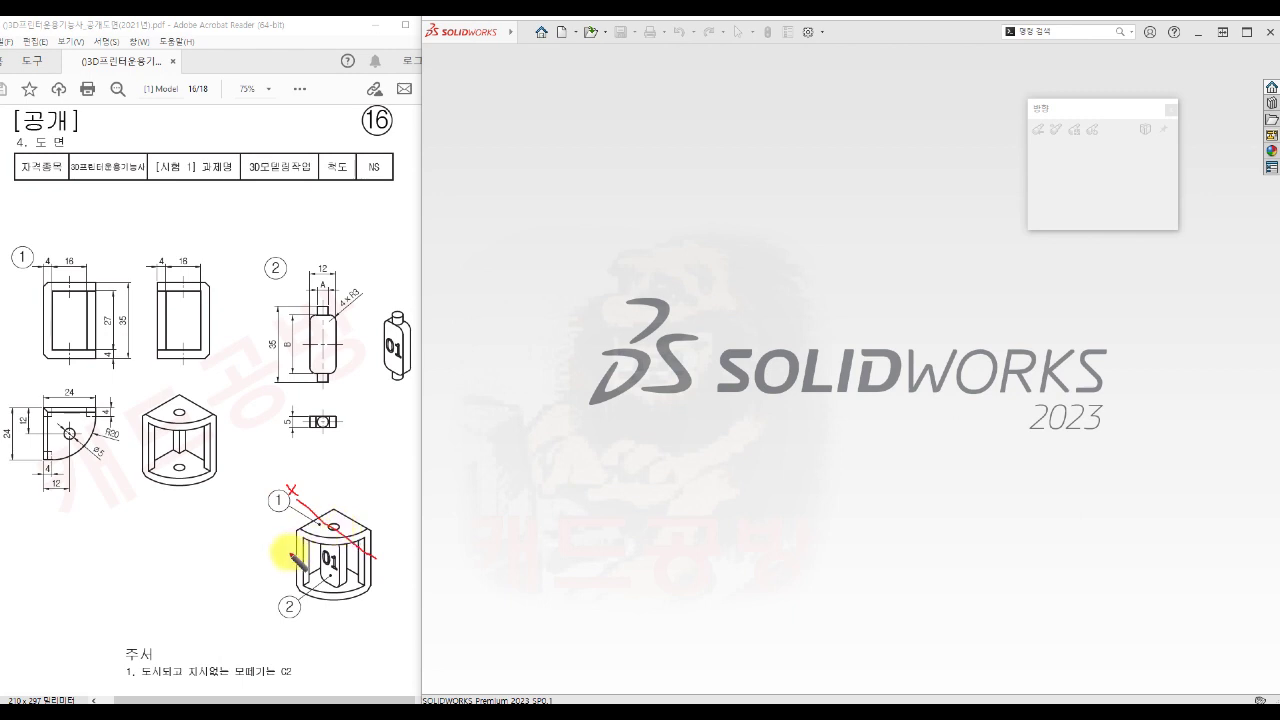
drag(289, 553, 385, 501)
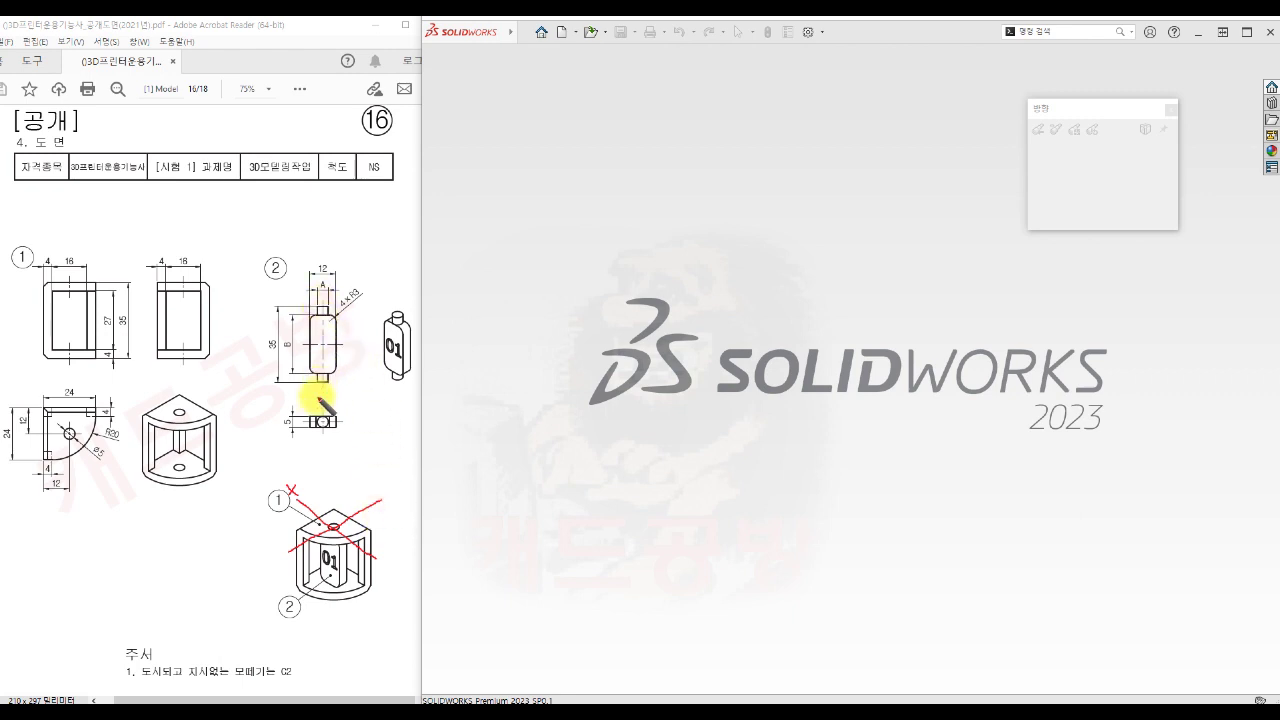
drag(315, 397, 320, 408)
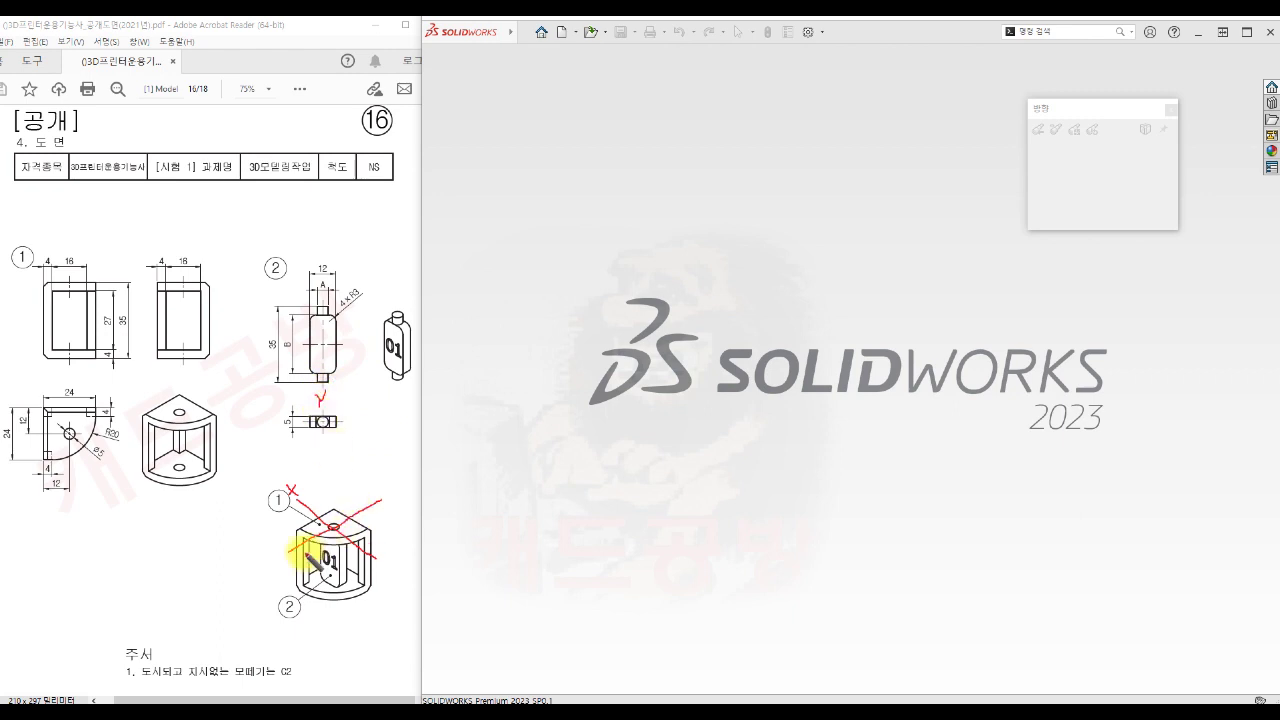
drag(380, 481, 391, 489)
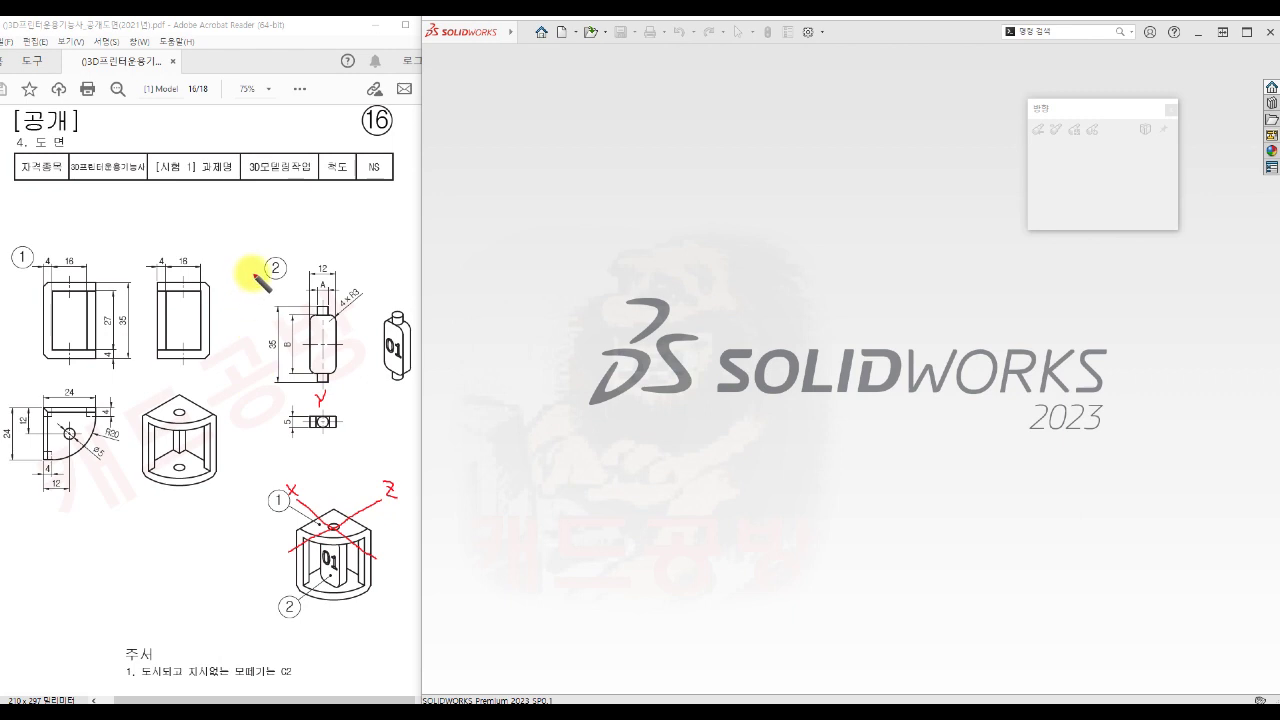
Box dimensions A and B on part 2, note Ø4.2 and 26.2 for them, and mark part 1's horizontal midline as X
mouse_move(312, 296)
mouse_down()
mouse_move(329, 281)
mouse_move(313, 297)
mouse_up()
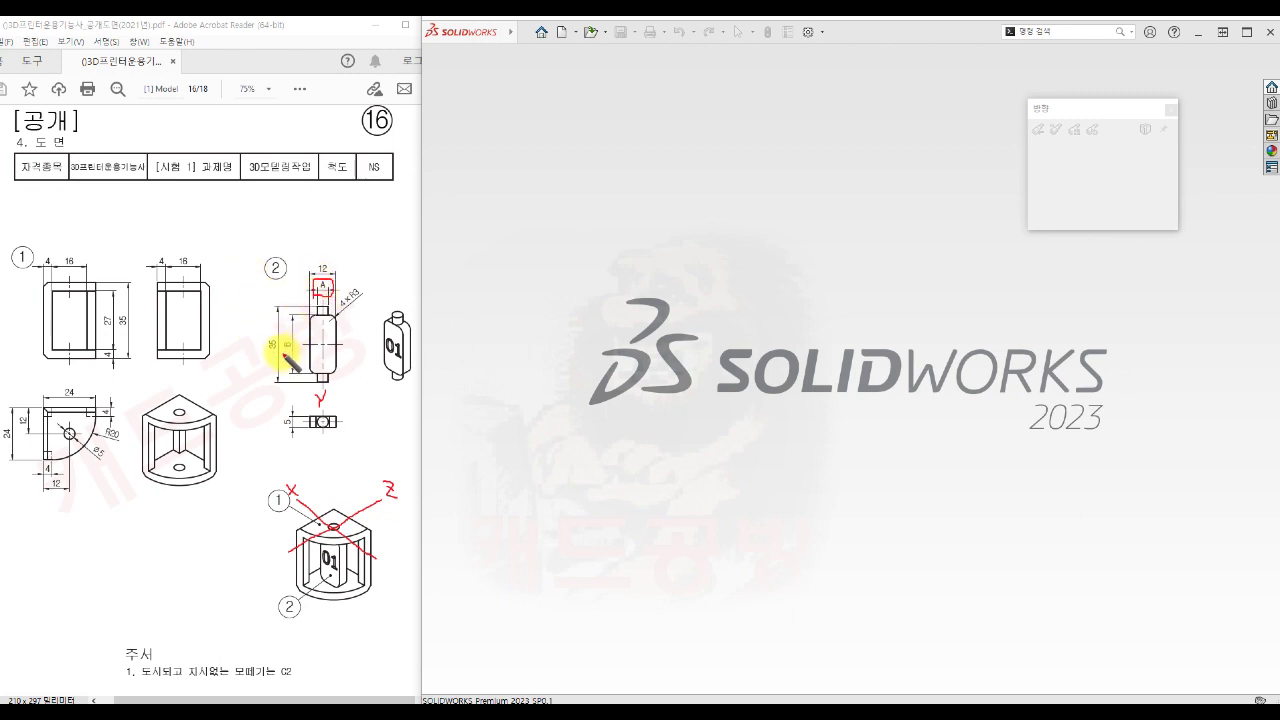
mouse_move(285, 353)
mouse_down()
mouse_move(298, 342)
mouse_move(285, 339)
mouse_up()
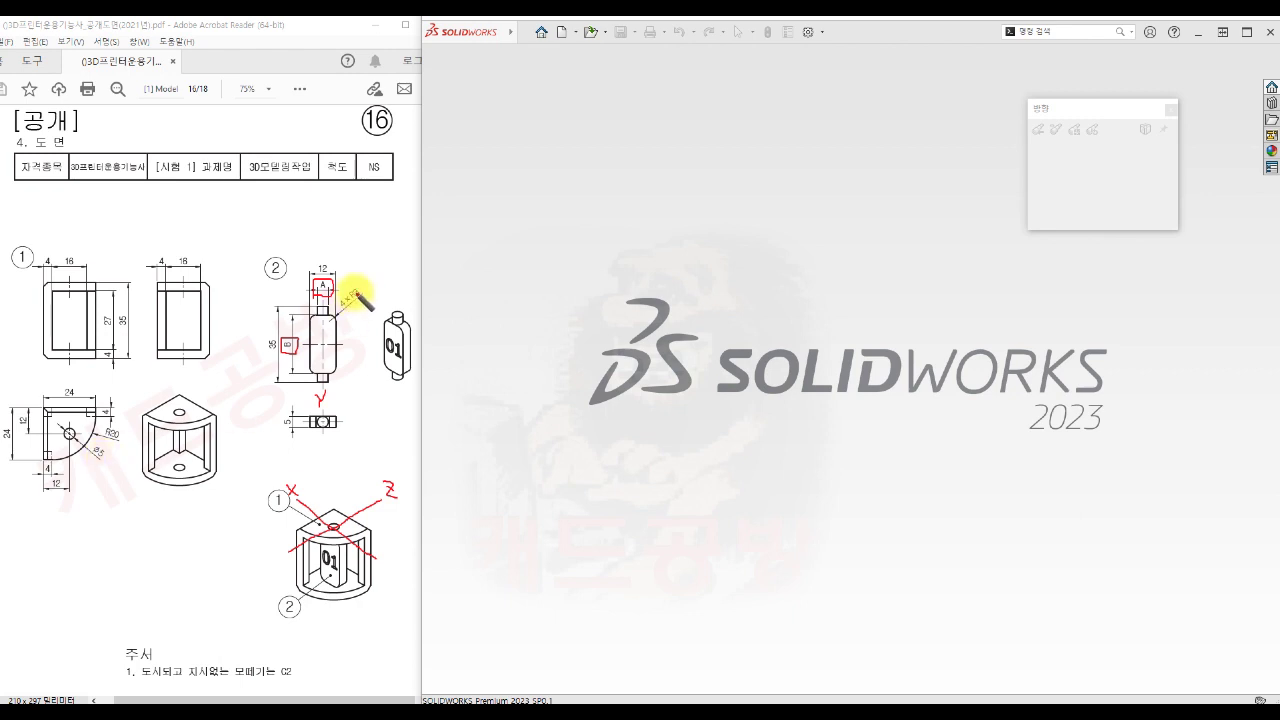
mouse_move(332, 282)
mouse_down()
mouse_move(357, 248)
mouse_move(390, 263)
mouse_up()
click(371, 261)
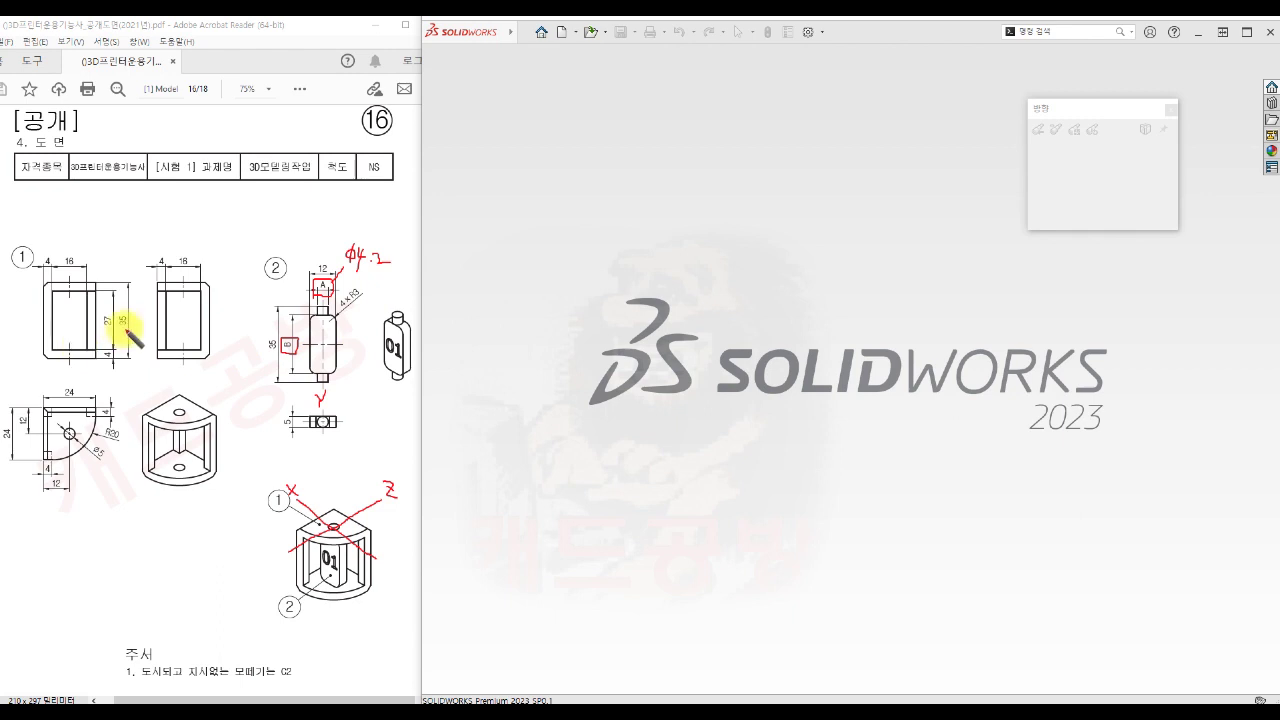
mouse_move(286, 354)
mouse_down()
mouse_move(222, 376)
mouse_move(263, 377)
mouse_up()
click(247, 382)
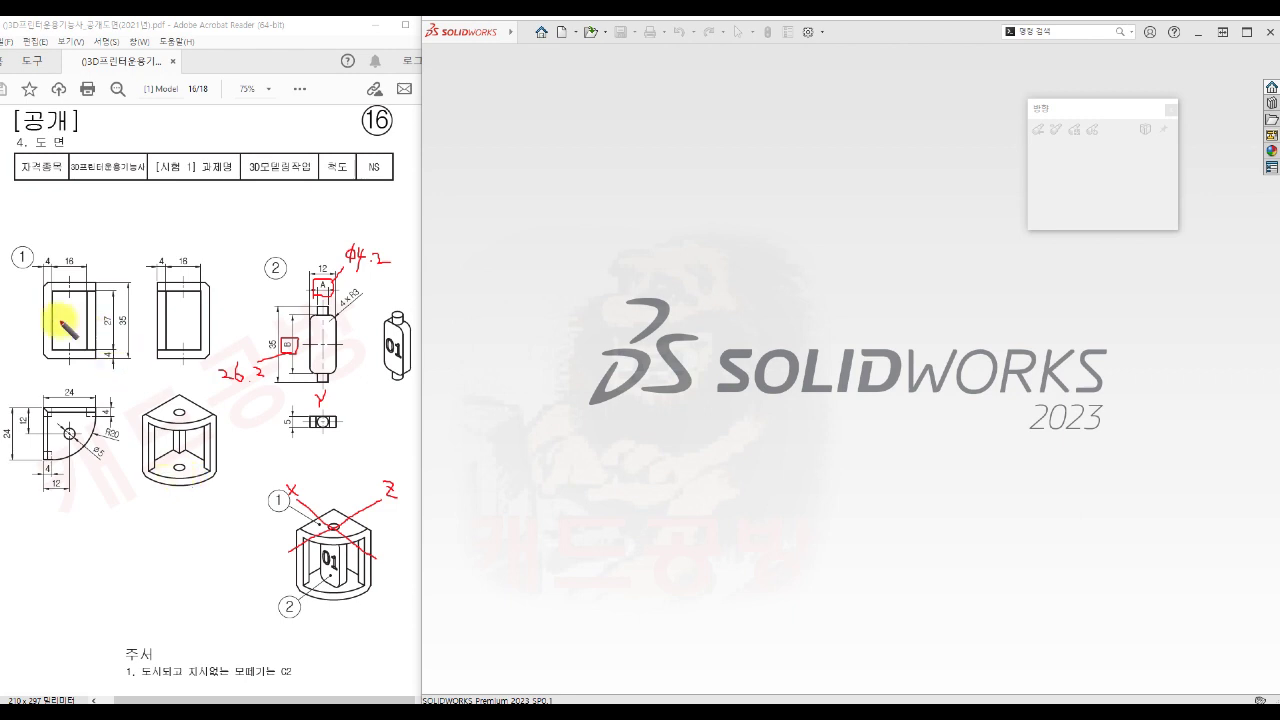
drag(24, 319, 101, 319)
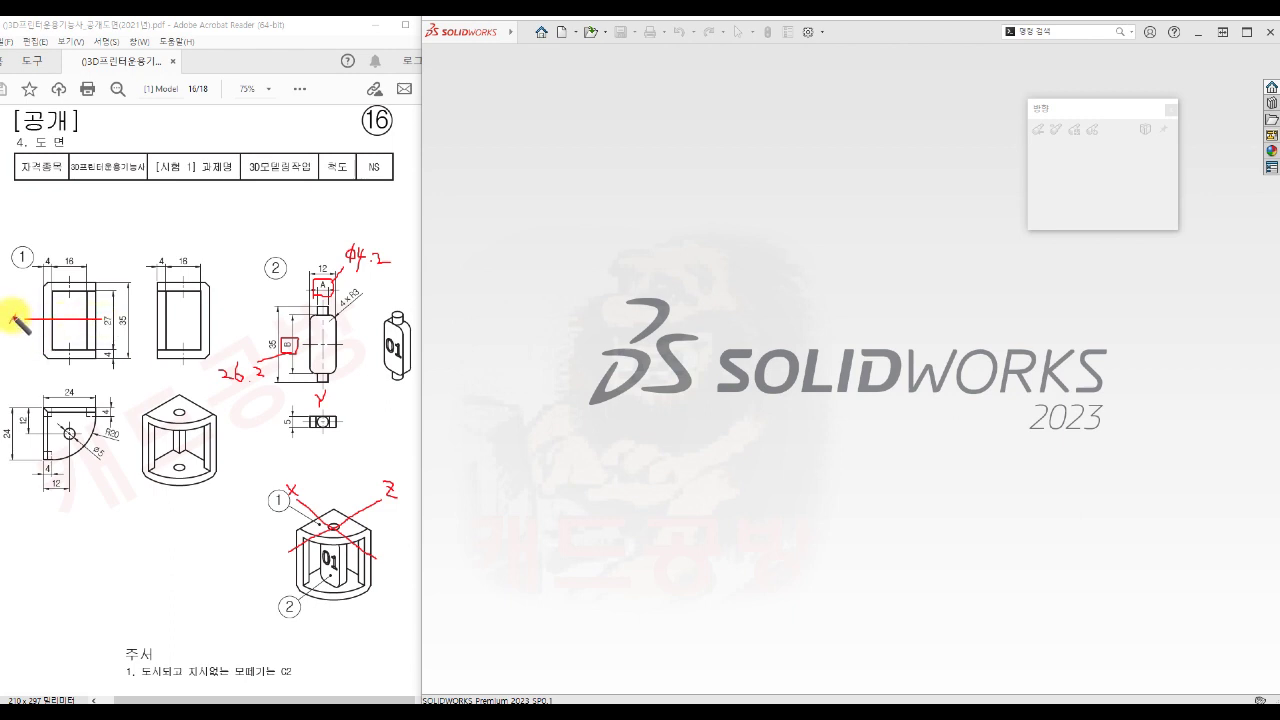
drag(8, 313, 8, 324)
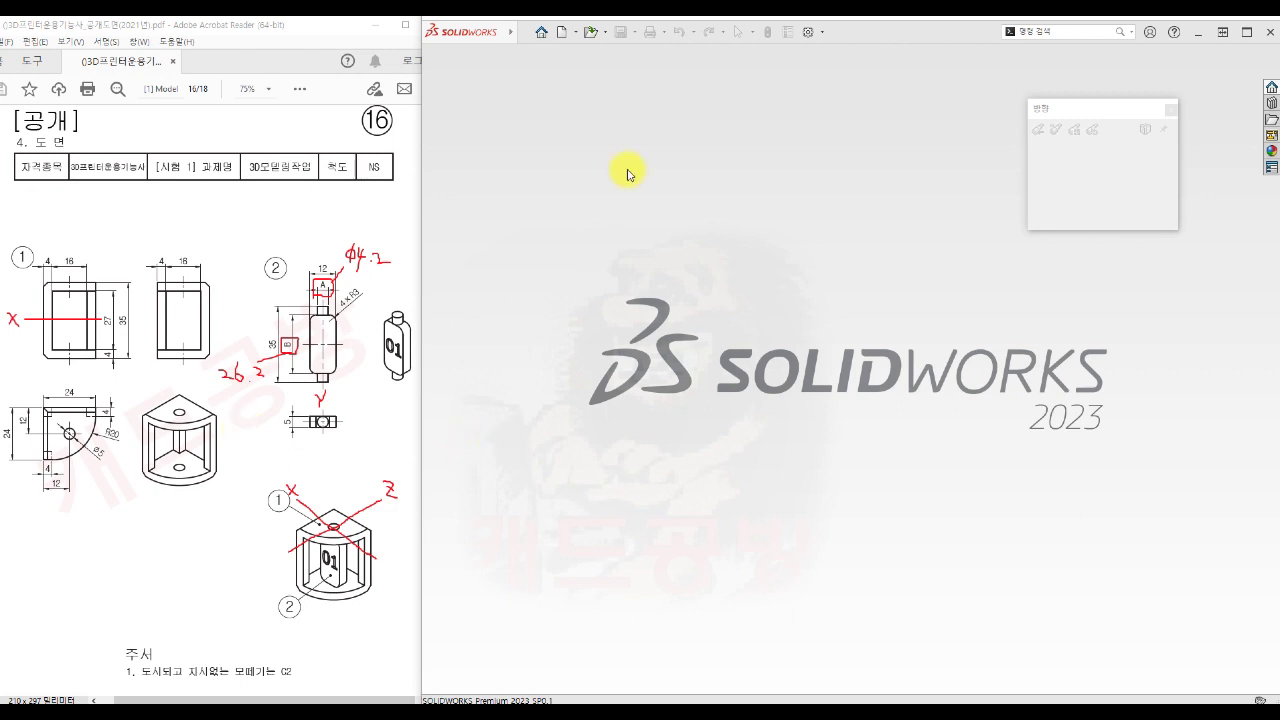
Create a new part document in SOLIDWORKS from the 내부품 template
click(564, 32)
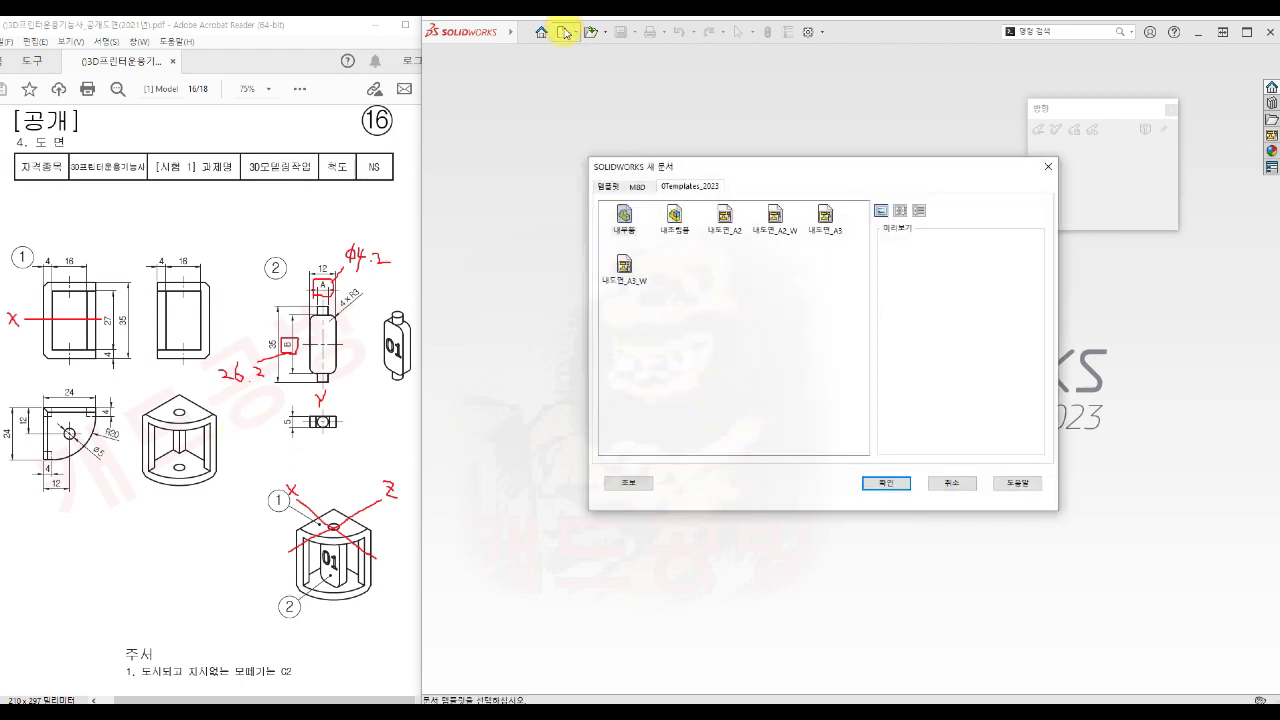
click(624, 216)
click(878, 485)
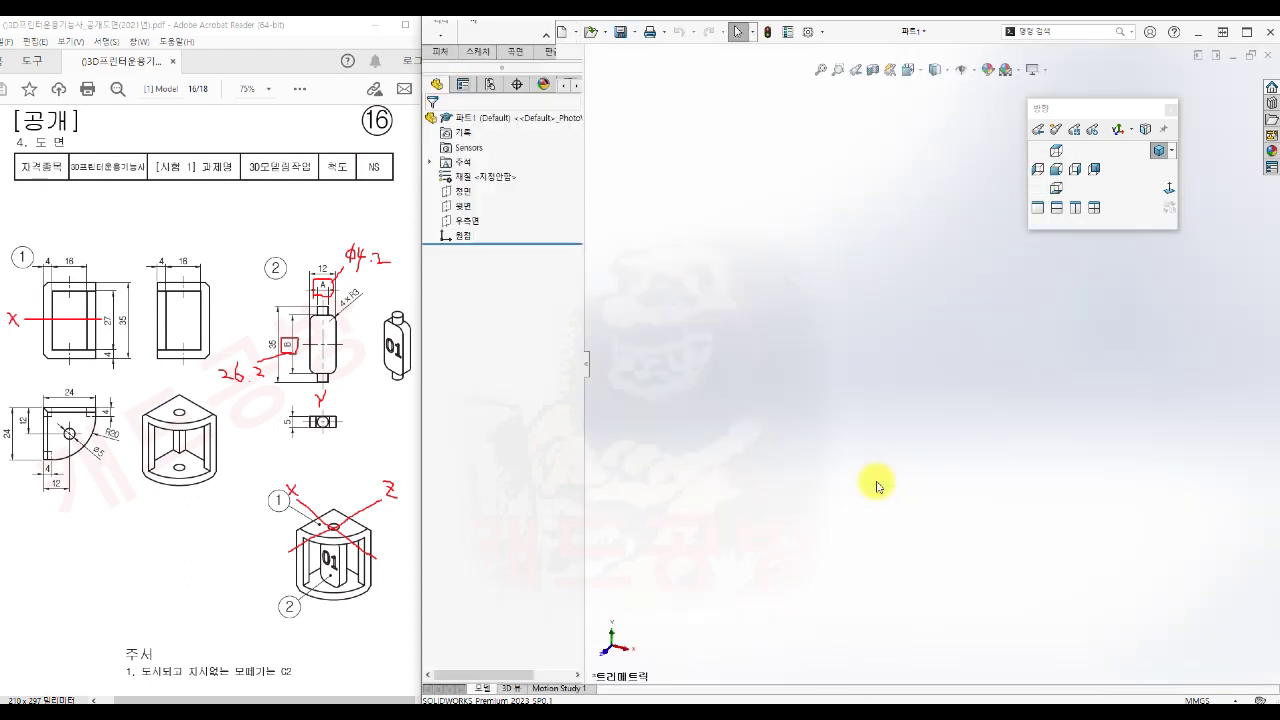
Check the unit system in the new part's document properties
click(823, 31)
click(827, 53)
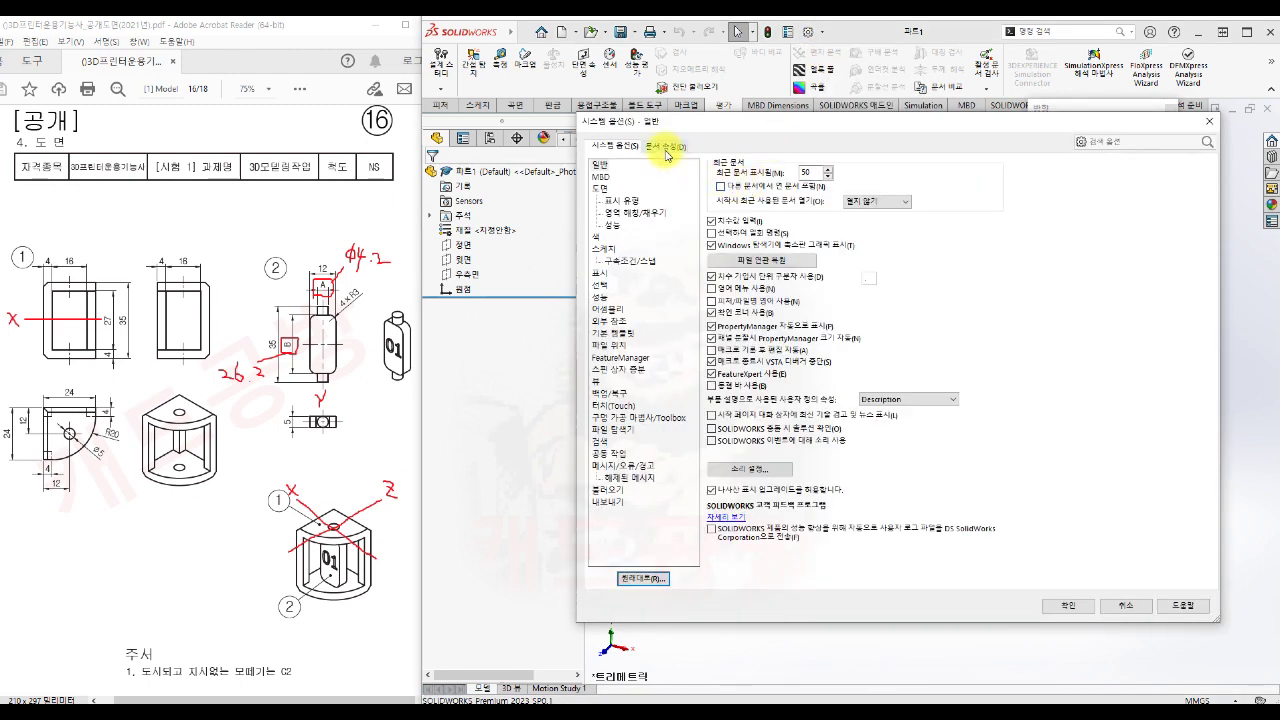
click(664, 148)
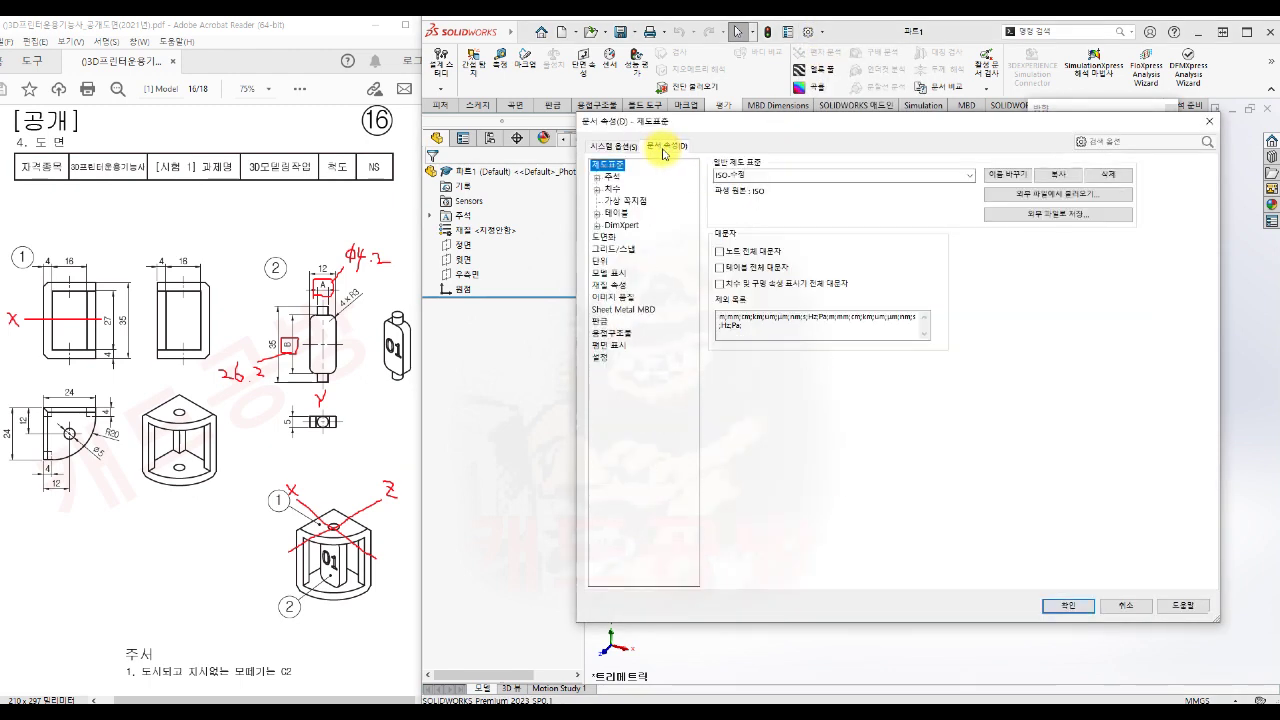
click(601, 262)
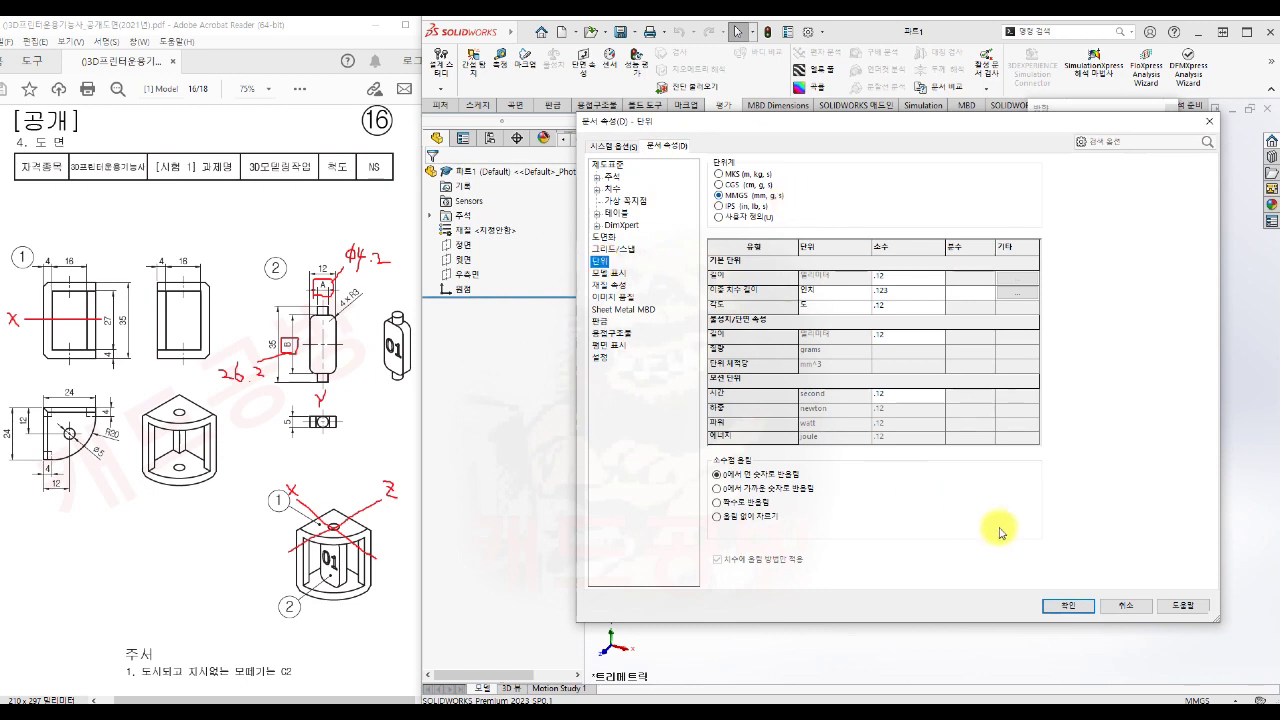
click(1067, 605)
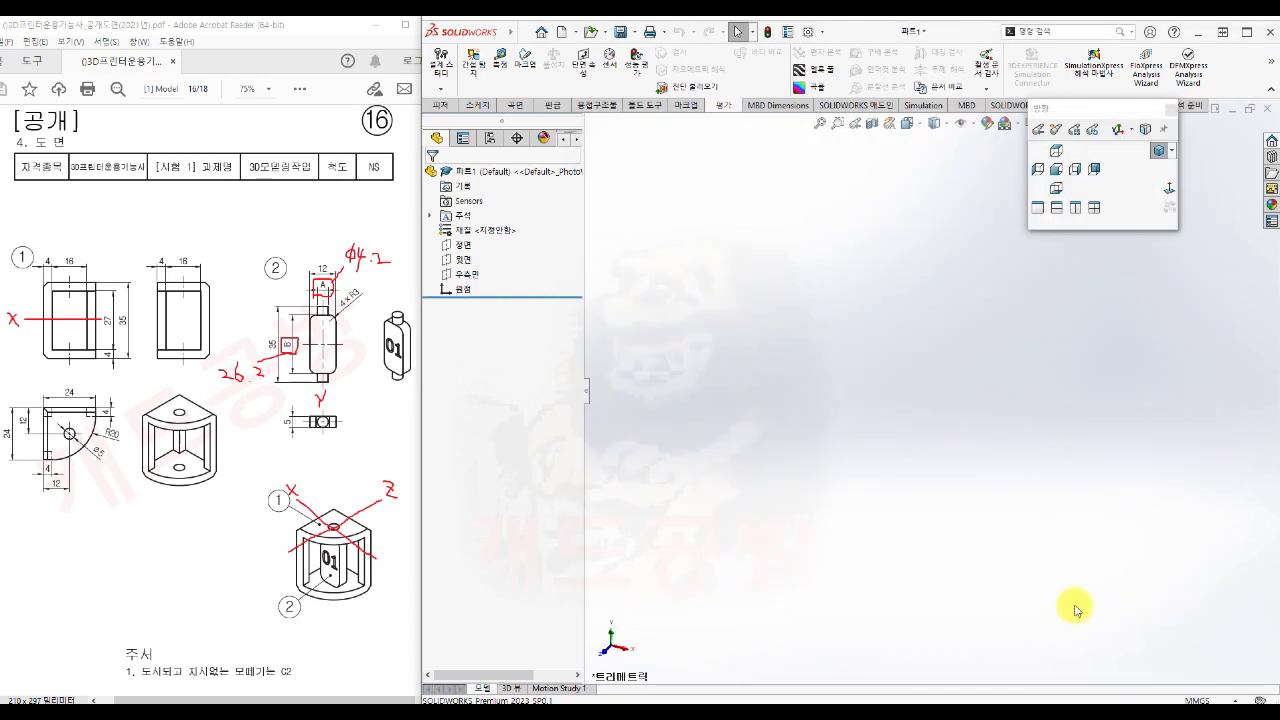
Save the part as 파트1.SLDPRT in folder 16
click(633, 33)
click(648, 66)
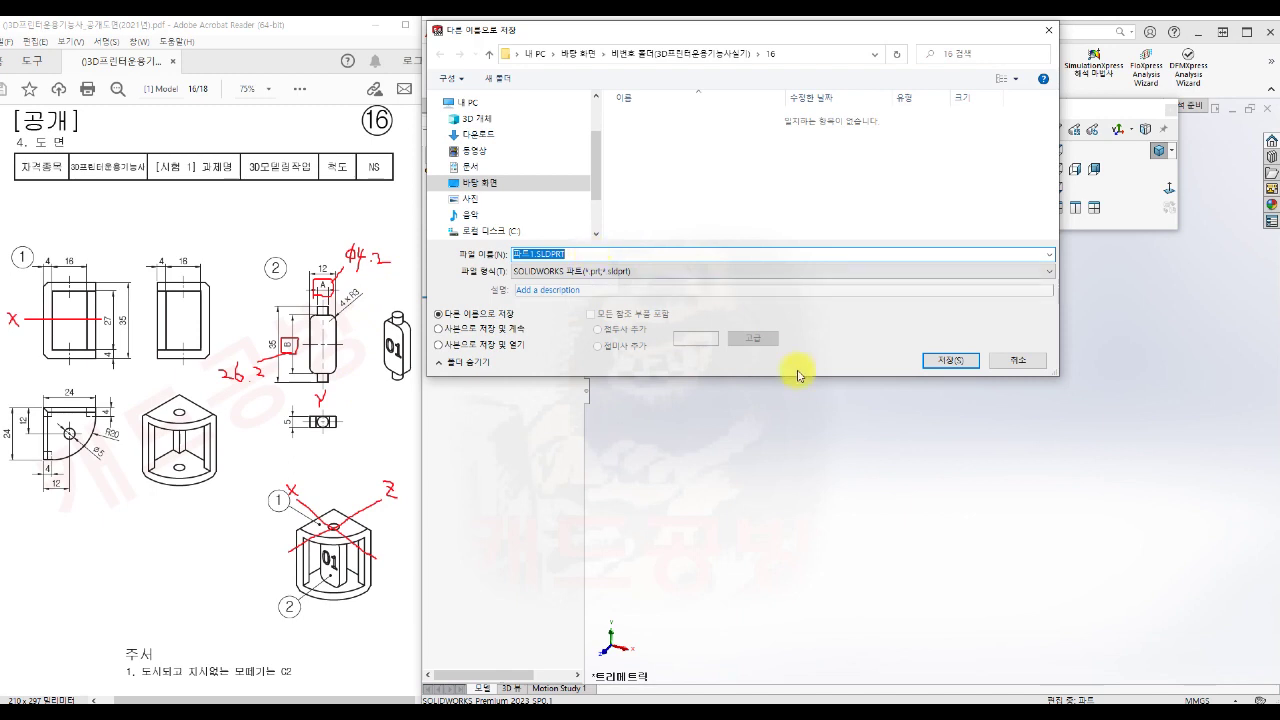
click(950, 360)
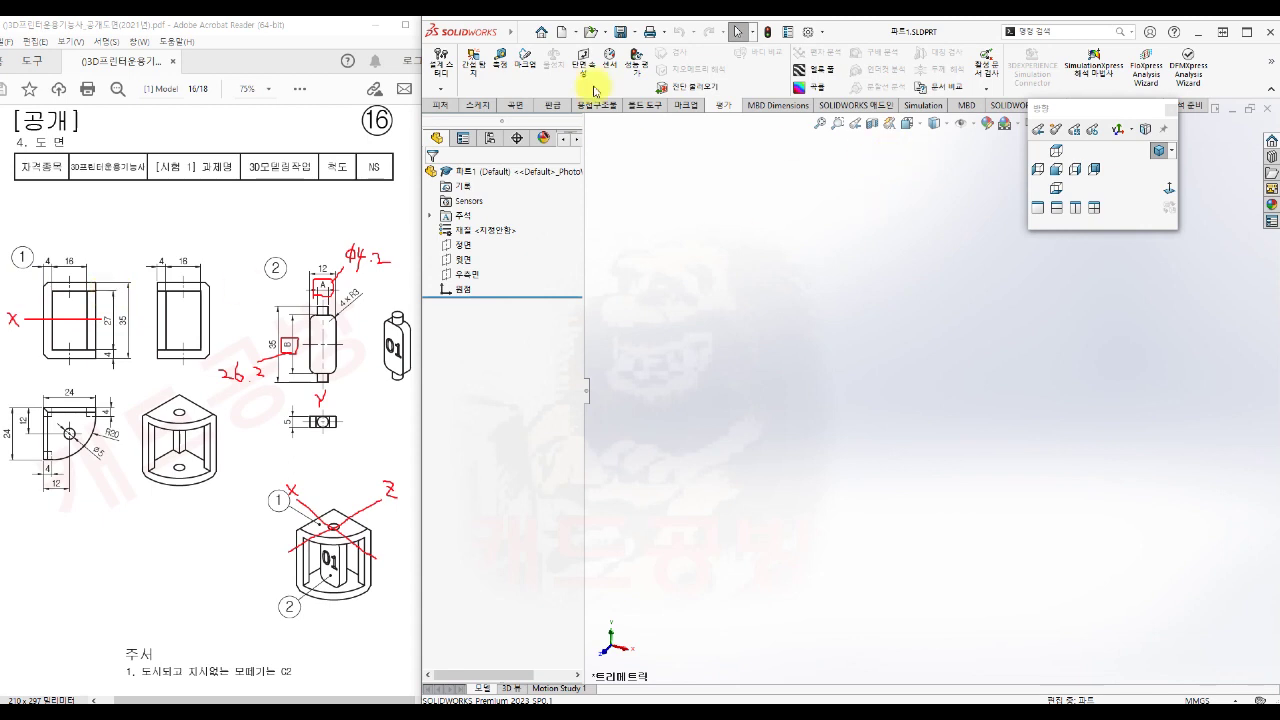
Create a reference plane offset 13.5 mm from the top plane (윗면)
click(440, 105)
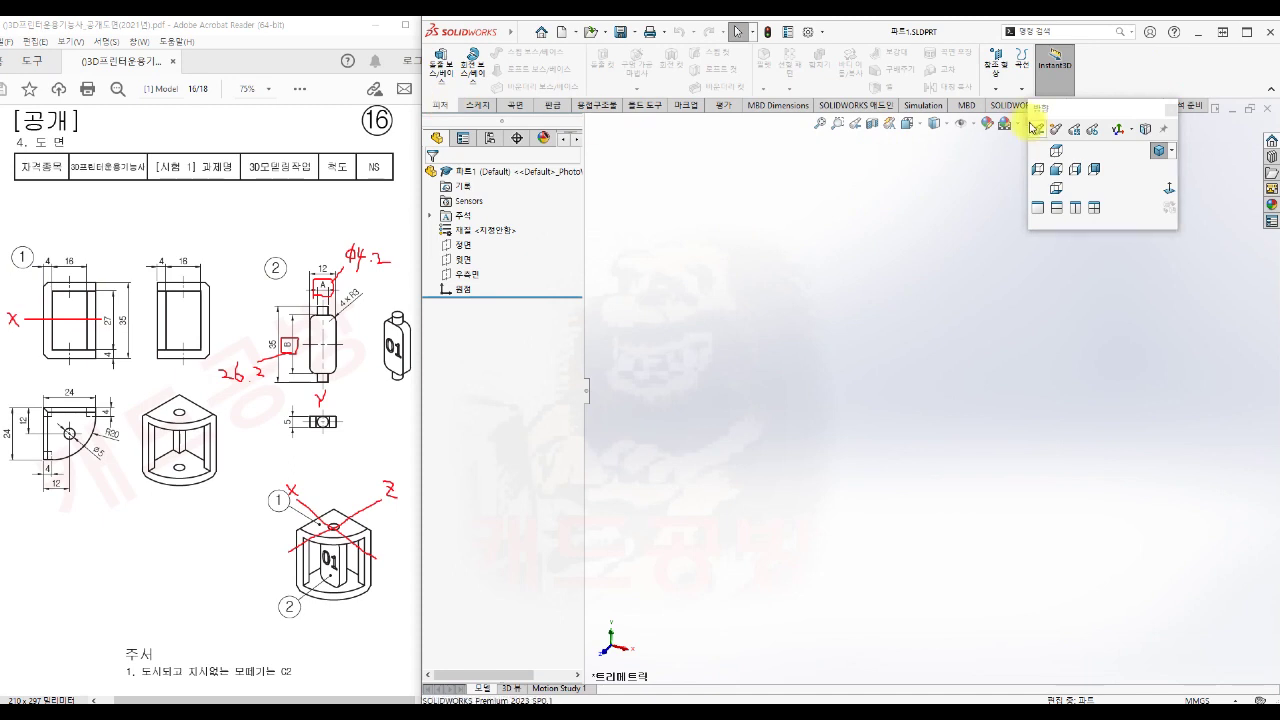
click(996, 88)
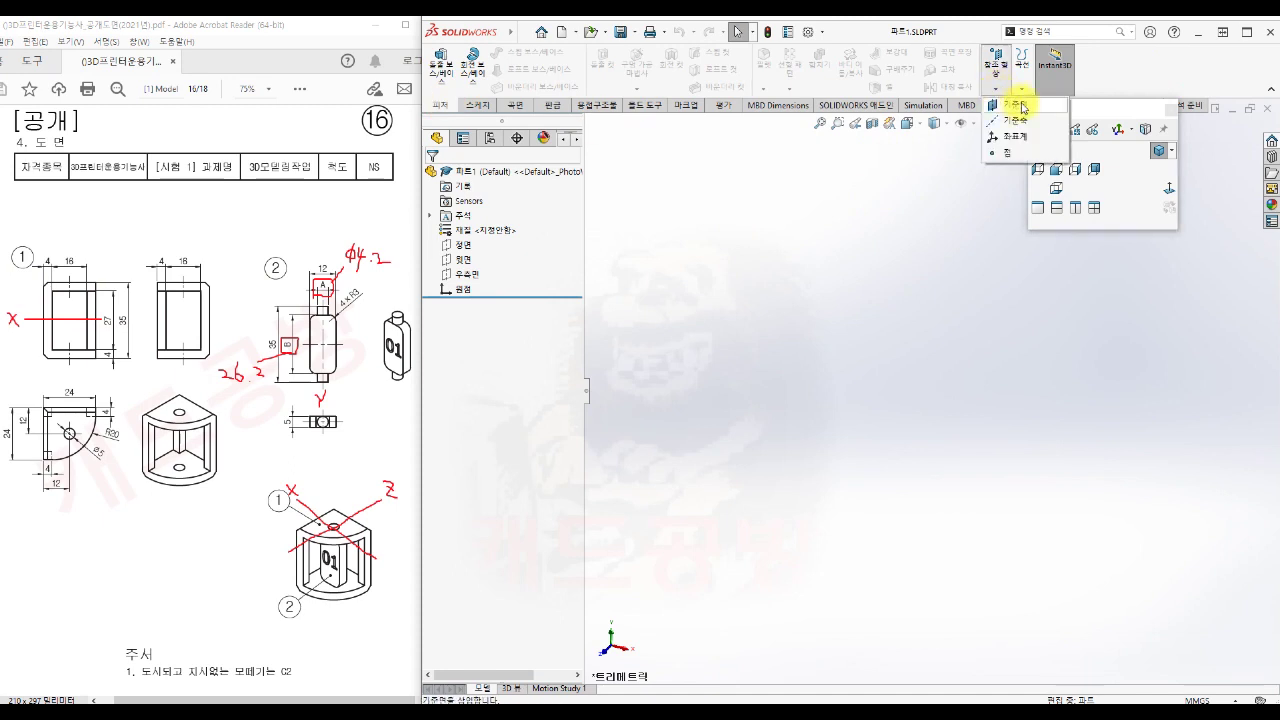
click(1020, 105)
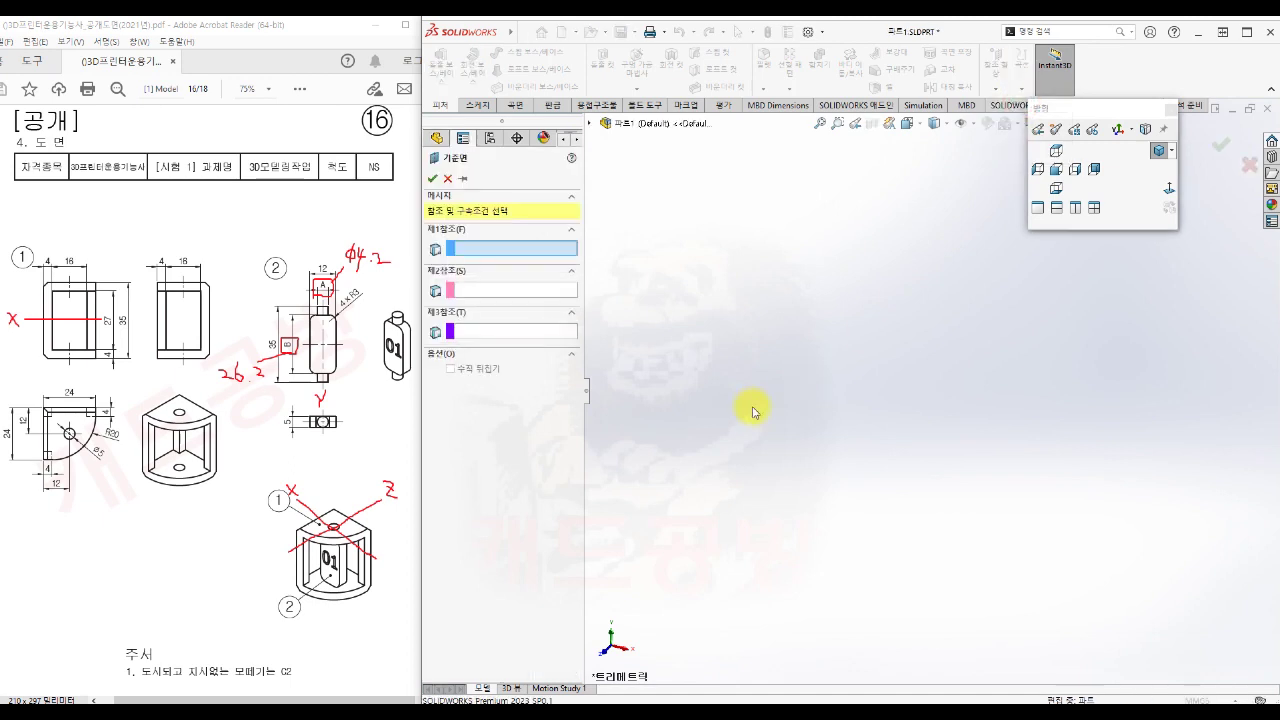
click(589, 123)
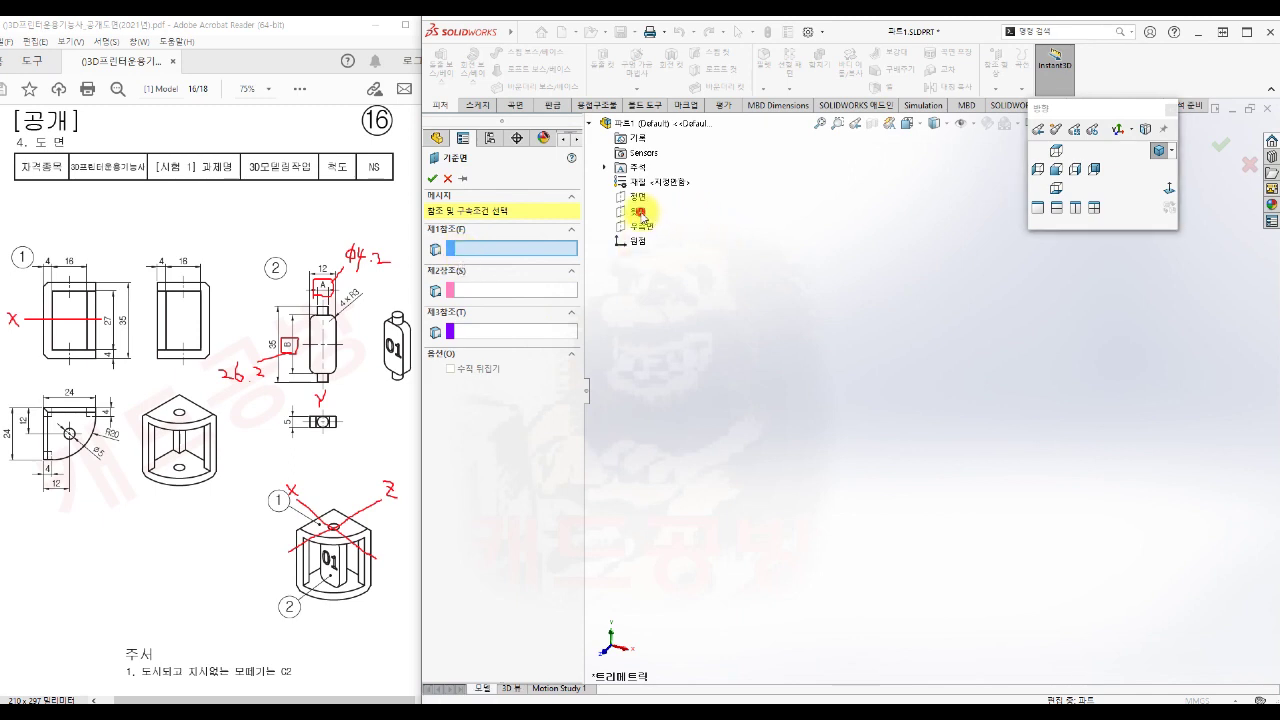
click(638, 212)
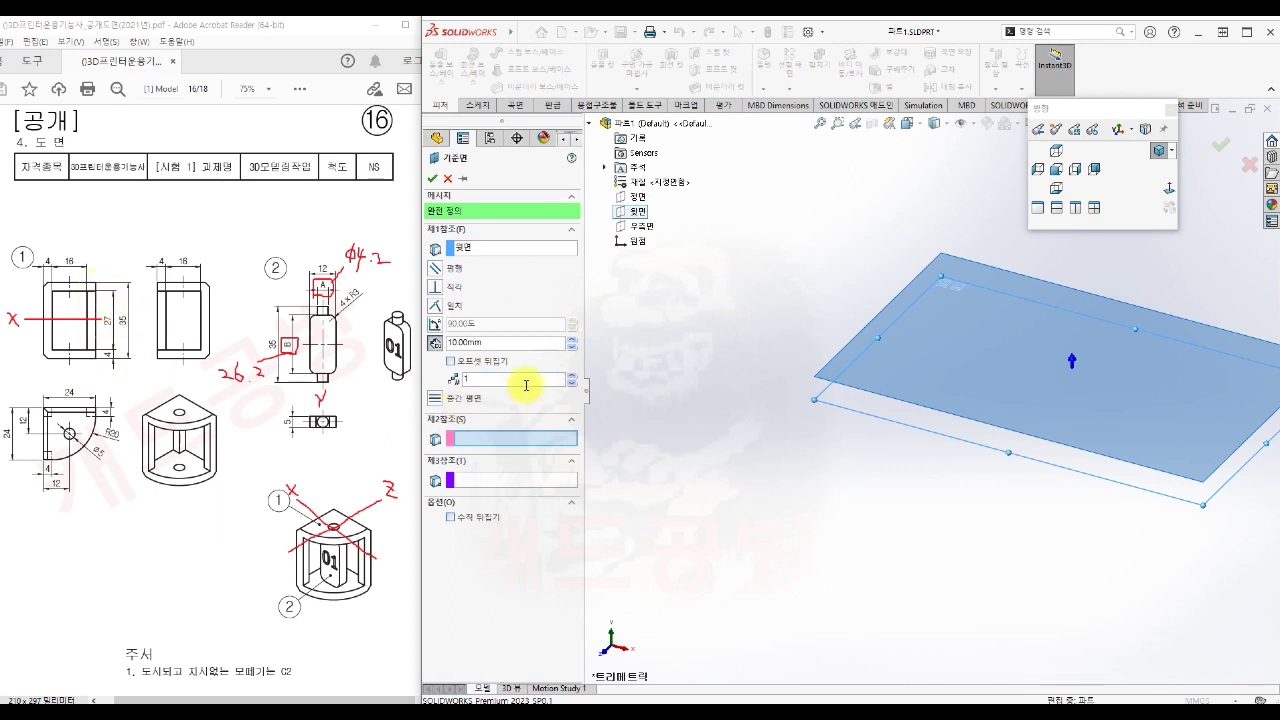
drag(489, 343, 449, 343)
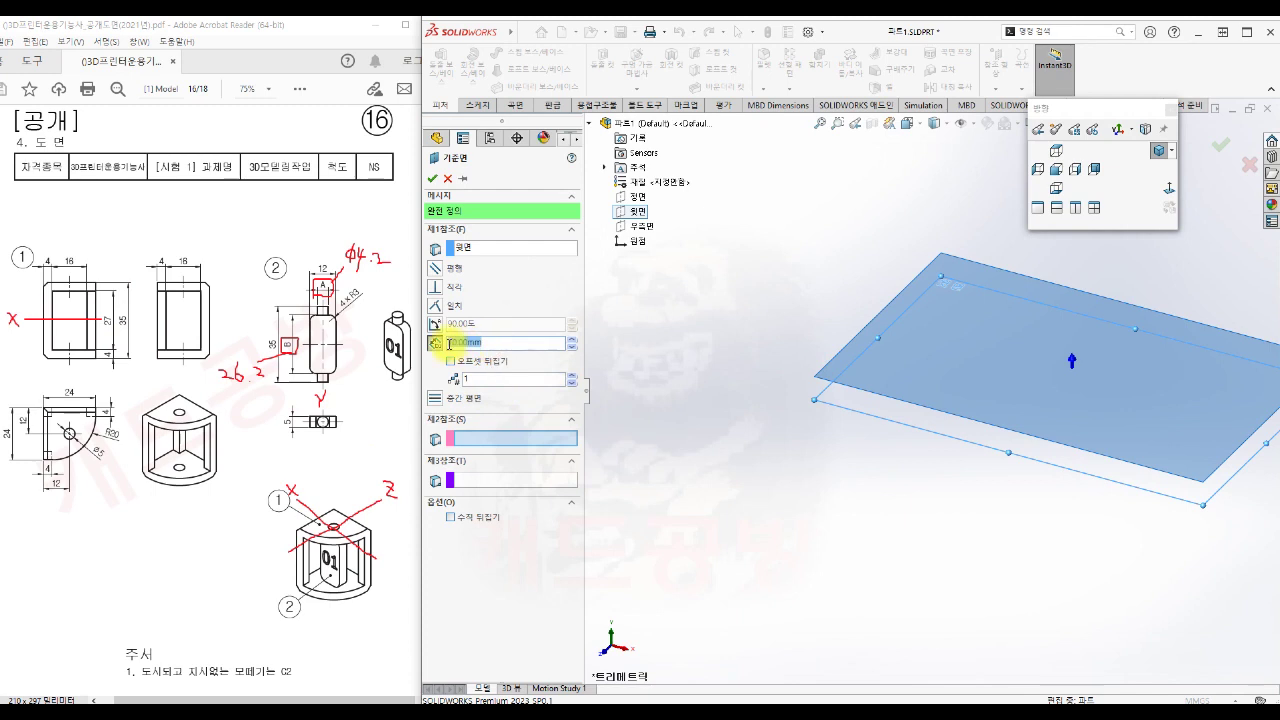
text(13.5)
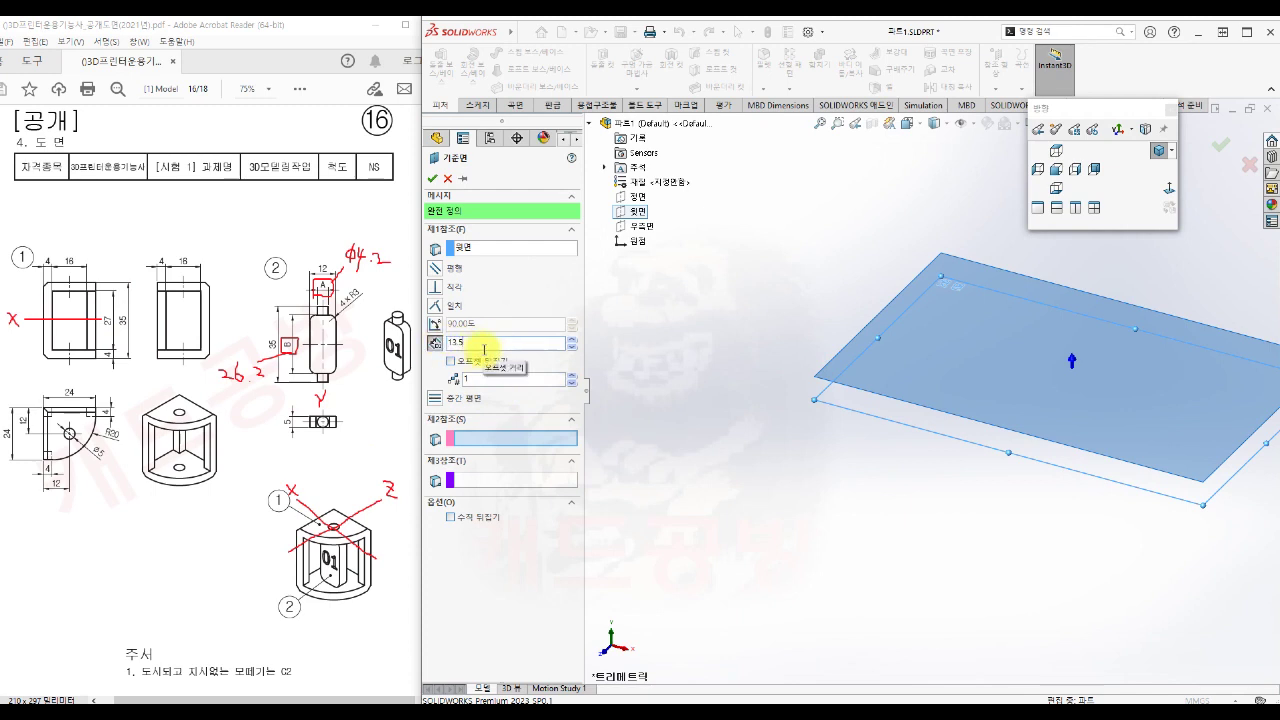
click(432, 178)
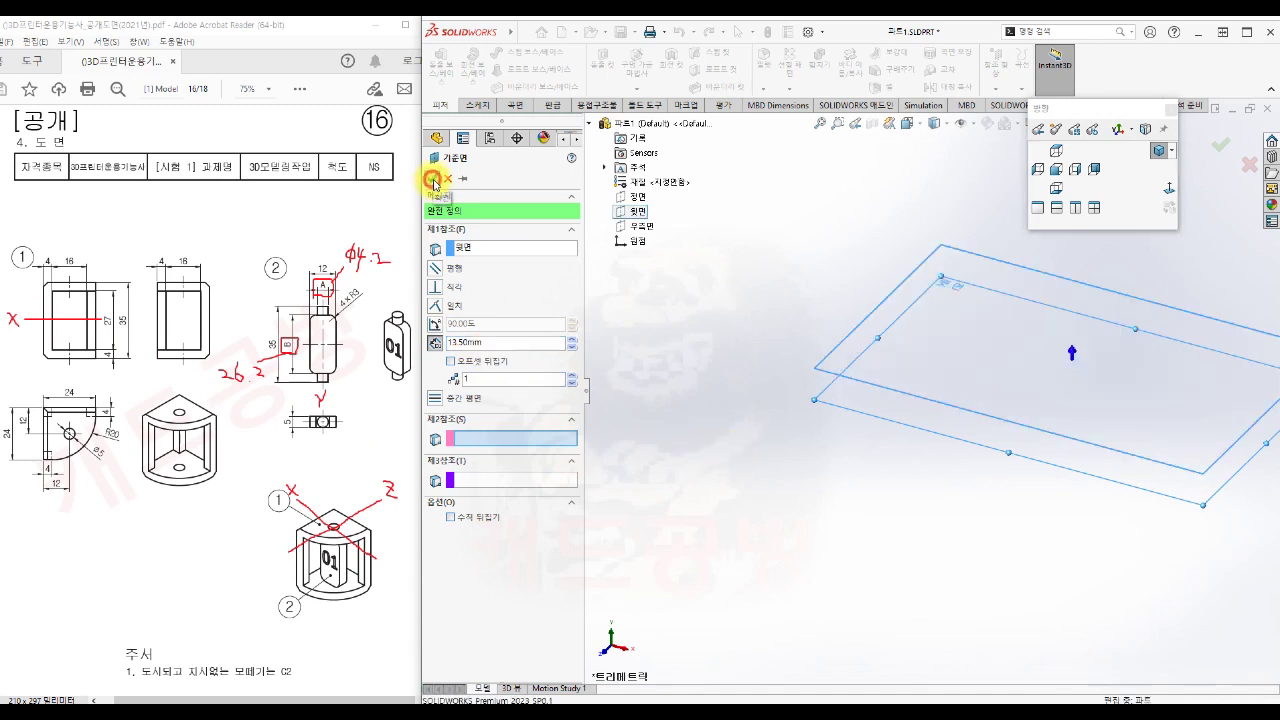
click(716, 494)
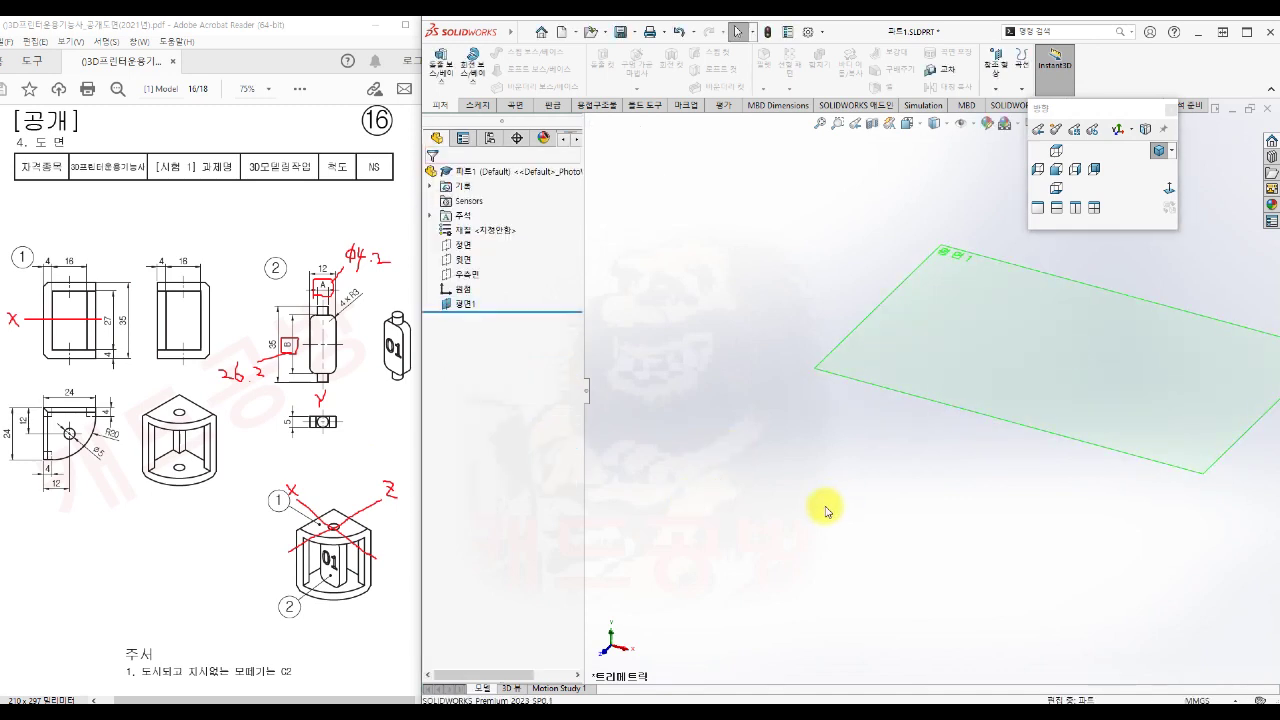
Start a sketch on the offset plane and hide that plane
click(465, 304)
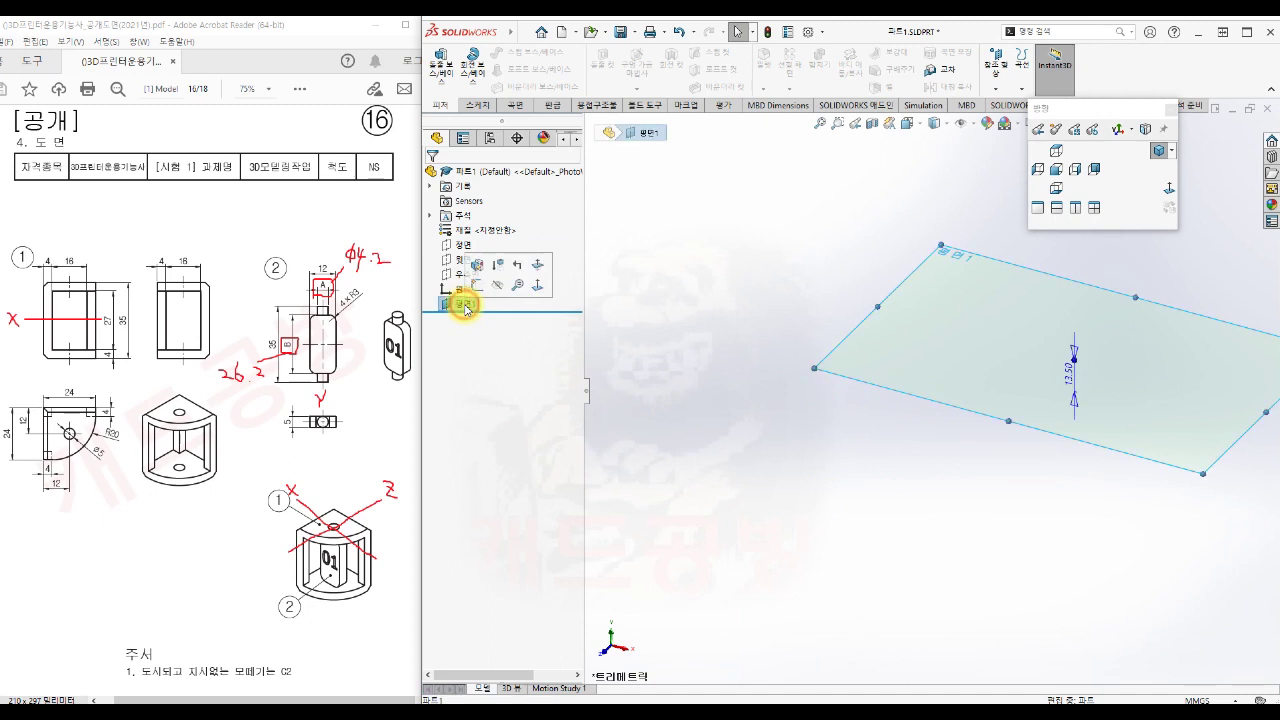
click(478, 288)
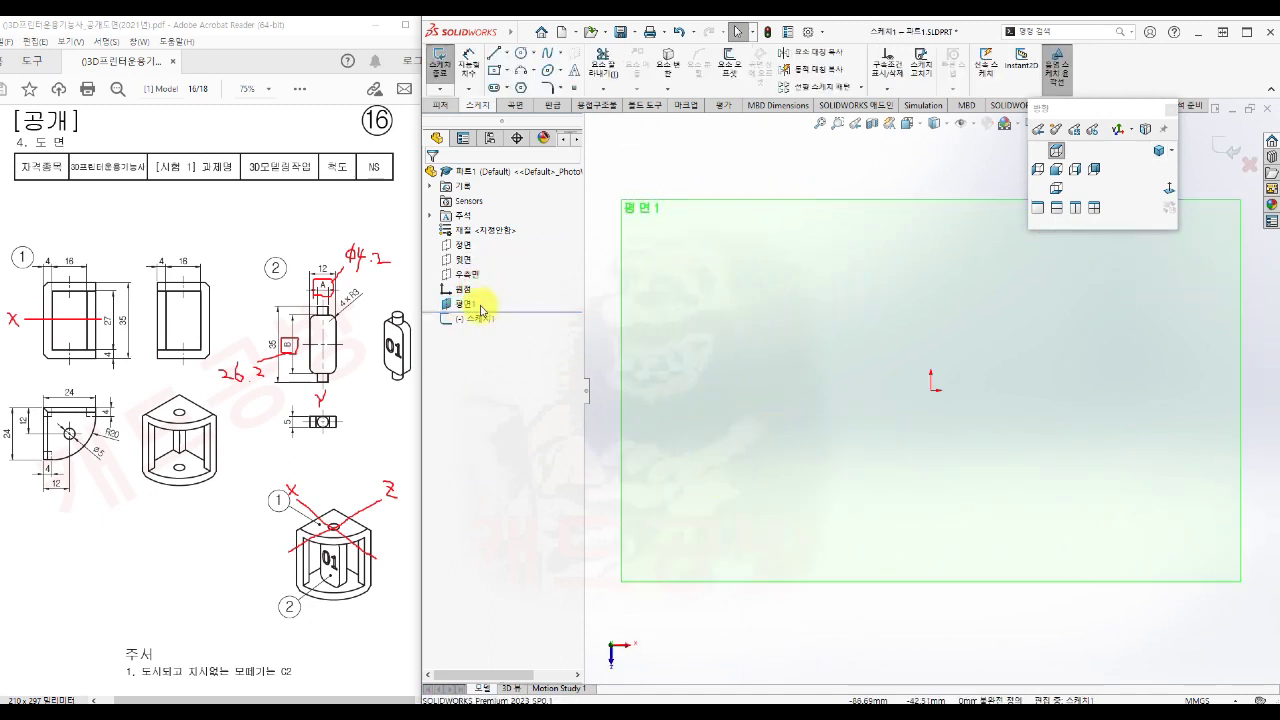
click(450, 306)
click(482, 287)
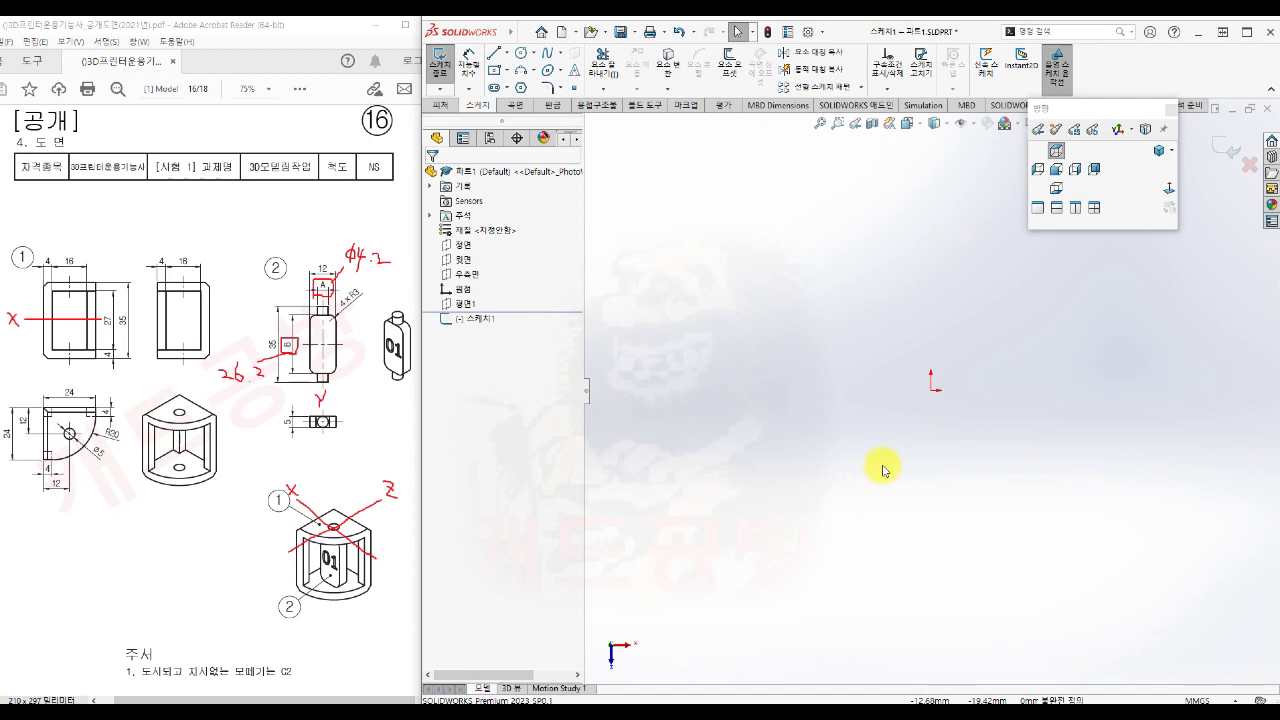
Sketch a 24 × 24 mm center rectangle at the origin
key(s)
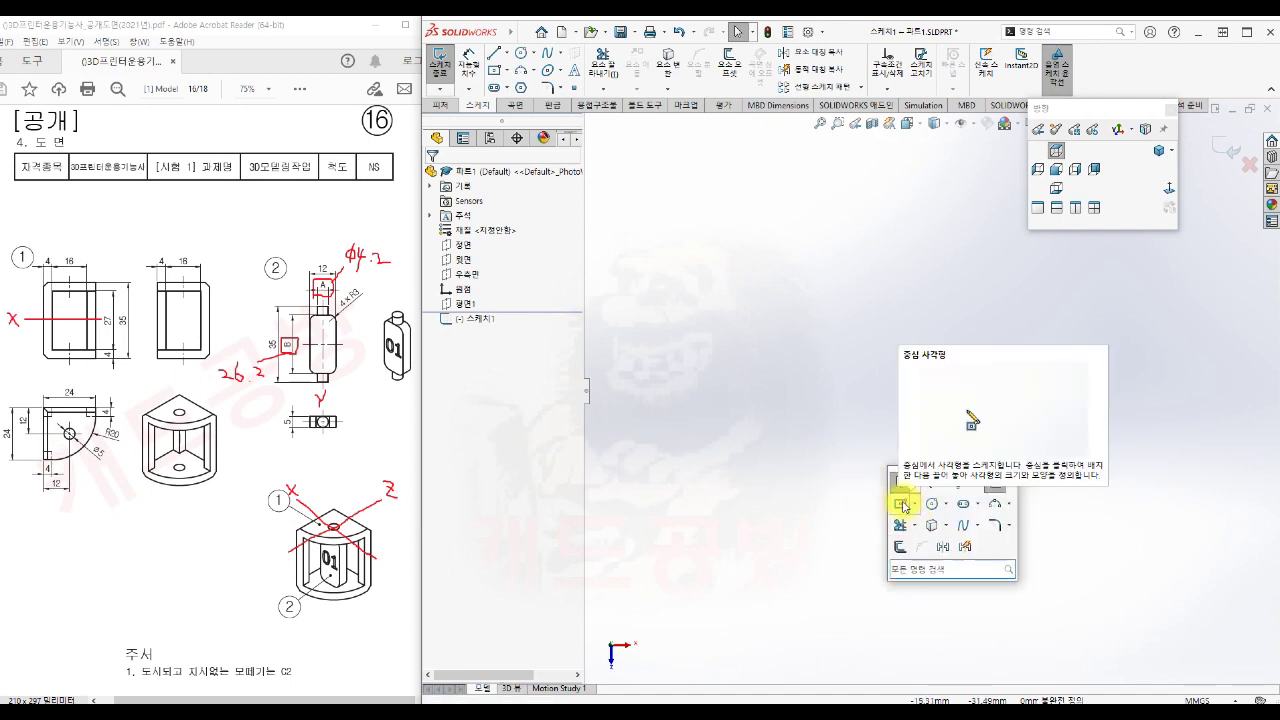
click(903, 506)
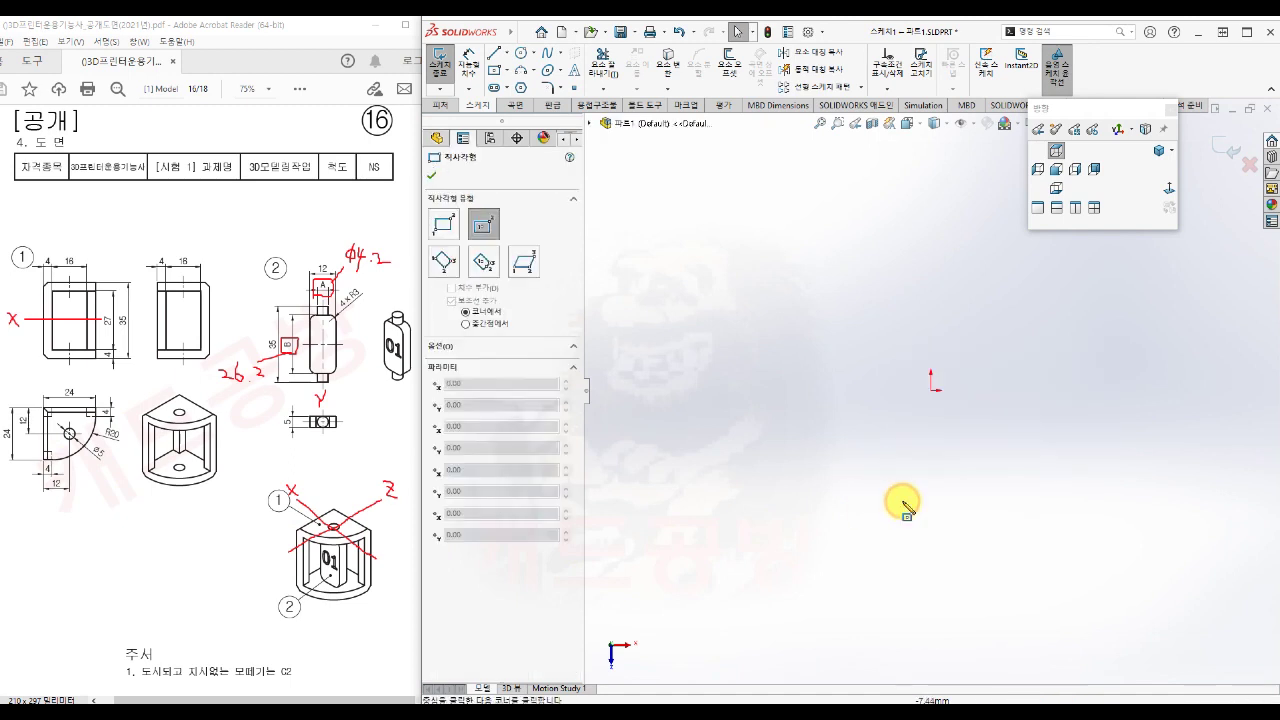
click(931, 390)
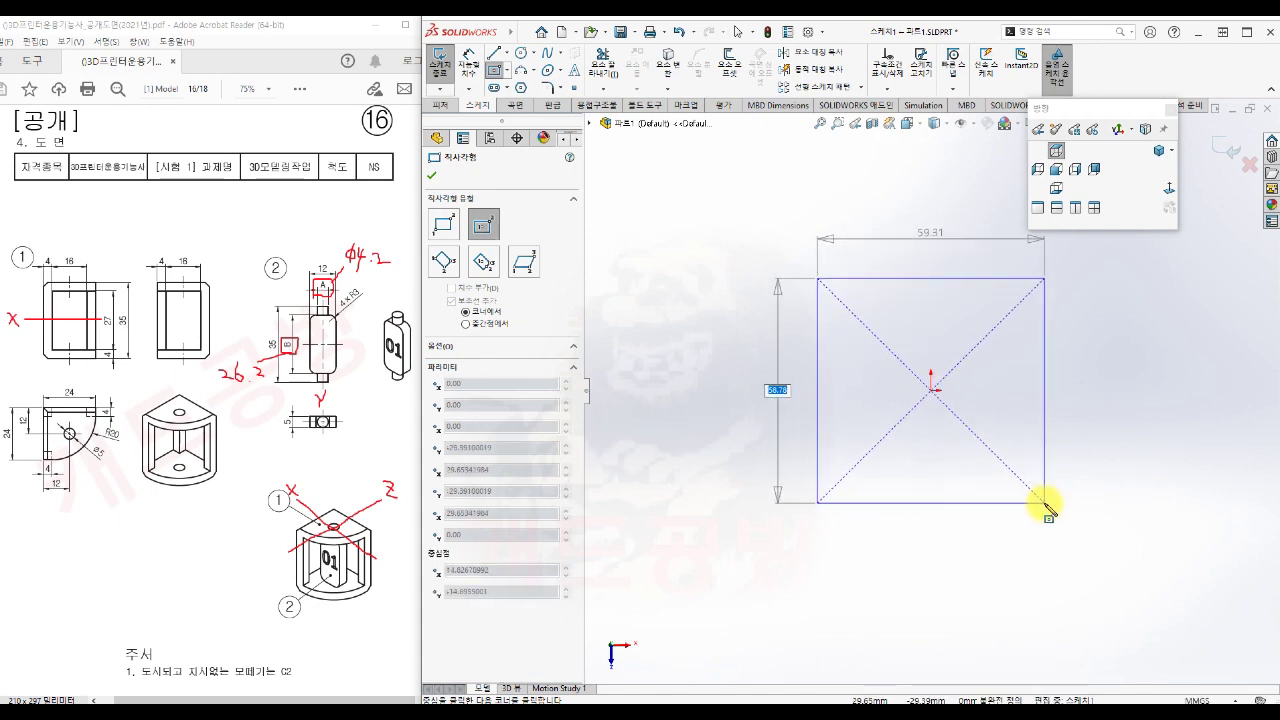
text(24)
key(Tab)
text(24)
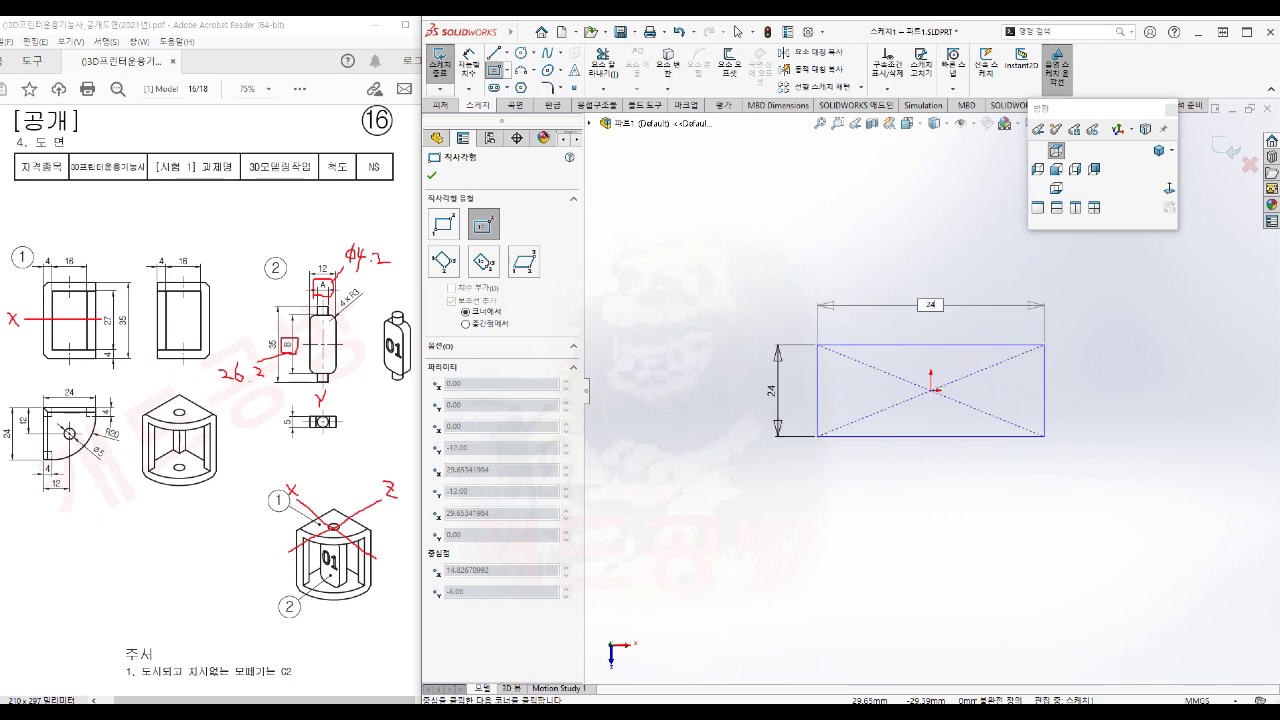
key(Return)
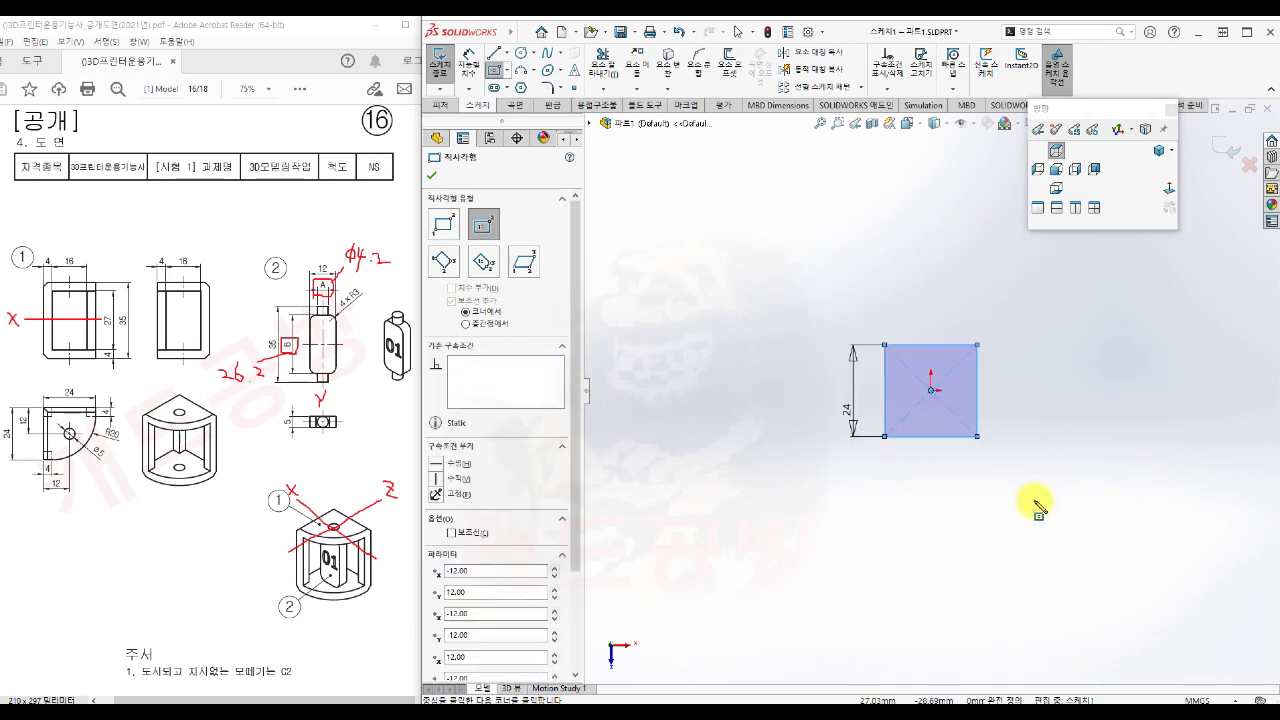
scroll(983, 443, down, 2)
key(Escape)
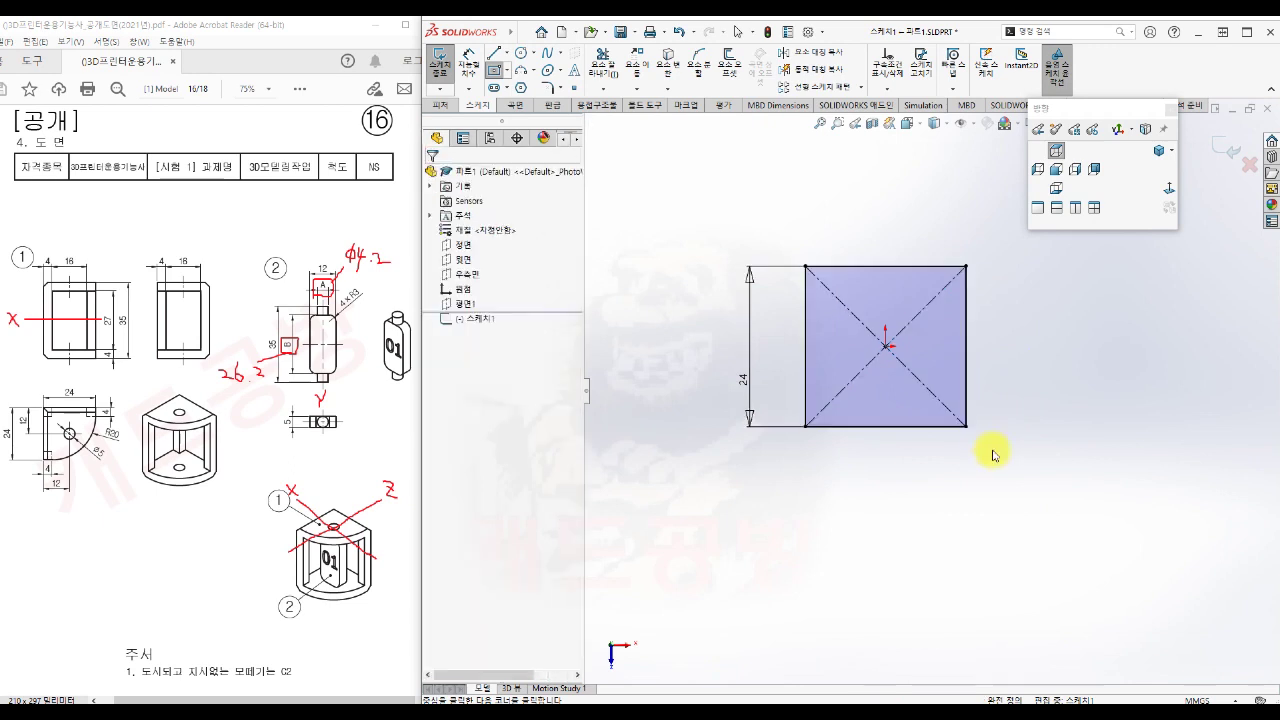
scroll(846, 236, down, 1)
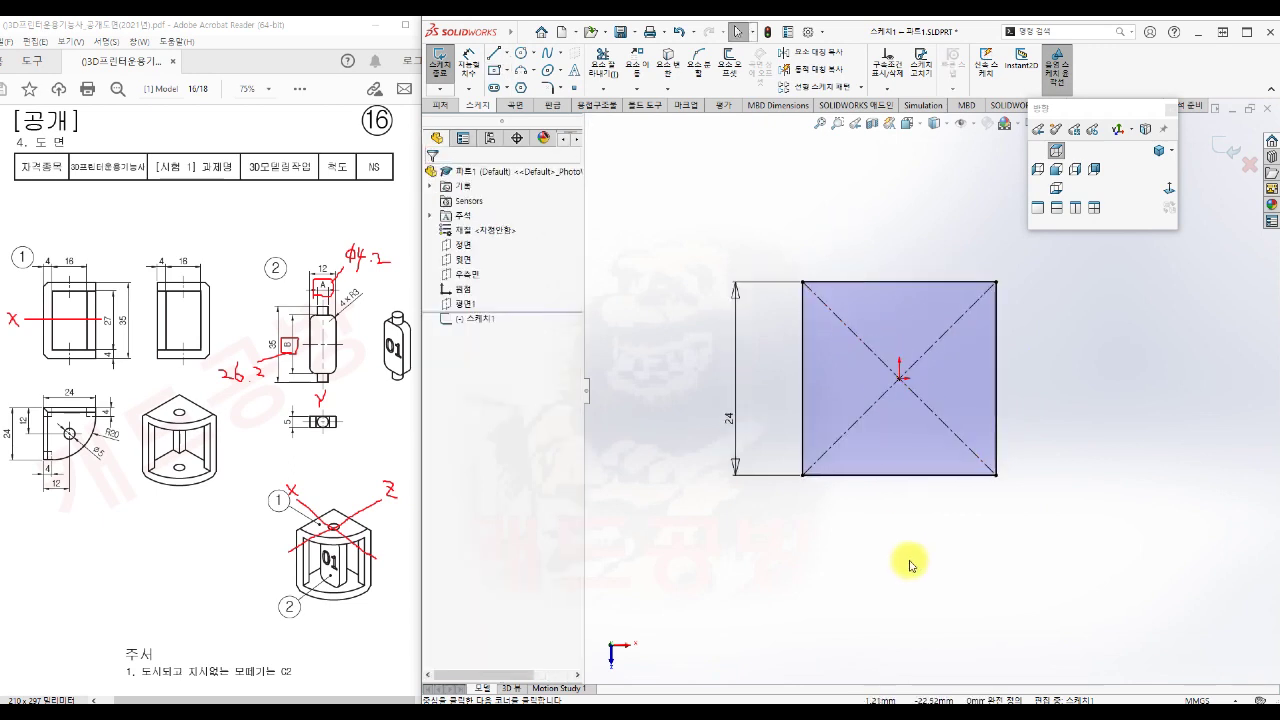
Draw a slanted line crossing the square's bottom and right edges, cutting across its lower-right corner
key(s)
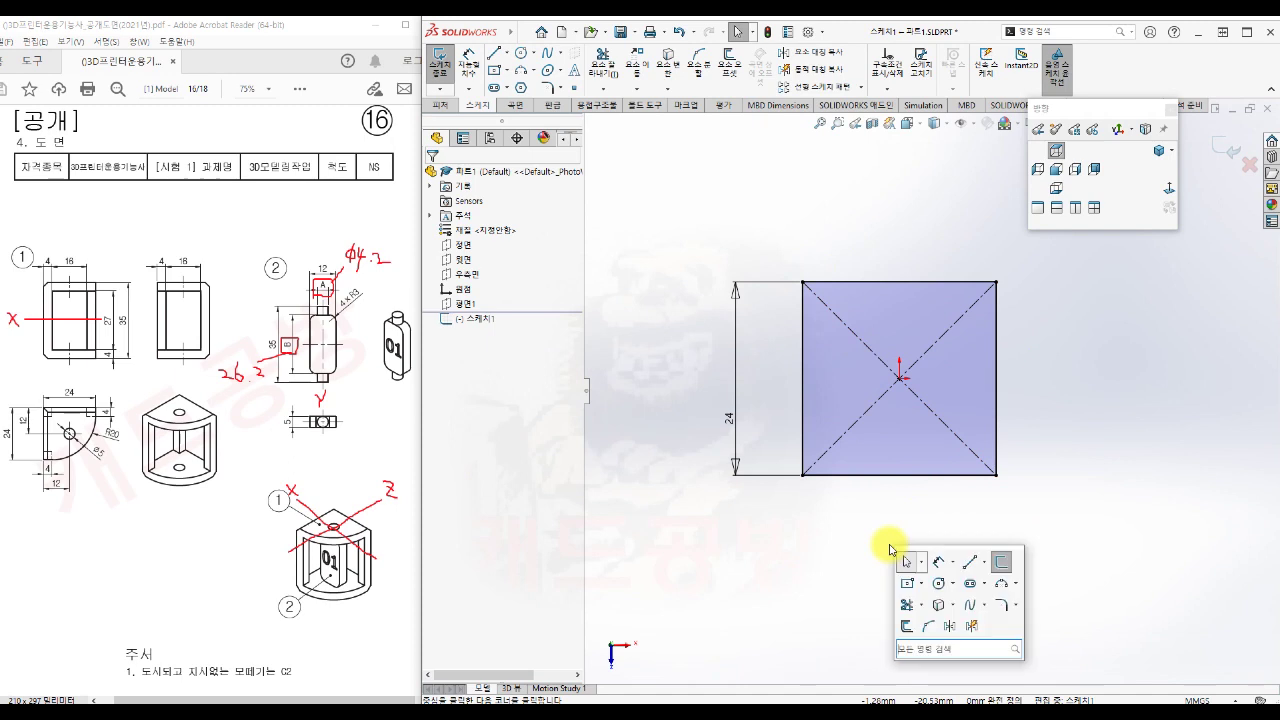
click(970, 566)
click(838, 492)
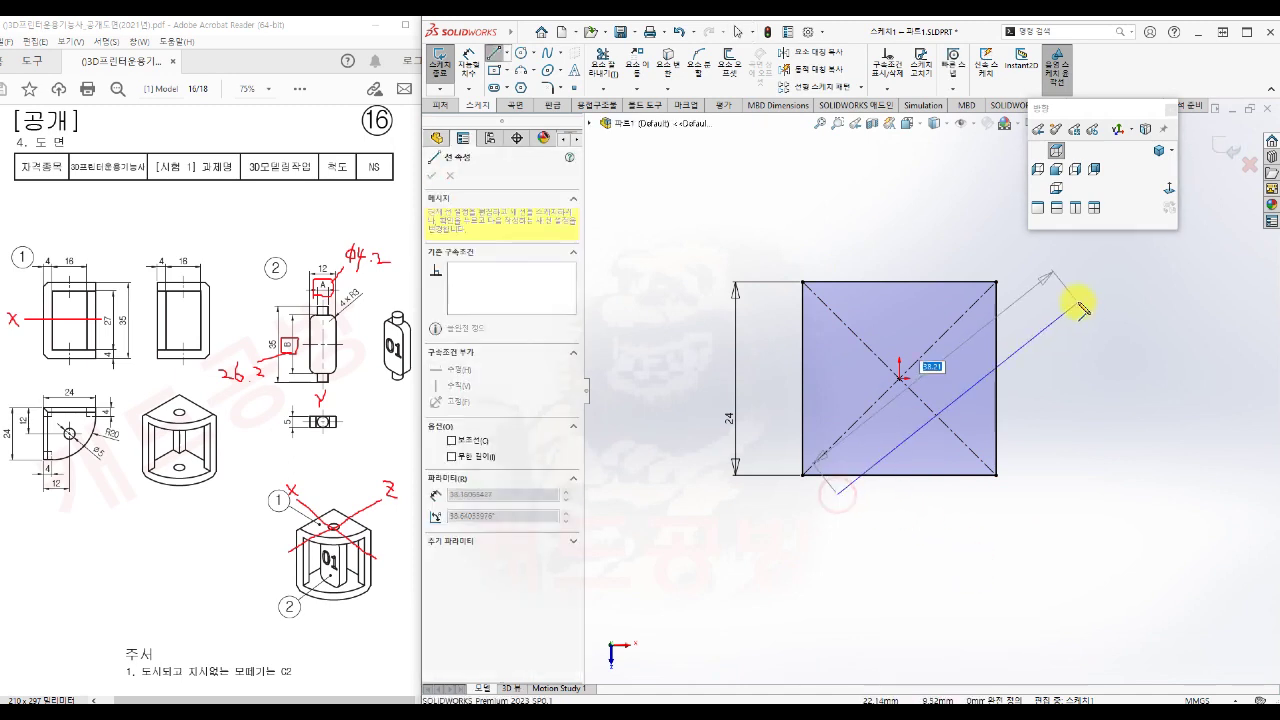
click(1017, 317)
key(Escape)
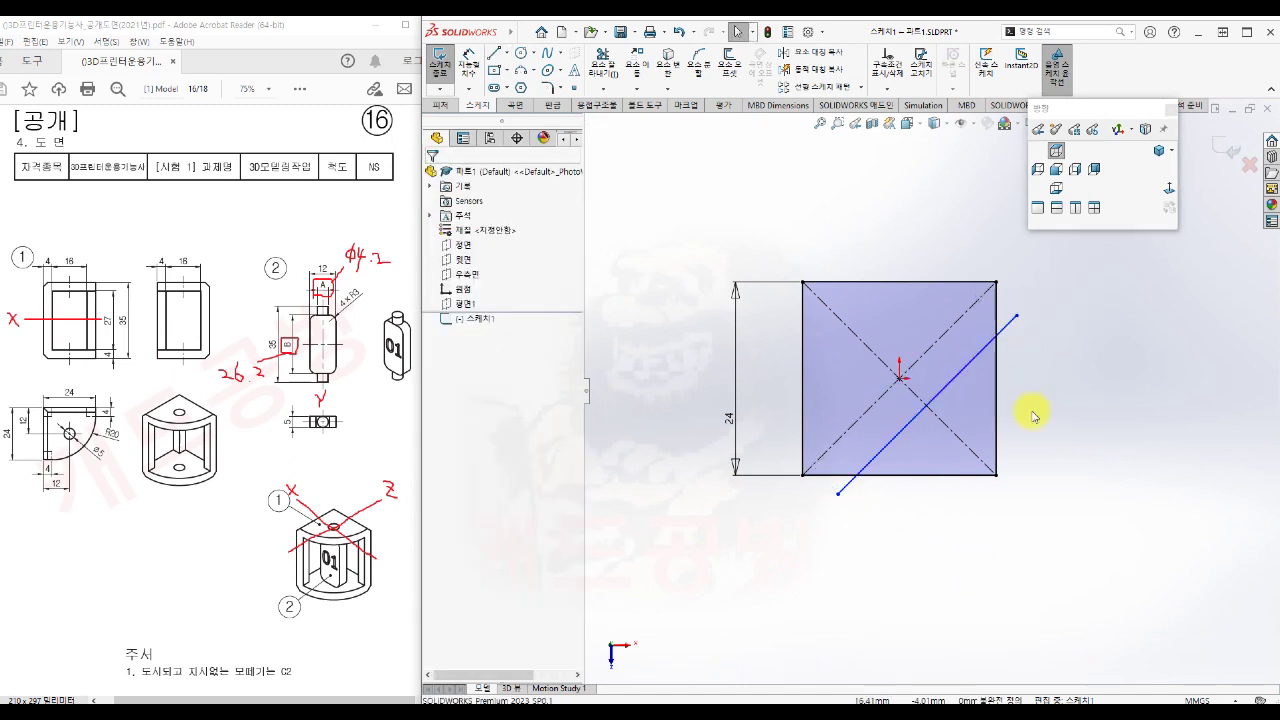
Trim both ends of the slanted line that extend outside the square
key(s)
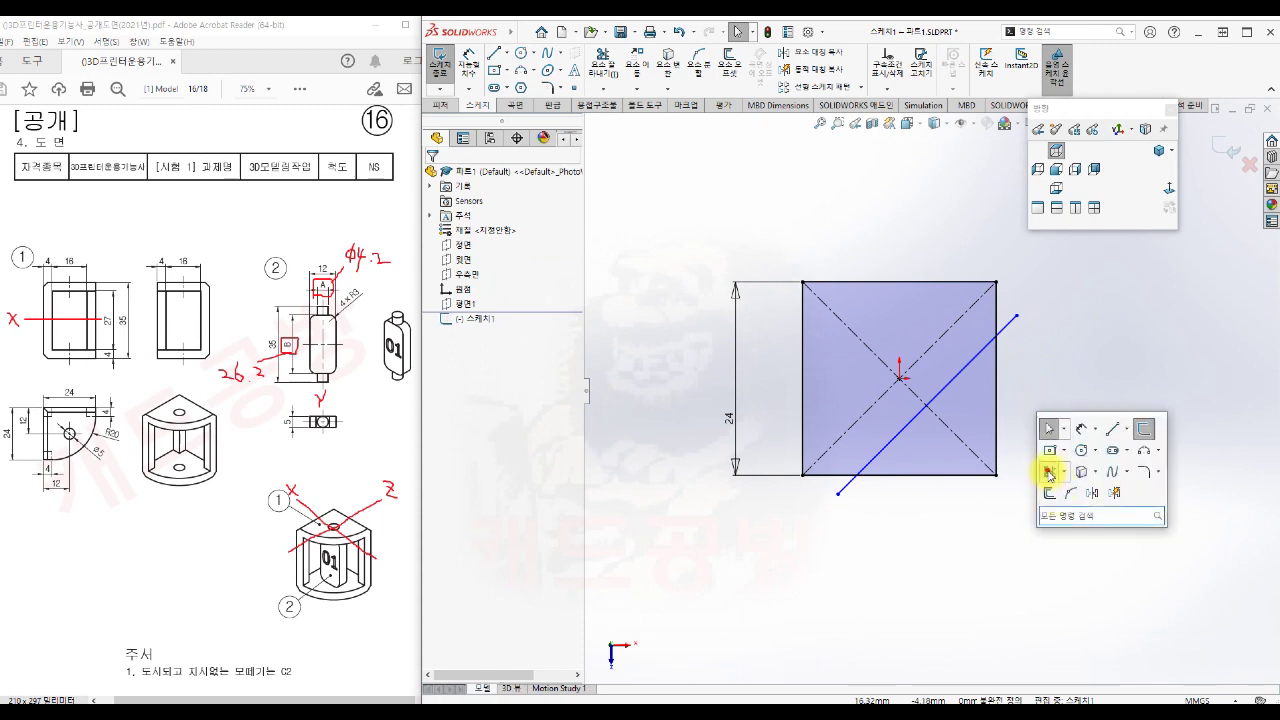
click(1046, 480)
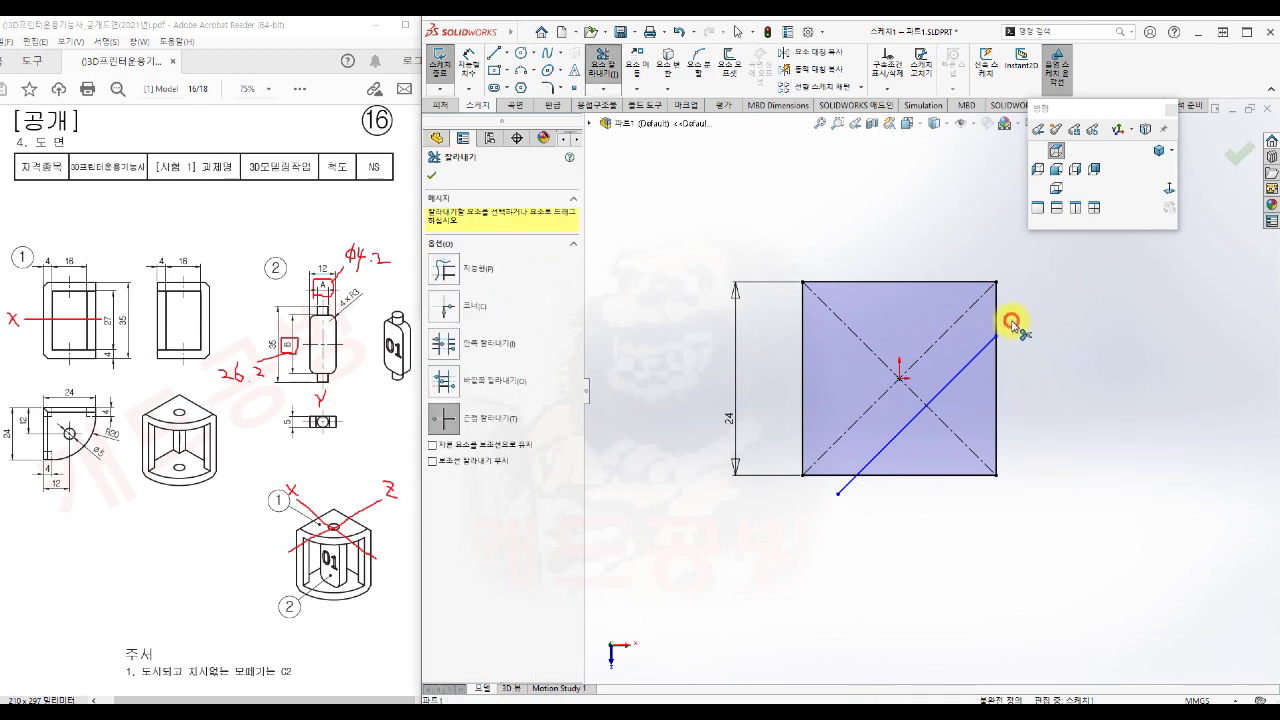
click(1013, 324)
click(848, 487)
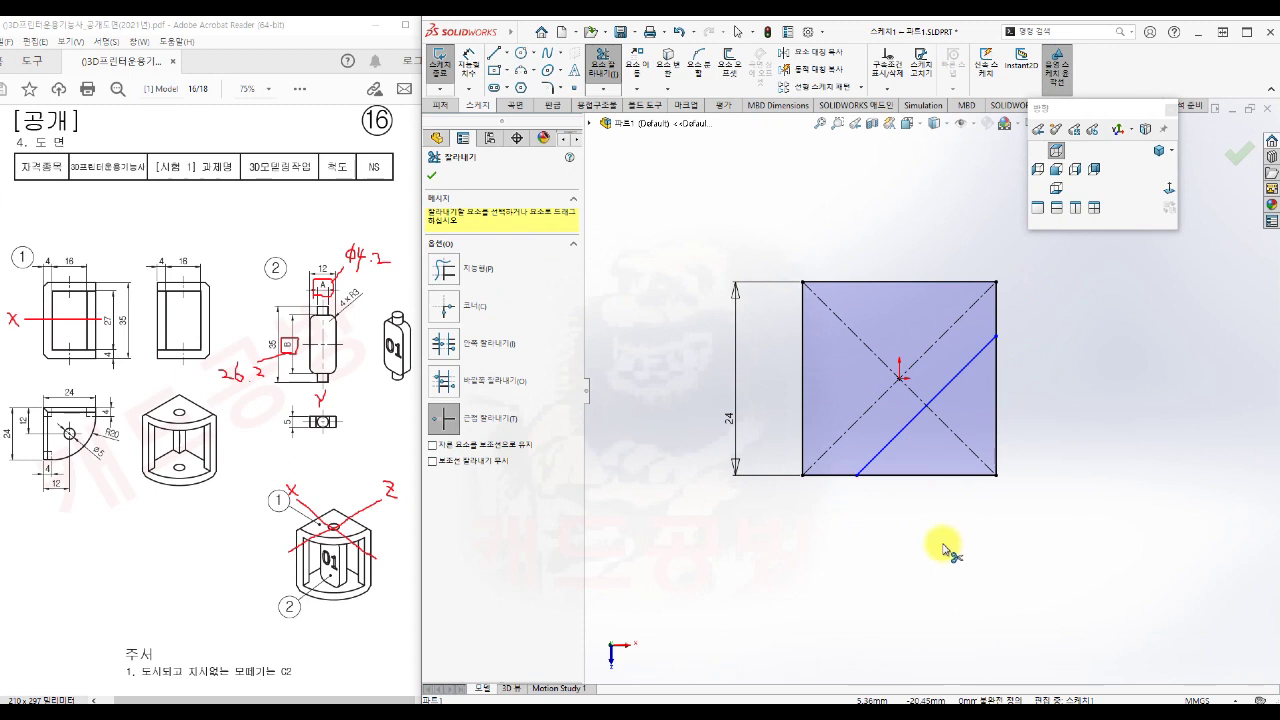
key(Escape)
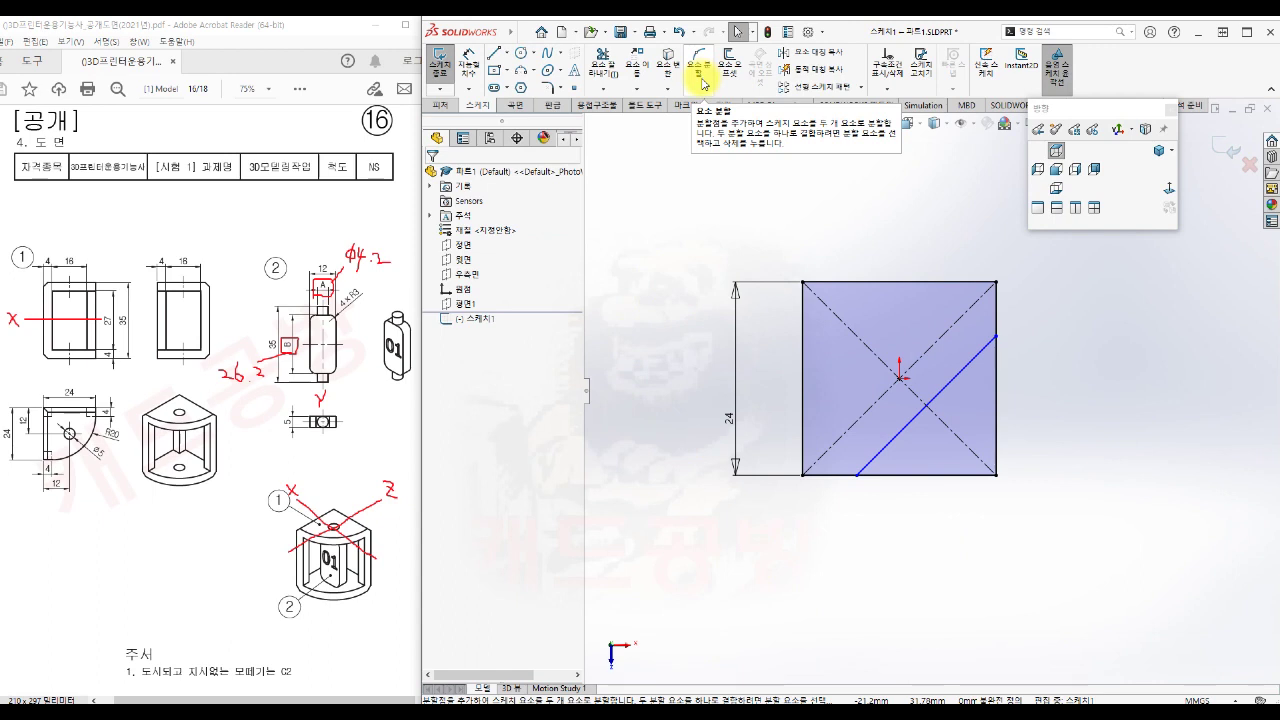
Split the square's right edge about 2.9 mm above centre and its bottom edge about 1.9 mm left of centre
mouse_move(492, 33)
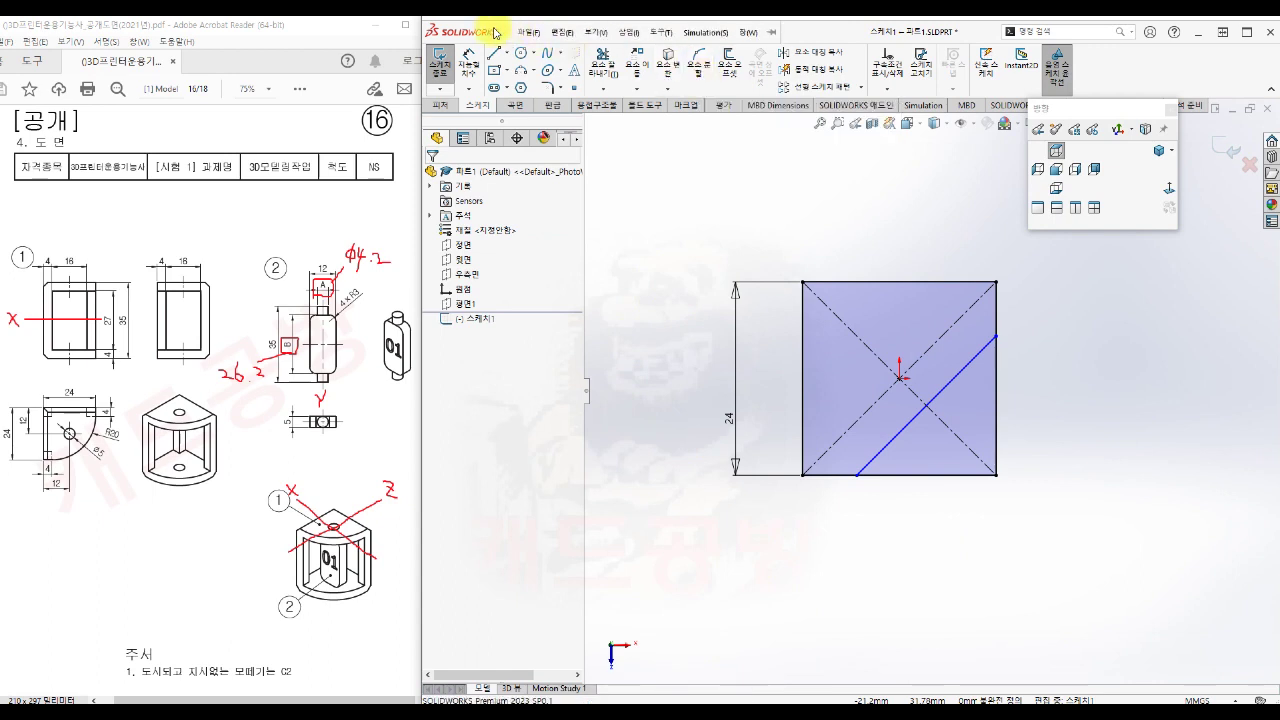
click(656, 33)
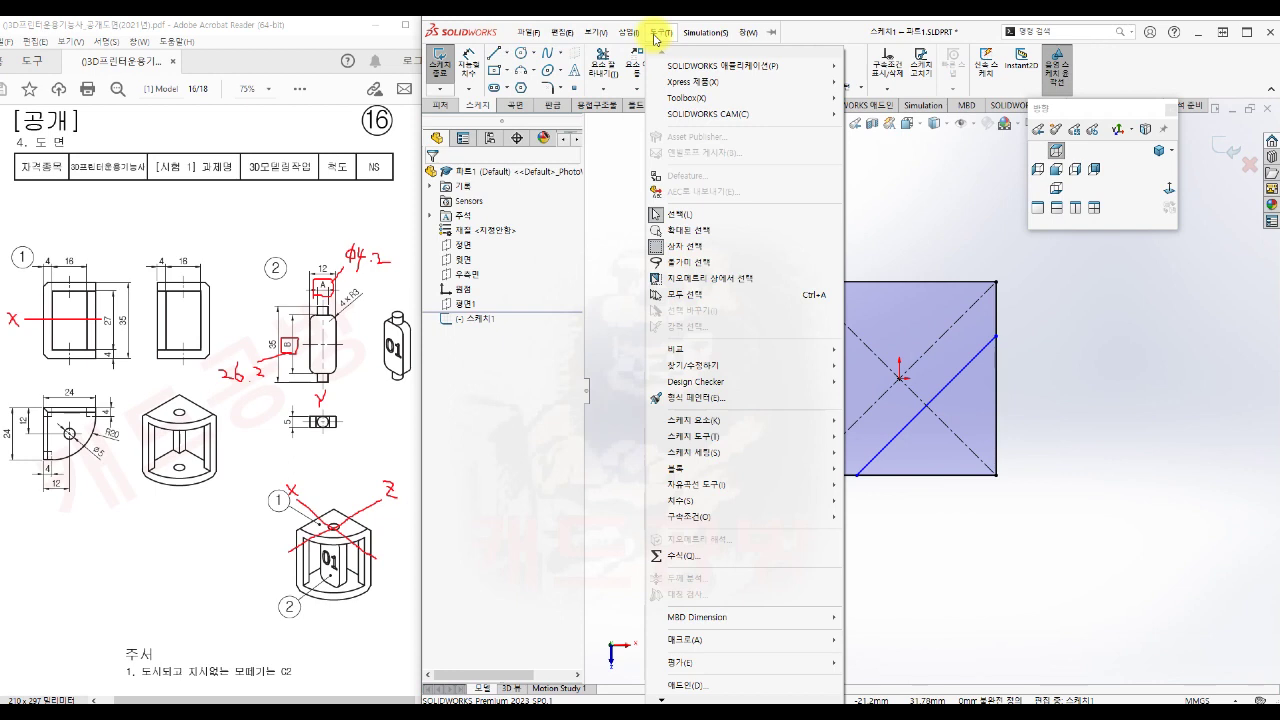
mouse_move(702, 440)
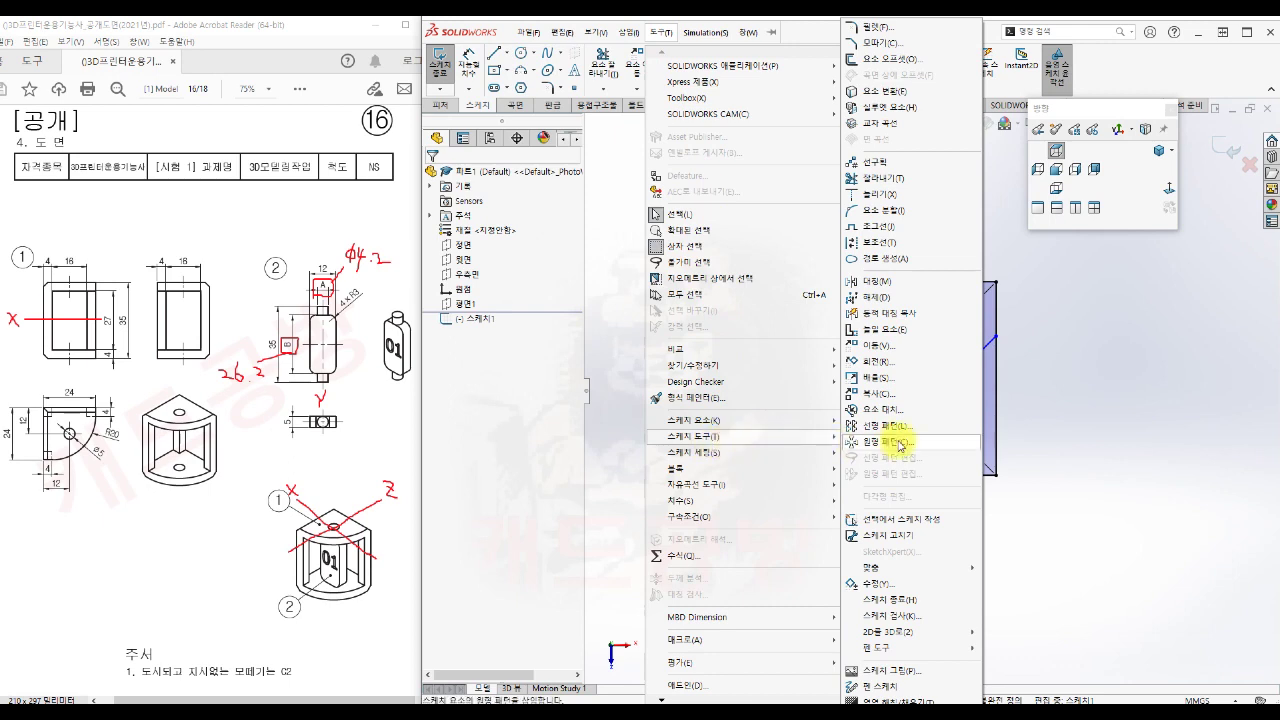
click(896, 219)
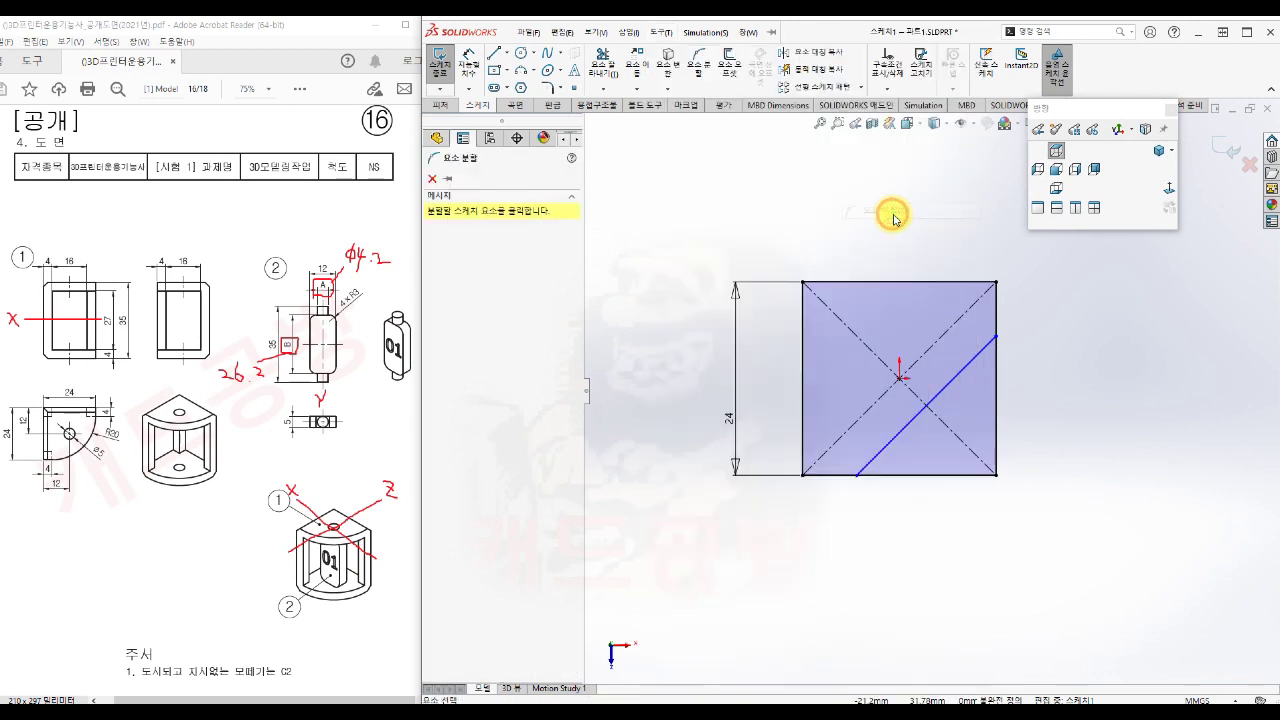
click(996, 356)
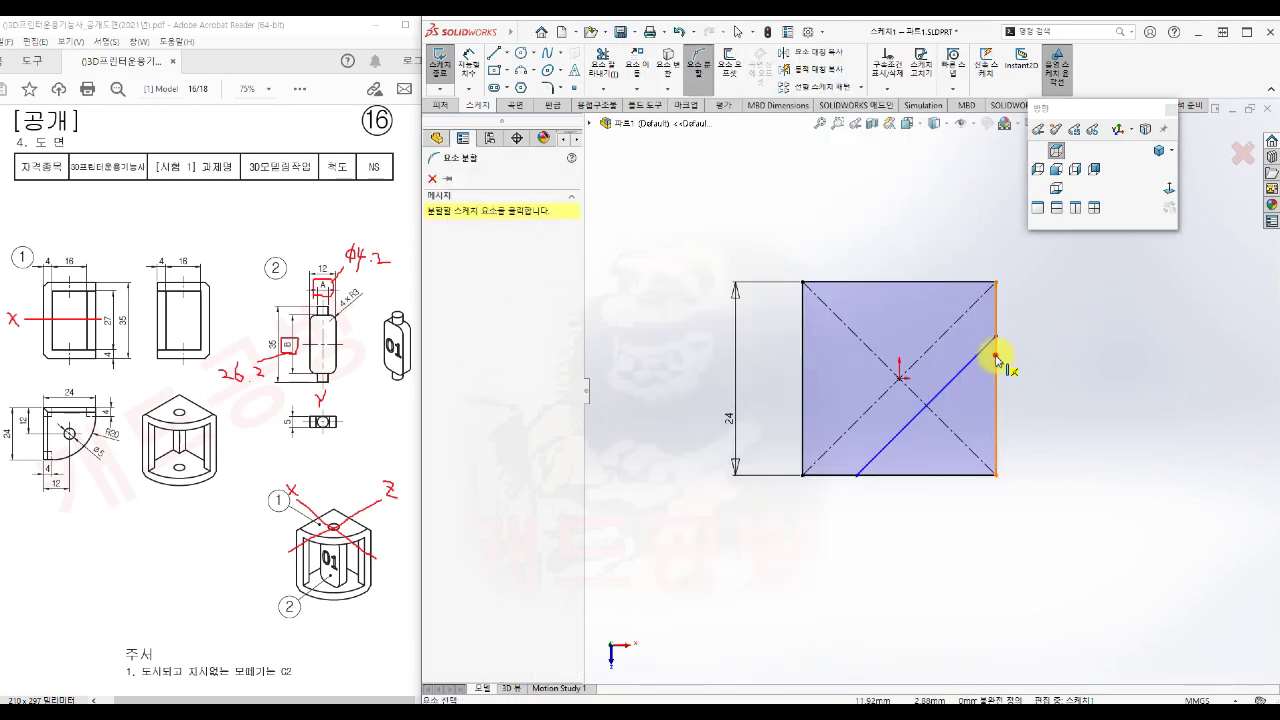
click(885, 476)
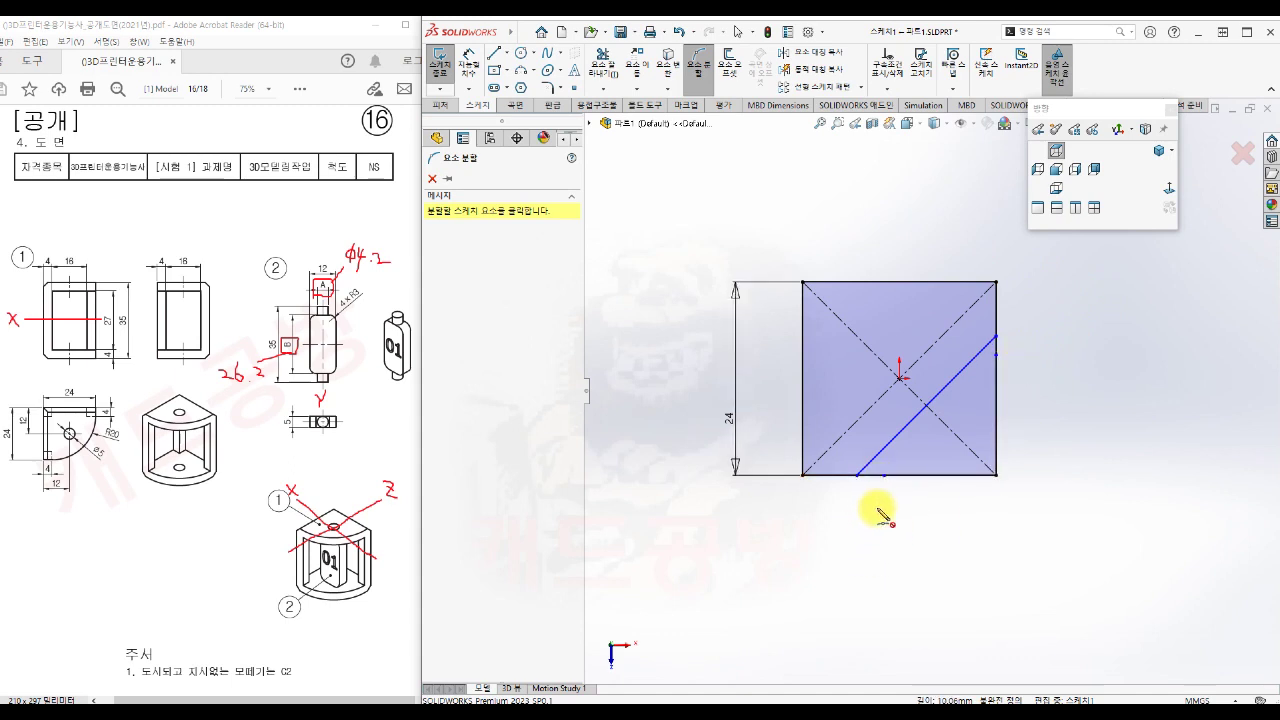
key(Escape)
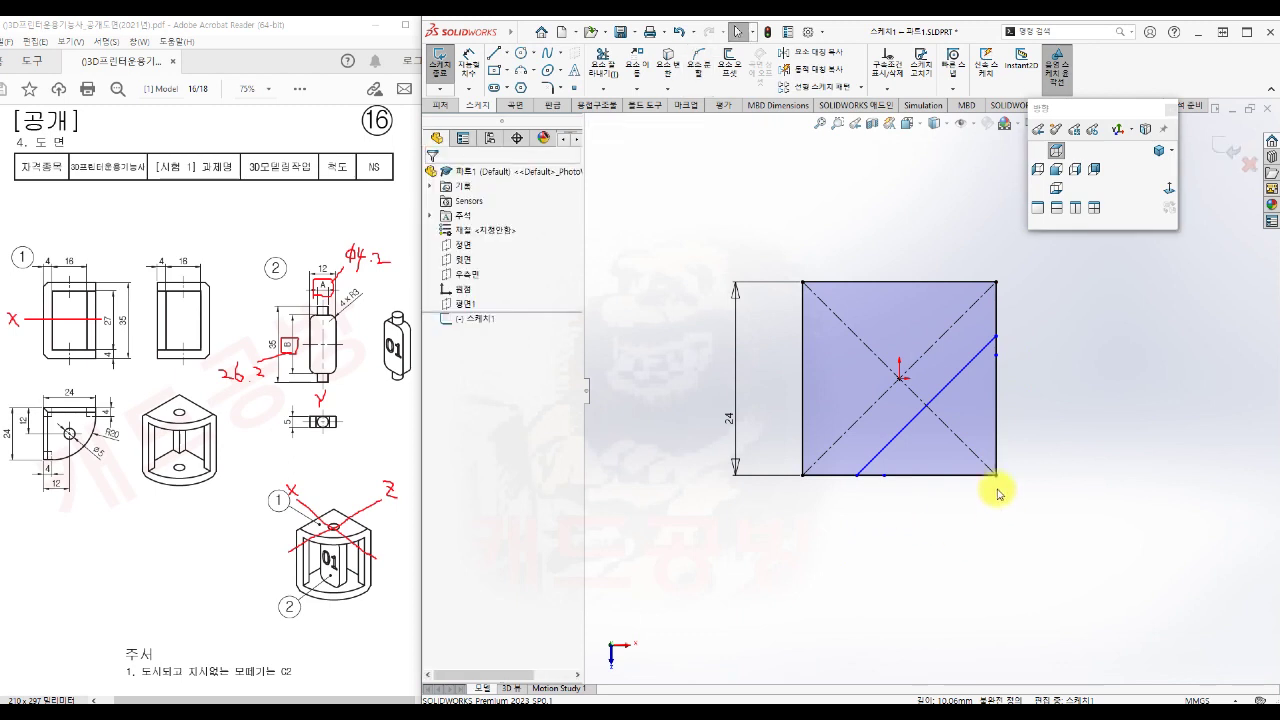
Merge the split points on the right and bottom edges with the matching endpoints of the slanted line
click(996, 355)
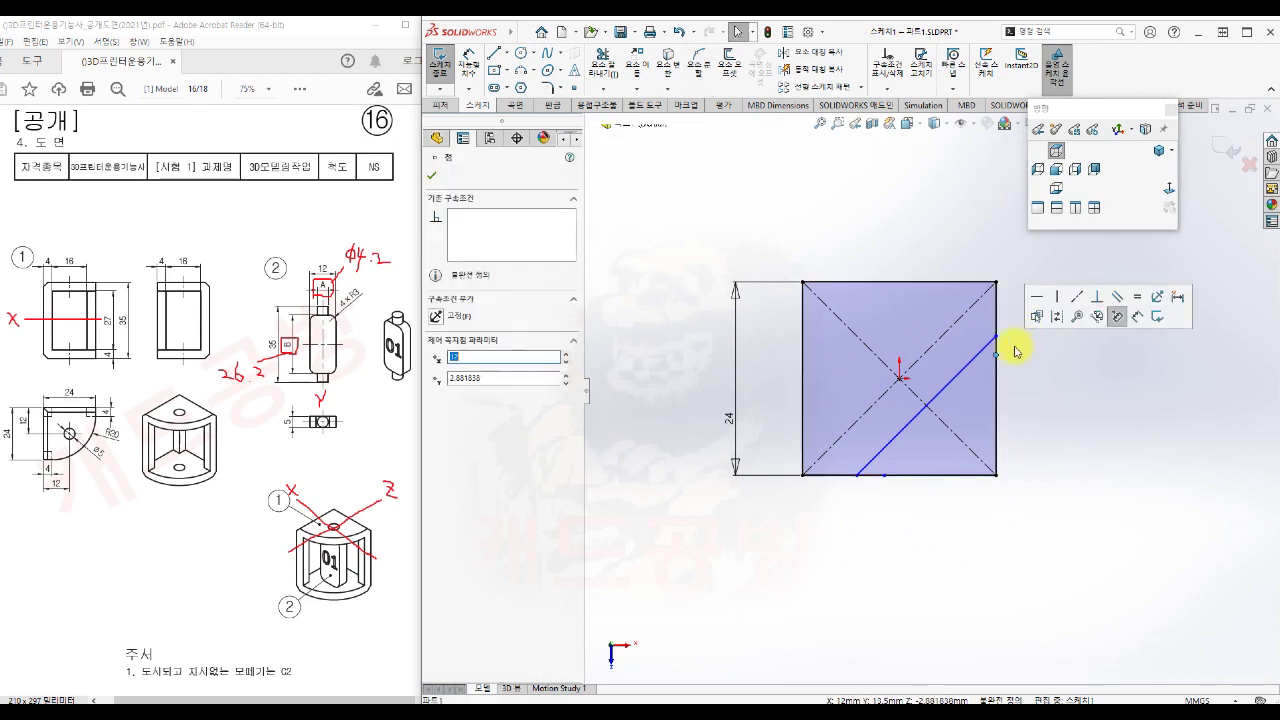
ctrl+click(997, 337)
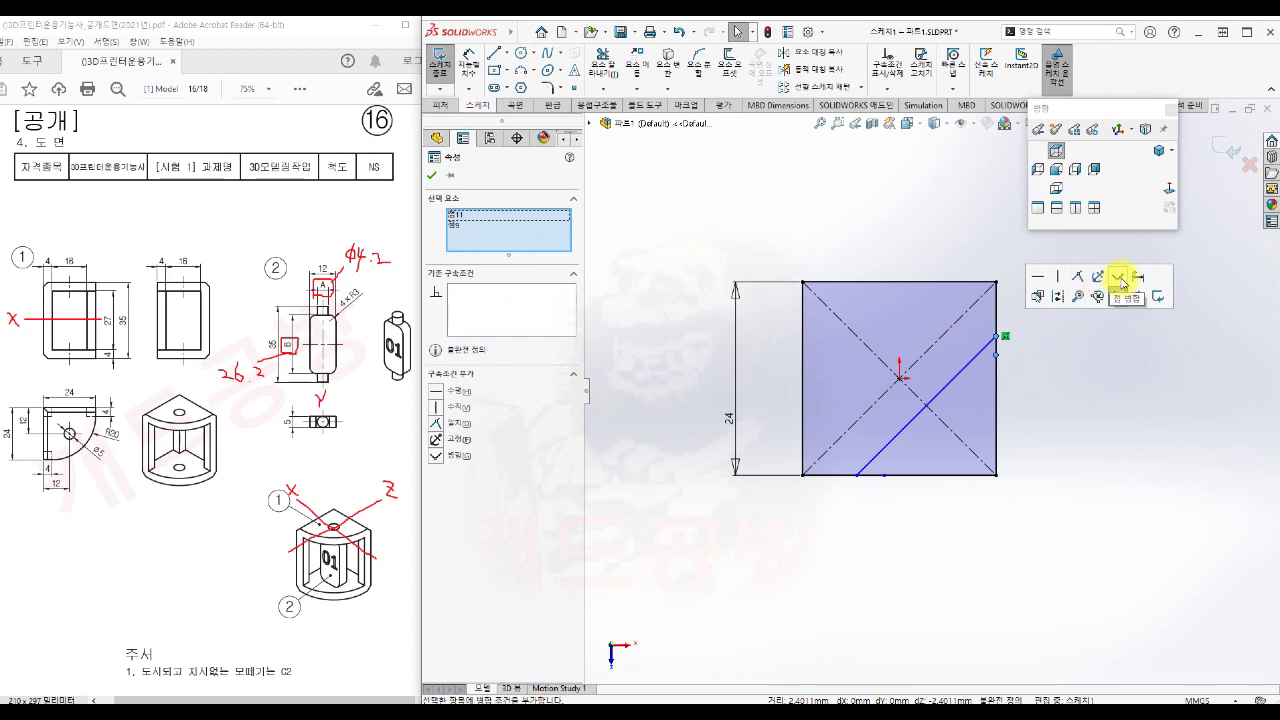
click(1118, 277)
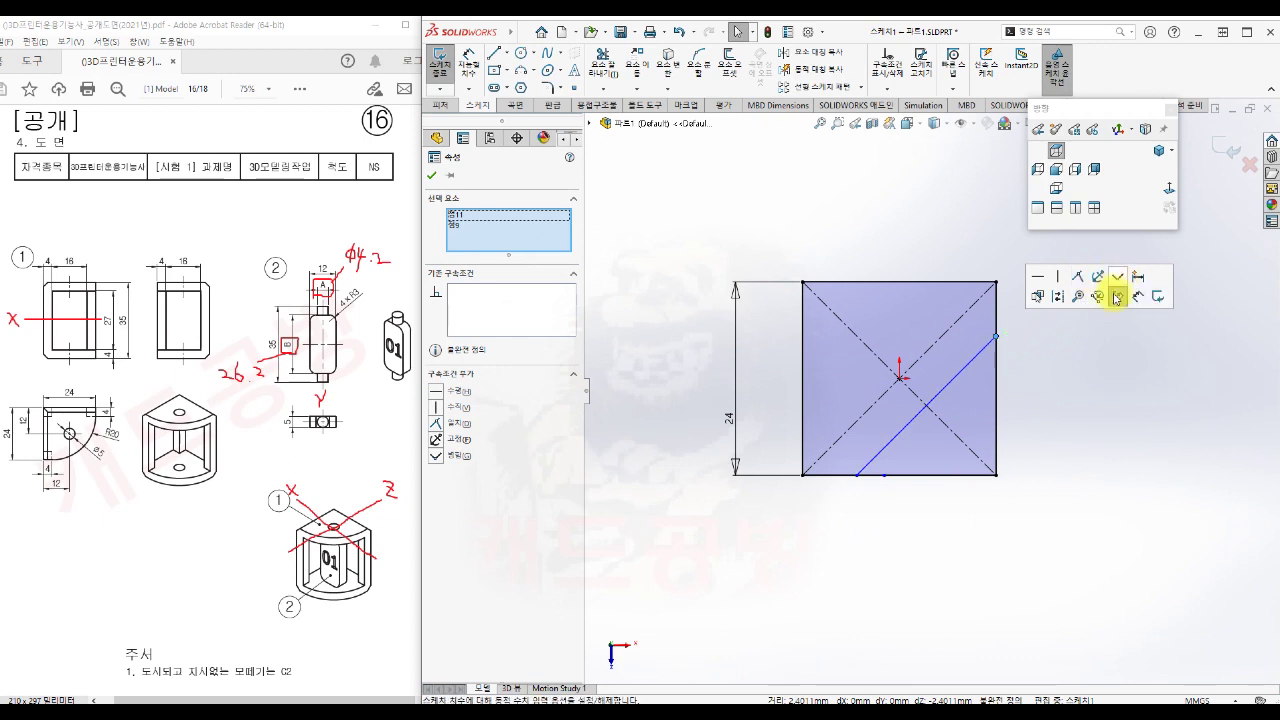
click(867, 560)
click(885, 476)
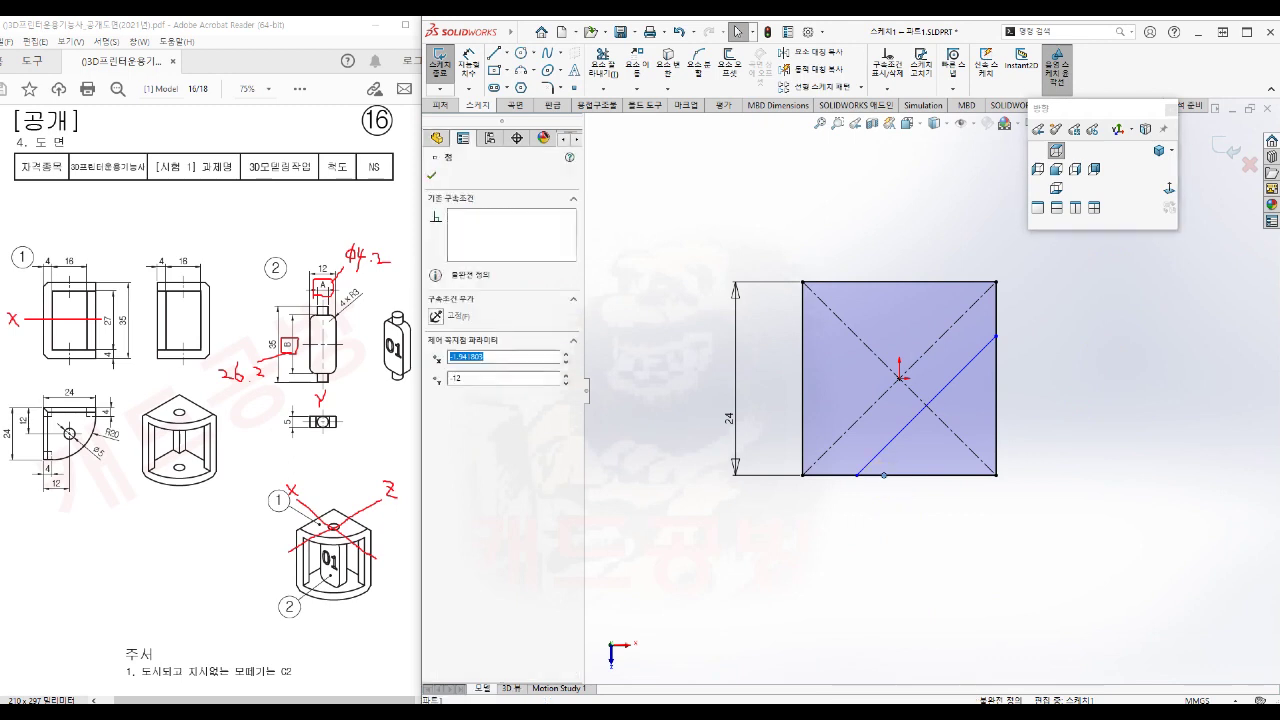
ctrl+click(858, 477)
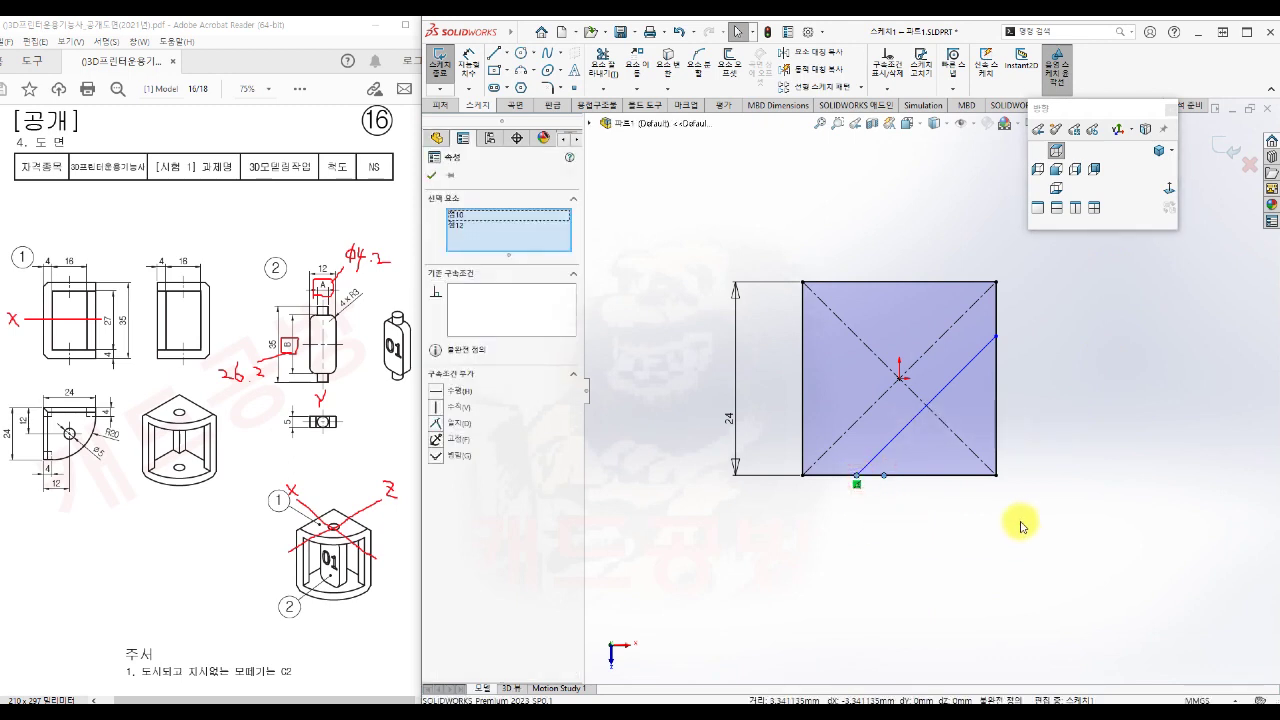
click(465, 461)
click(912, 567)
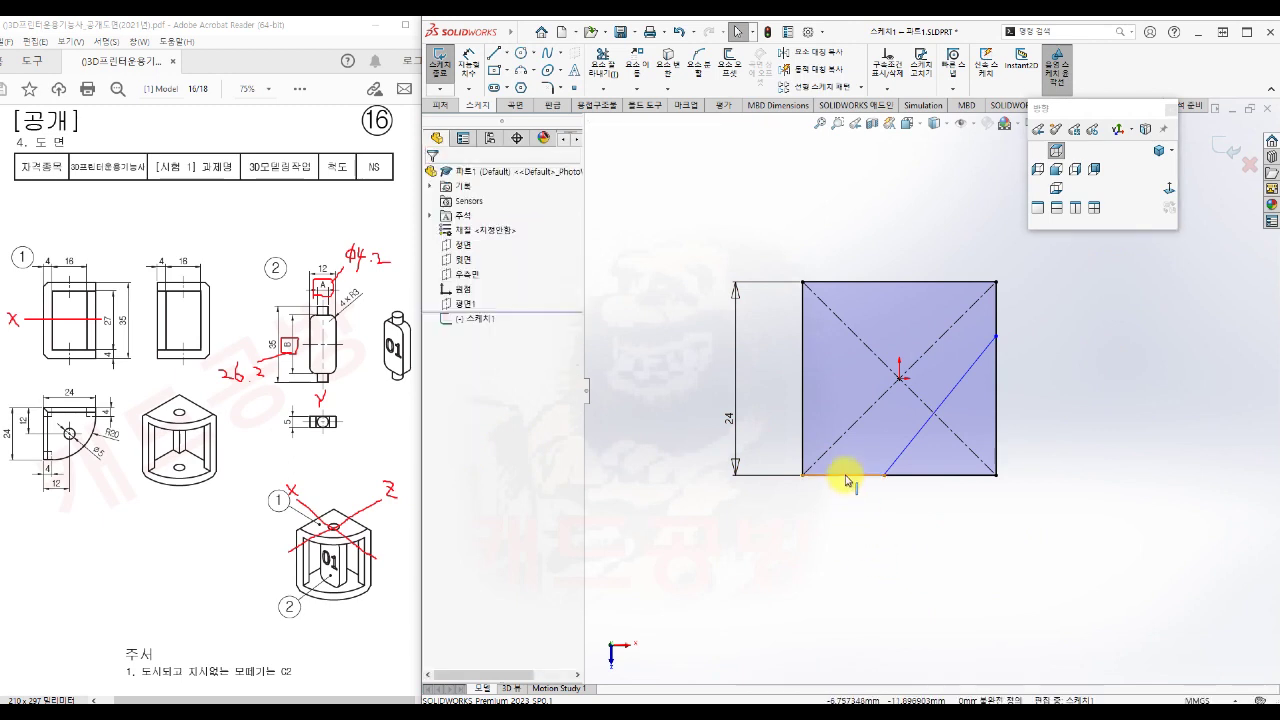
Convert the slanted line and the two edge segments meeting at the lower-right corner to construction geometry
click(900, 457)
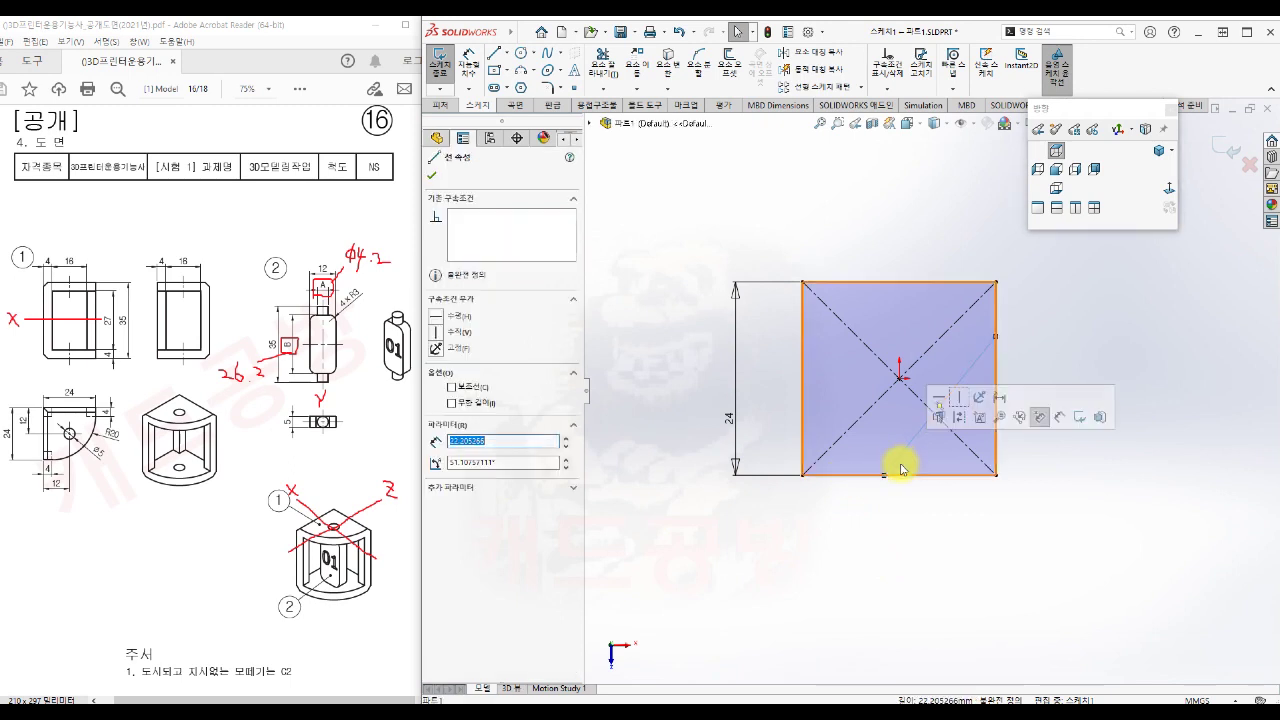
ctrl+click(950, 476)
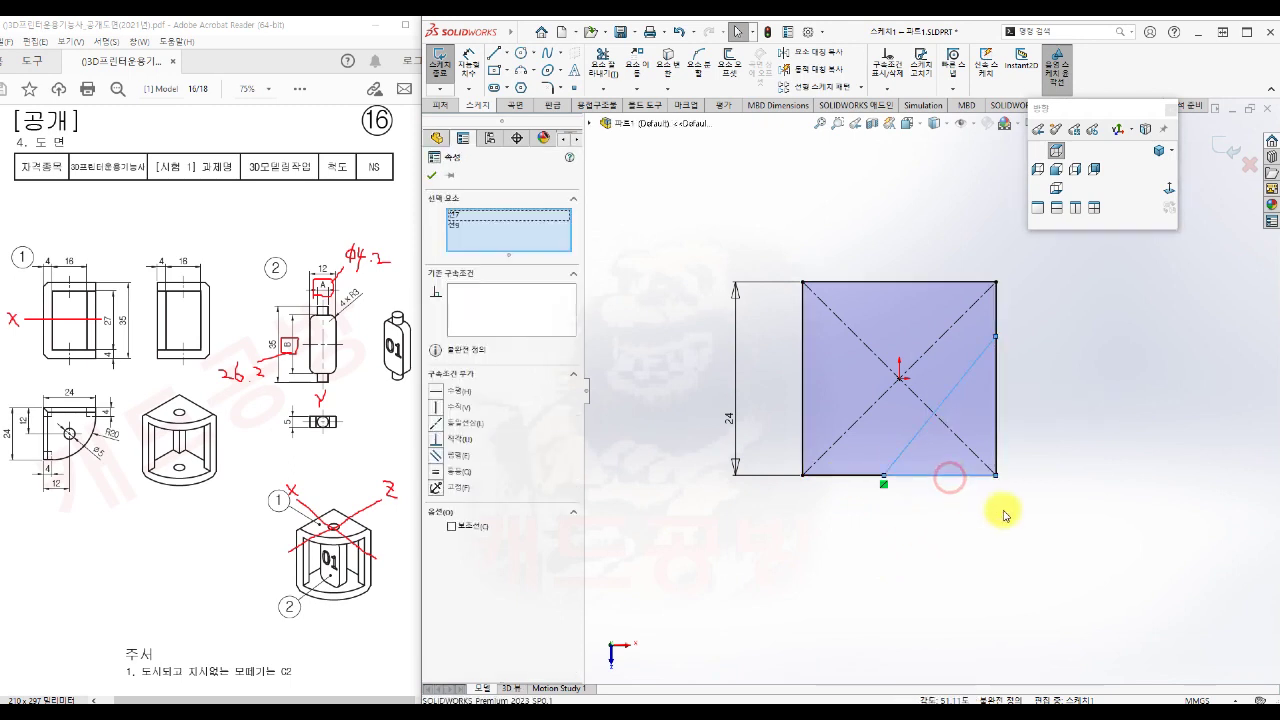
ctrl+click(996, 436)
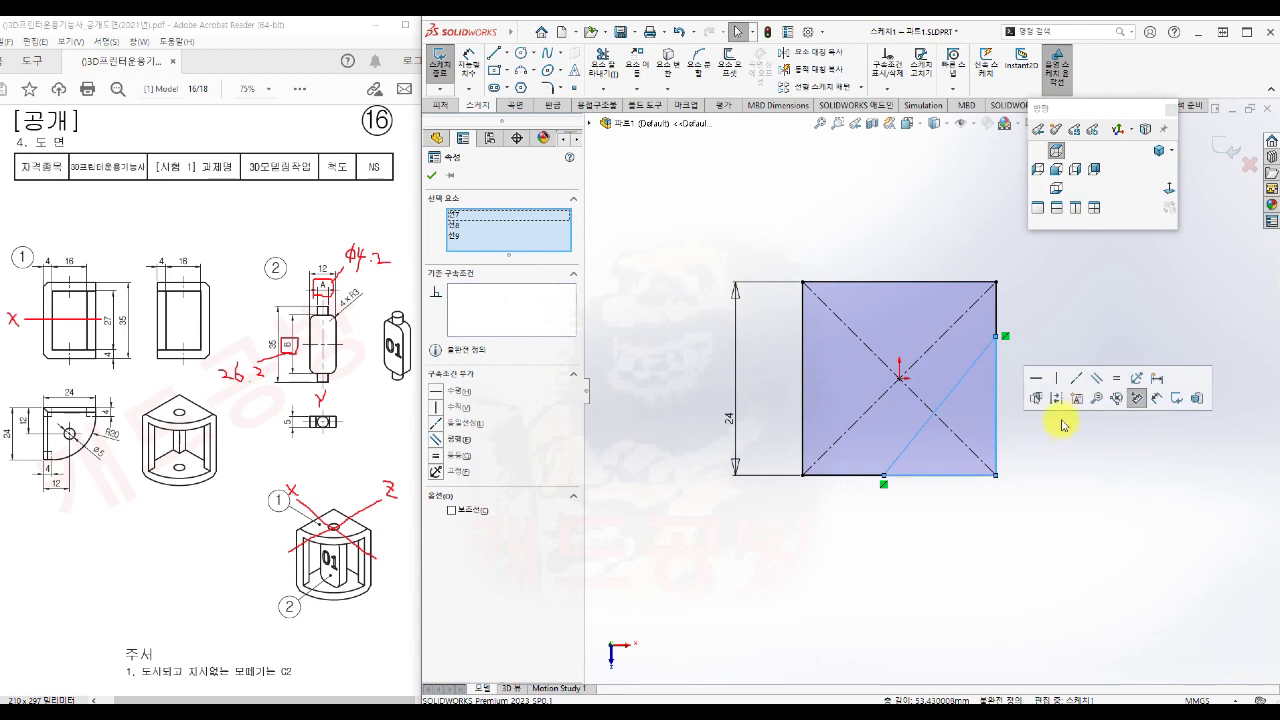
click(1057, 399)
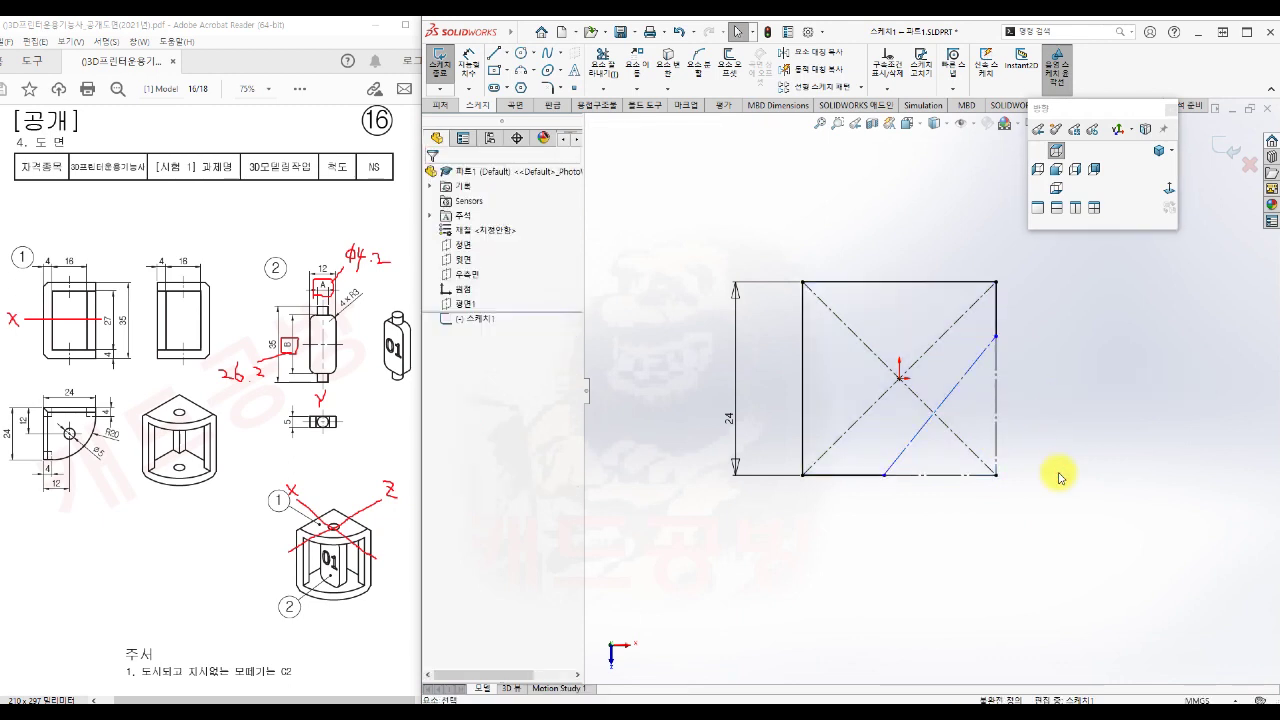
Make the remaining solid segments of the right and bottom edges equal in length
click(996, 301)
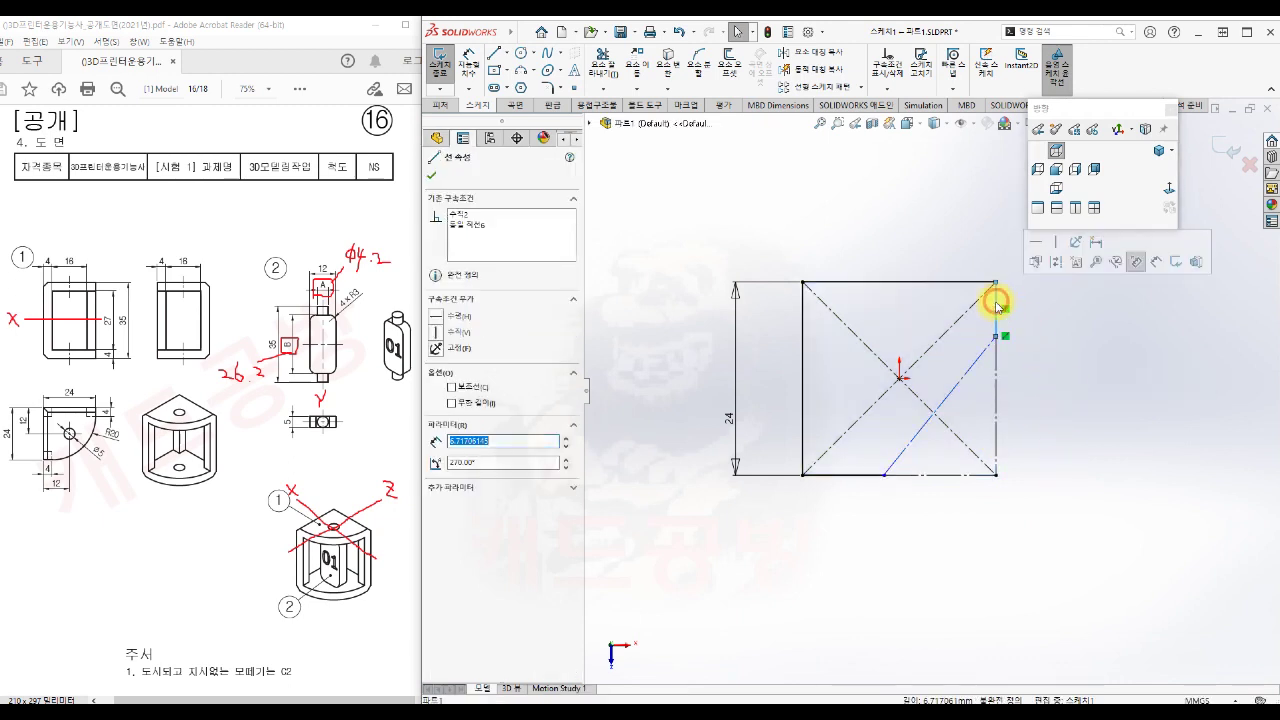
ctrl+click(846, 476)
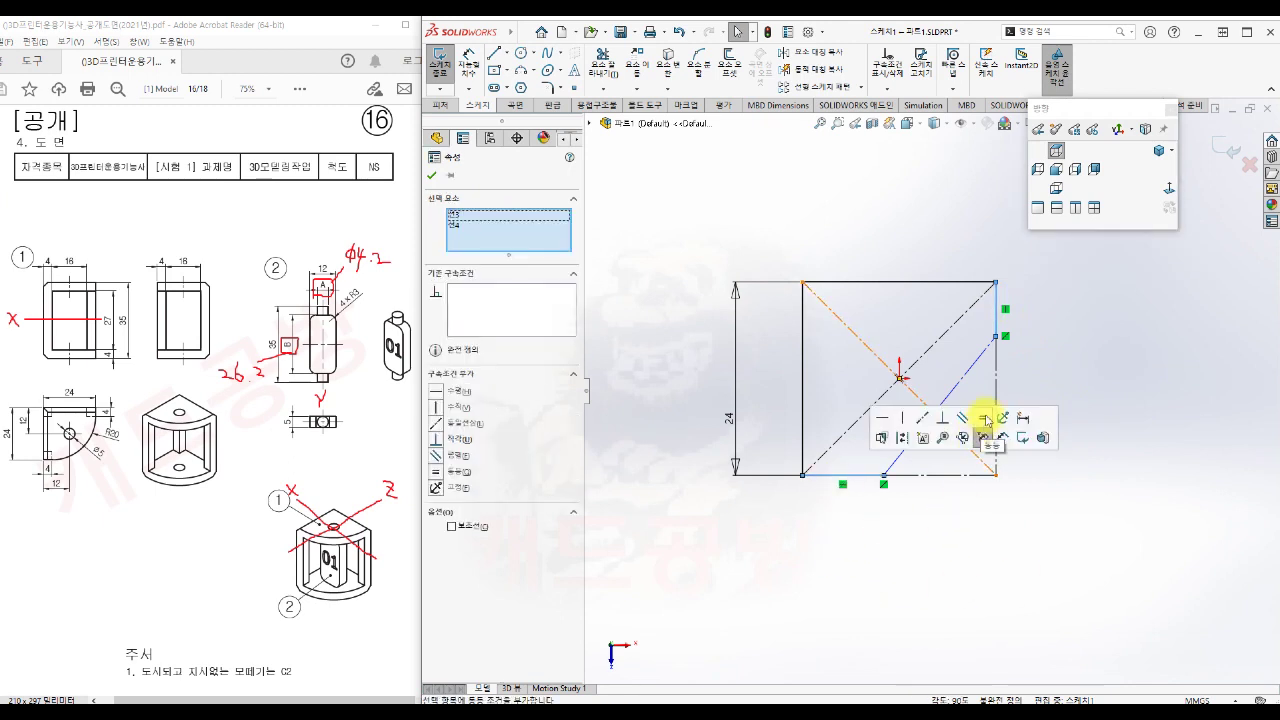
click(985, 419)
click(1117, 471)
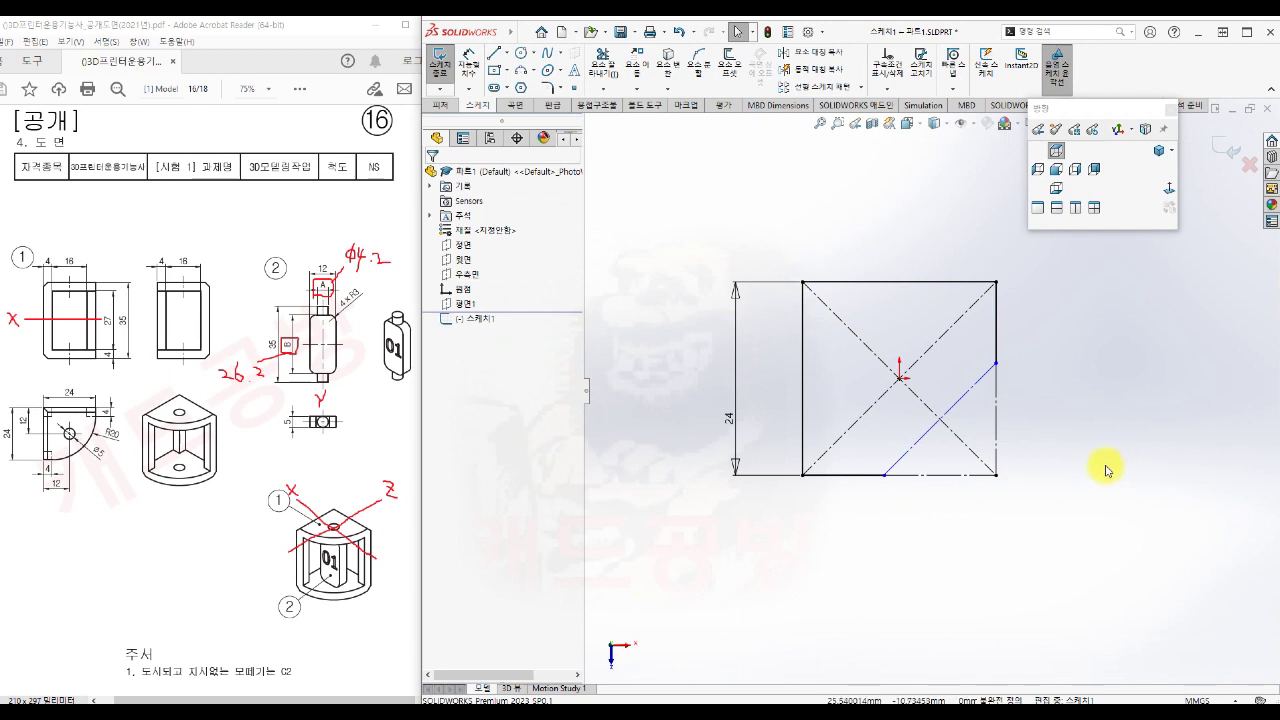
Dimension the solid segment of the square's right edge to 4 mm
key(s)
click(1152, 484)
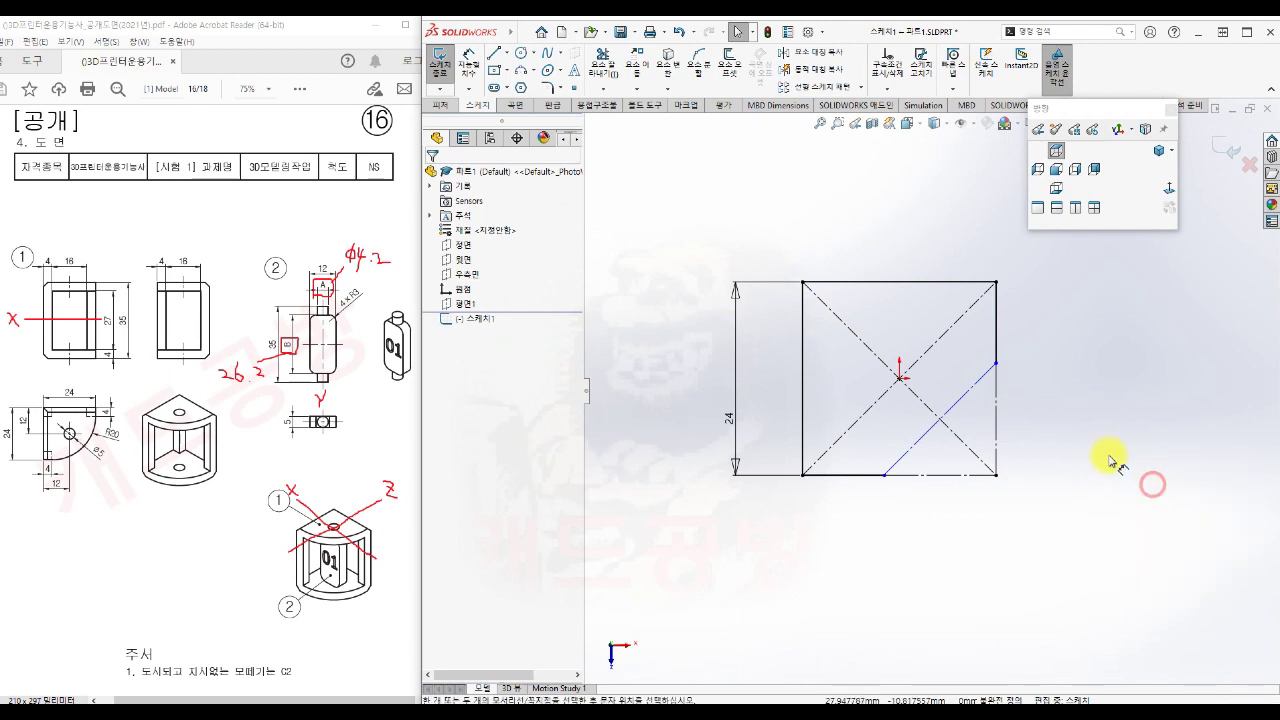
click(998, 322)
click(1033, 327)
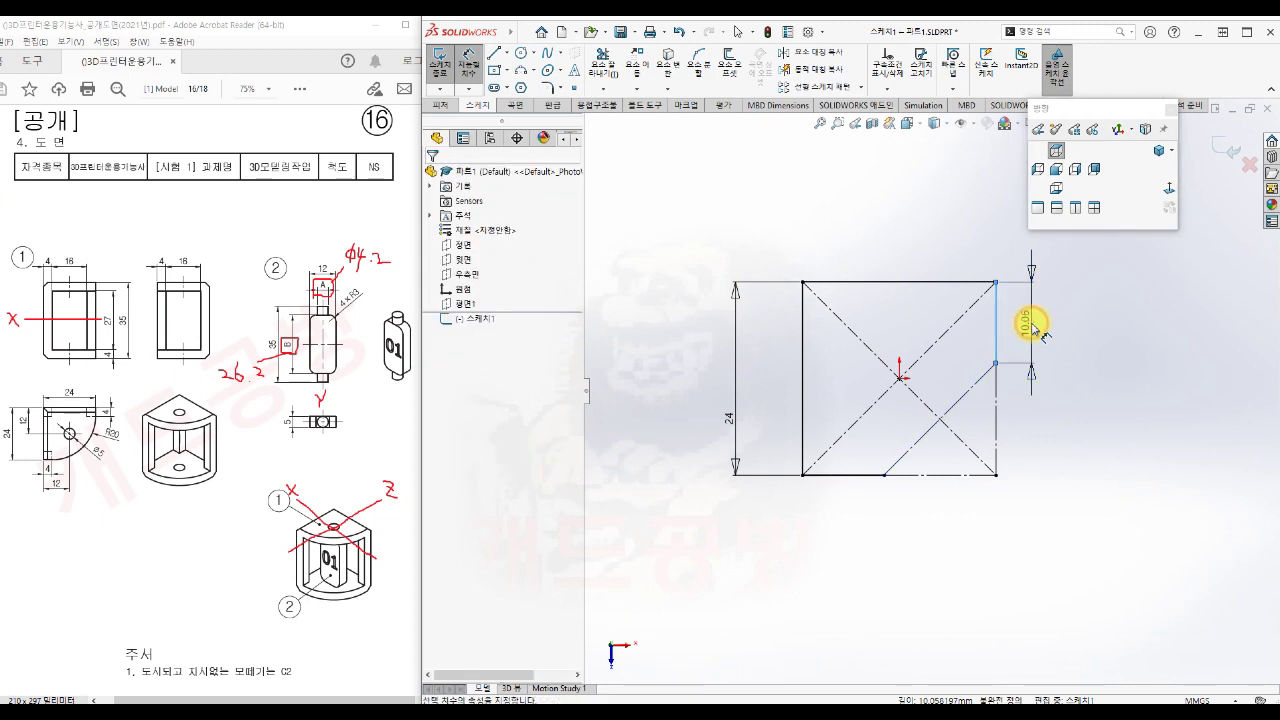
text(4)
key(Return)
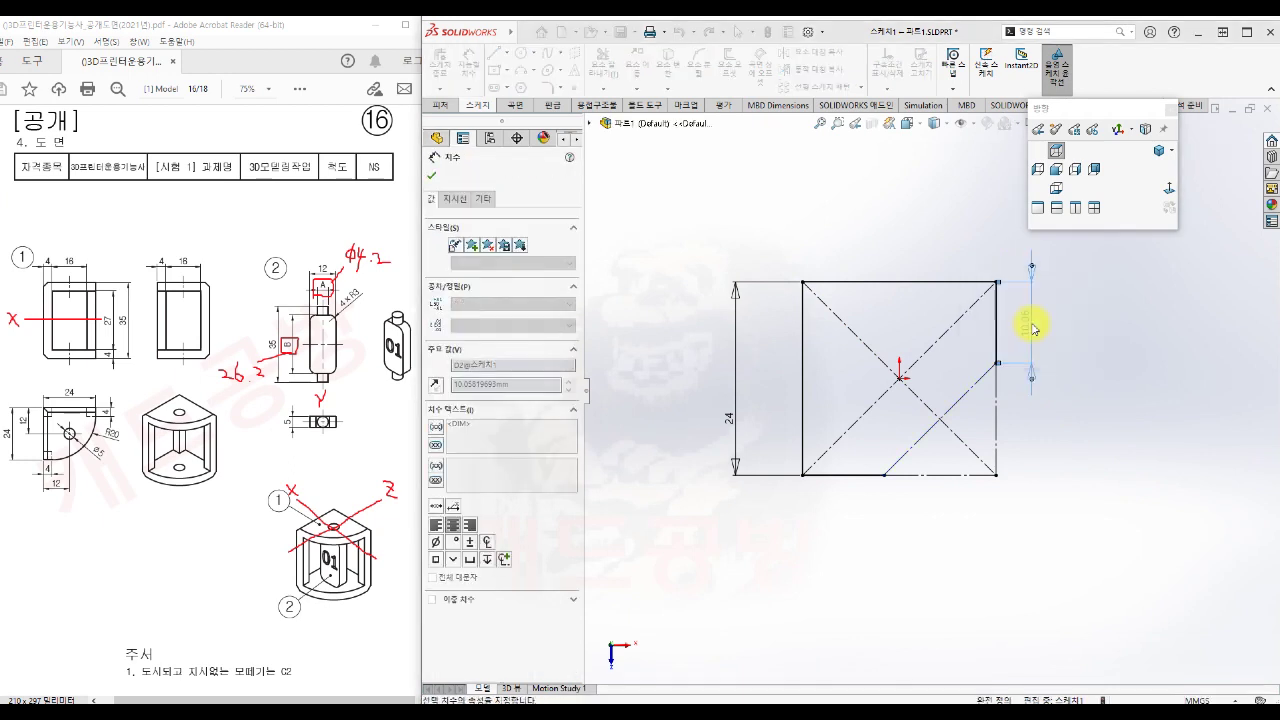
click(1046, 377)
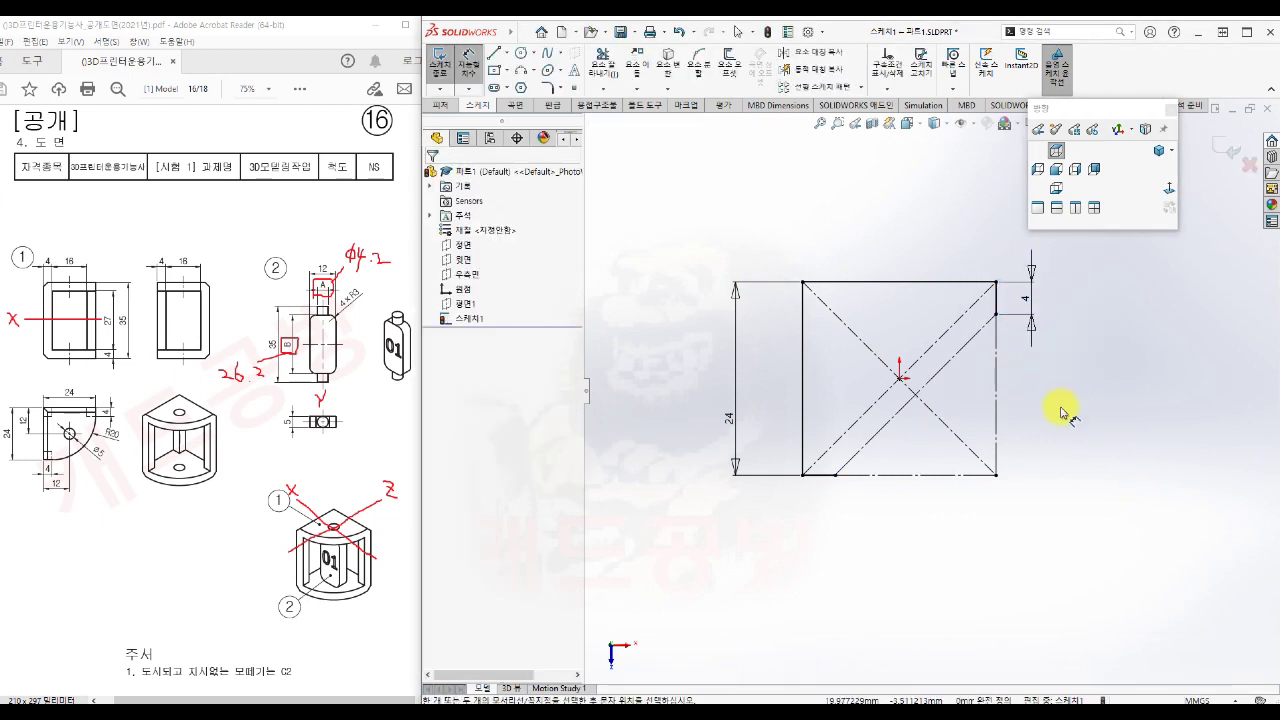
scroll(920, 352, down, 1)
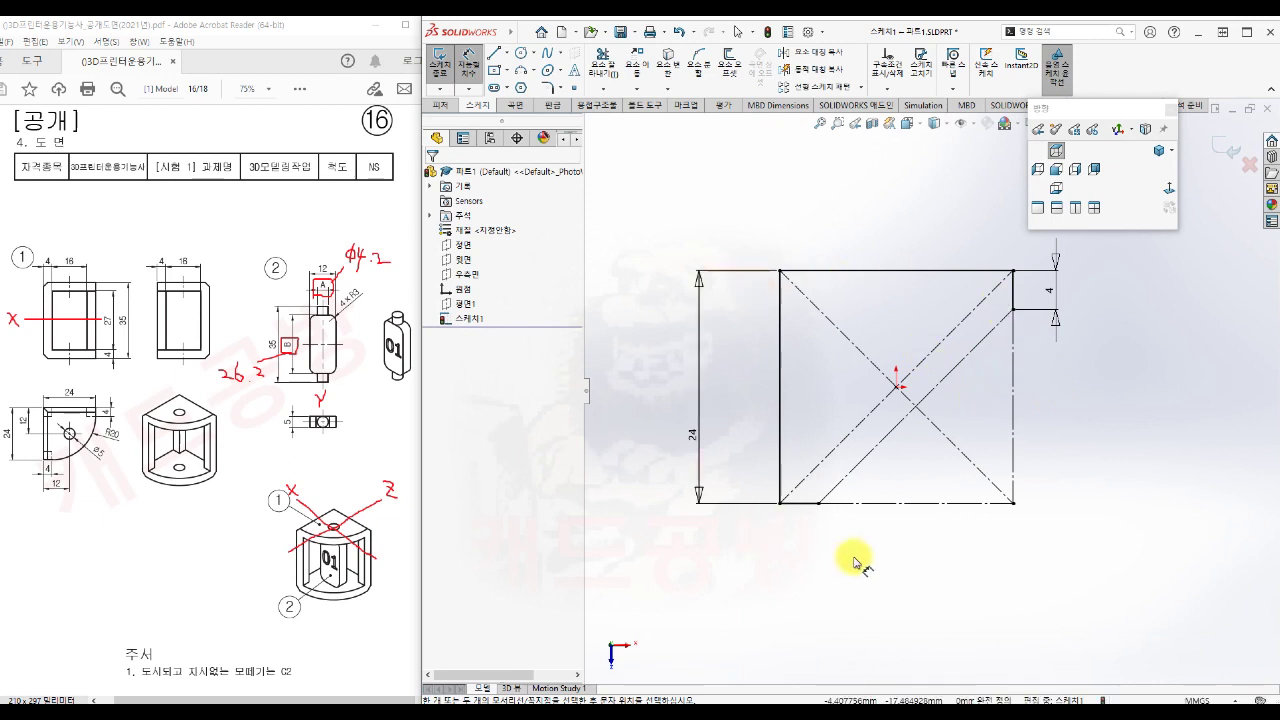
key(Escape)
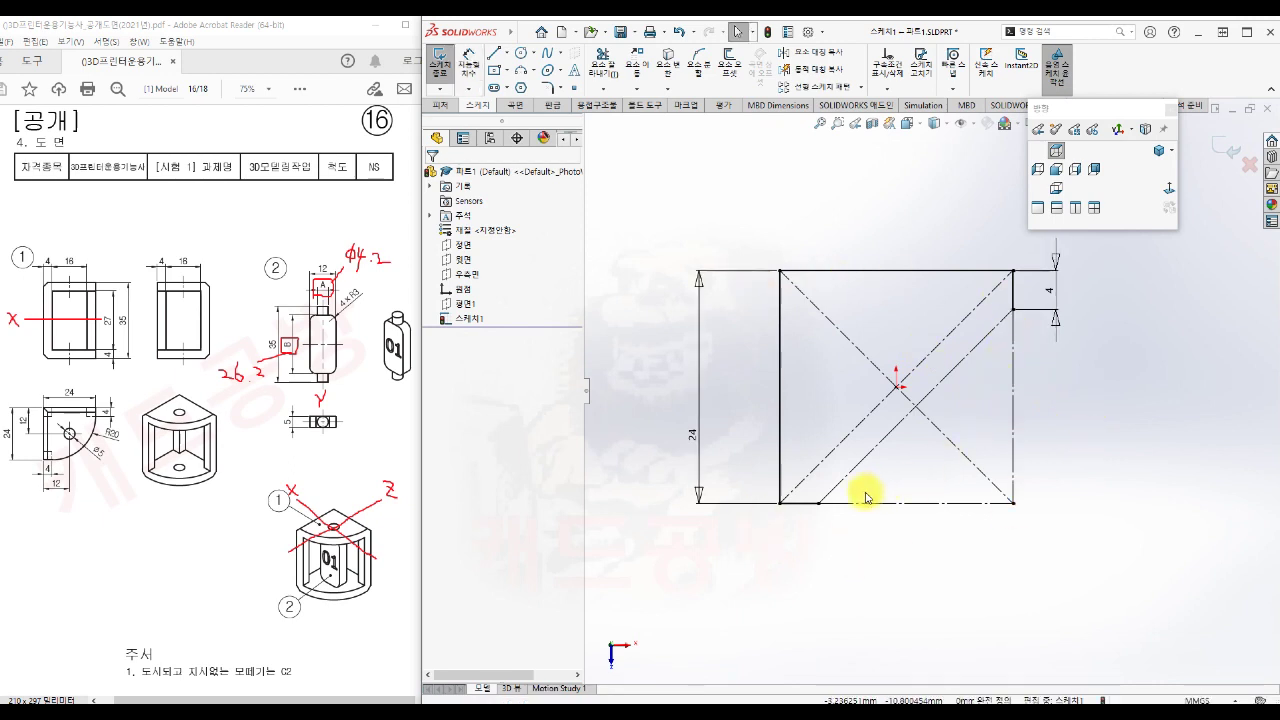
Sketch a three-point arc with a radius of about 32.9 mm across the square's lower-right corner, bulging toward that corner
key(s)
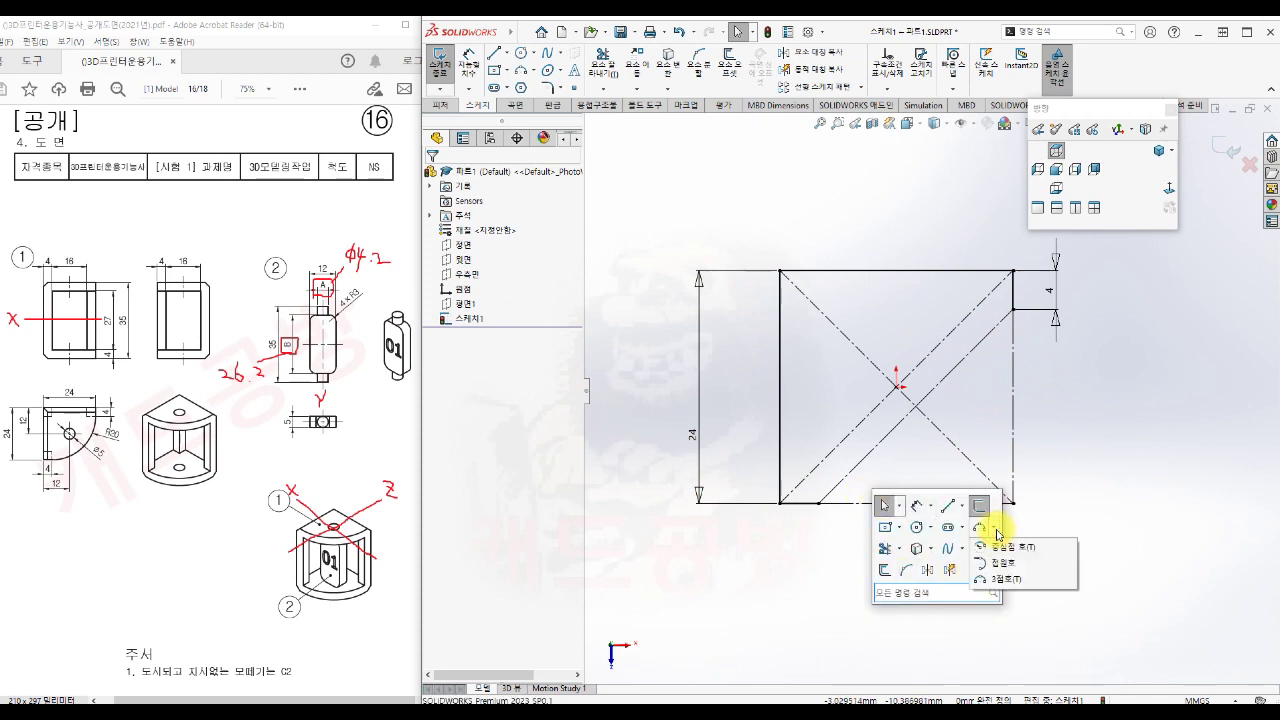
click(1005, 580)
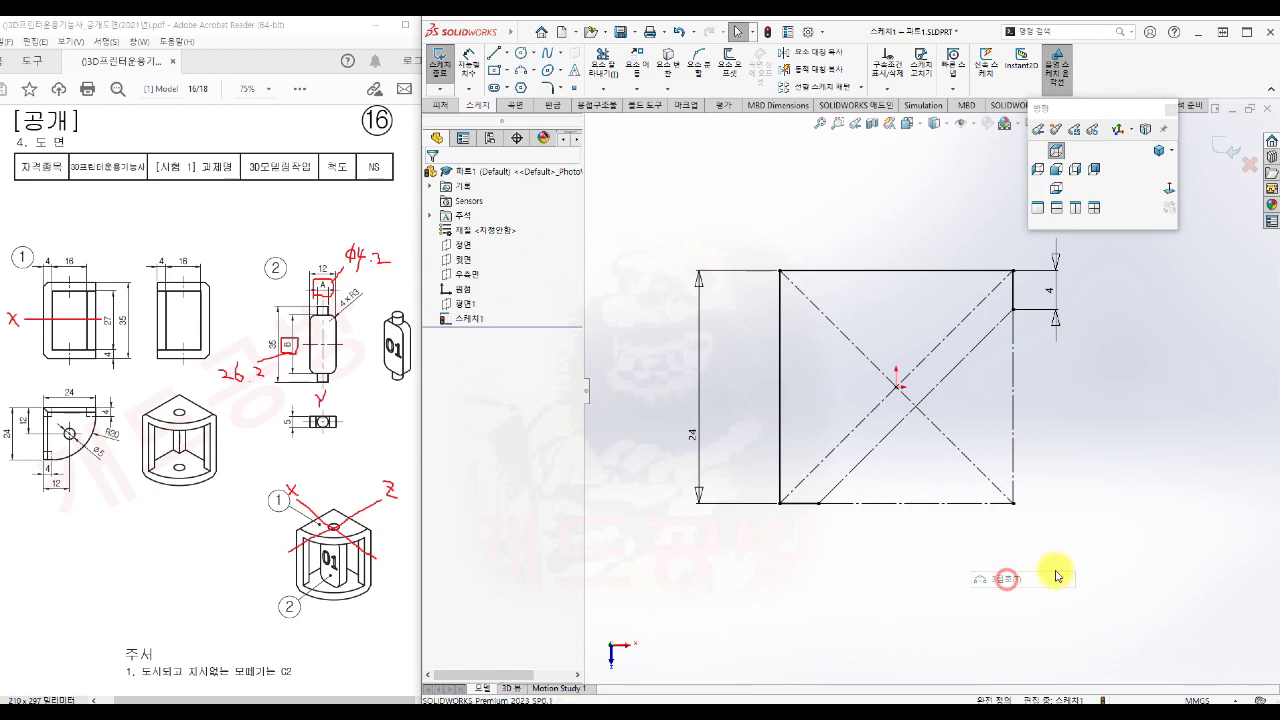
click(840, 522)
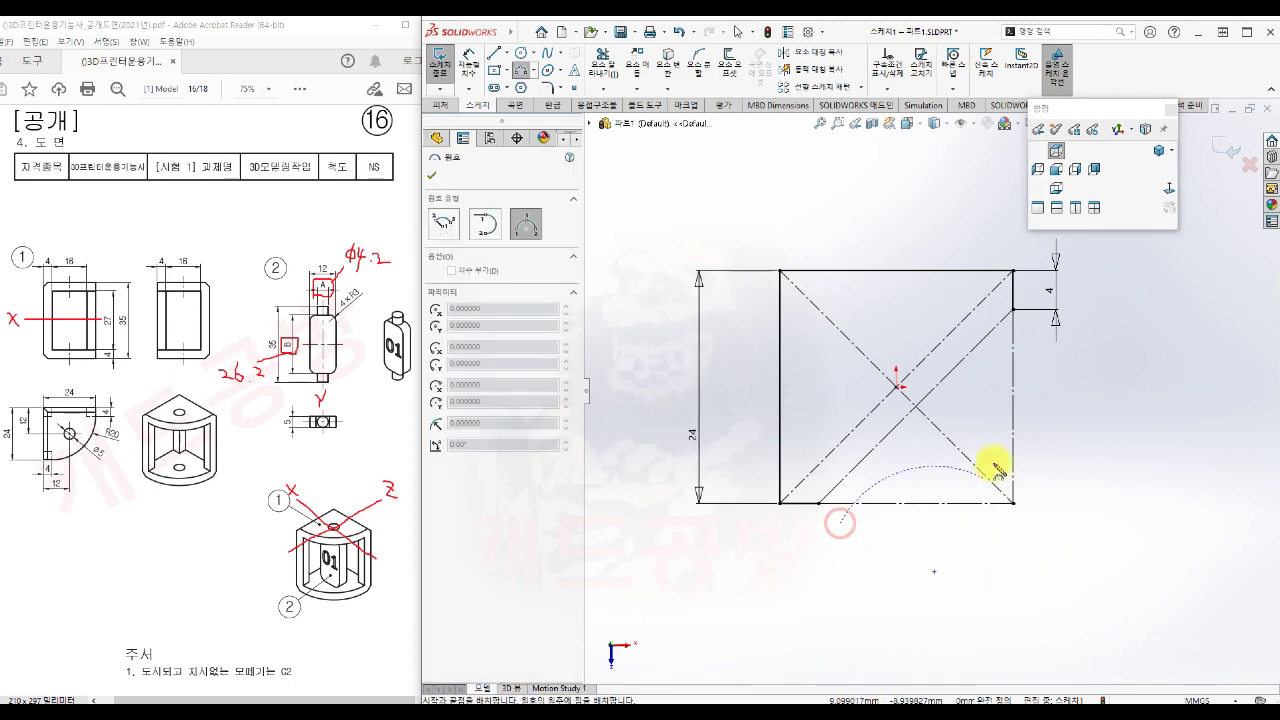
click(1033, 330)
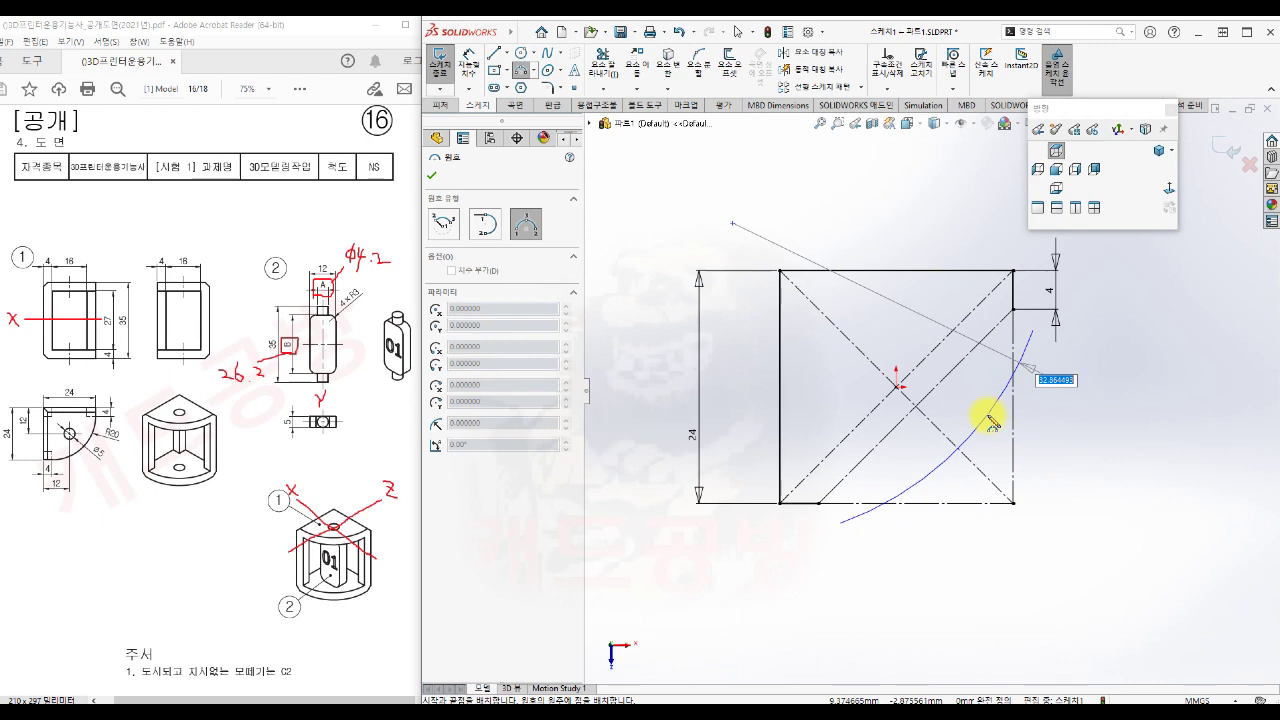
click(990, 420)
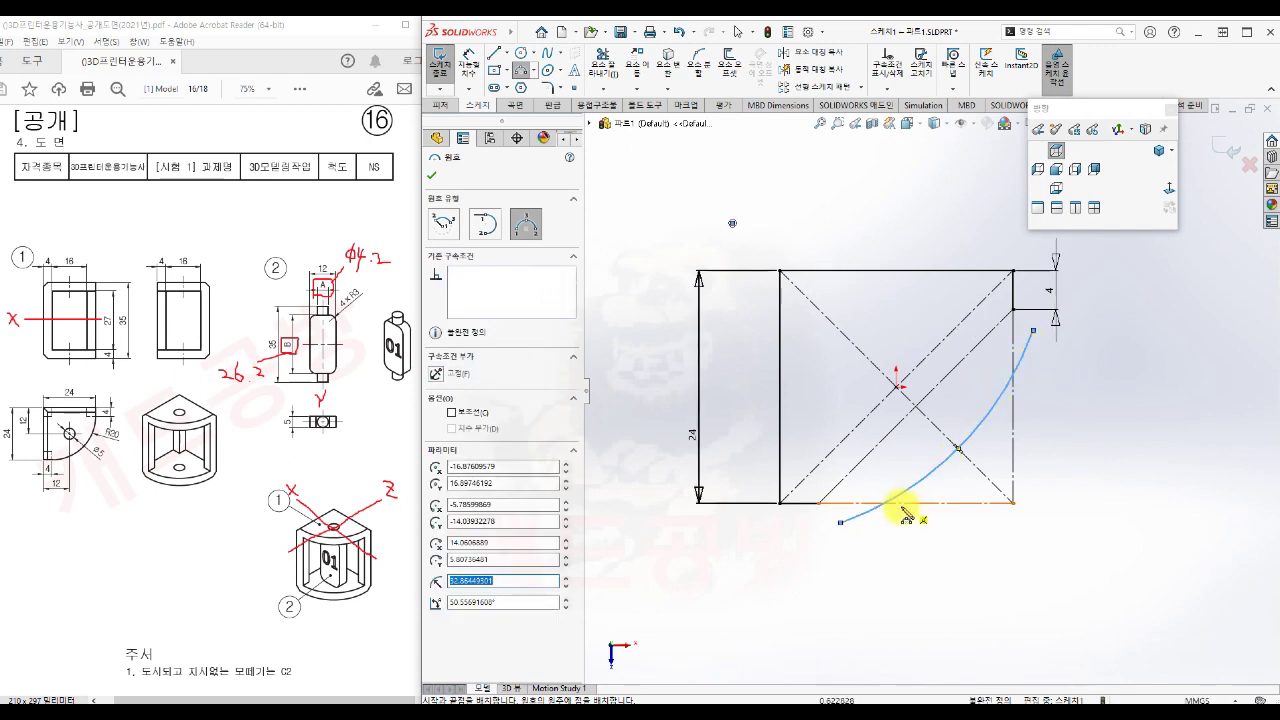
key(Escape)
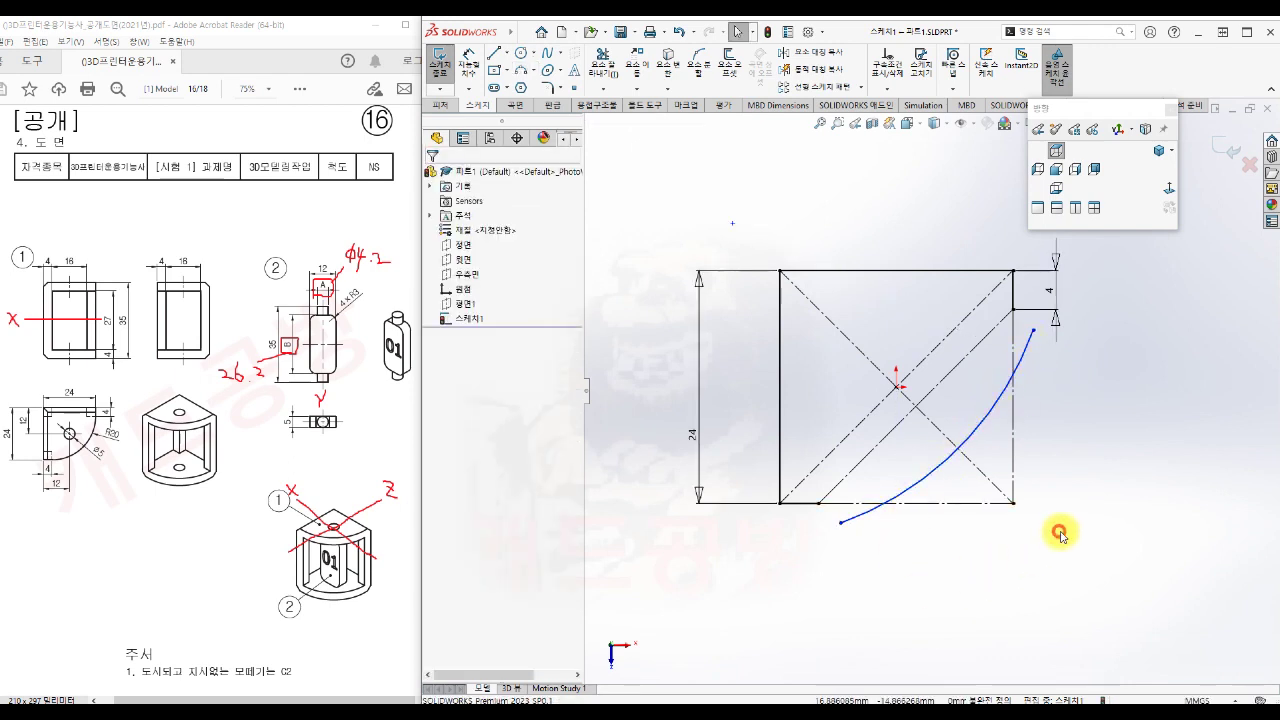
Merge the arc's two endpoints with the free ends of the solid right and bottom edge segments
click(1018, 311)
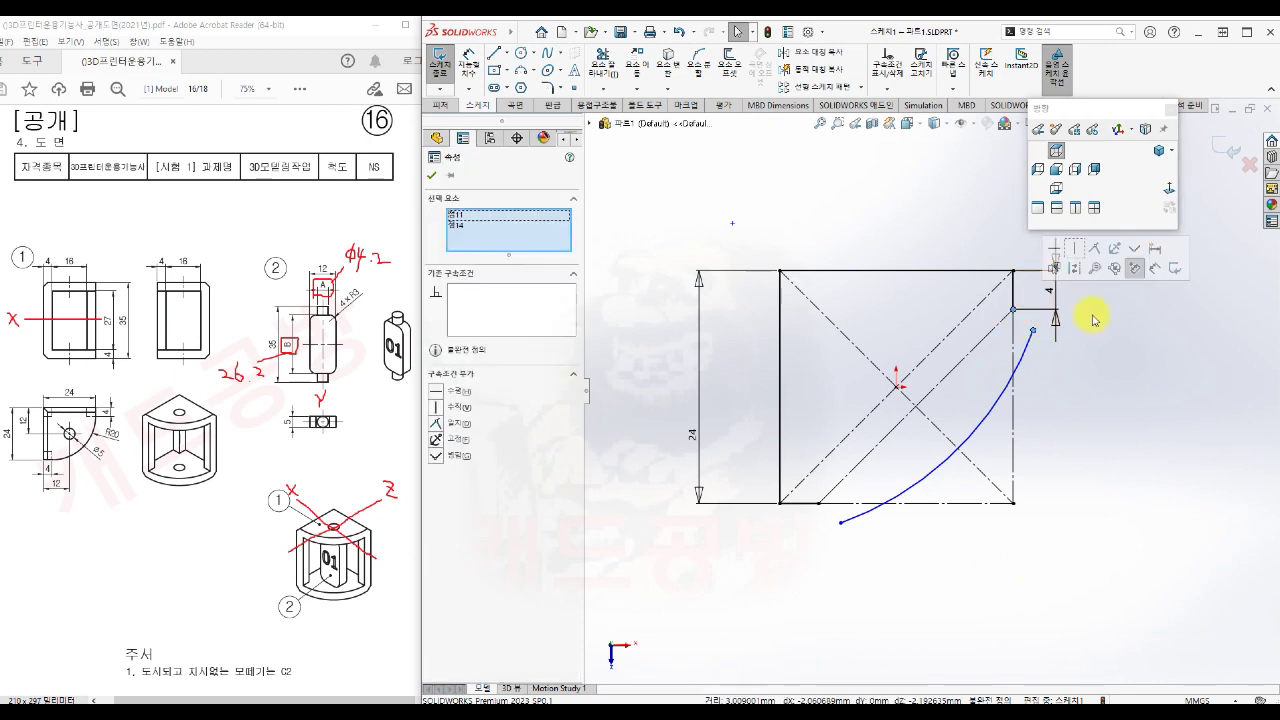
click(1135, 257)
click(1128, 428)
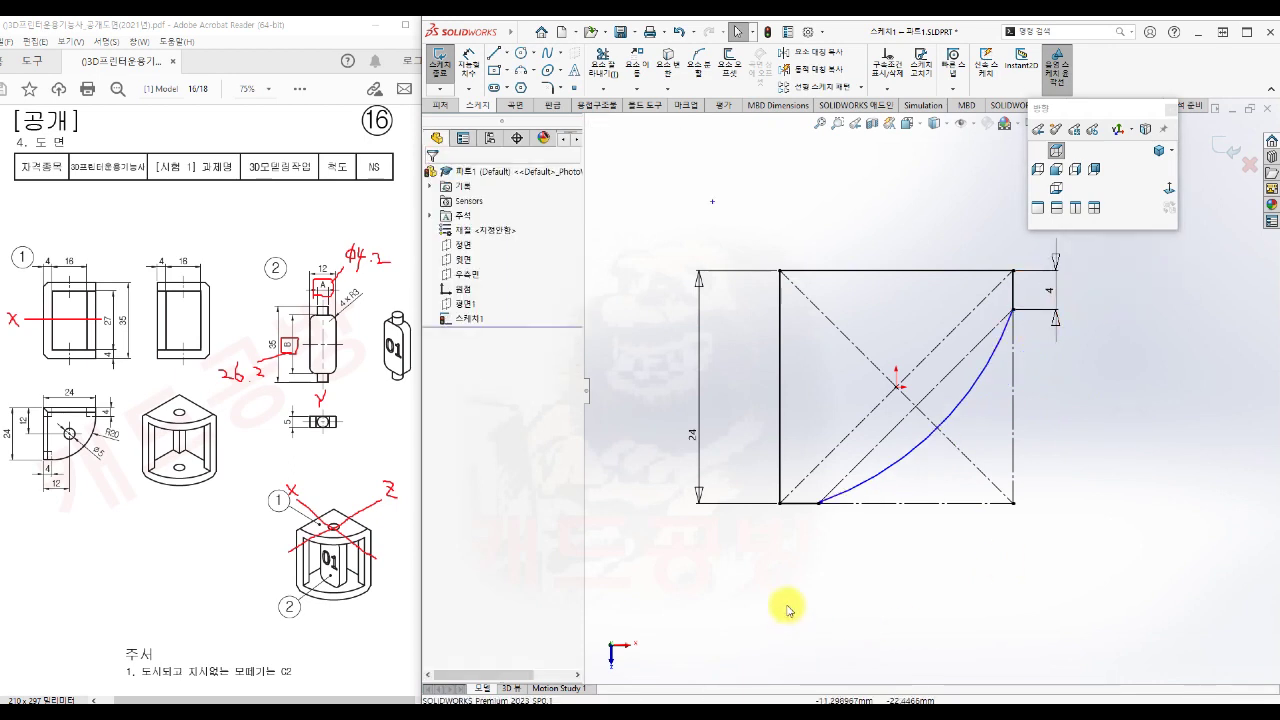
scroll(825, 512, down, 3)
scroll(840, 490, down, 2)
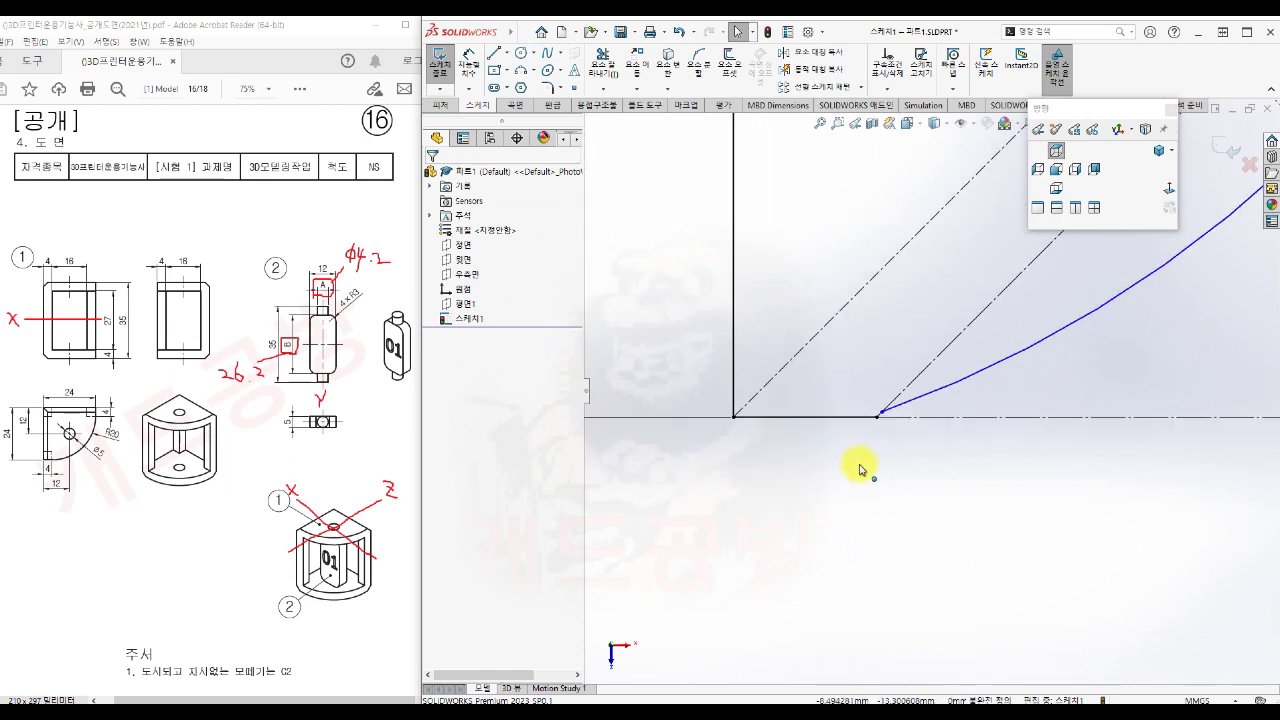
scroll(889, 409, down, 2)
click(895, 396)
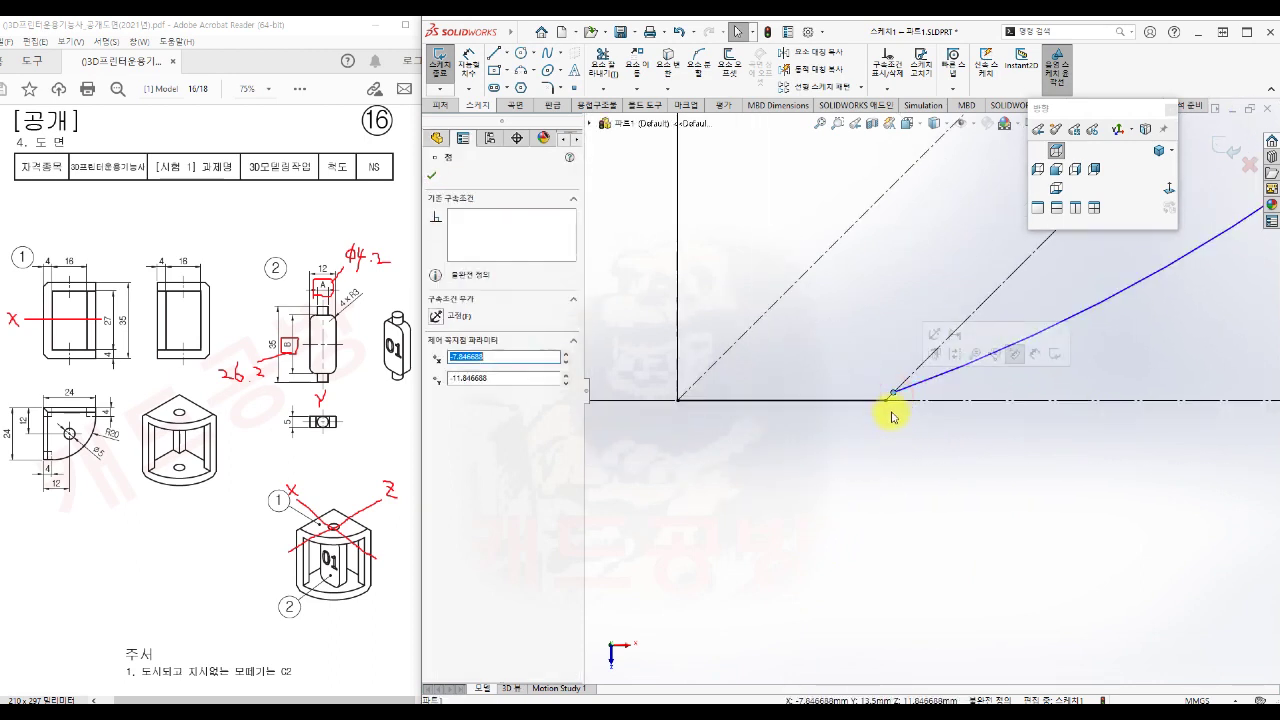
ctrl+click(887, 402)
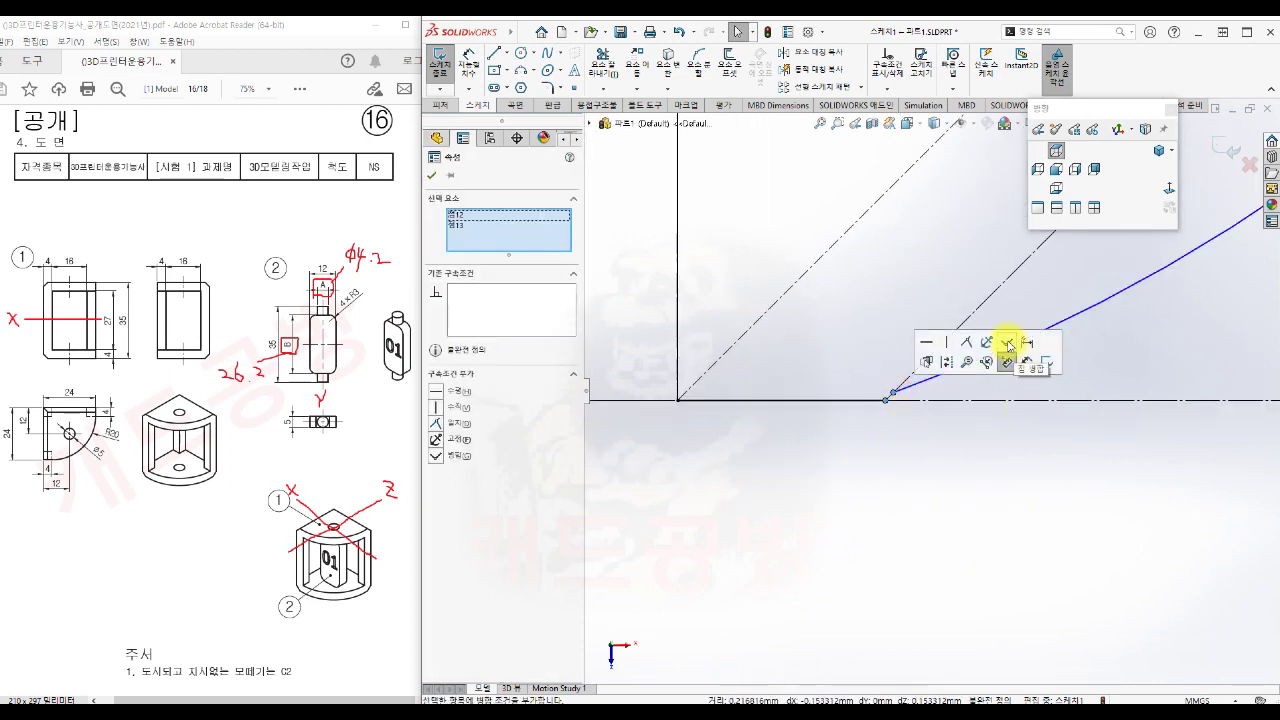
click(1006, 352)
scroll(838, 505, up, 5)
scroll(966, 252, down, 2)
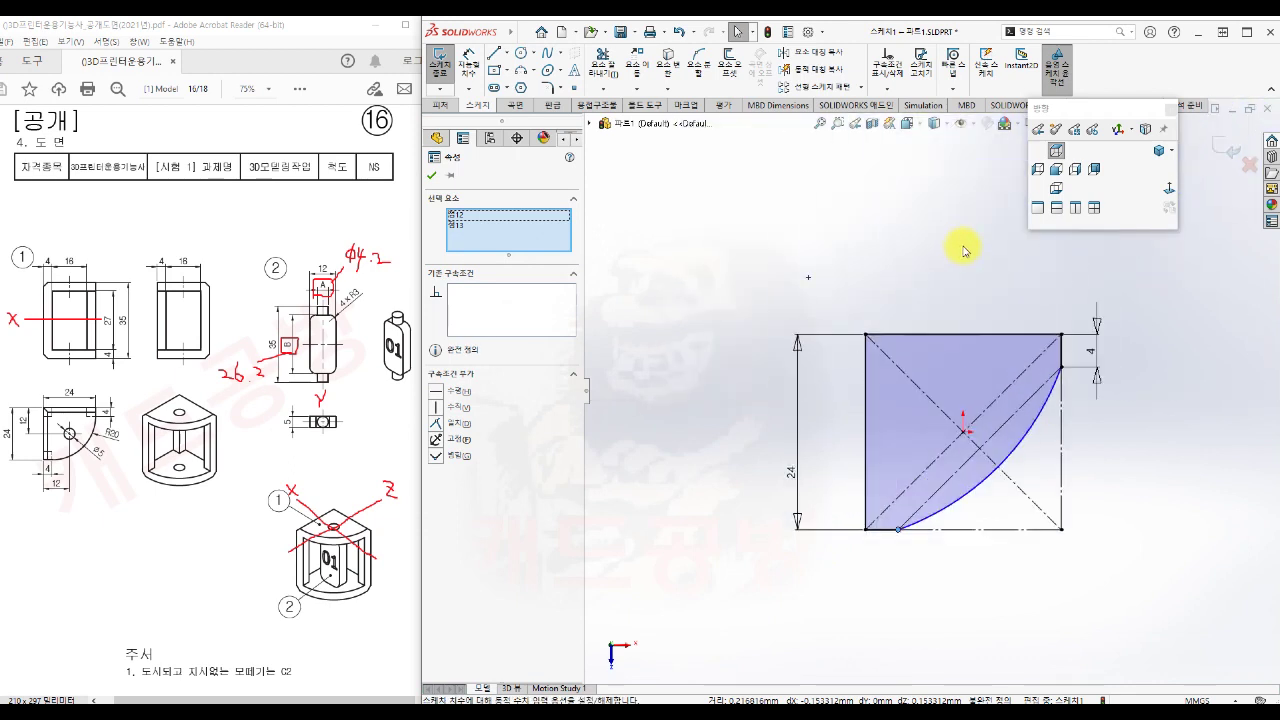
scroll(997, 490, down, 1)
click(1131, 471)
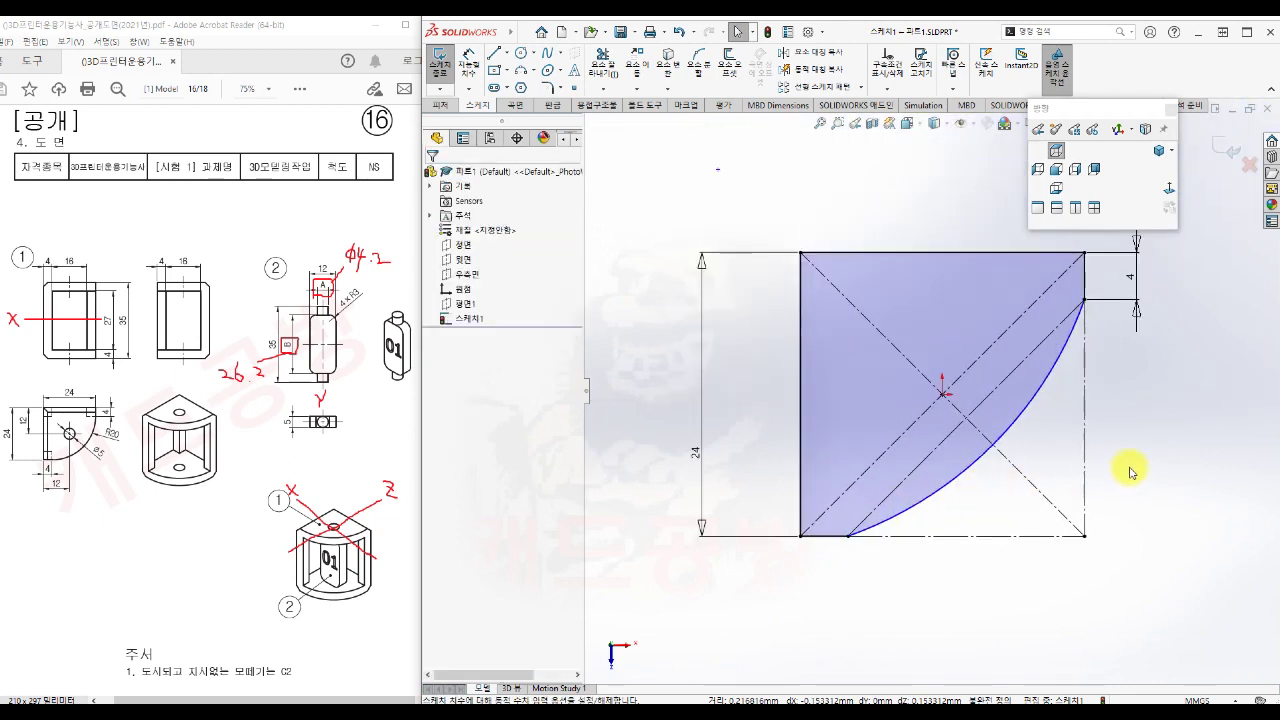
Dimension the arc's radius to 20 mm
key(s)
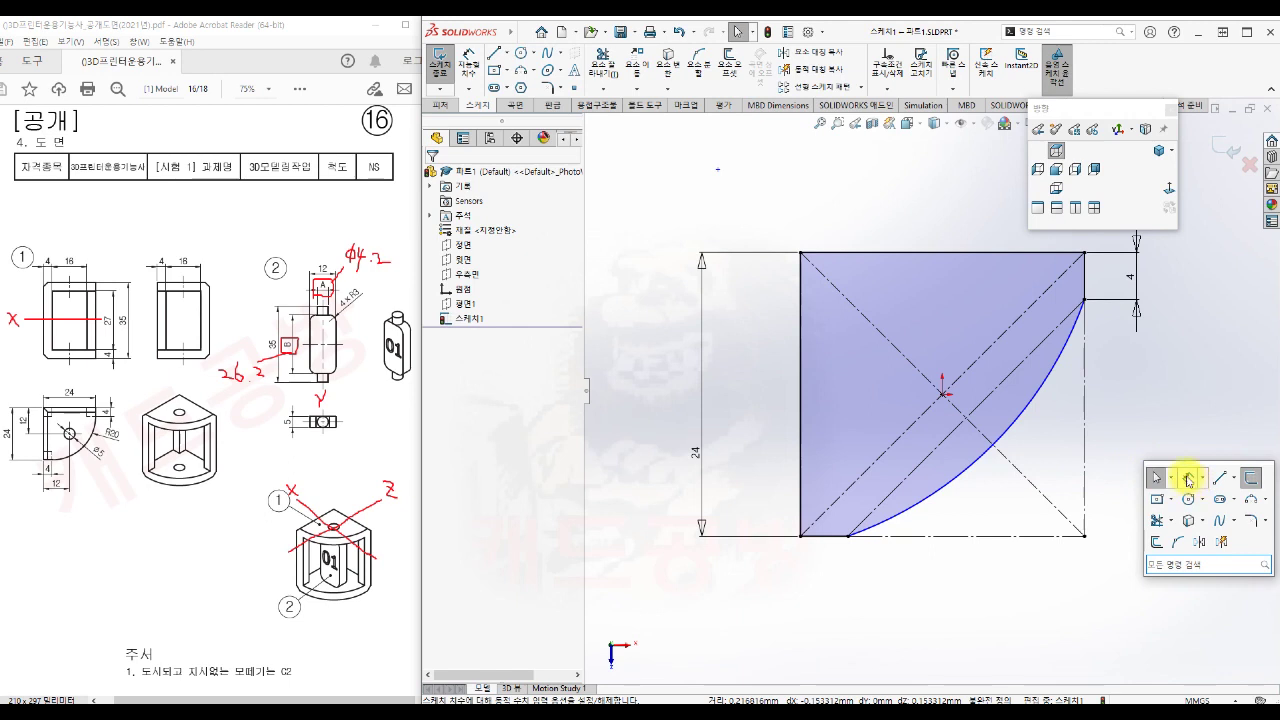
click(1150, 474)
click(1015, 432)
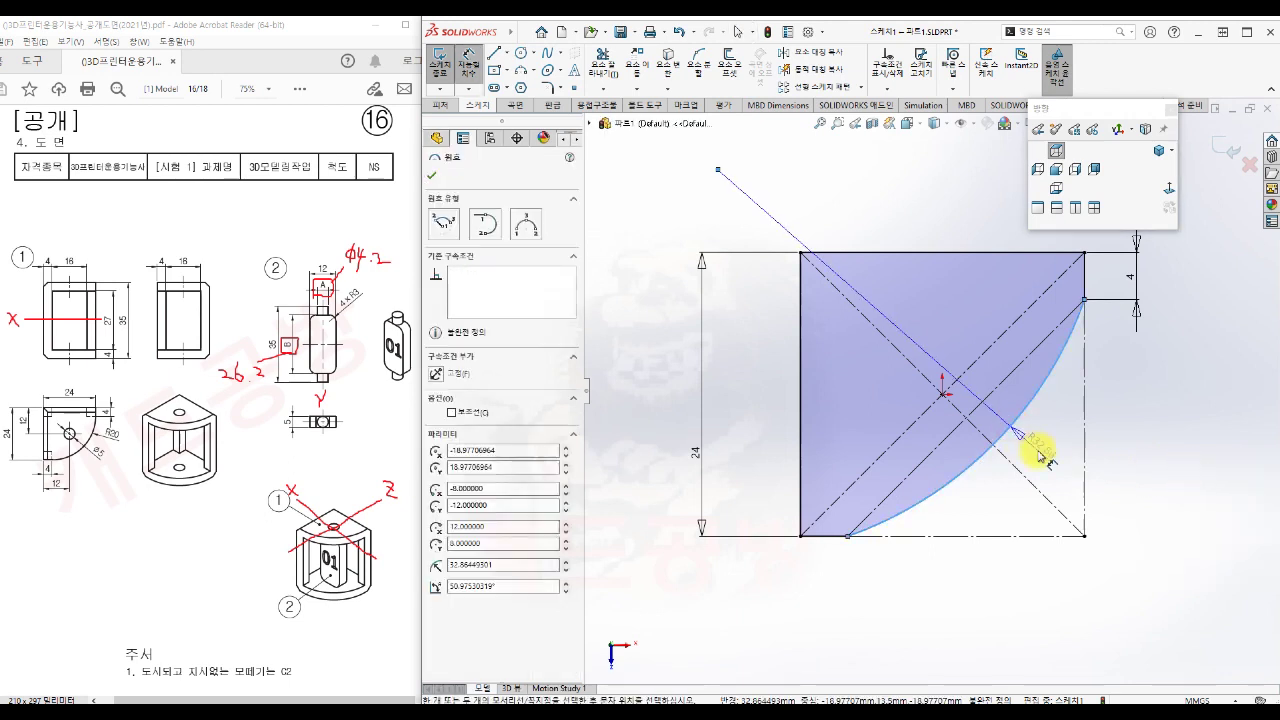
click(1048, 466)
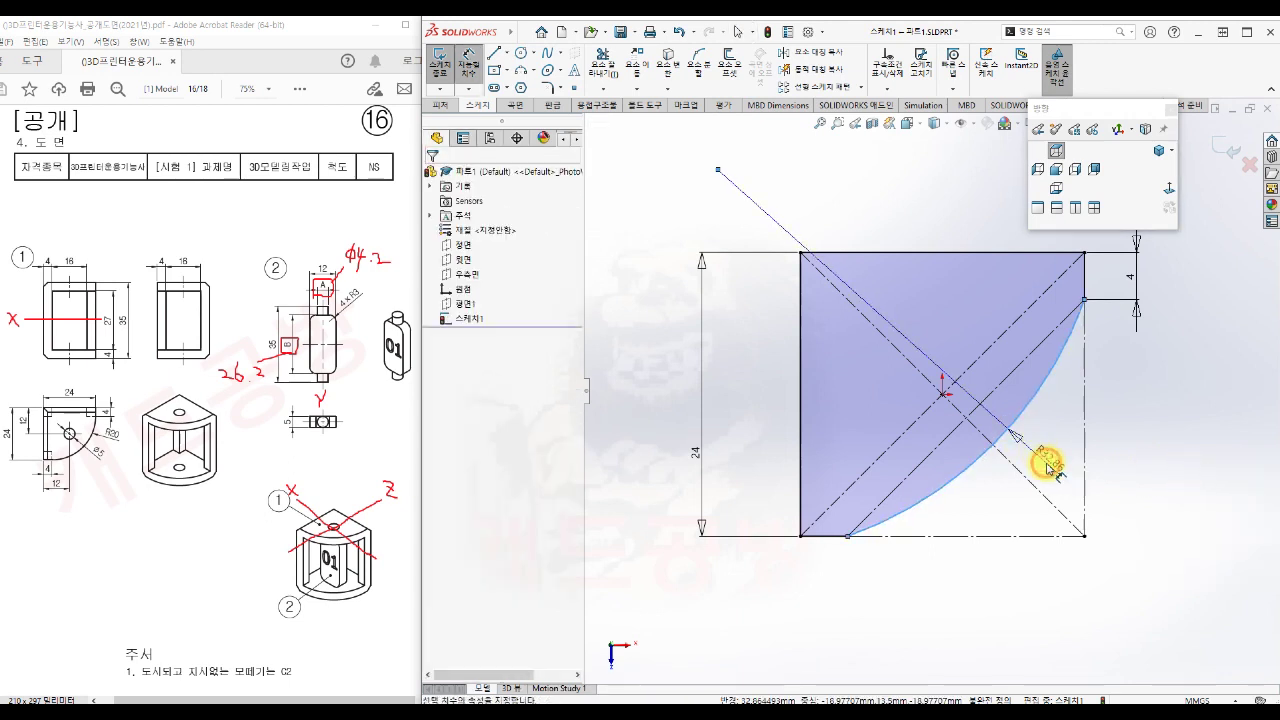
key(Return)
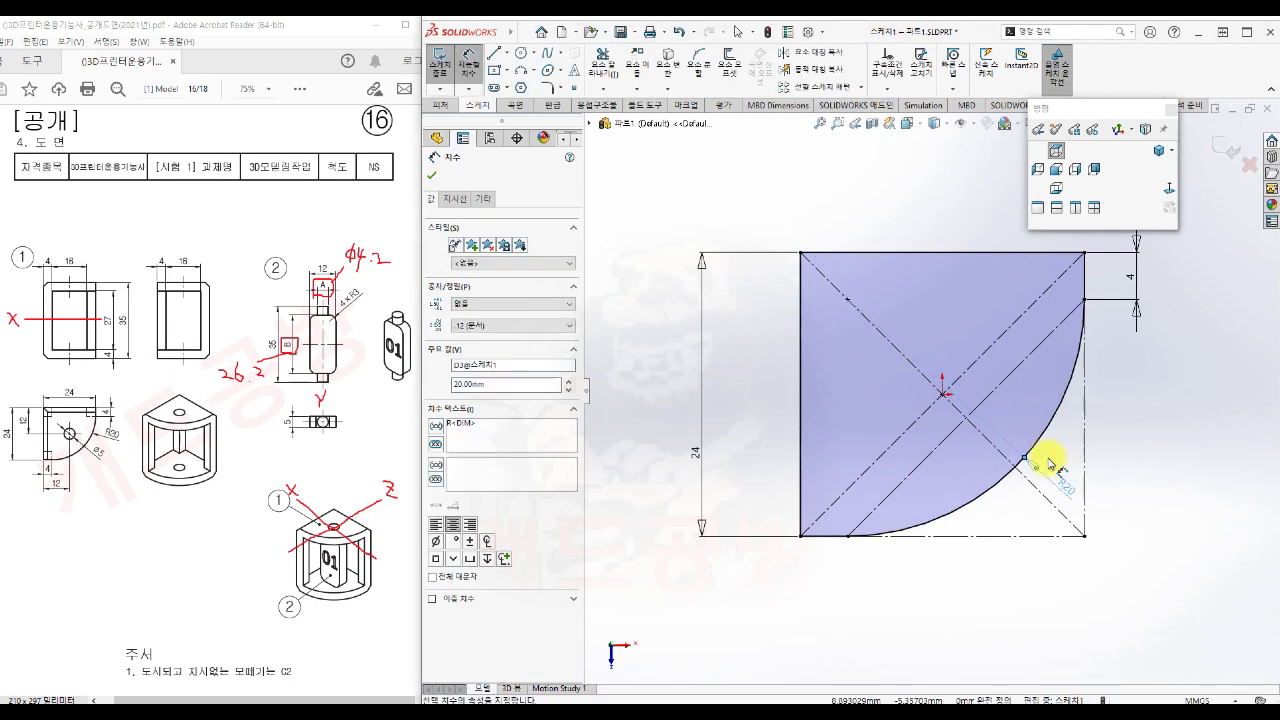
key(Escape)
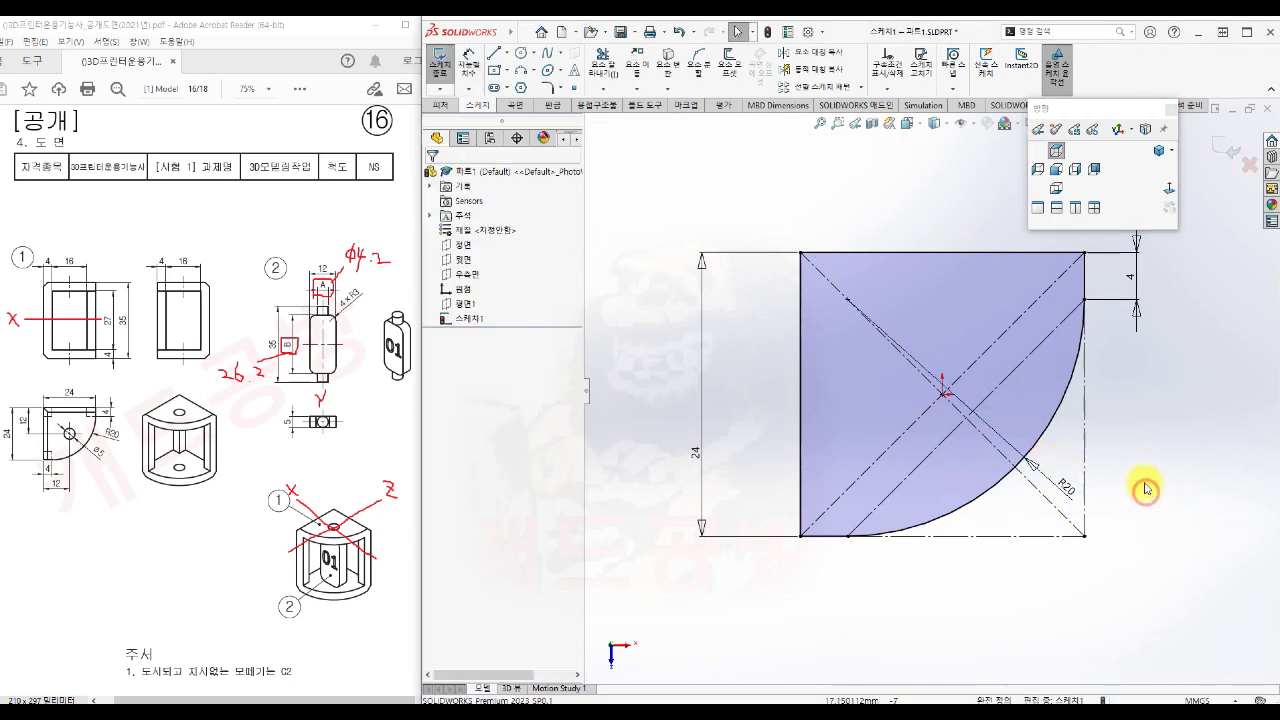
Sketch a circle centred on the origin with a diameter of 5 mm
key(f)
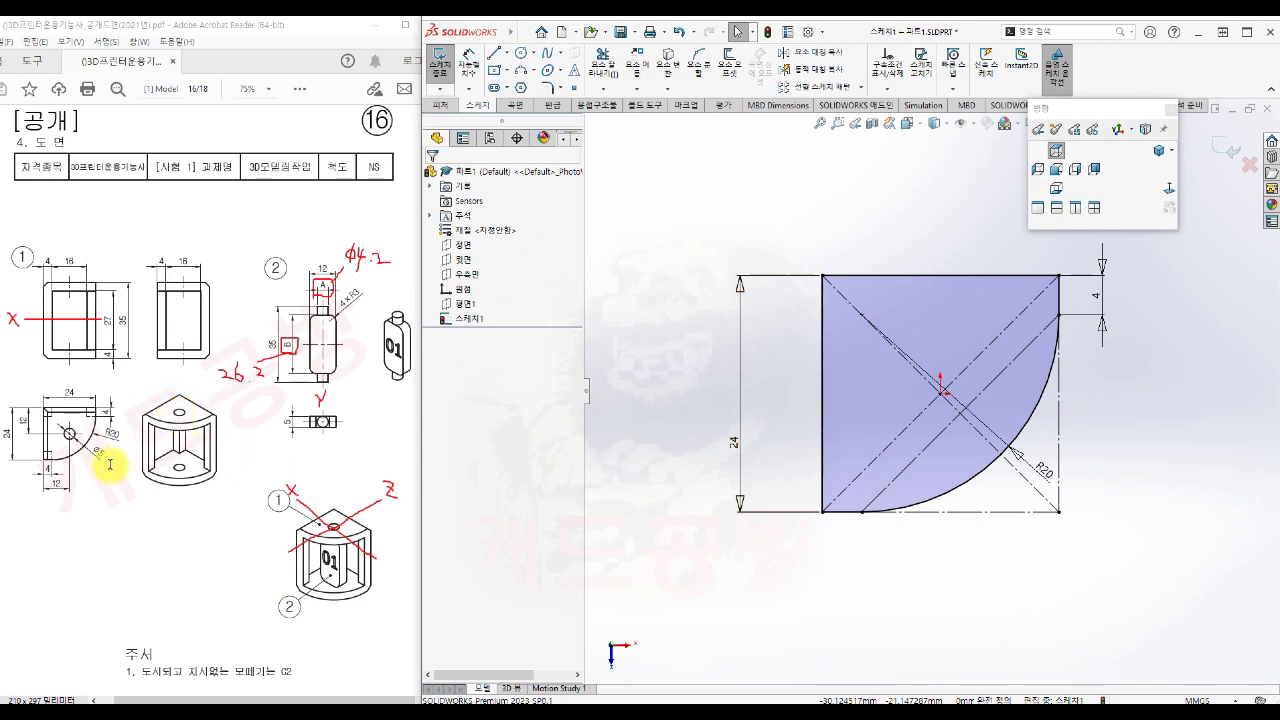
key(s)
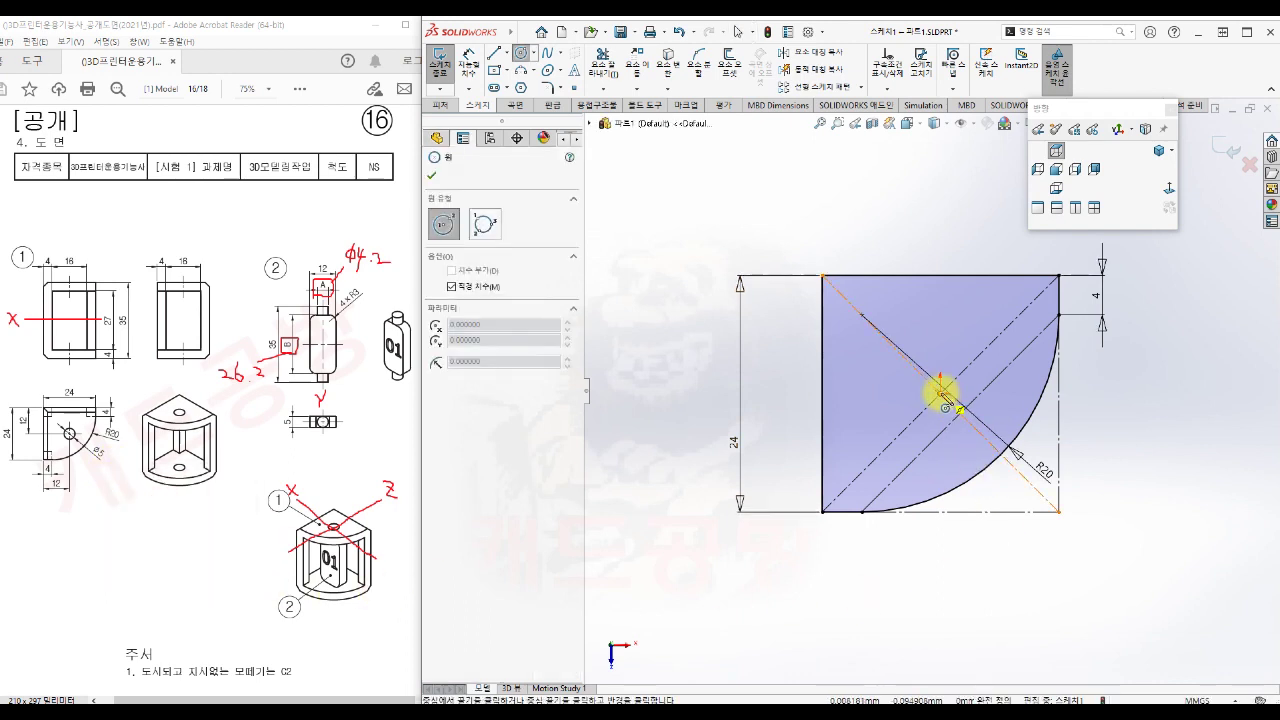
click(940, 394)
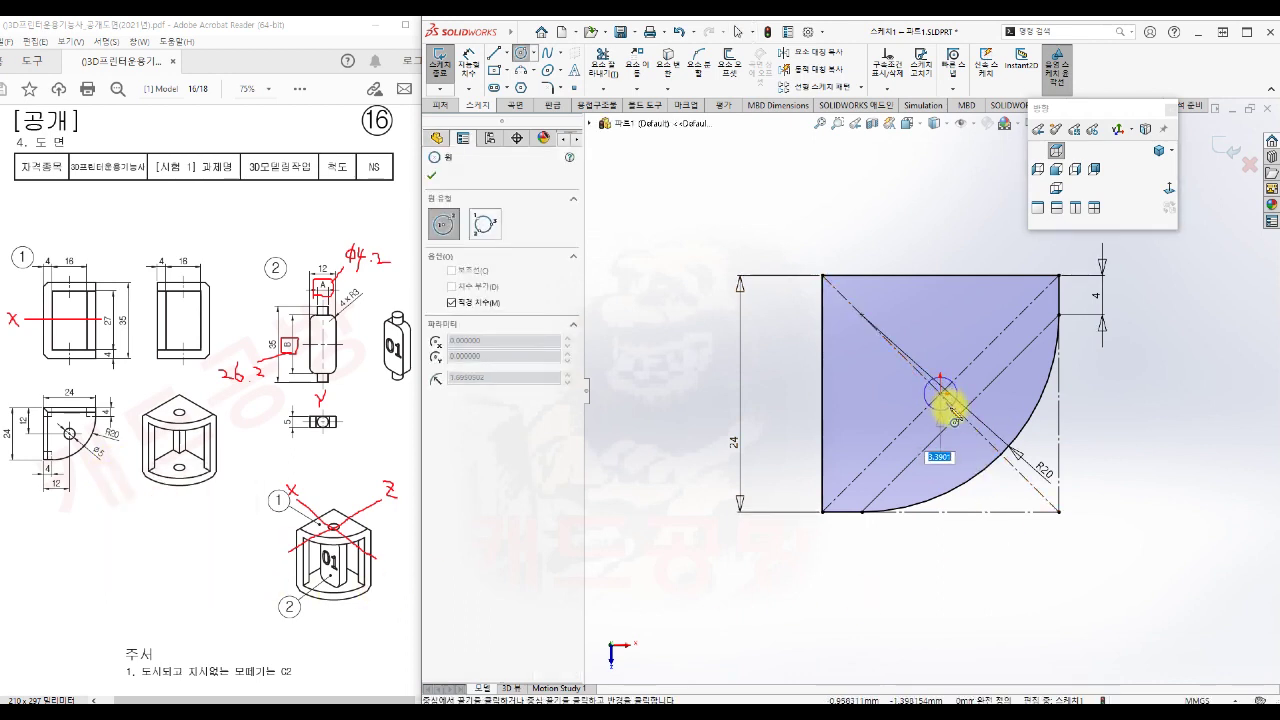
text(5)
key(Return)
key(Escape)
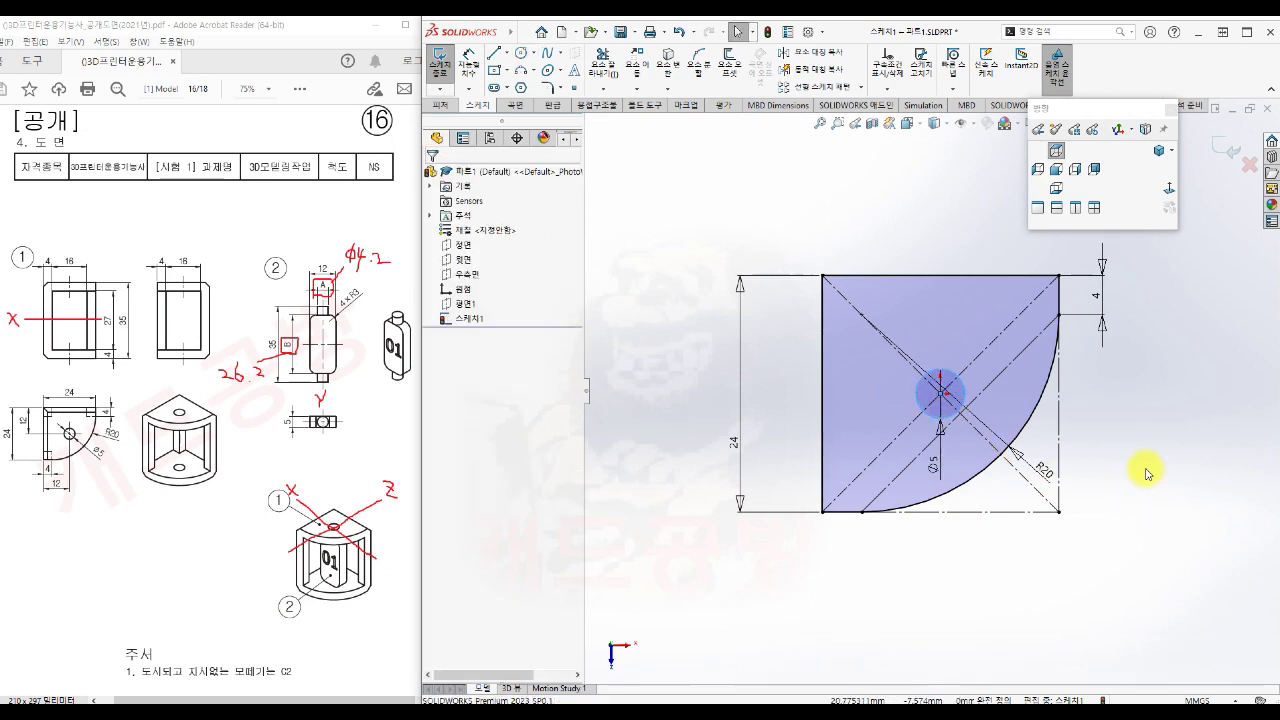
click(1146, 469)
scroll(1138, 444, up, 1)
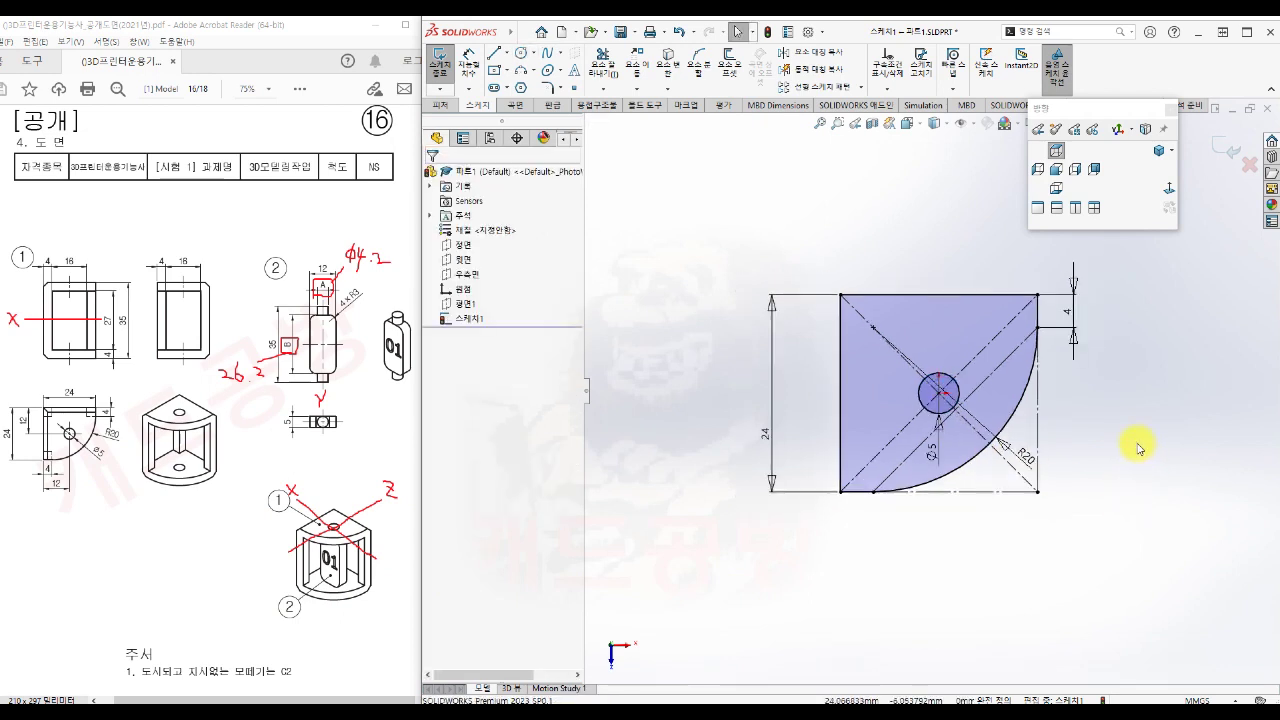
Finish the sketch and extrude the quarter-round profile with its centre hole 4 mm upward as a blind boss
key(s)
click(1243, 464)
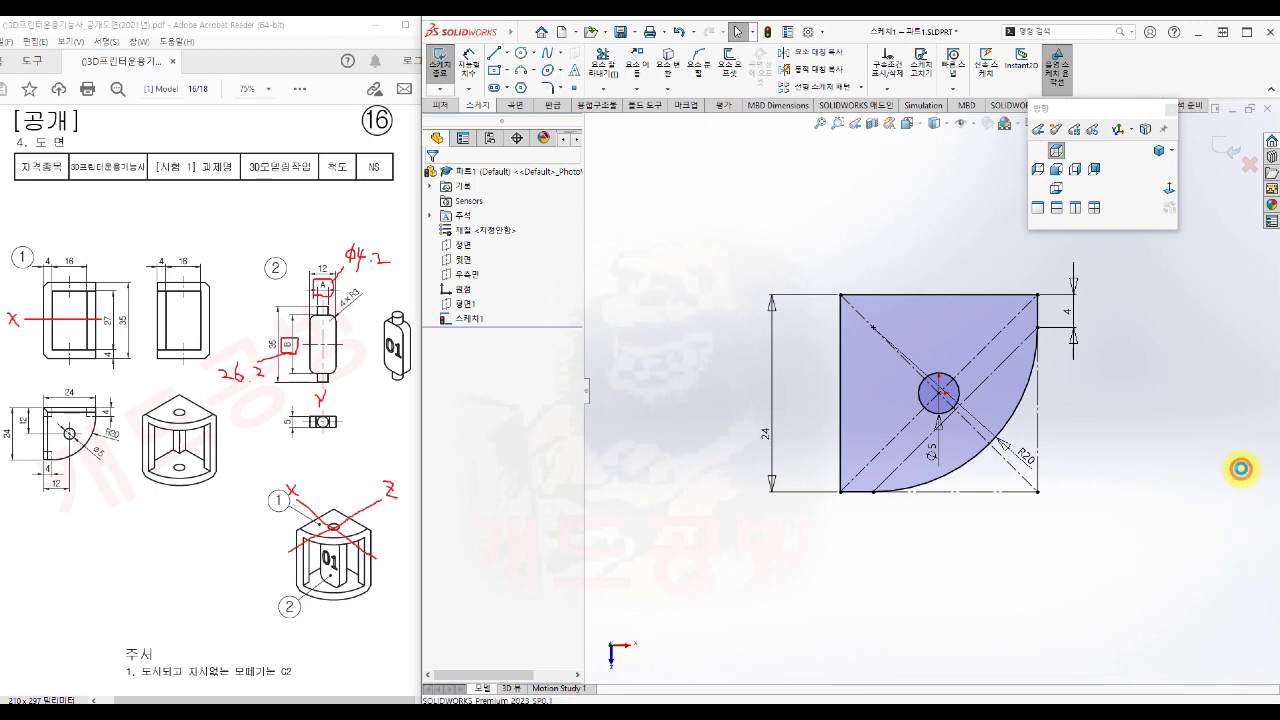
key(s)
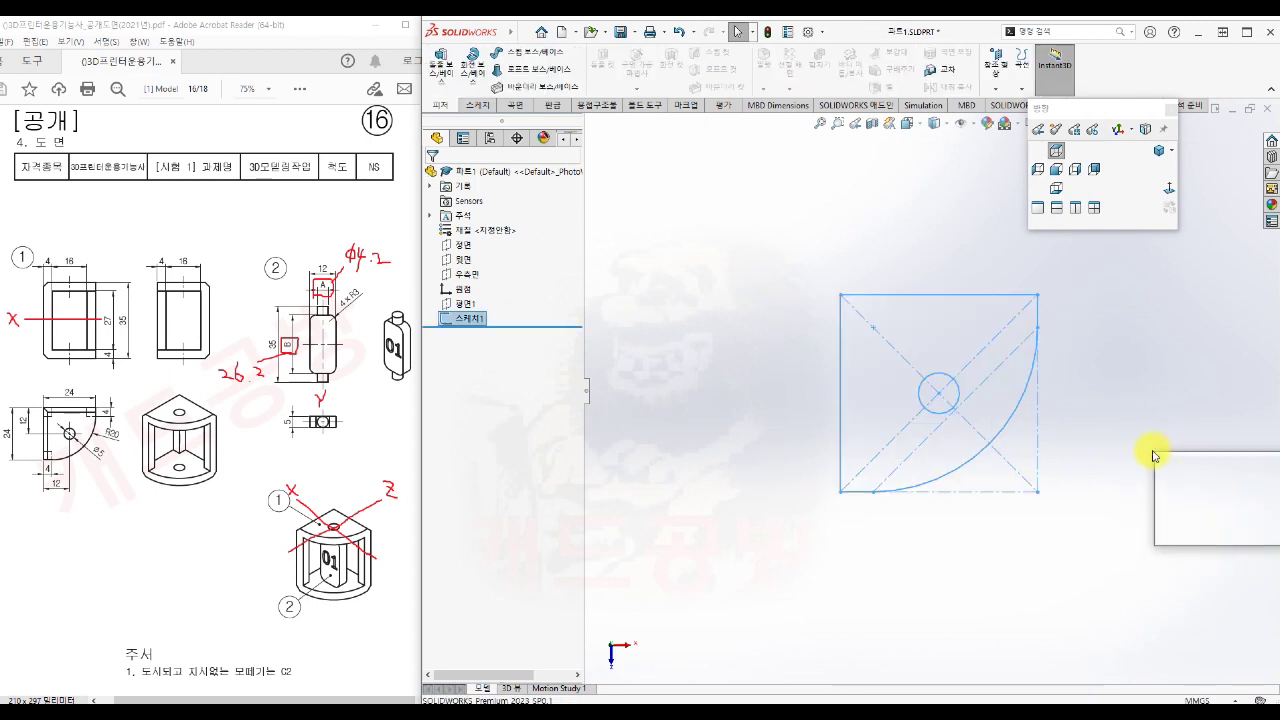
click(1196, 469)
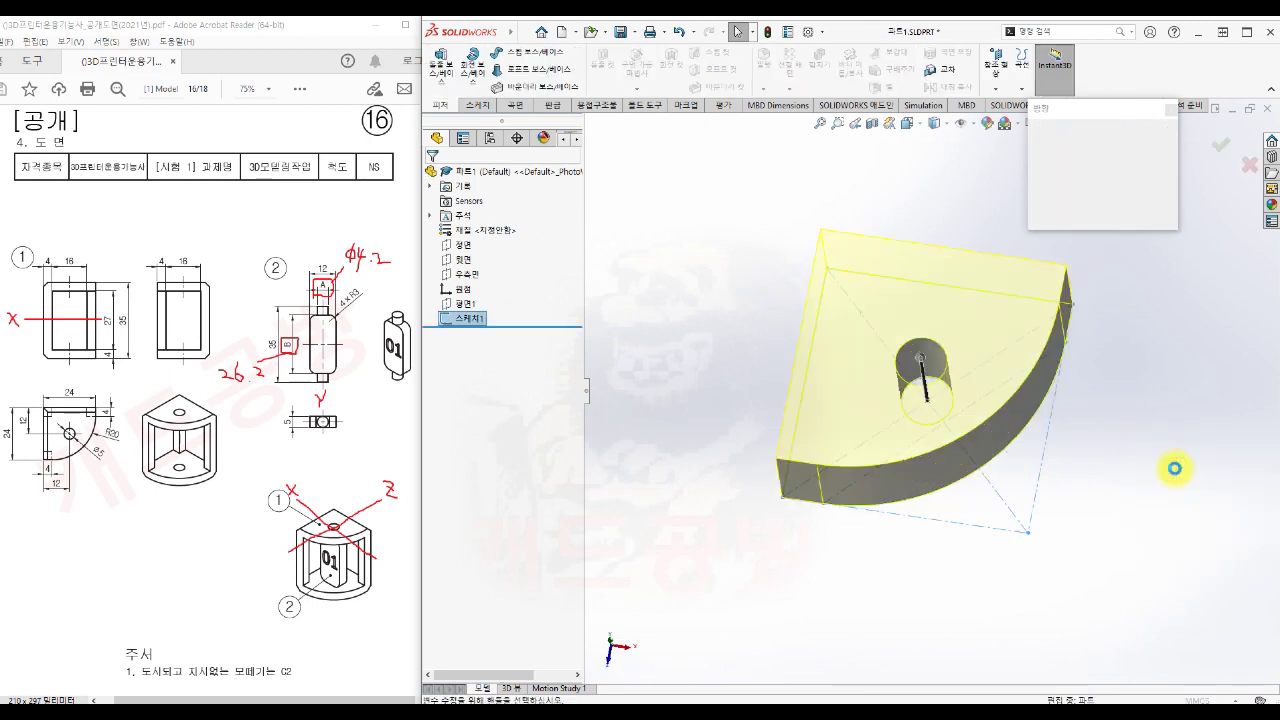
scroll(1171, 466, up, 3)
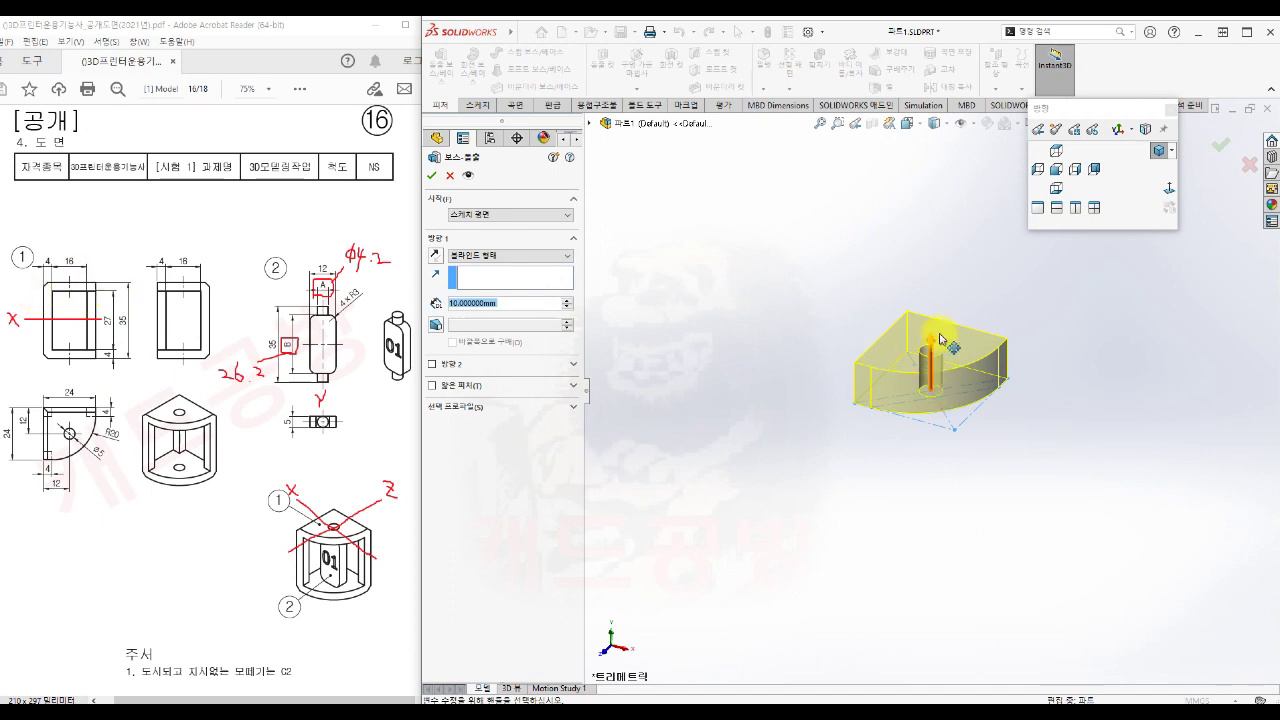
scroll(955, 369, down, 3)
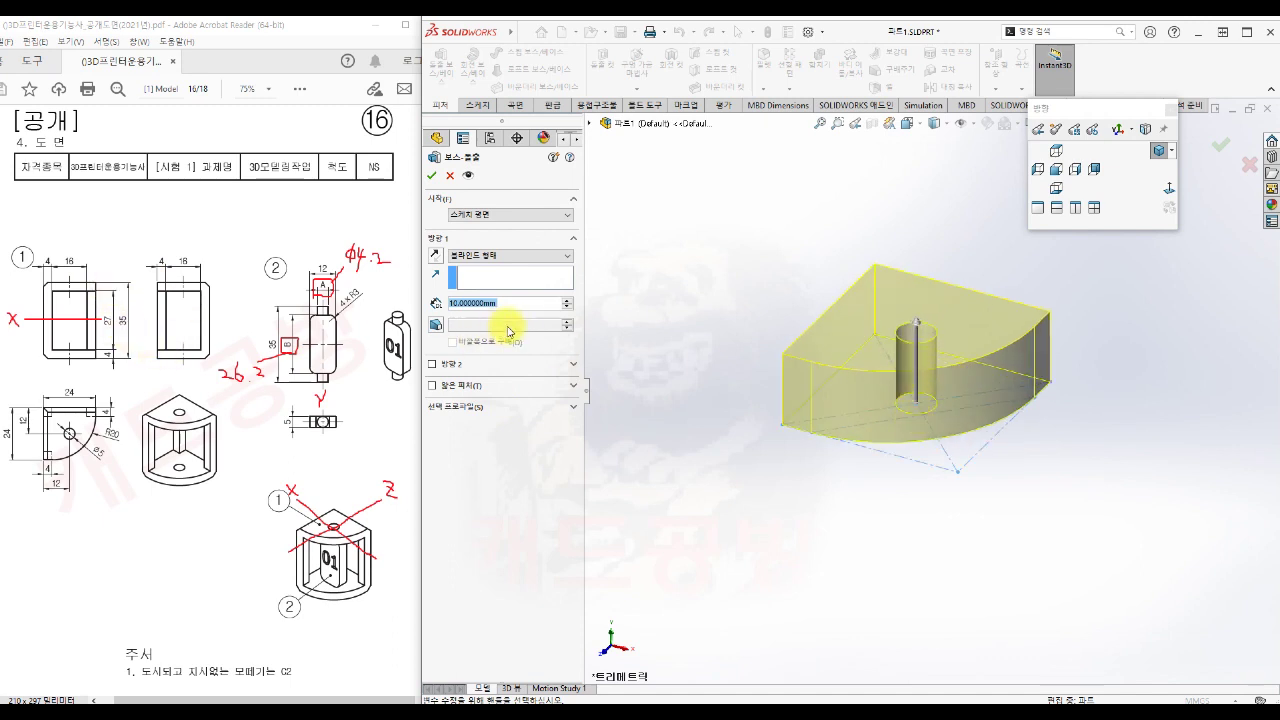
text(4)
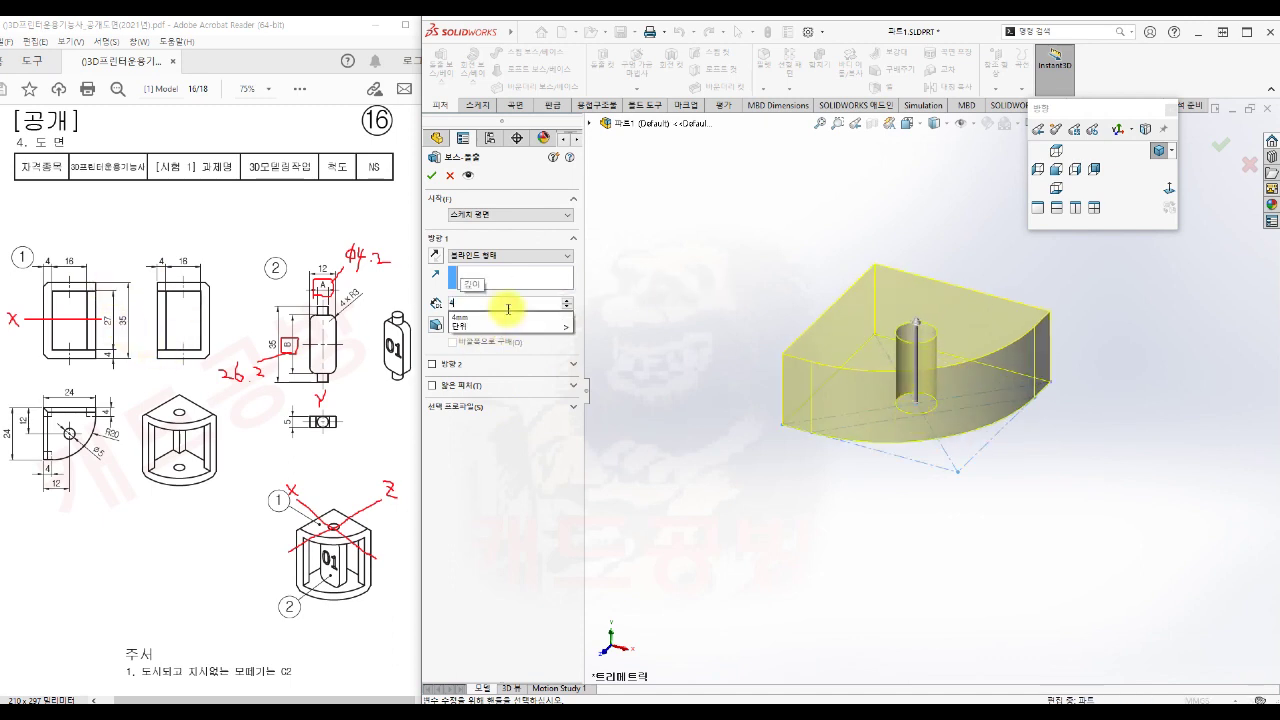
click(705, 393)
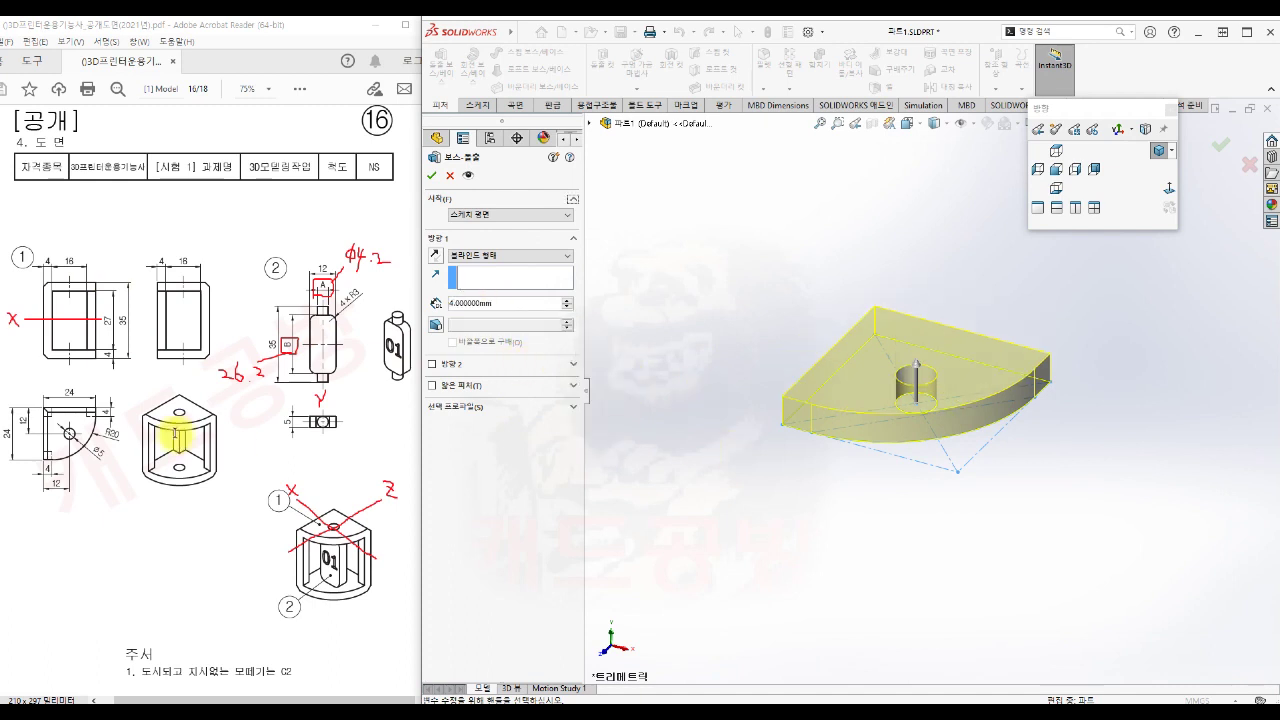
click(432, 177)
click(810, 563)
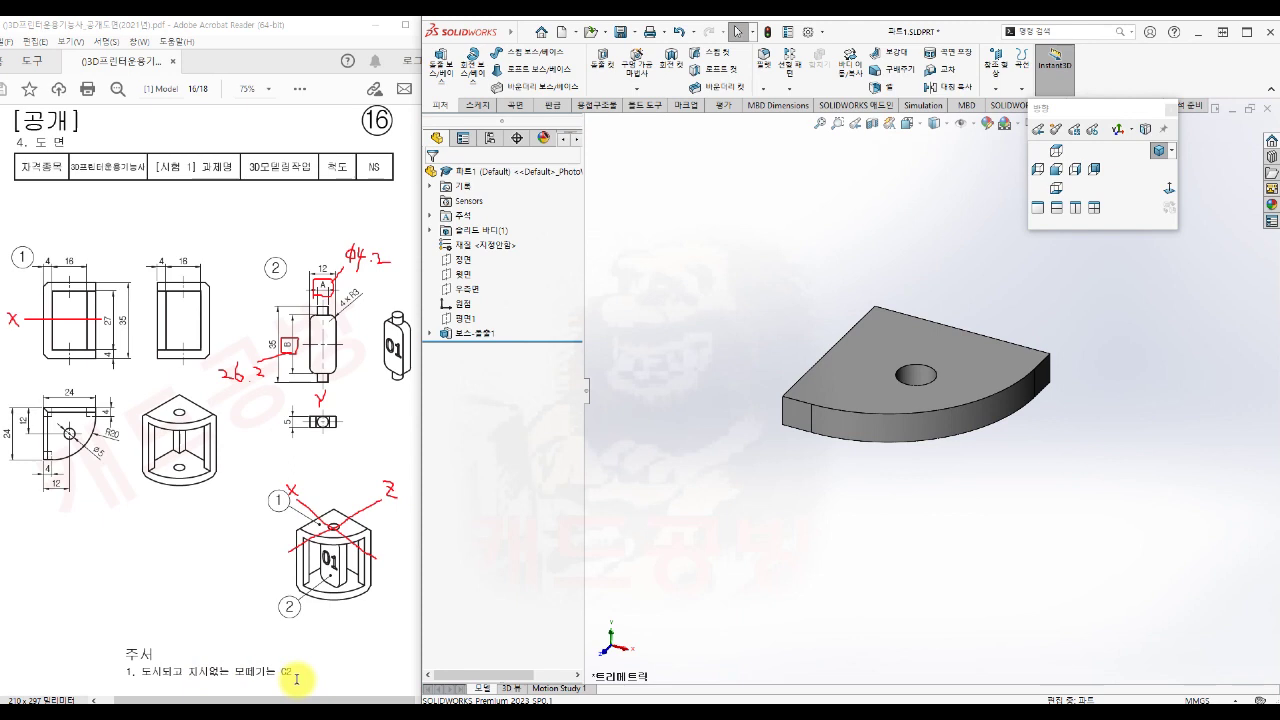
Chamfer the two straight outer edges of the plate's upper face by 2 mm, using the symmetric distance-distance type
key(s)
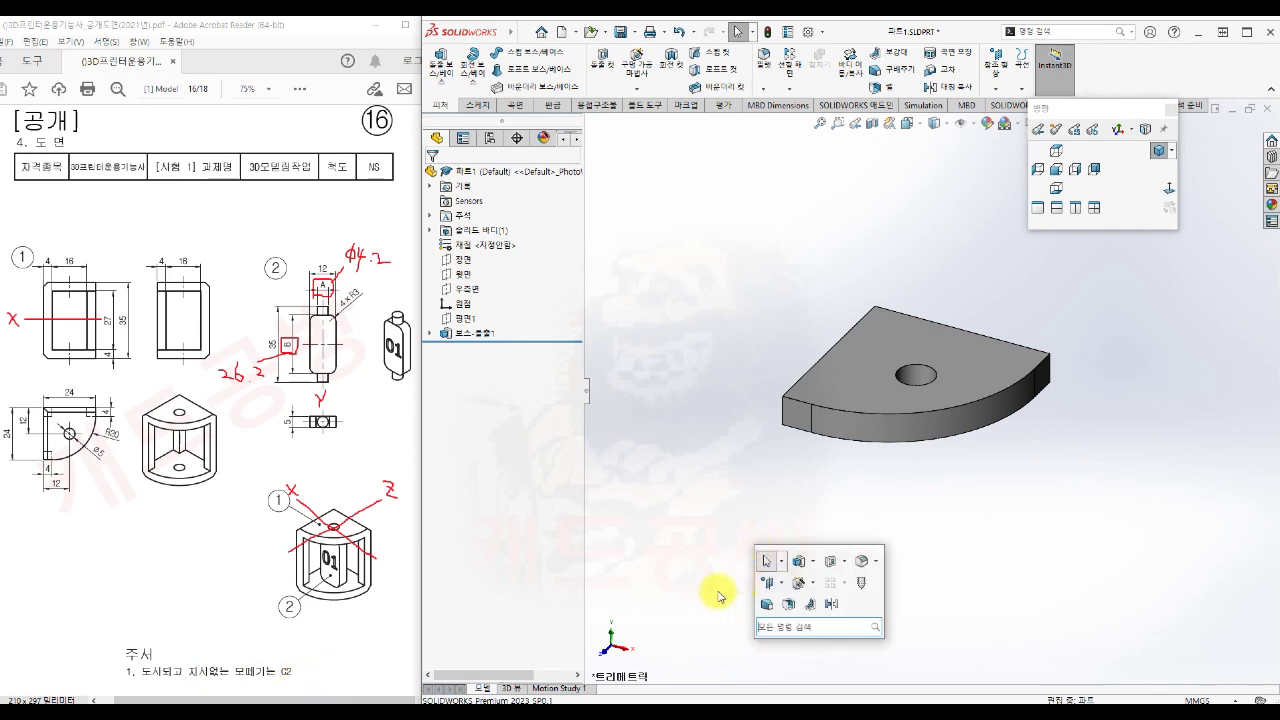
click(876, 561)
click(881, 598)
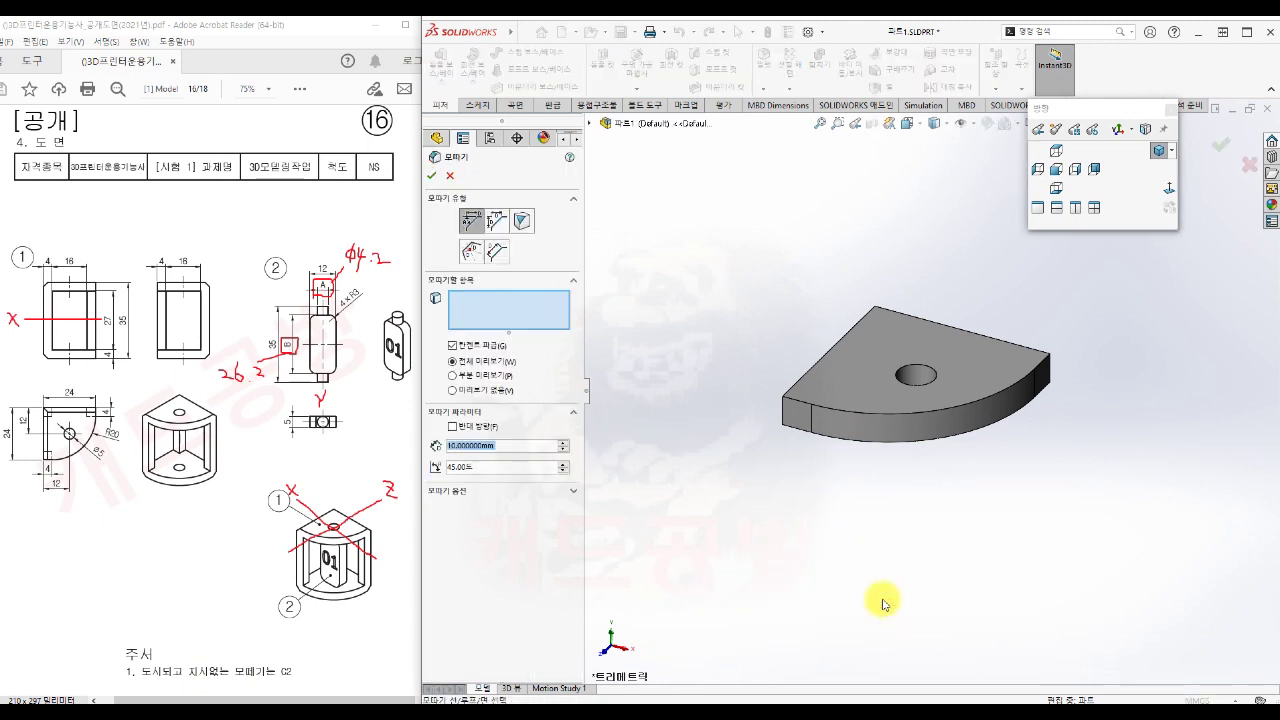
click(496, 220)
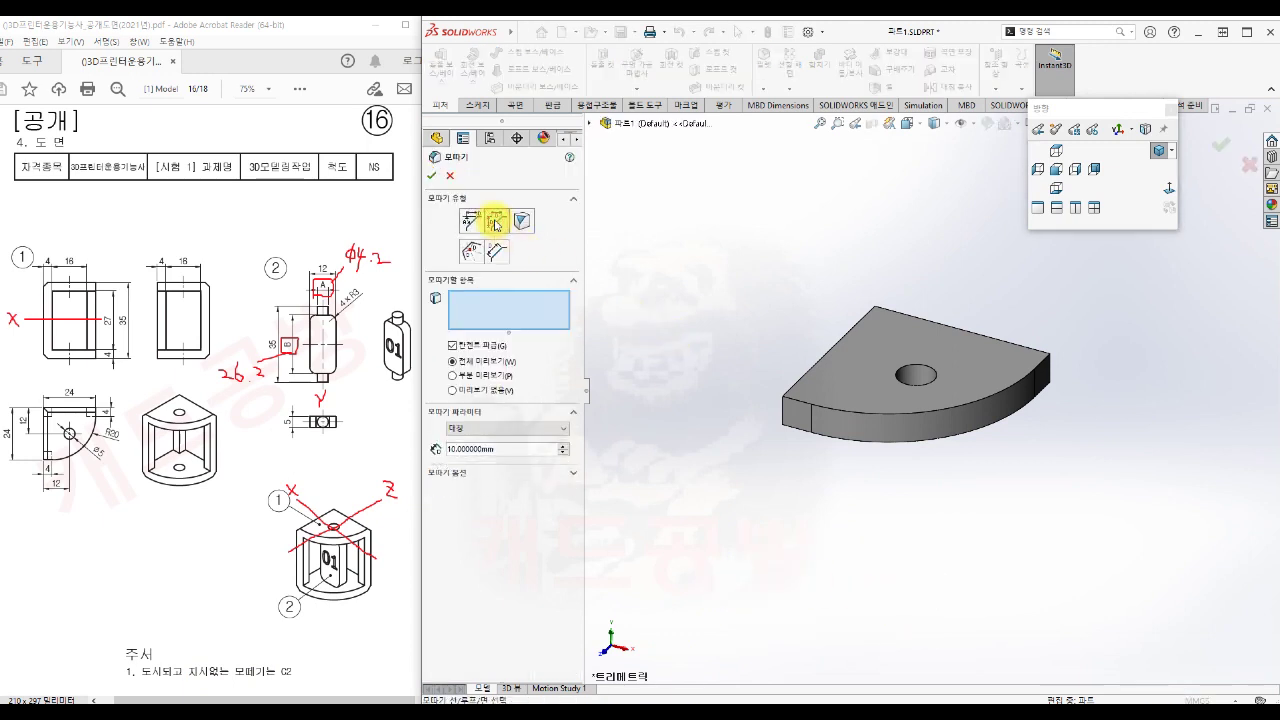
drag(507, 449, 446, 447)
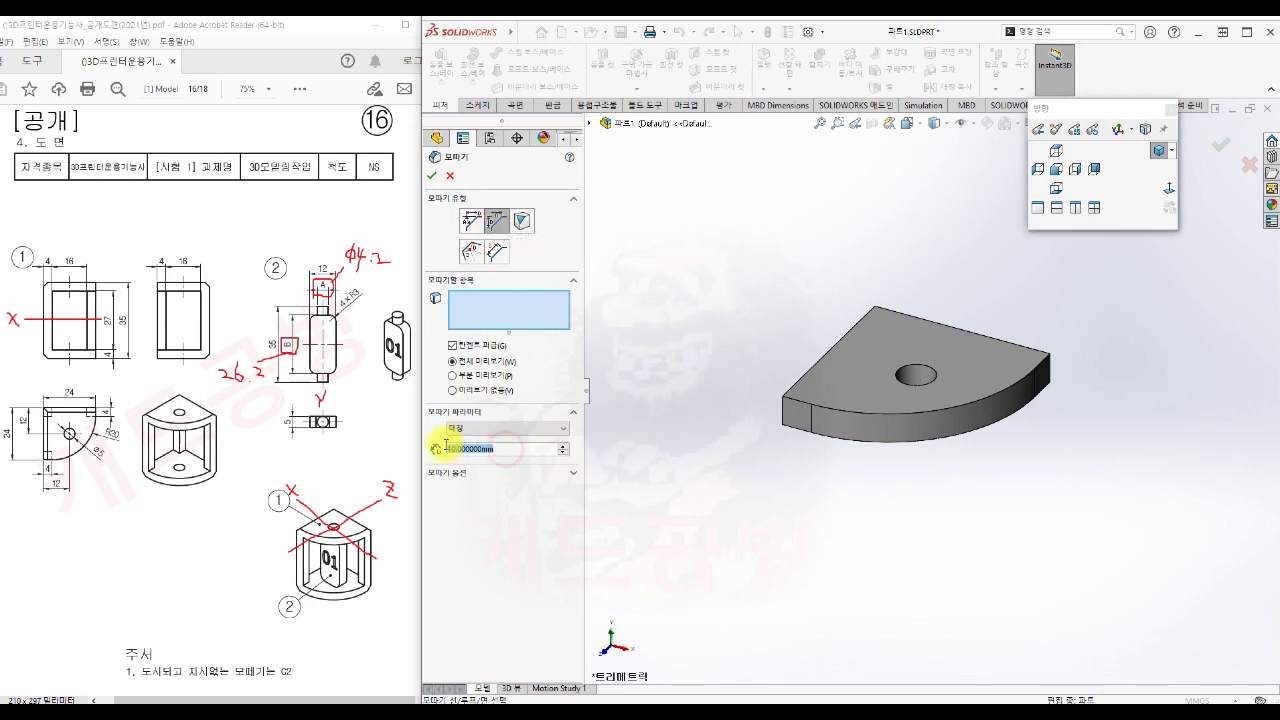
text(2)
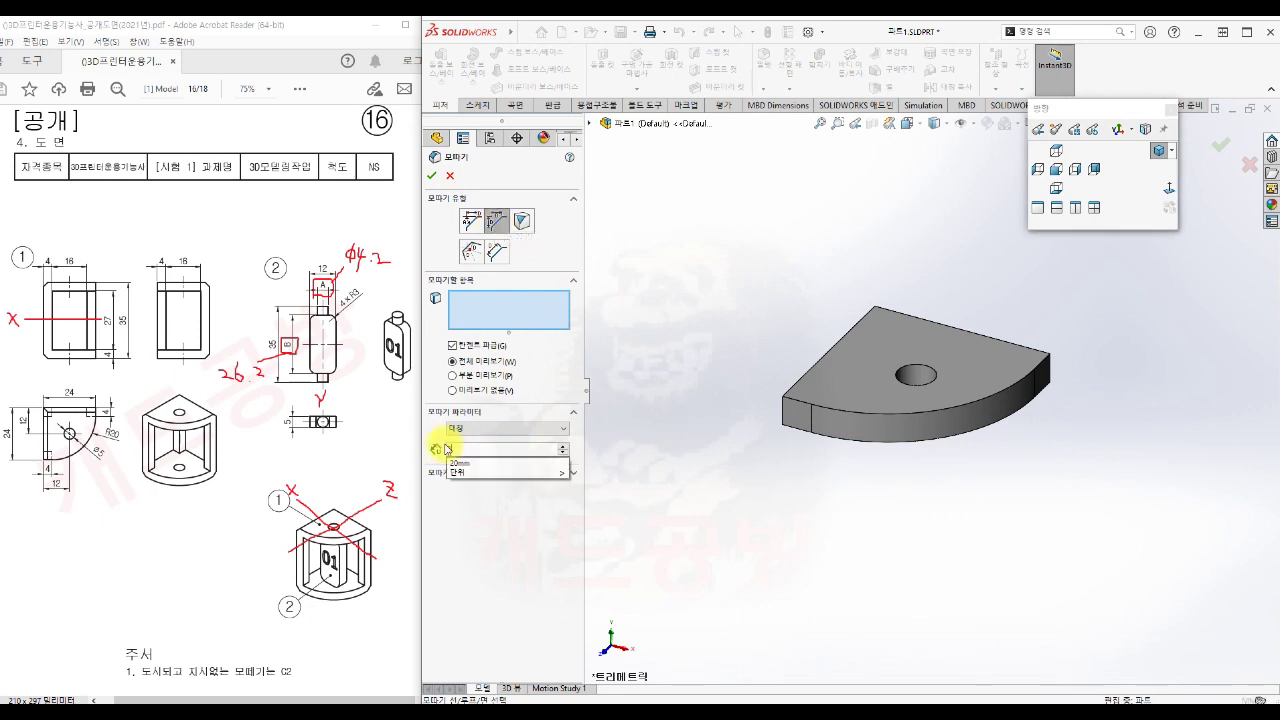
click(511, 307)
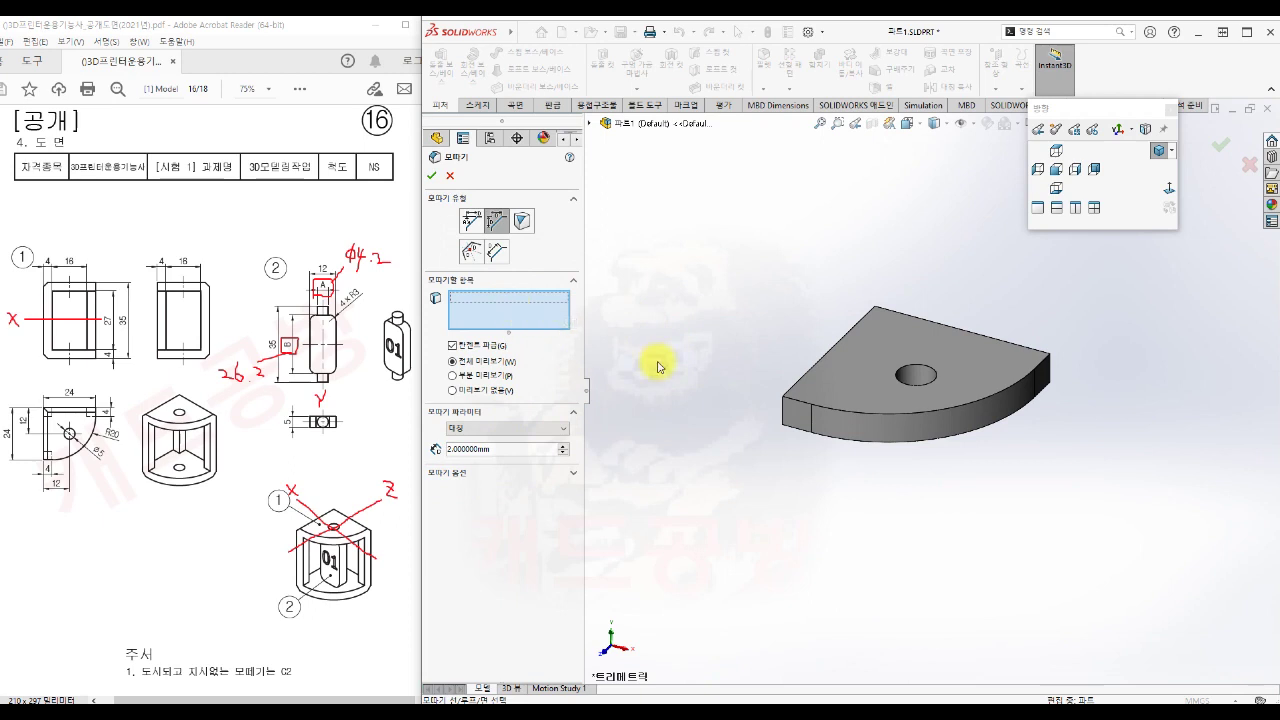
click(831, 346)
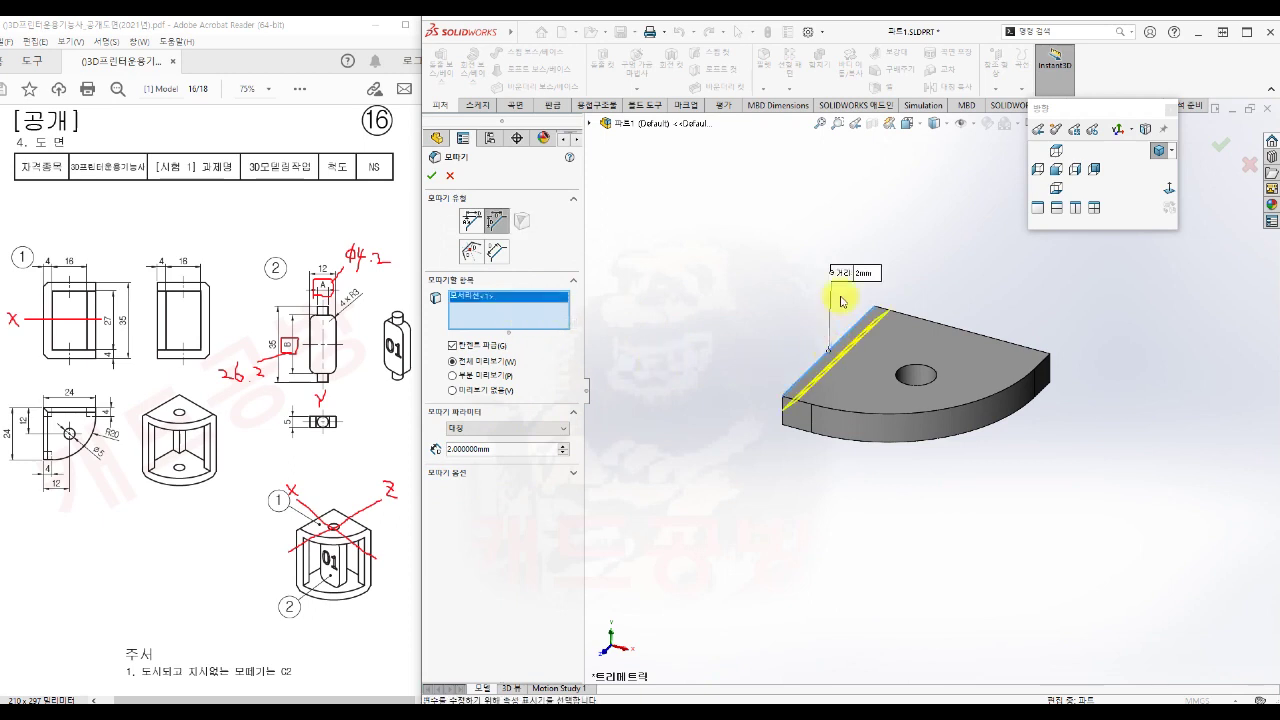
click(954, 327)
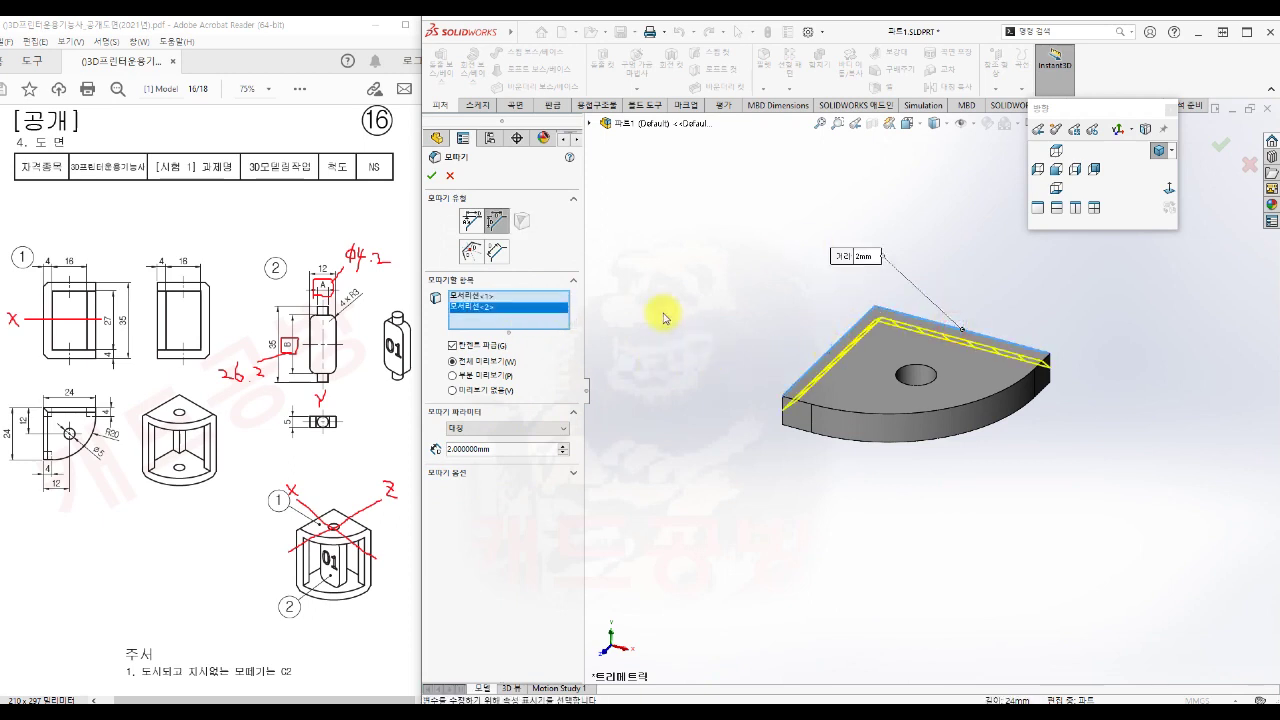
click(431, 175)
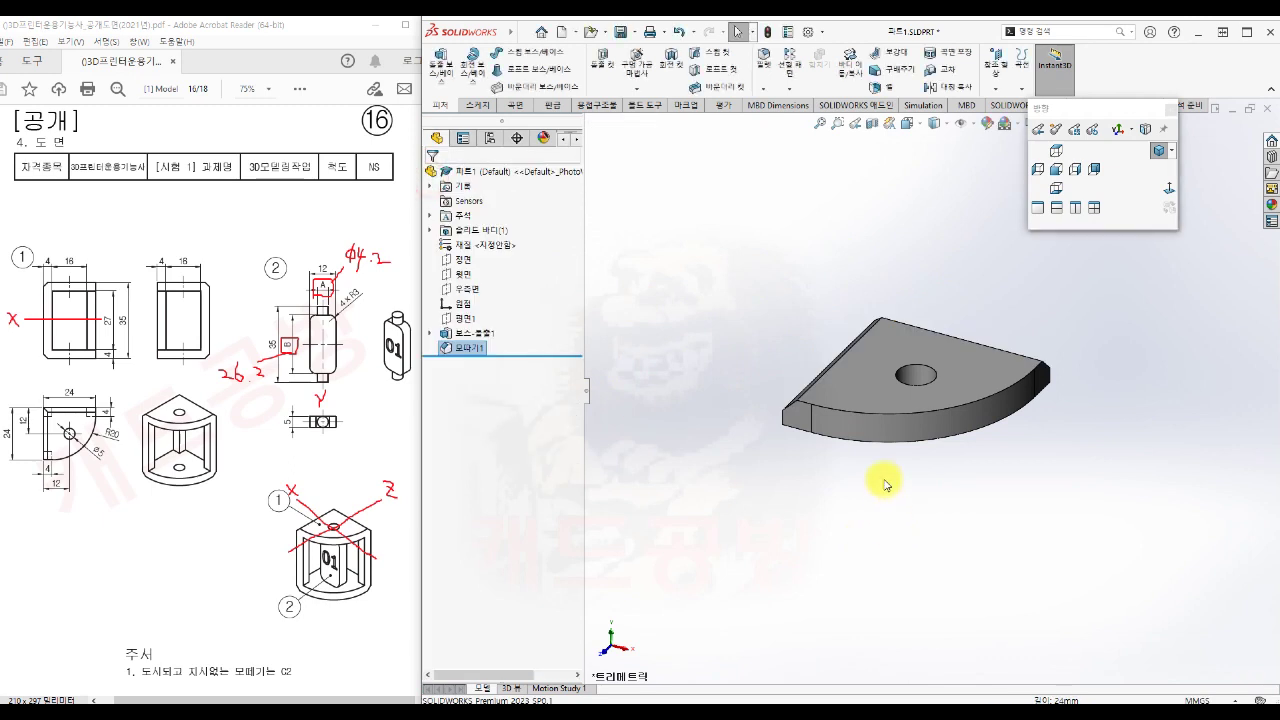
Mirror the chamfered plate body about the top plane (윗면) with merging of solids turned off
middle_drag(883, 480, 984, 449)
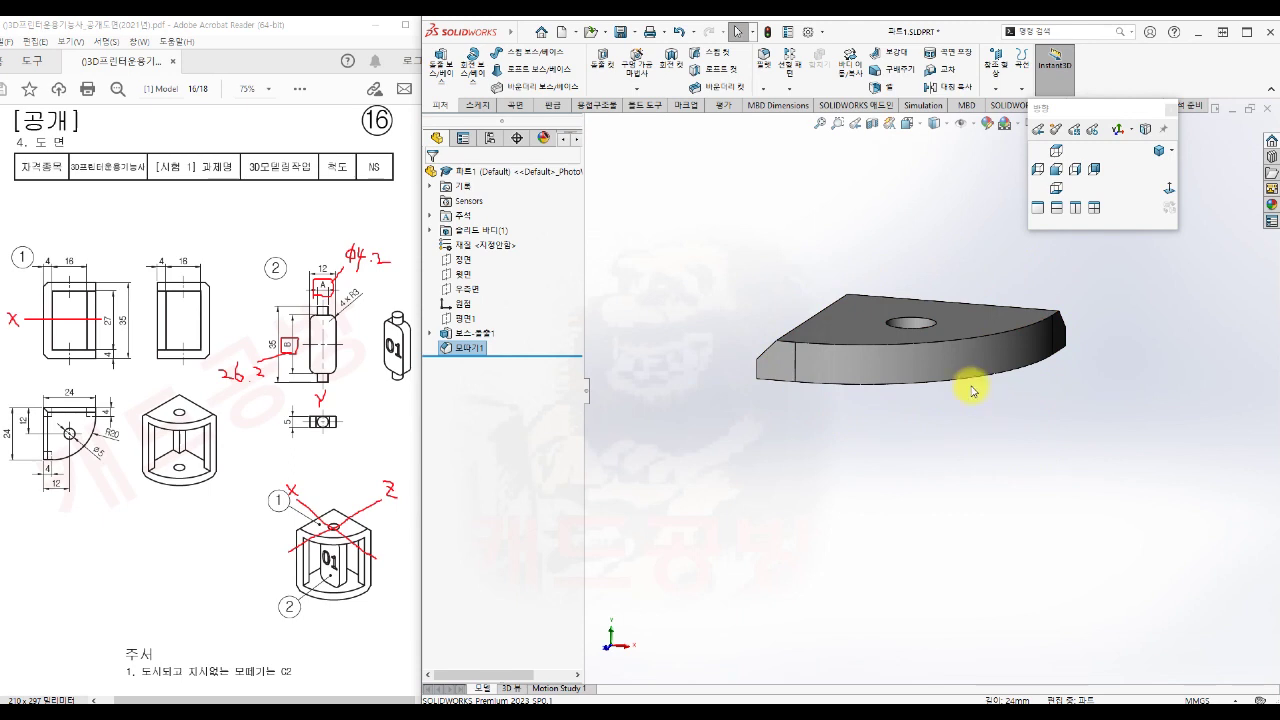
scroll(903, 617, up, 2)
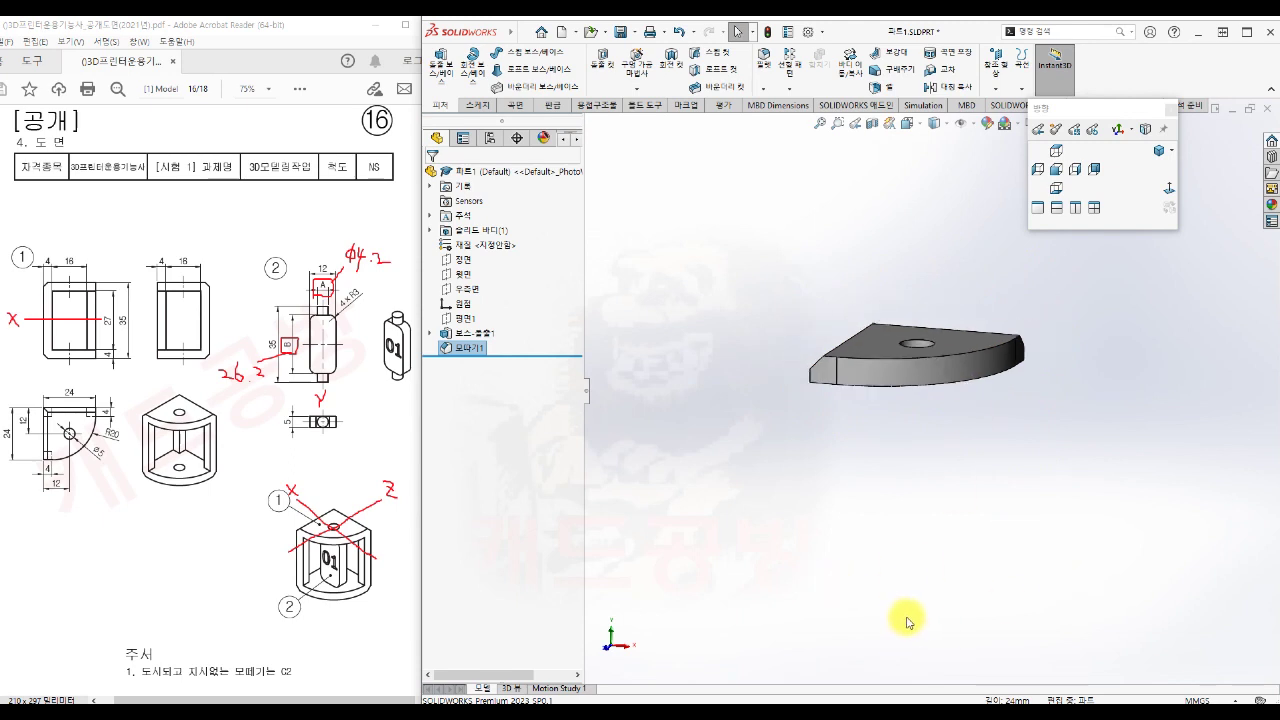
click(749, 163)
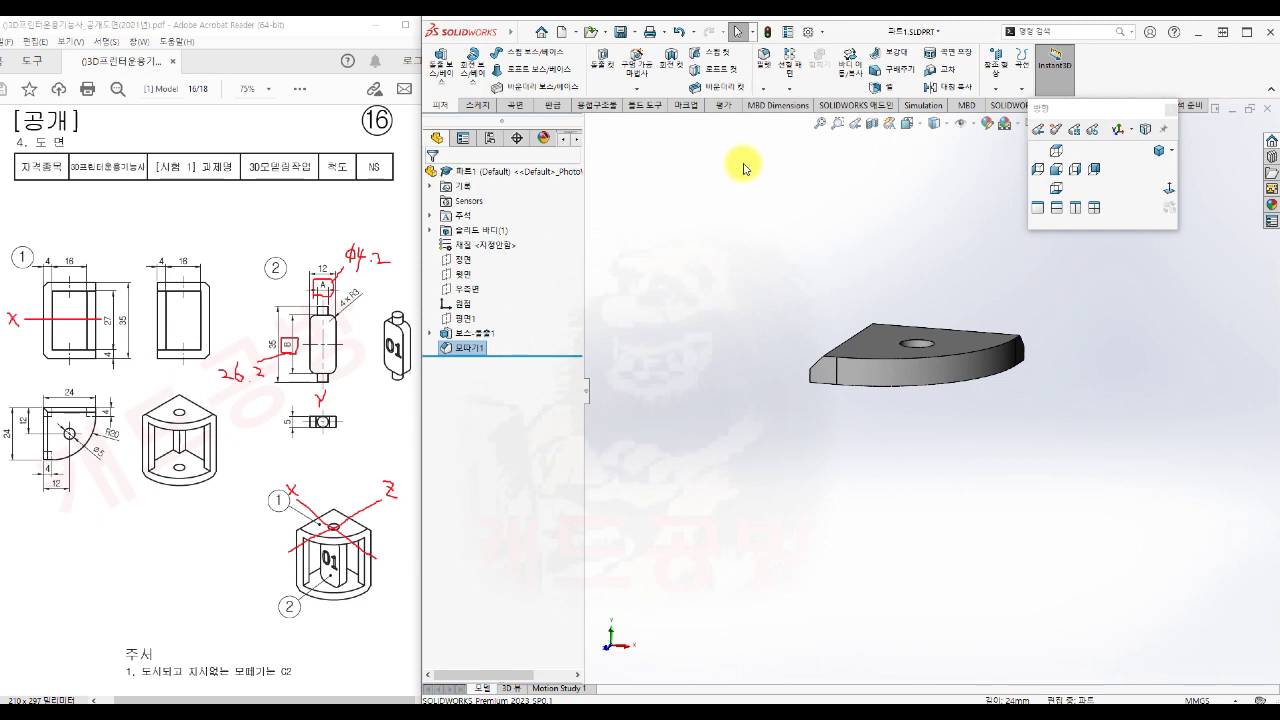
click(794, 95)
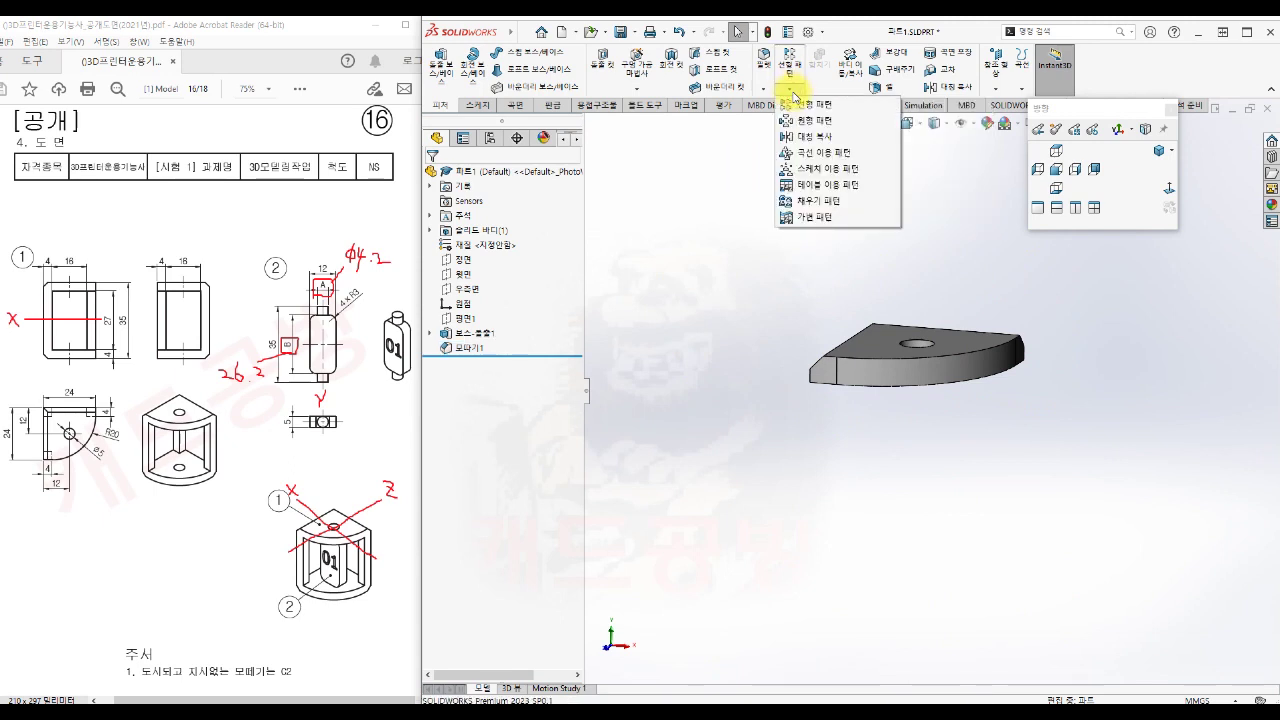
click(830, 144)
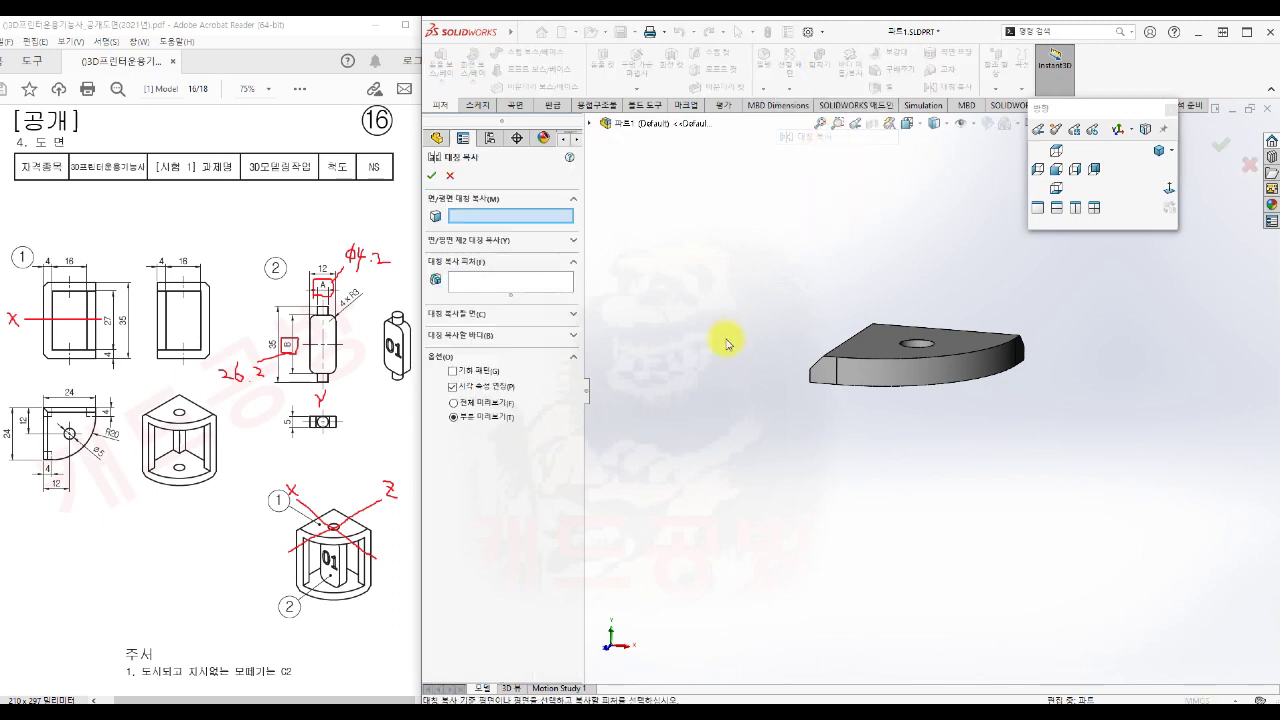
click(589, 123)
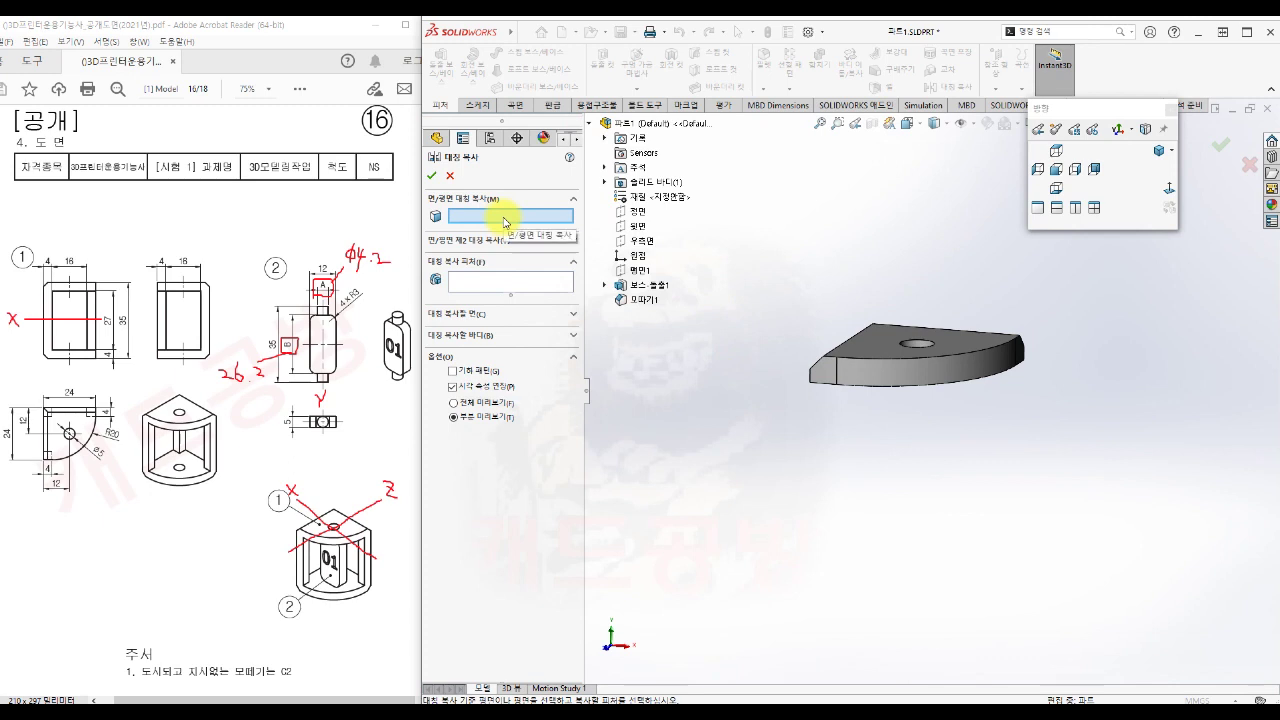
click(641, 226)
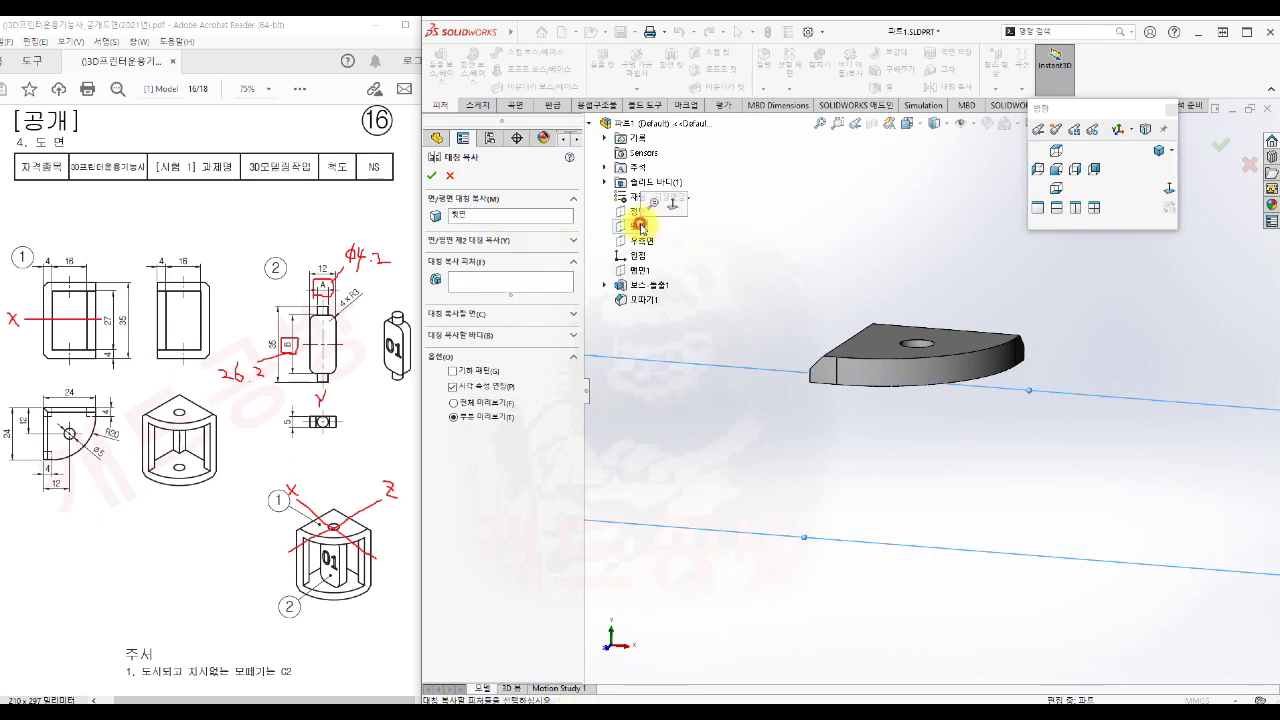
click(1056, 169)
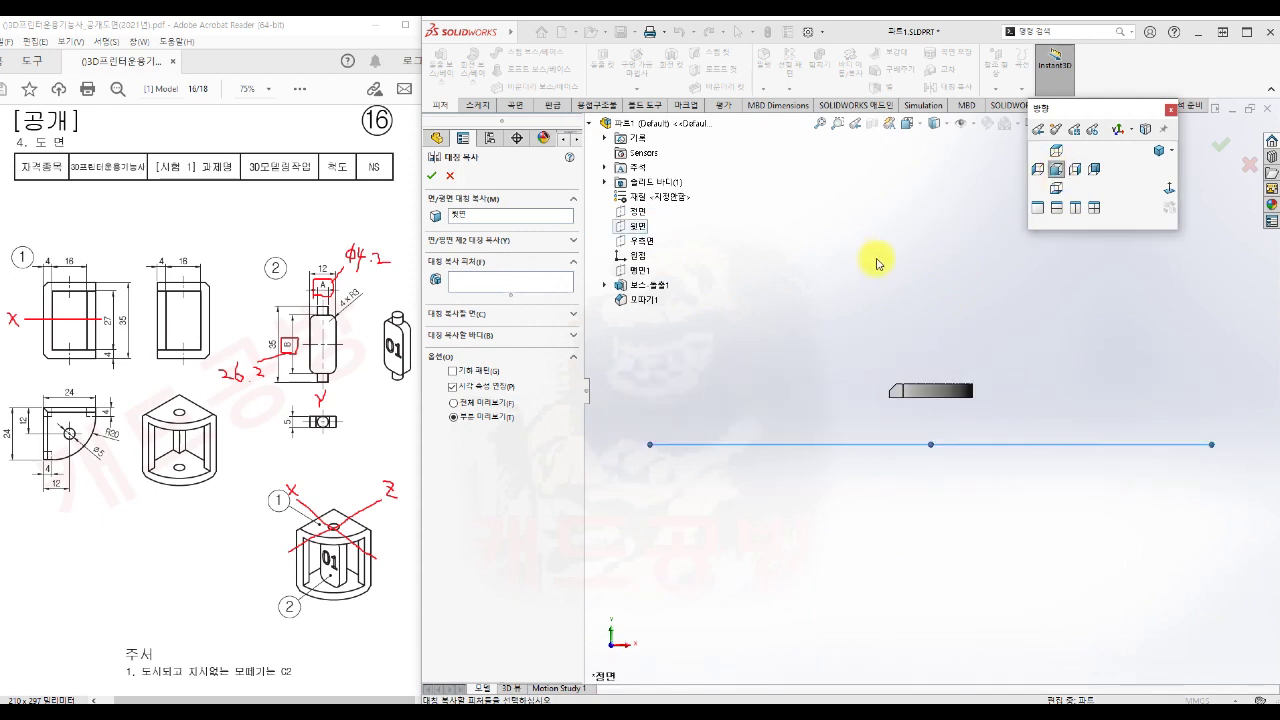
middle_drag(1052, 400, 1037, 410)
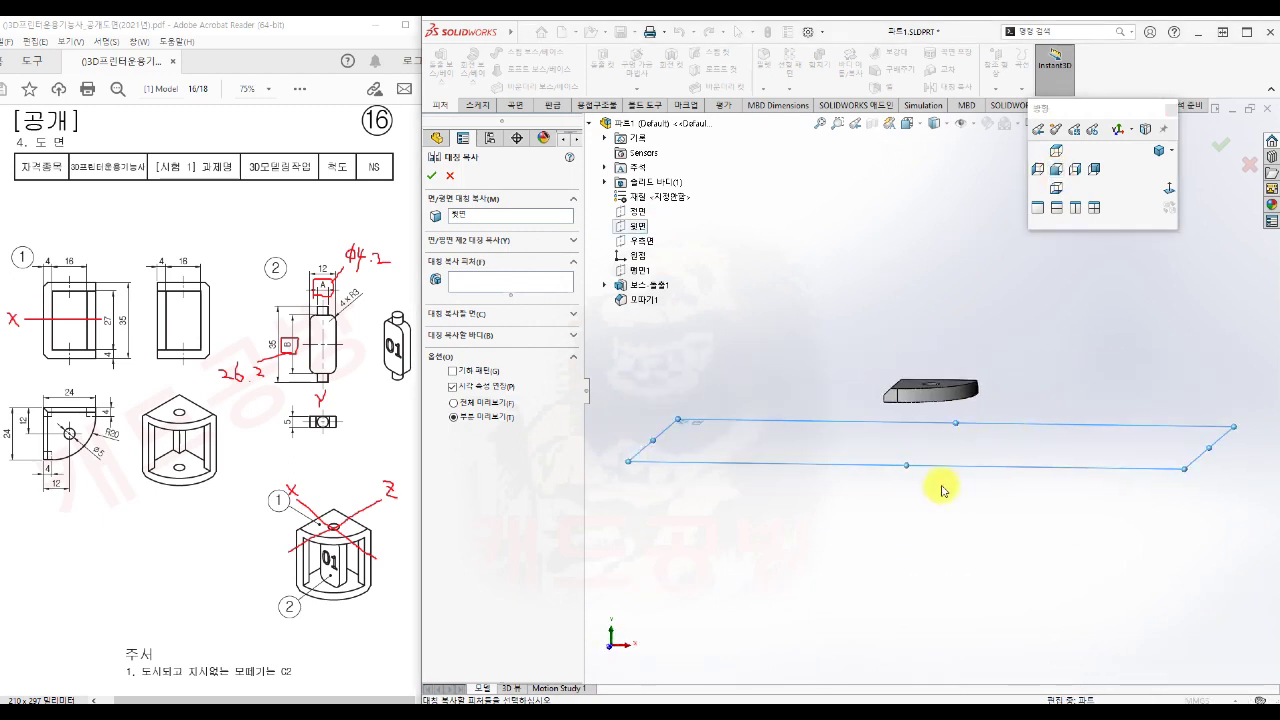
scroll(941, 496, up, 3)
scroll(940, 493, down, 5)
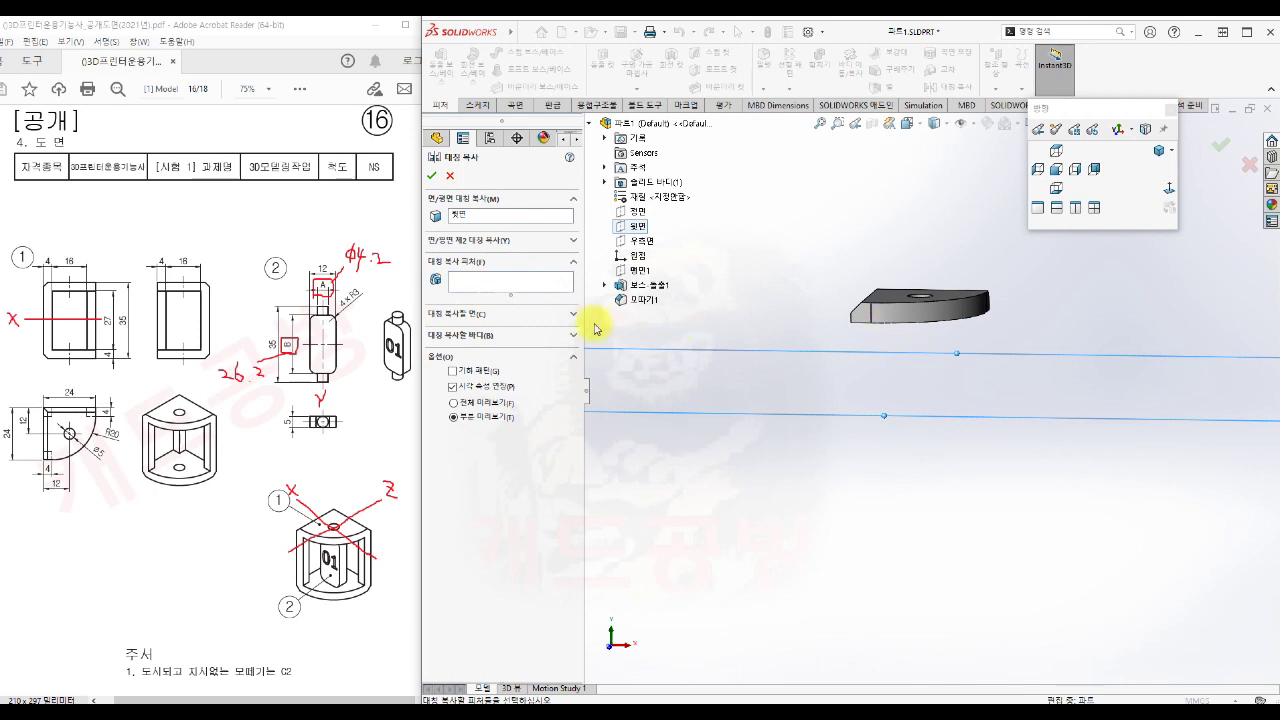
click(574, 262)
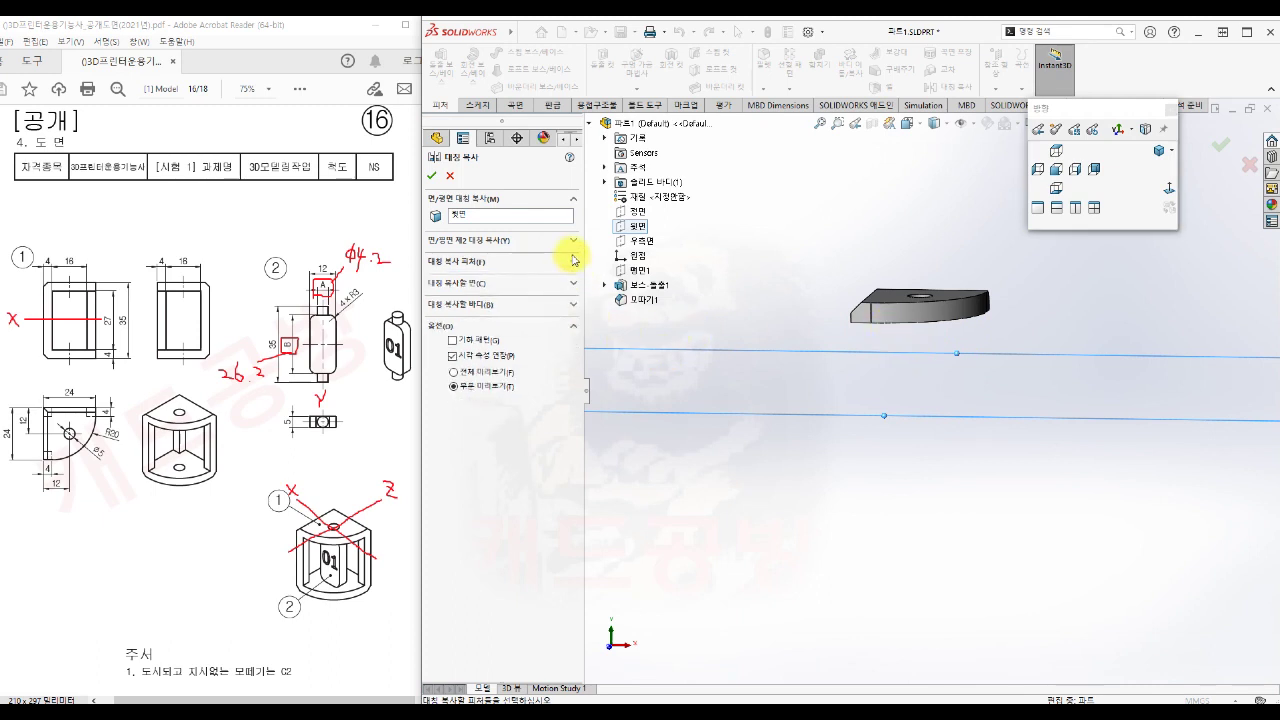
click(604, 182)
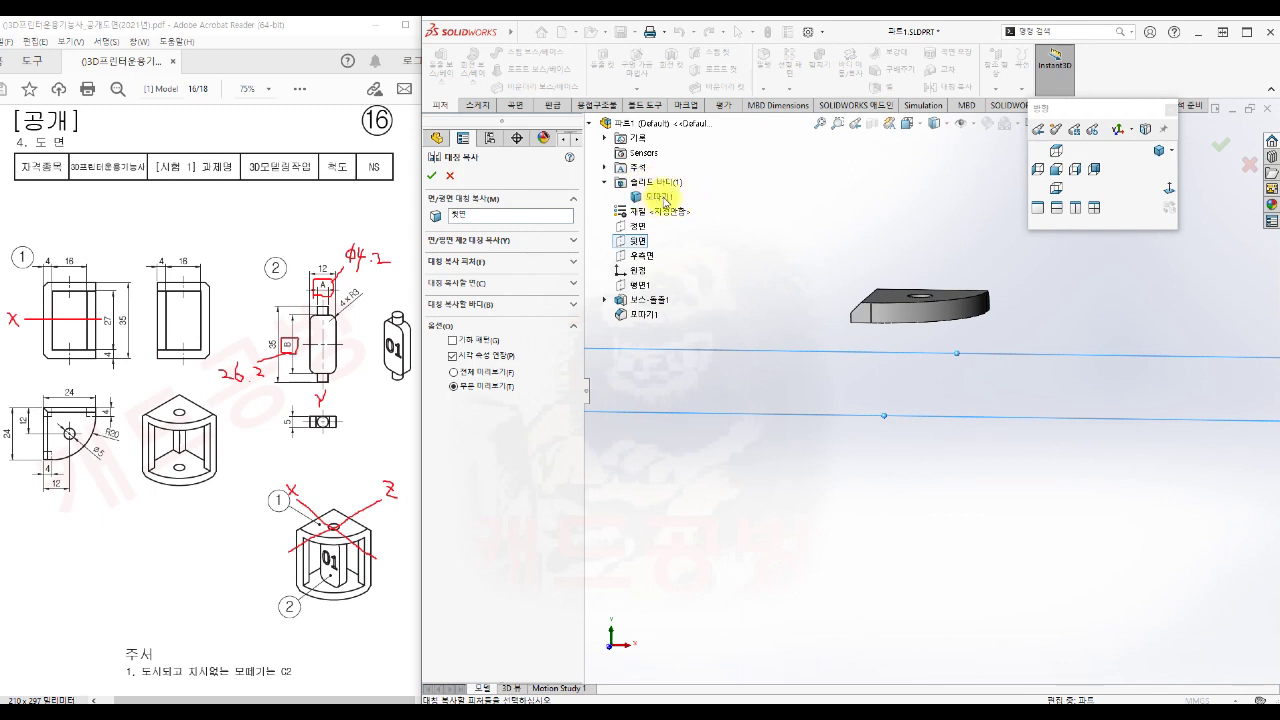
click(573, 305)
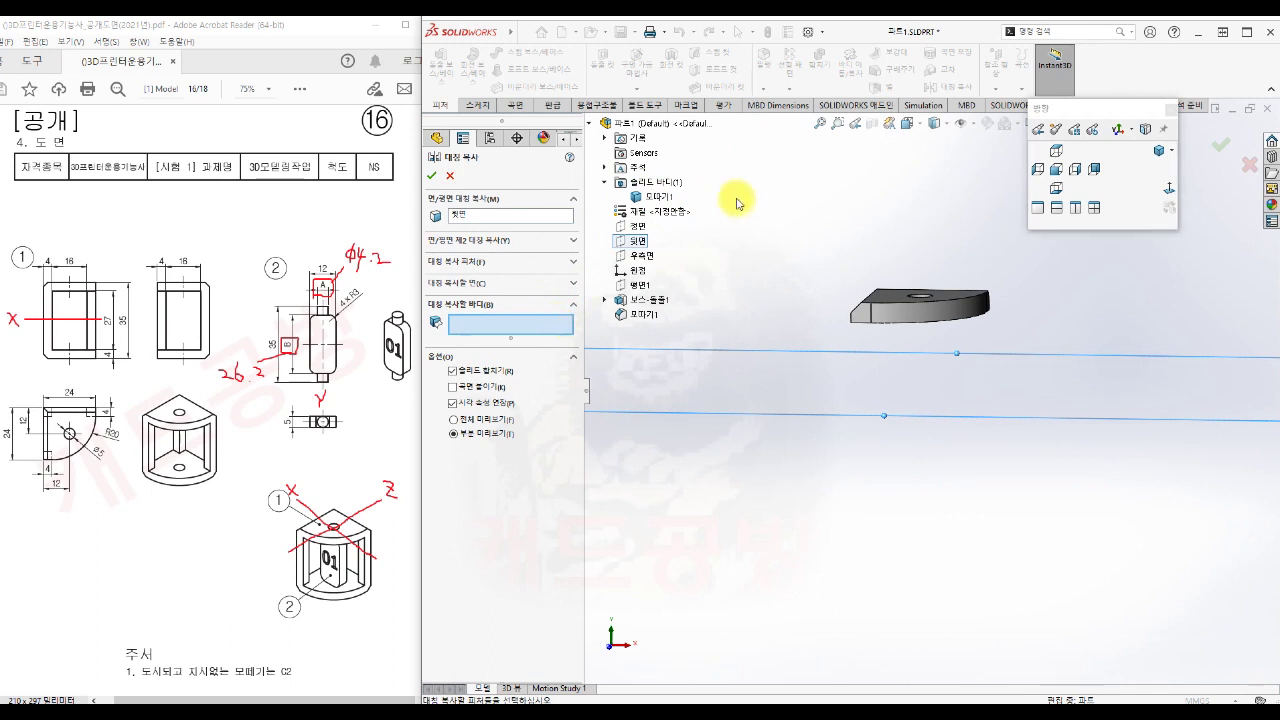
click(660, 198)
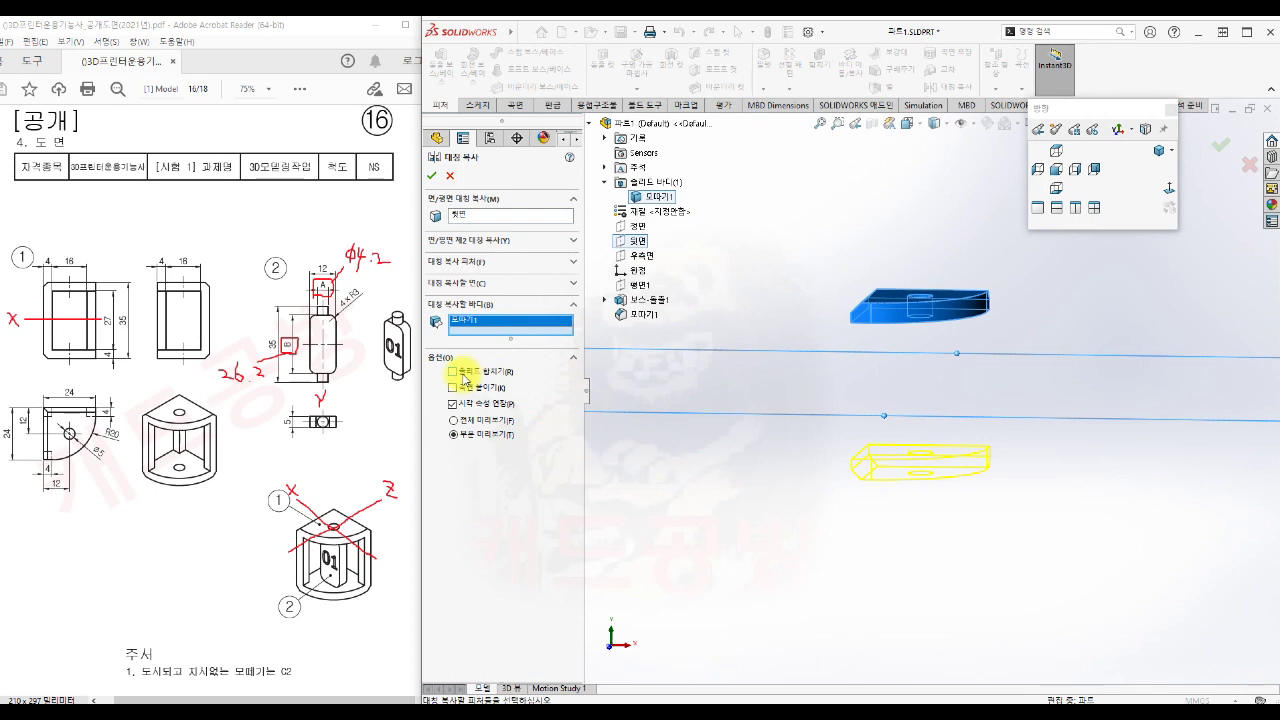
click(432, 175)
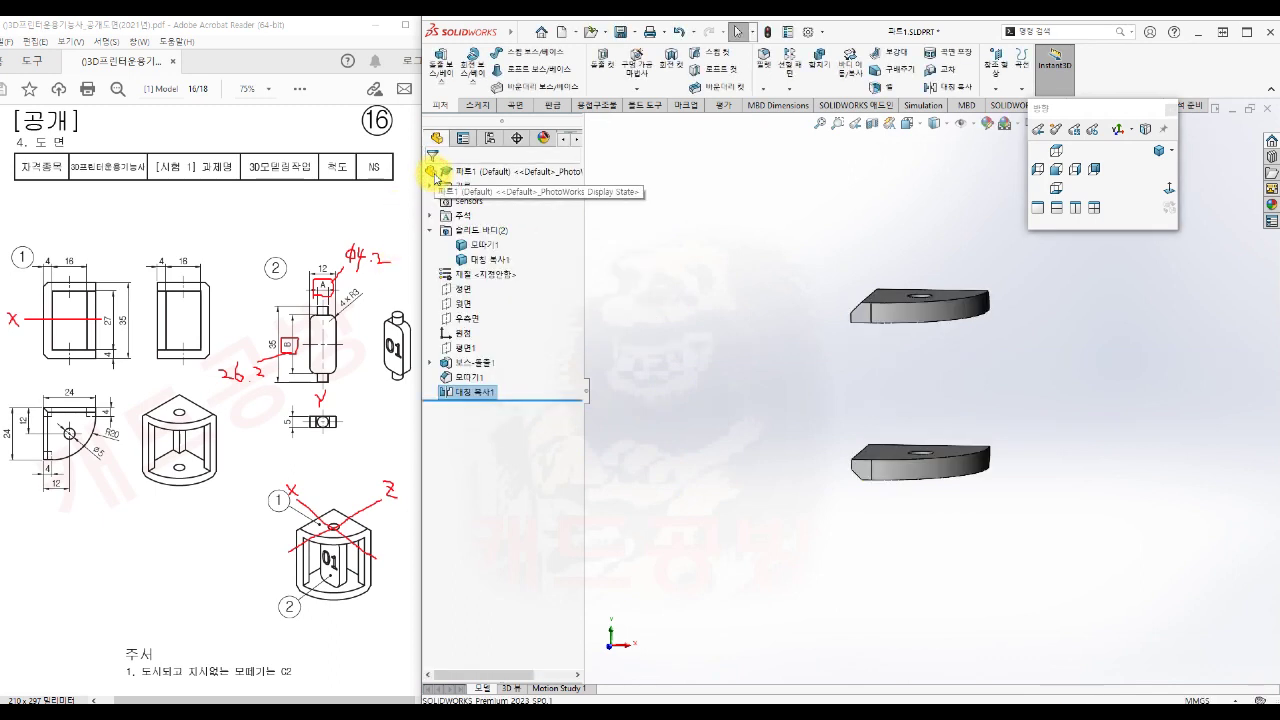
middle_drag(923, 543, 796, 415)
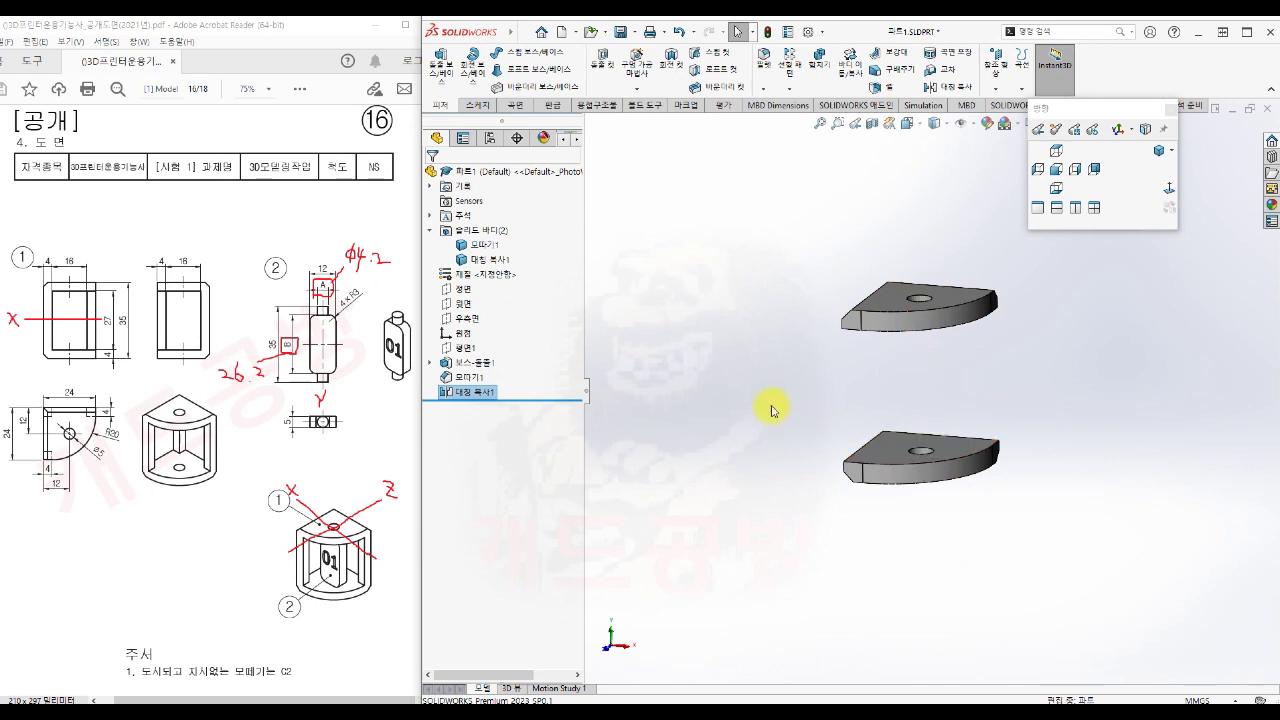
click(700, 420)
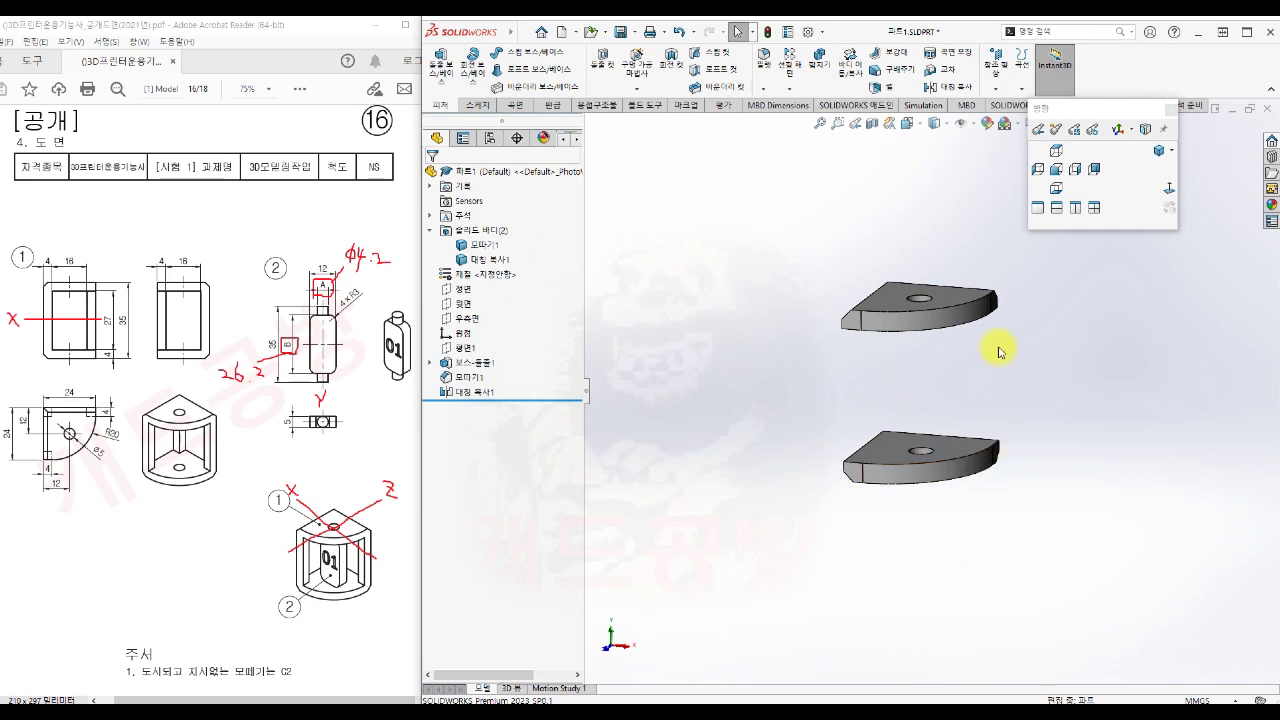
scroll(914, 471, down, 2)
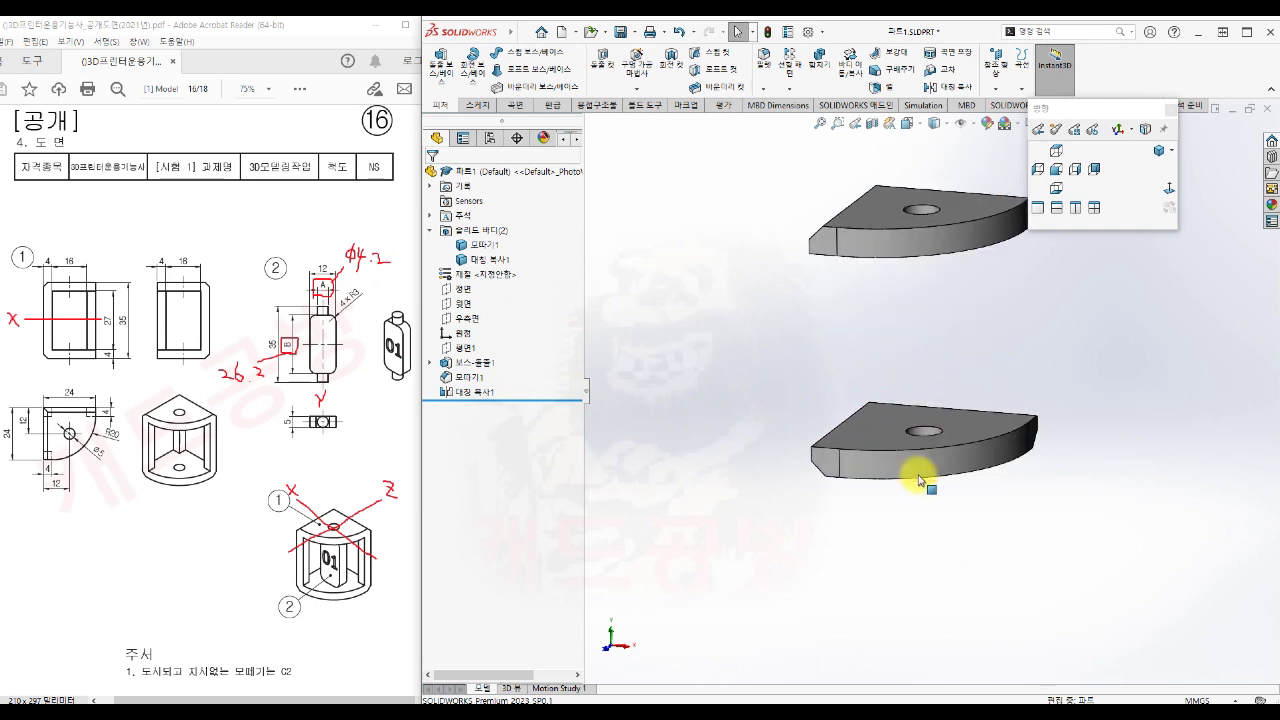
Start a sketch on the upper face of the lower plate, the one facing the other plate
click(875, 432)
click(932, 387)
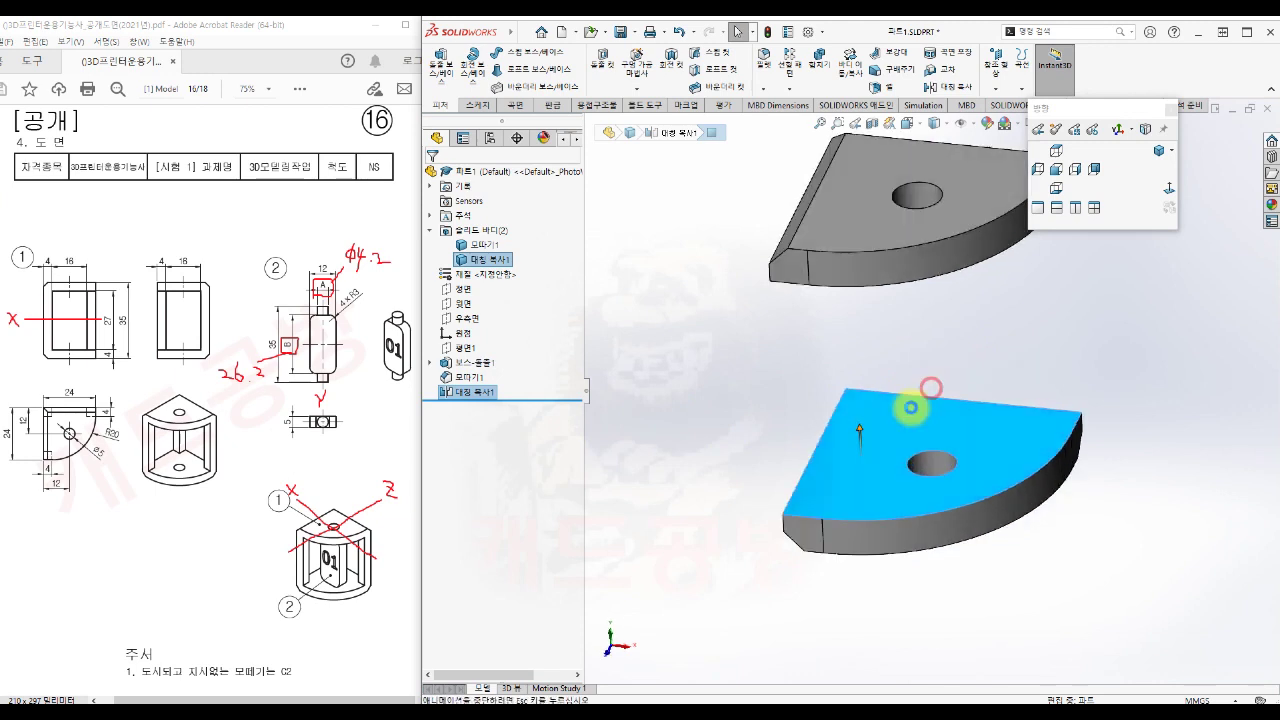
scroll(853, 608, up, 3)
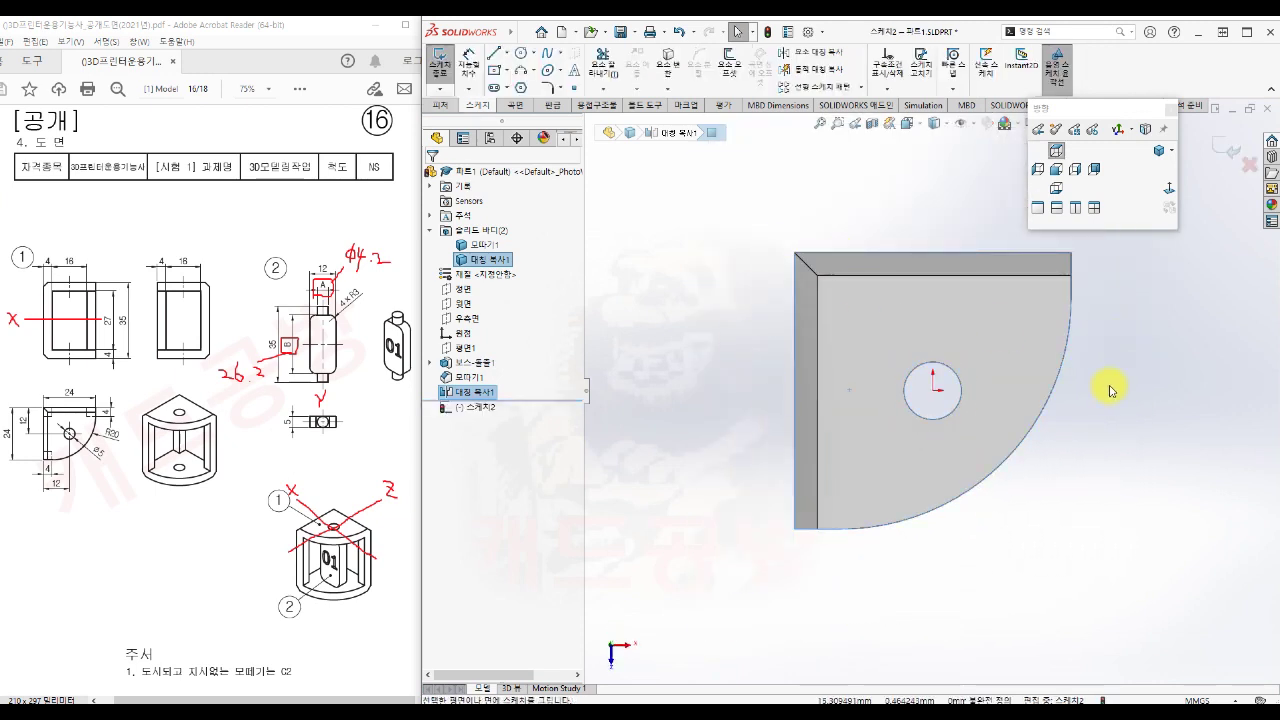
Sketch three corner rectangles, each about 5 to 6 mm per side, overlapping the plate's square corner and the two ends of its arc
key(s)
click(1142, 426)
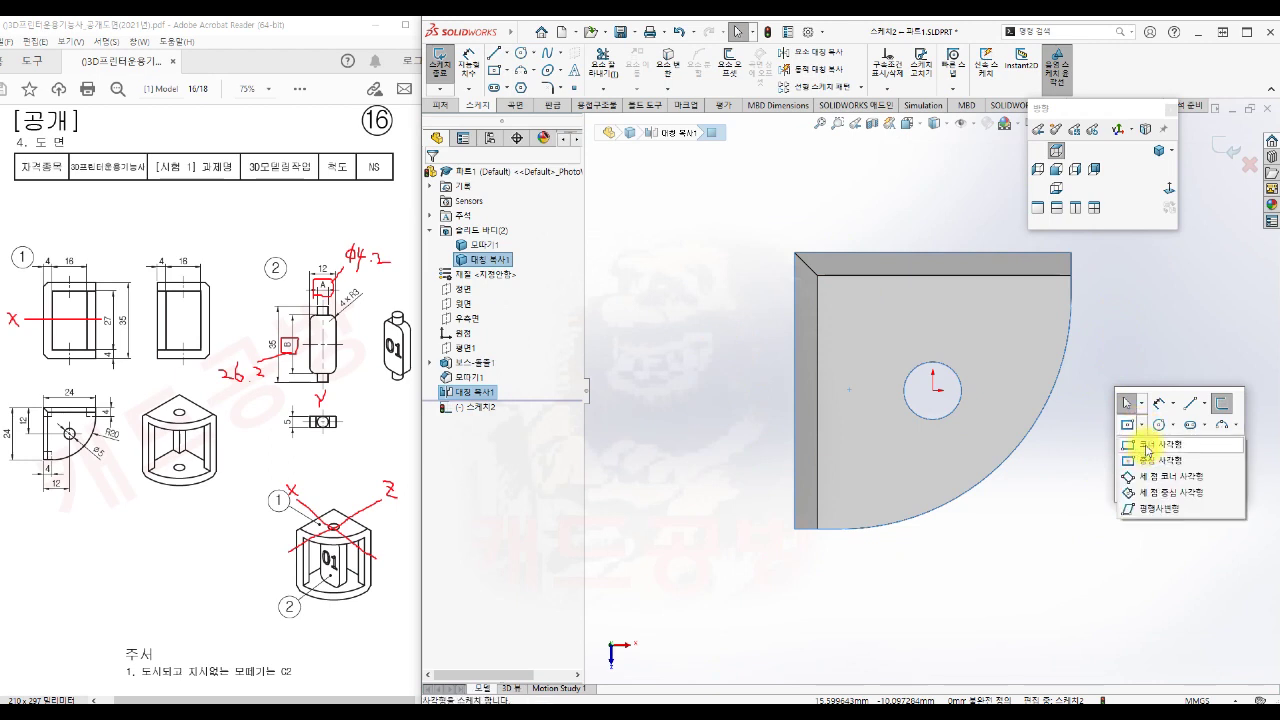
click(1146, 444)
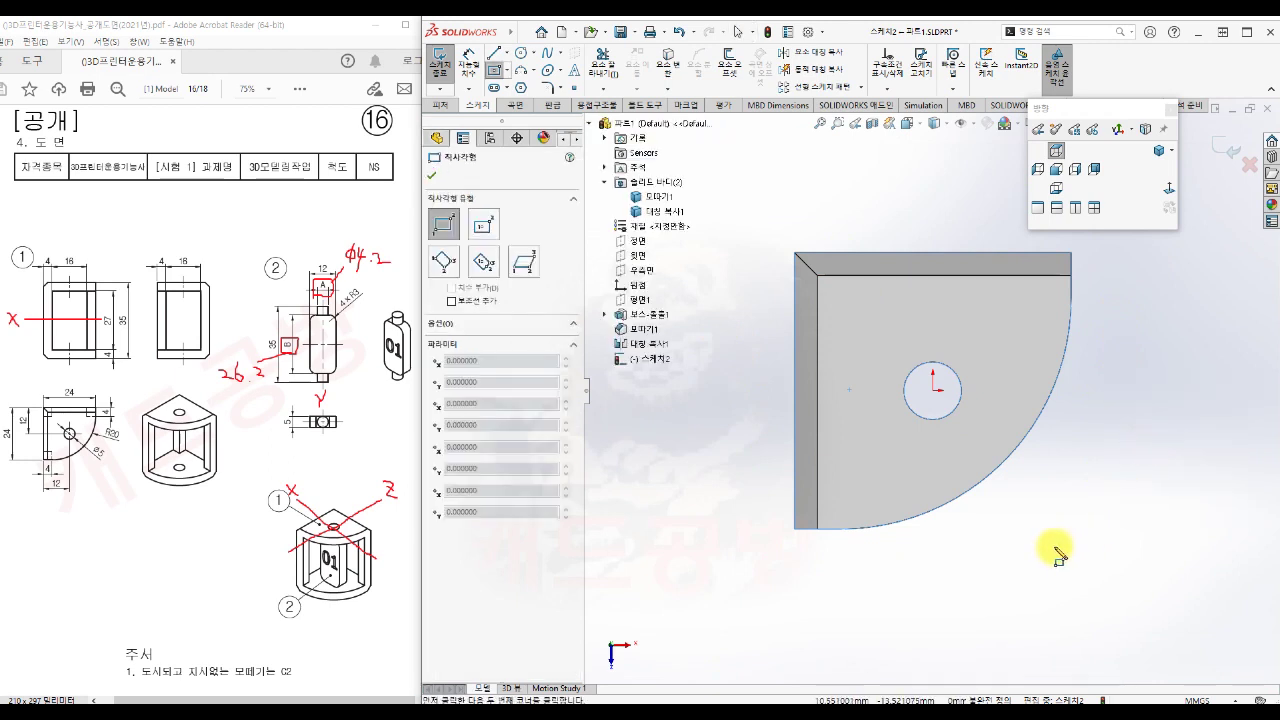
click(768, 240)
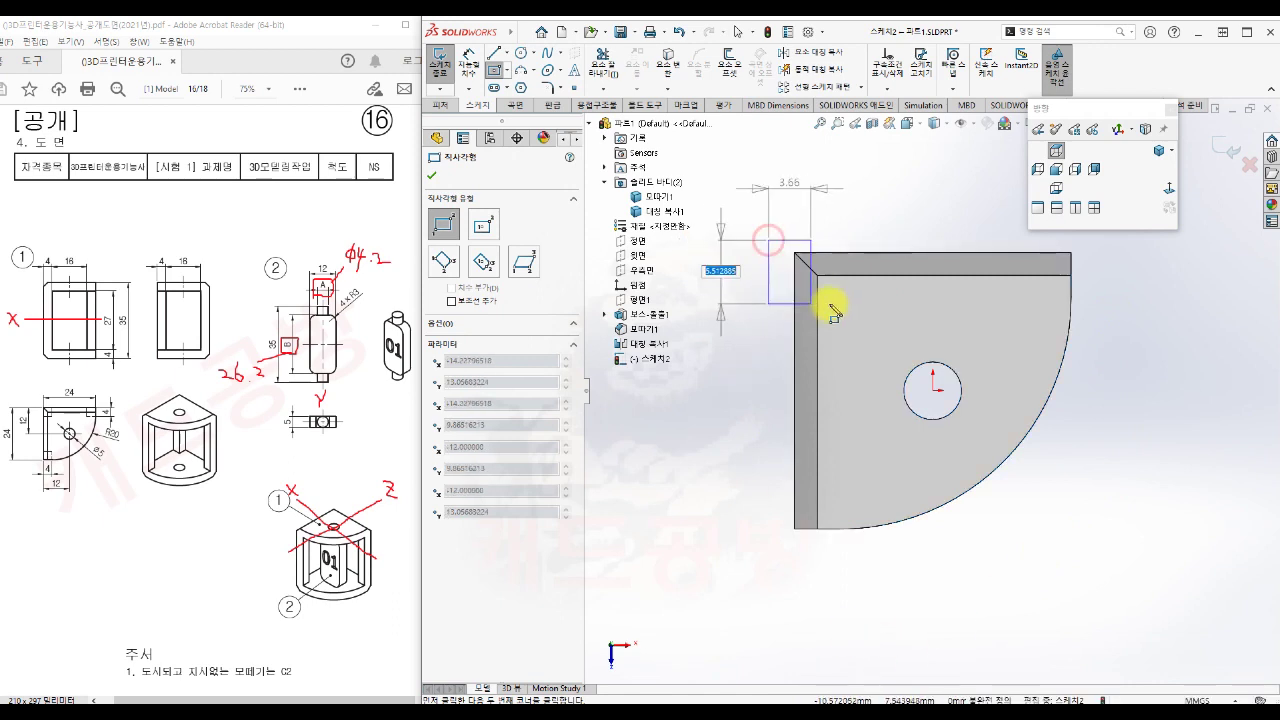
click(837, 304)
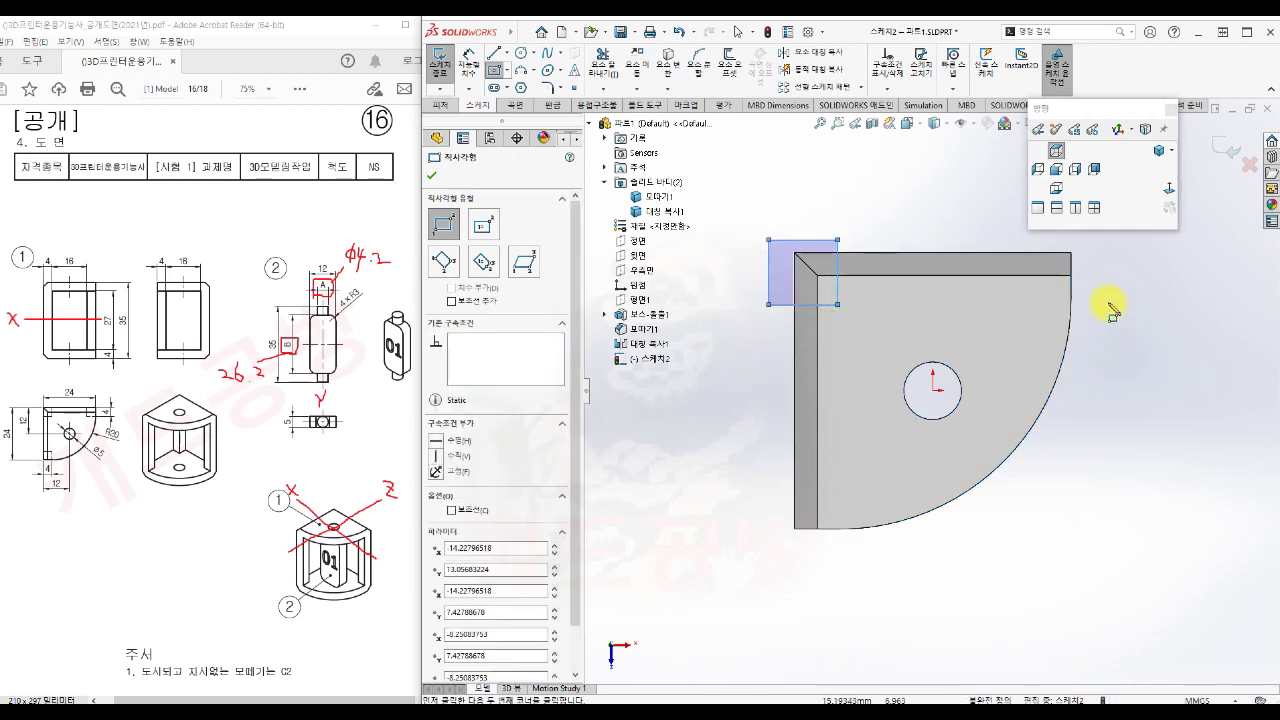
click(1088, 240)
click(1029, 304)
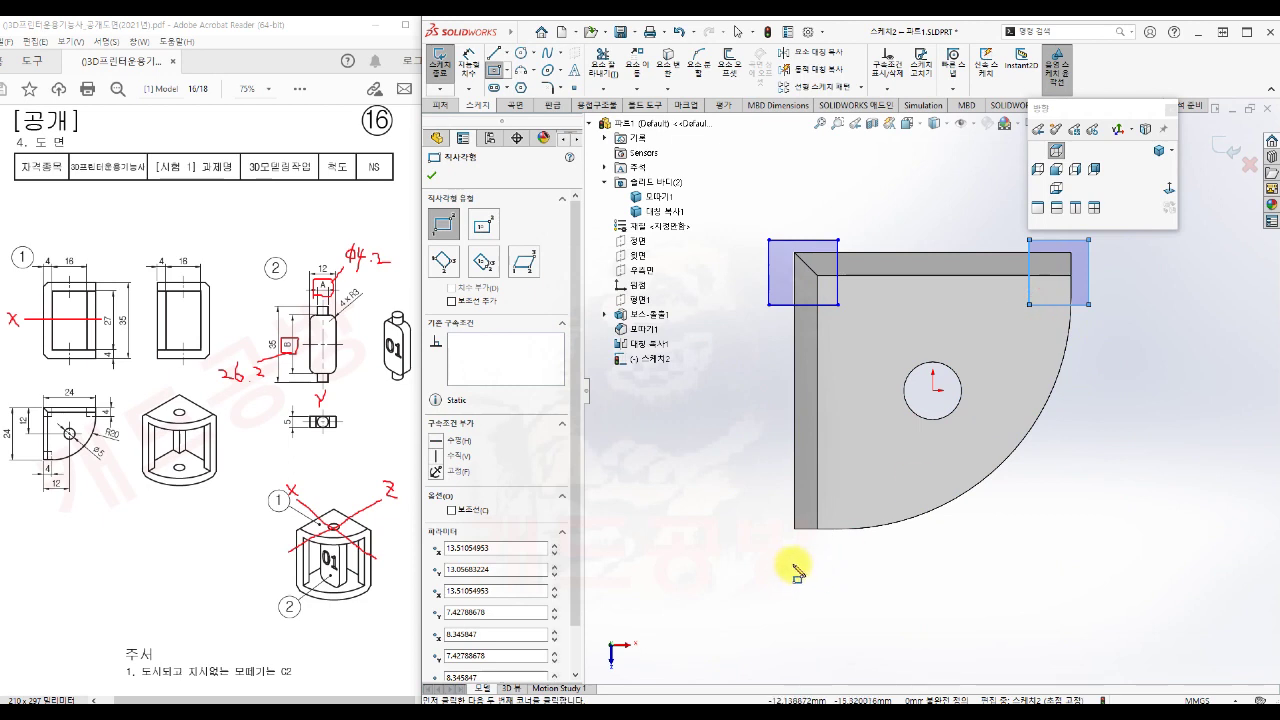
click(775, 538)
click(845, 480)
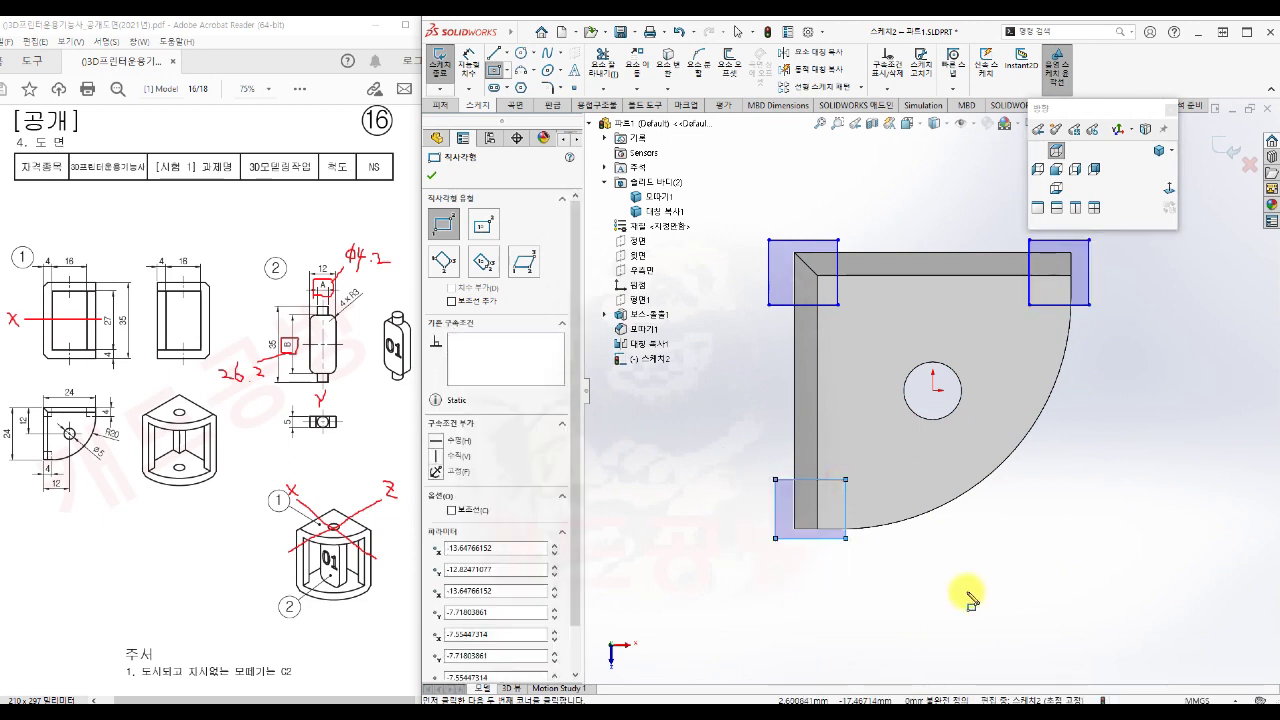
key(Escape)
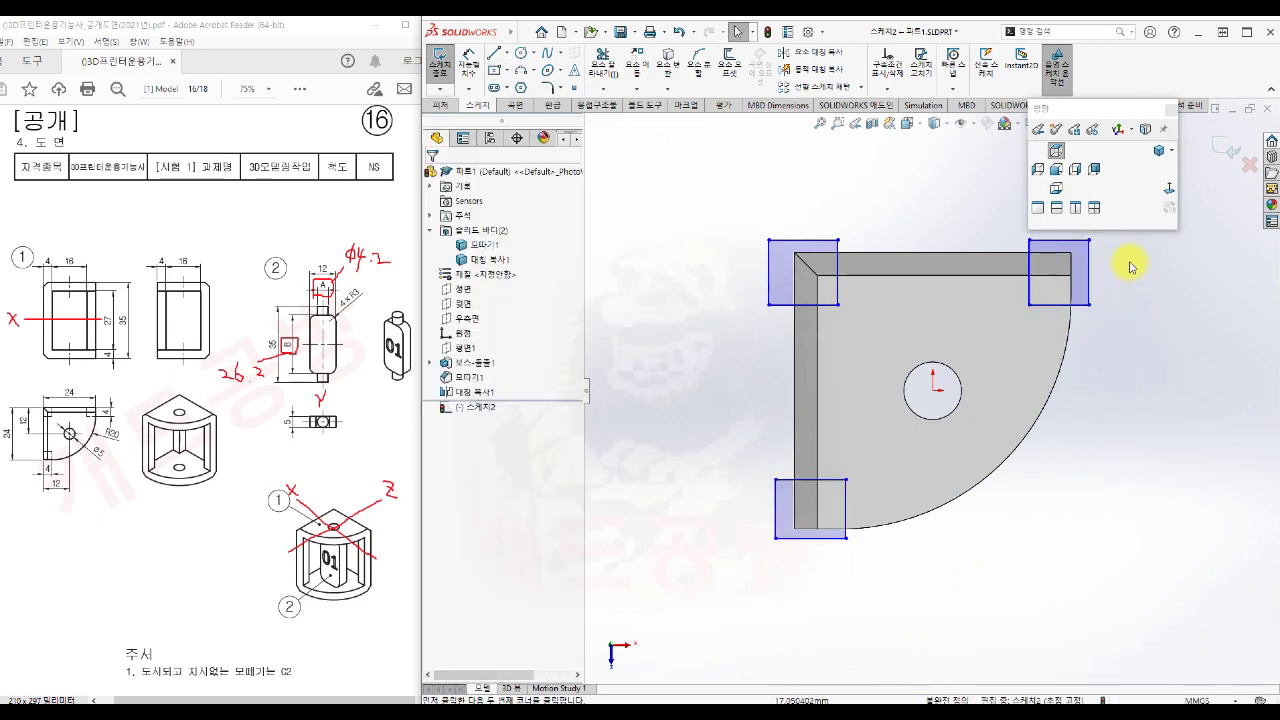
Make the upper lines of the two upper rectangles collinear with the plate's upper straight edge
scroll(1131, 267, down, 2)
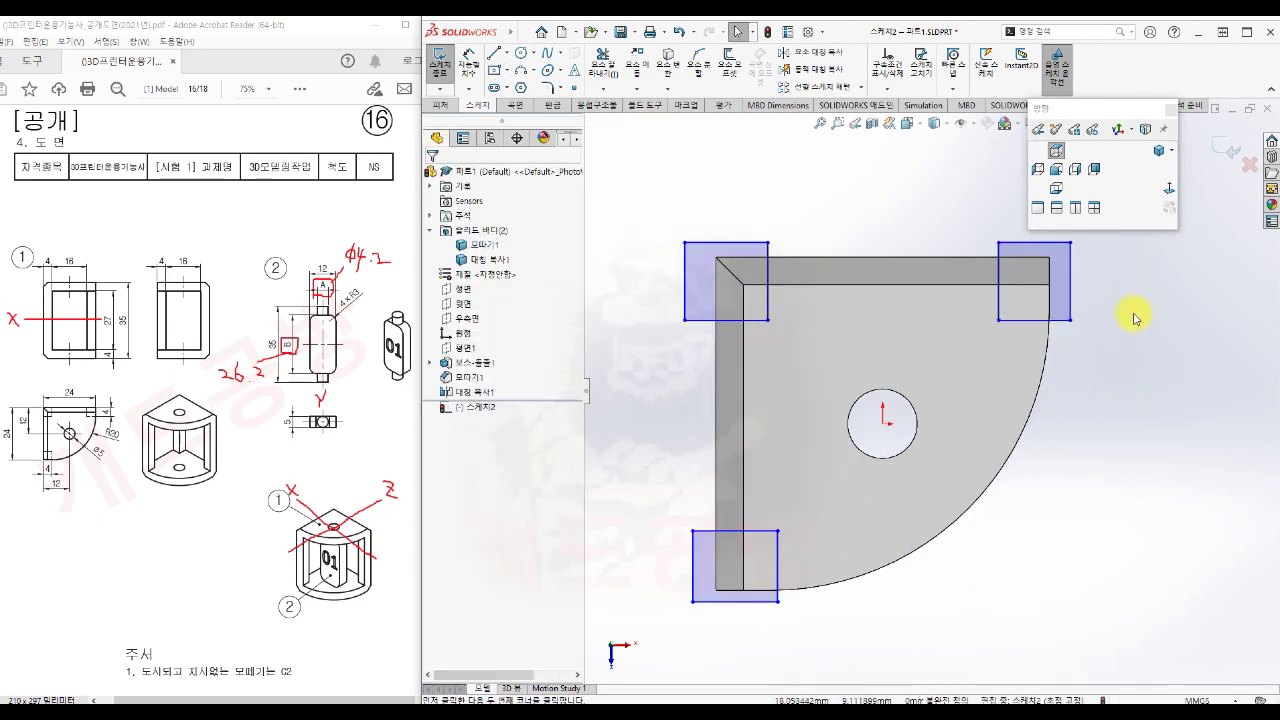
click(720, 242)
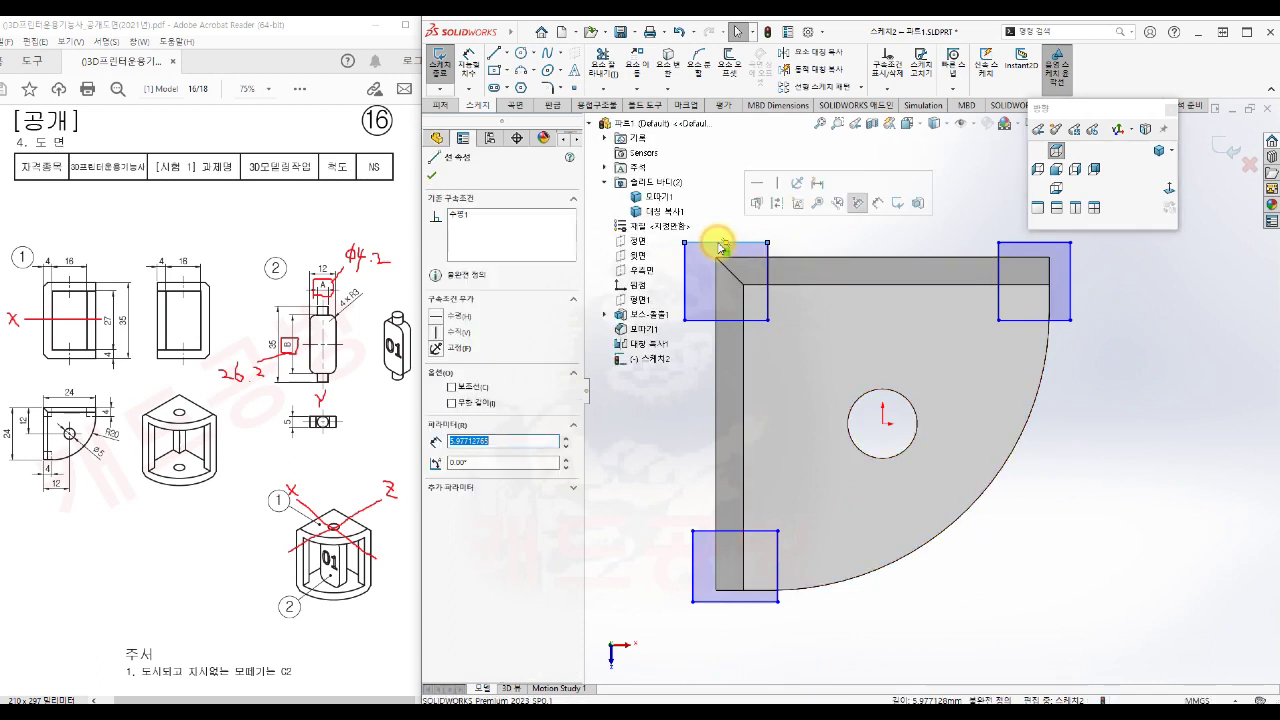
ctrl+click(1022, 244)
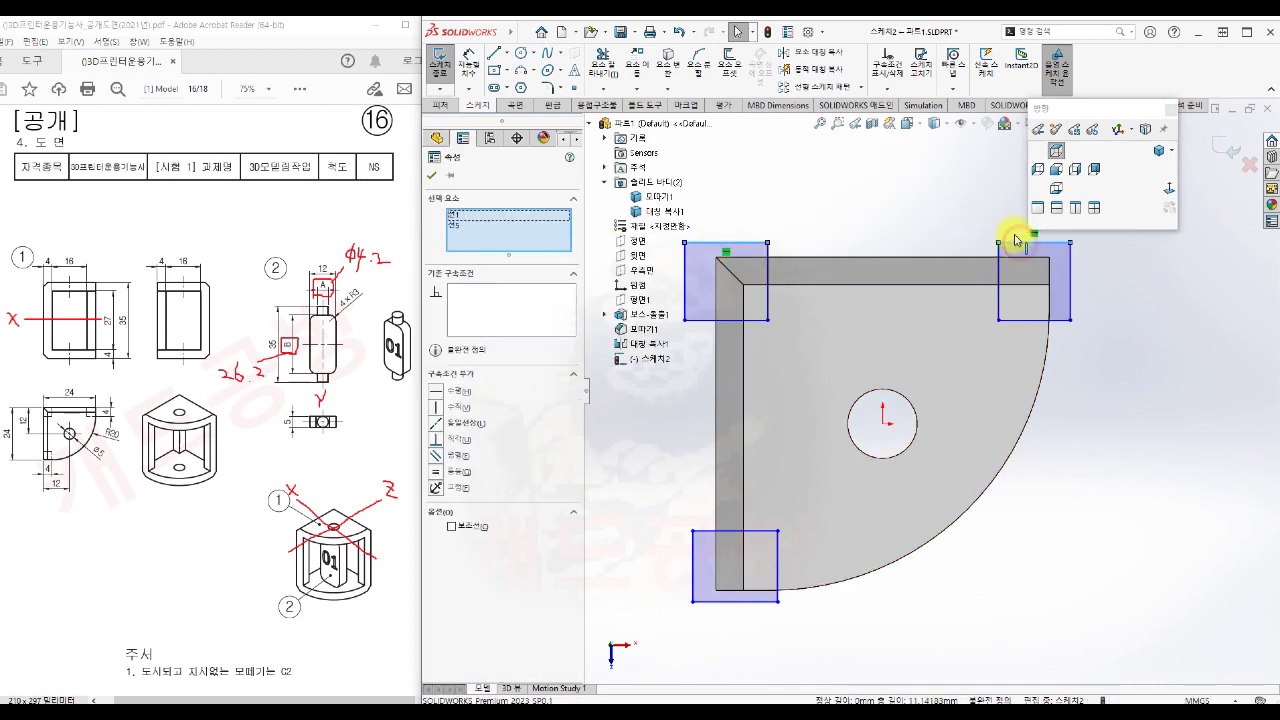
ctrl+click(925, 260)
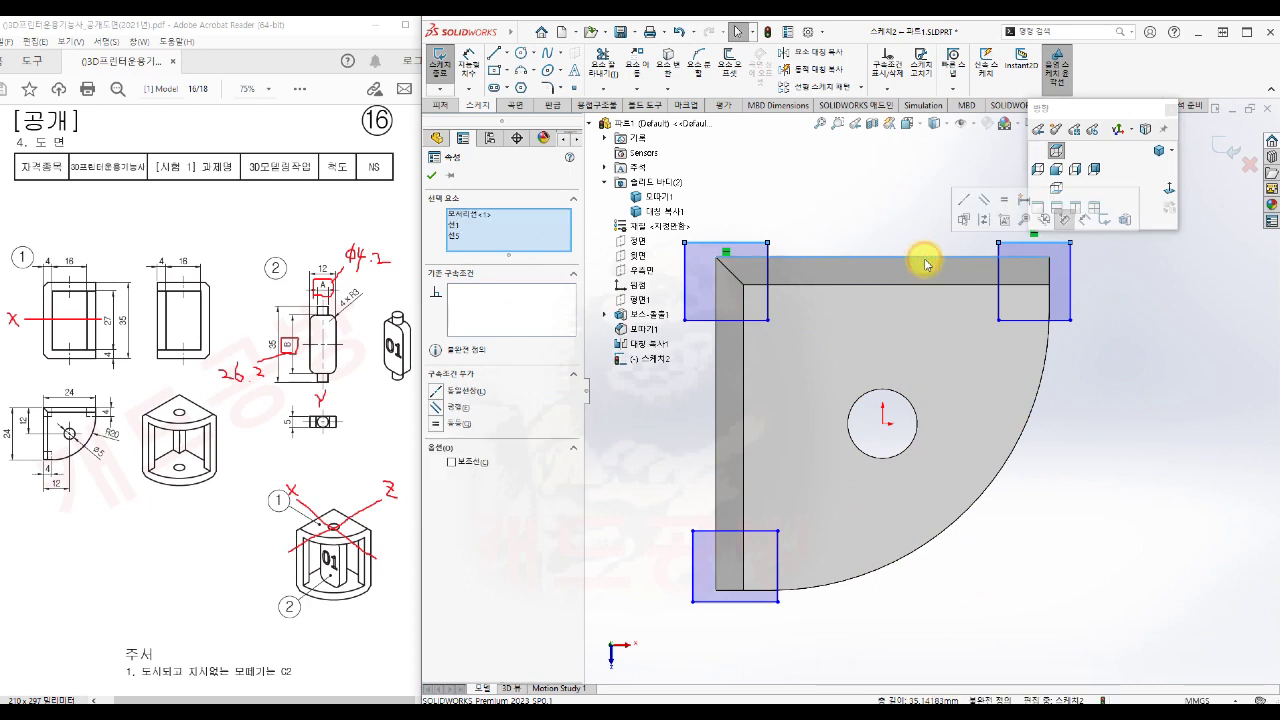
click(964, 201)
click(910, 208)
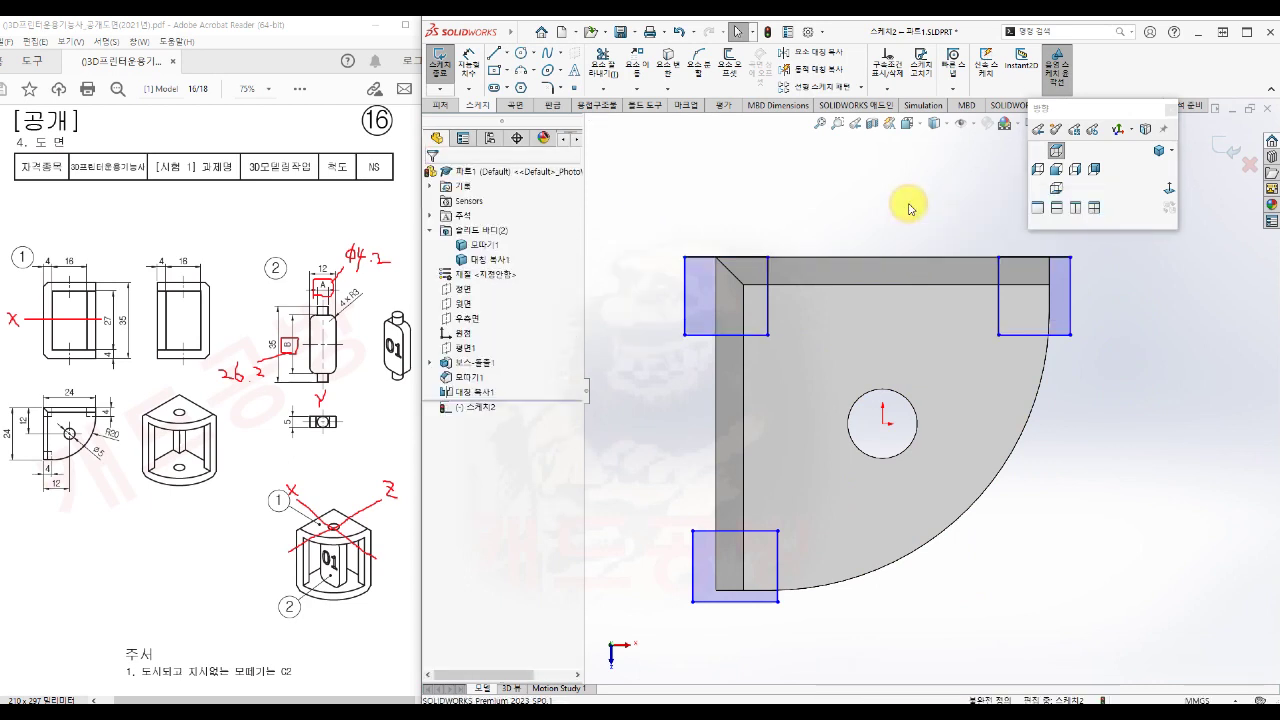
Make the outer vertical lines of the two left-hand rectangles collinear with the plate's left straight edge
click(685, 293)
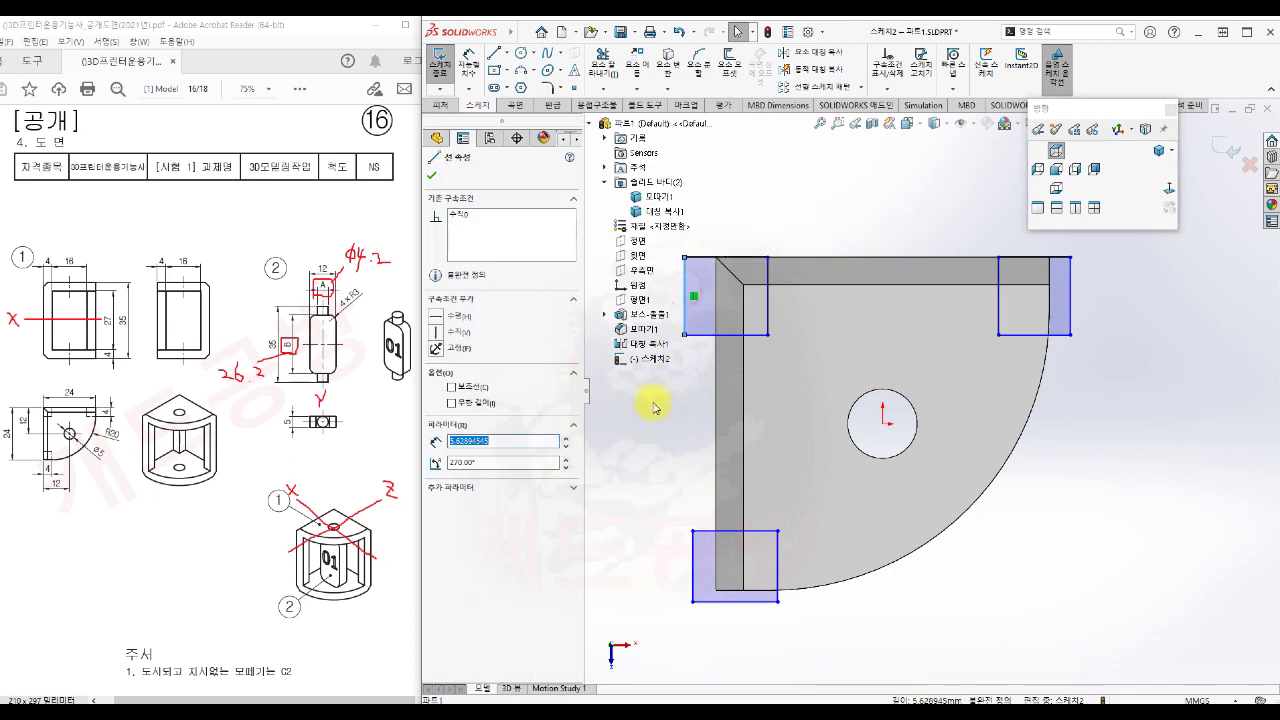
ctrl+click(690, 580)
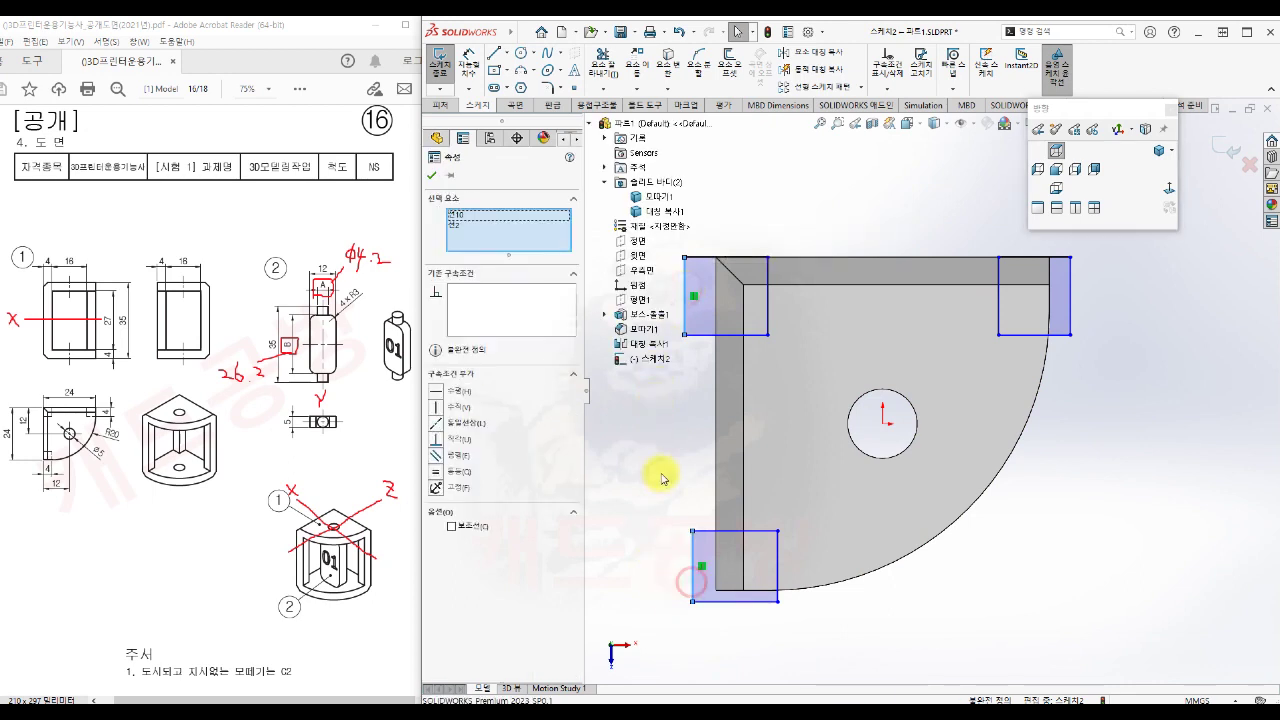
ctrl+click(717, 440)
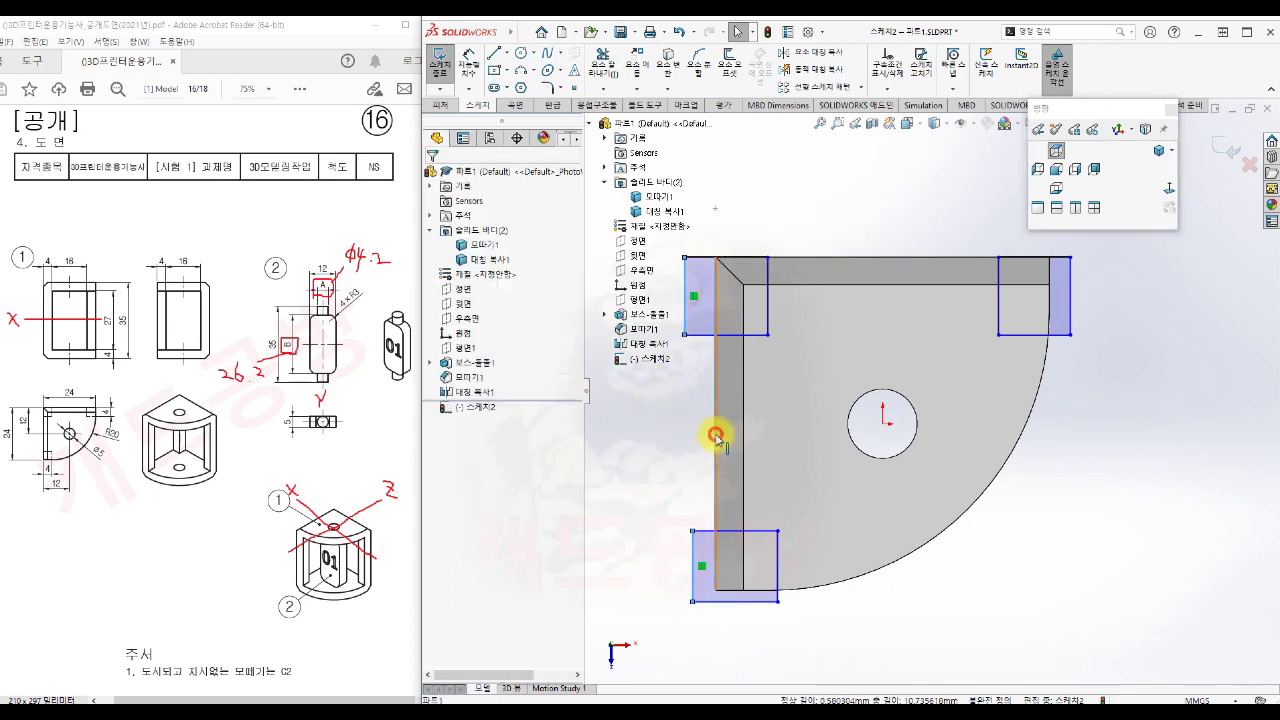
click(752, 373)
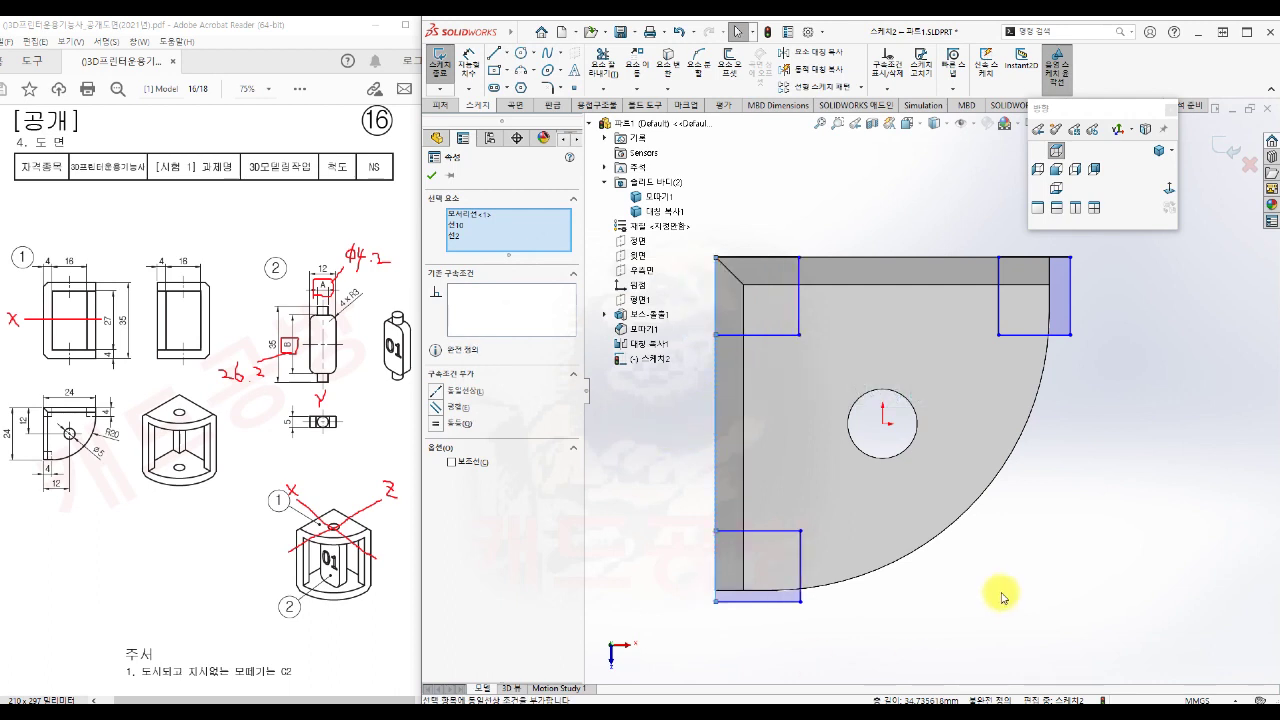
Make the lower rectangle's bottom line collinear with the plate's short bottom edge
click(774, 601)
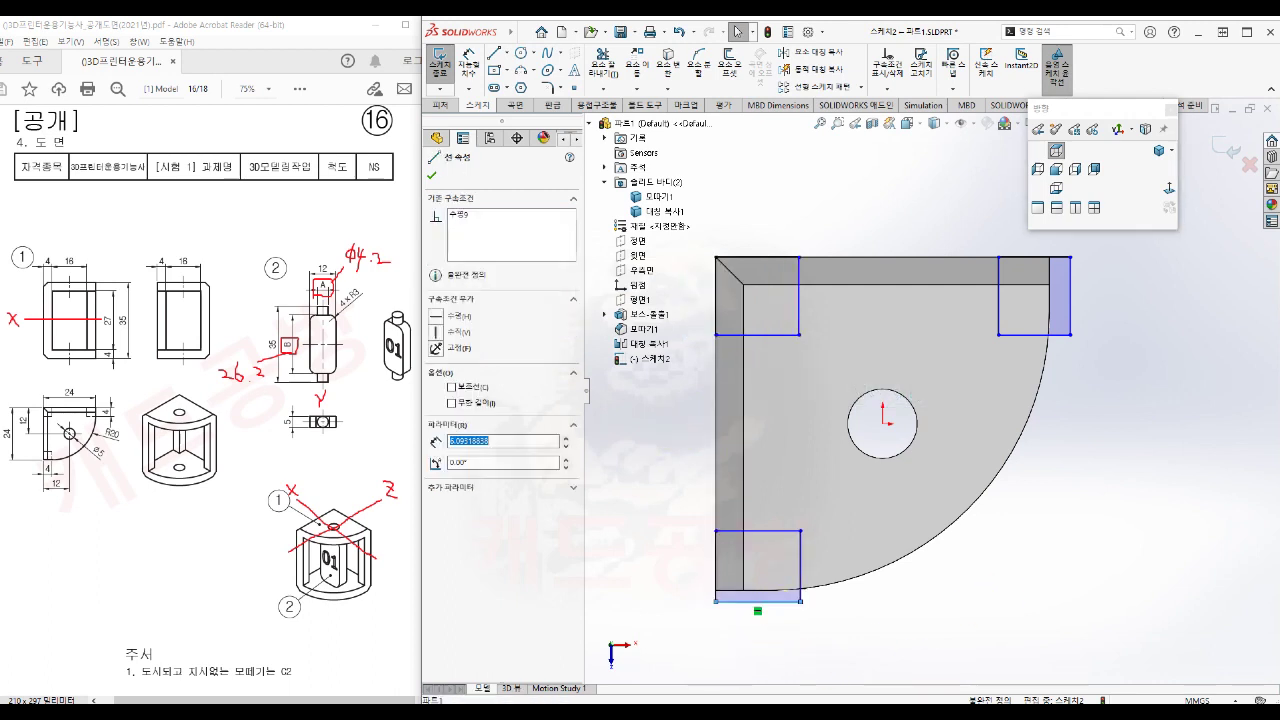
scroll(774, 608, down, 2)
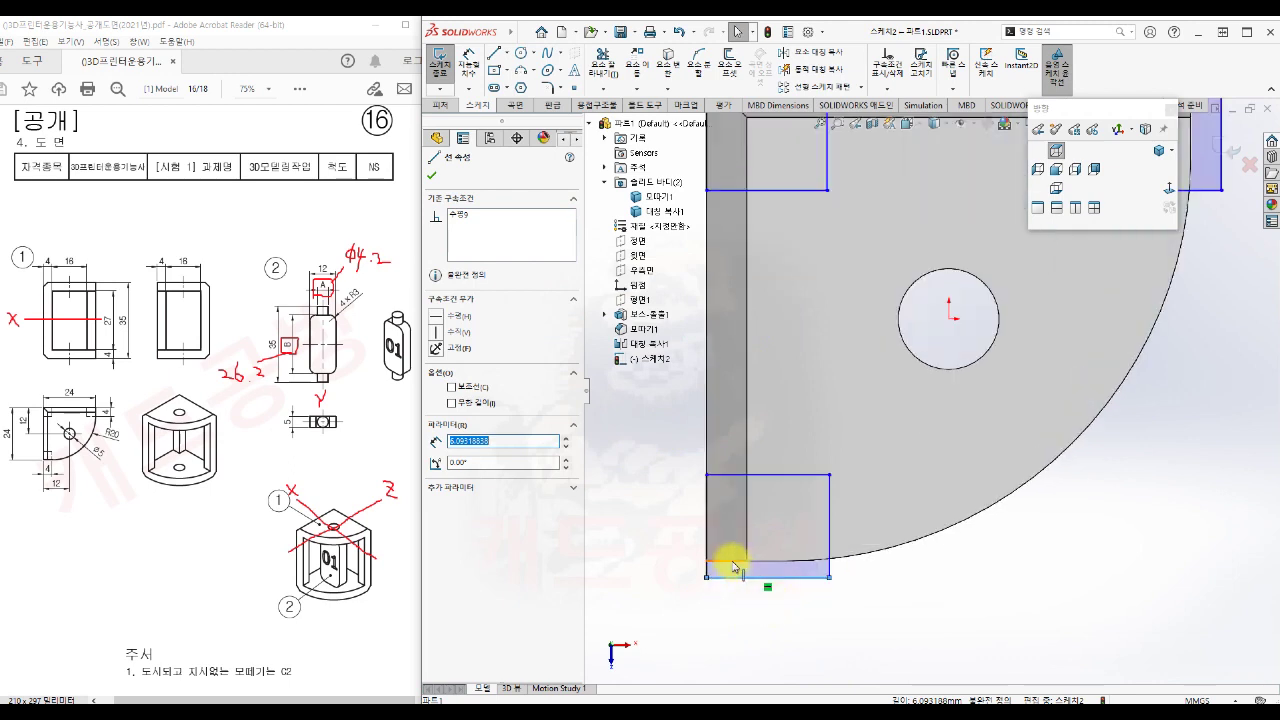
ctrl+click(731, 561)
click(771, 499)
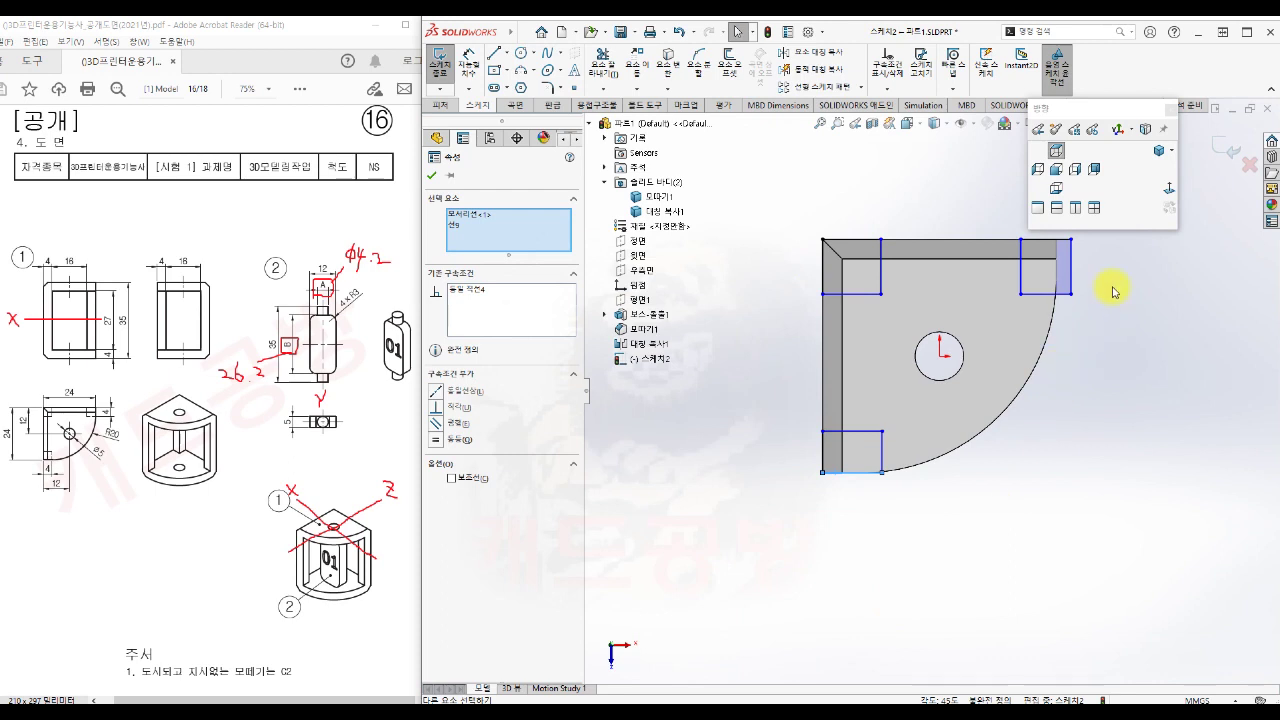
Make the upper-right rectangle's outer vertical line collinear with the plate's short right edge
scroll(1100, 266, down, 3)
click(966, 317)
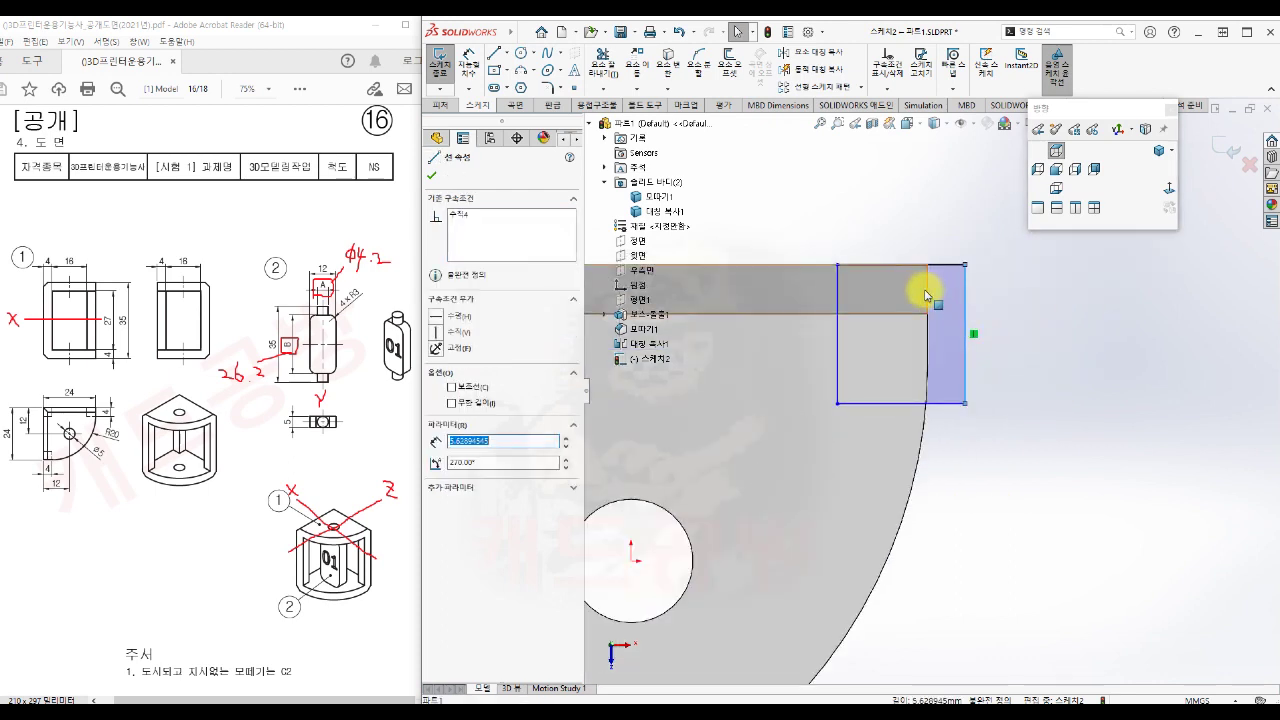
ctrl+click(928, 292)
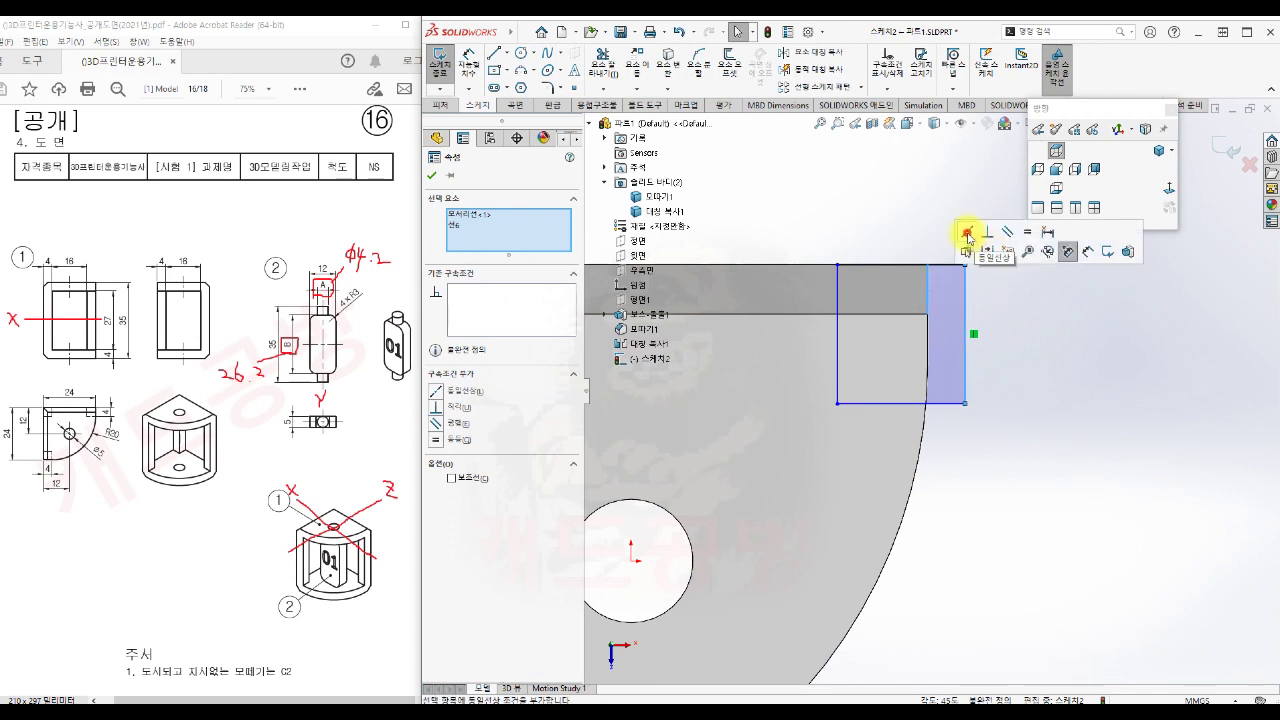
click(966, 233)
scroll(1034, 391, up, 5)
scroll(913, 497, down, 3)
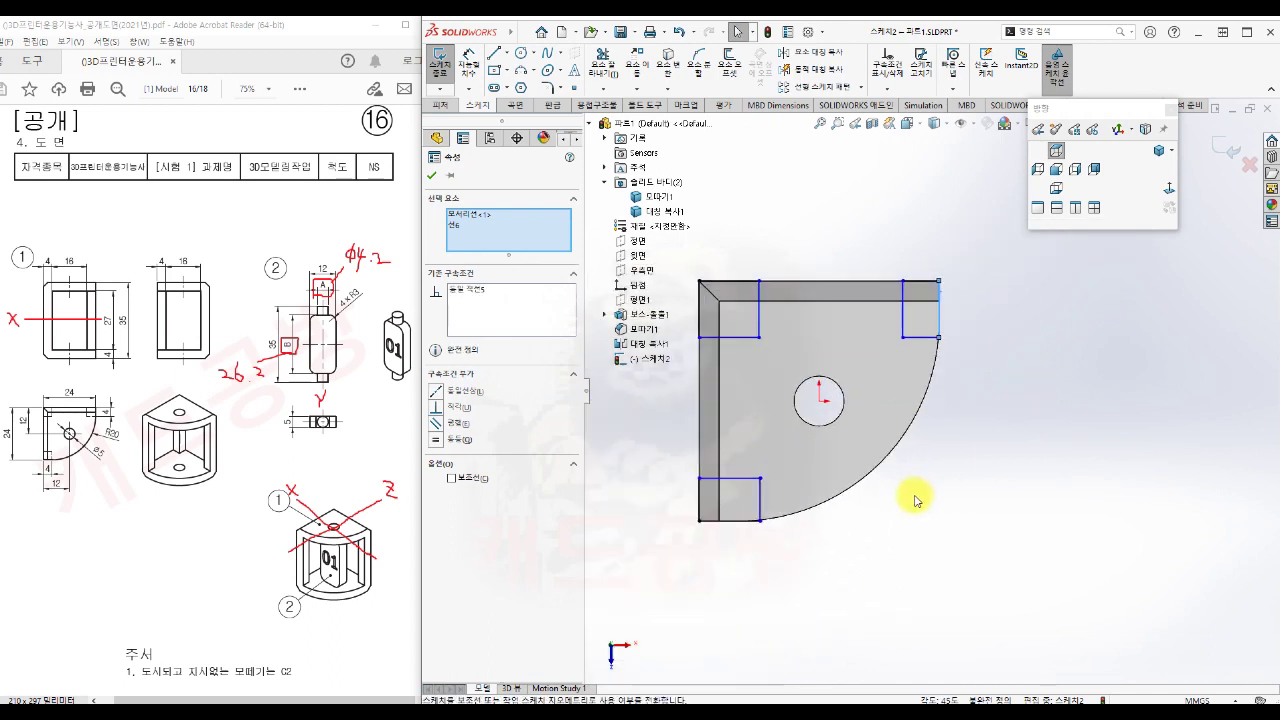
click(948, 478)
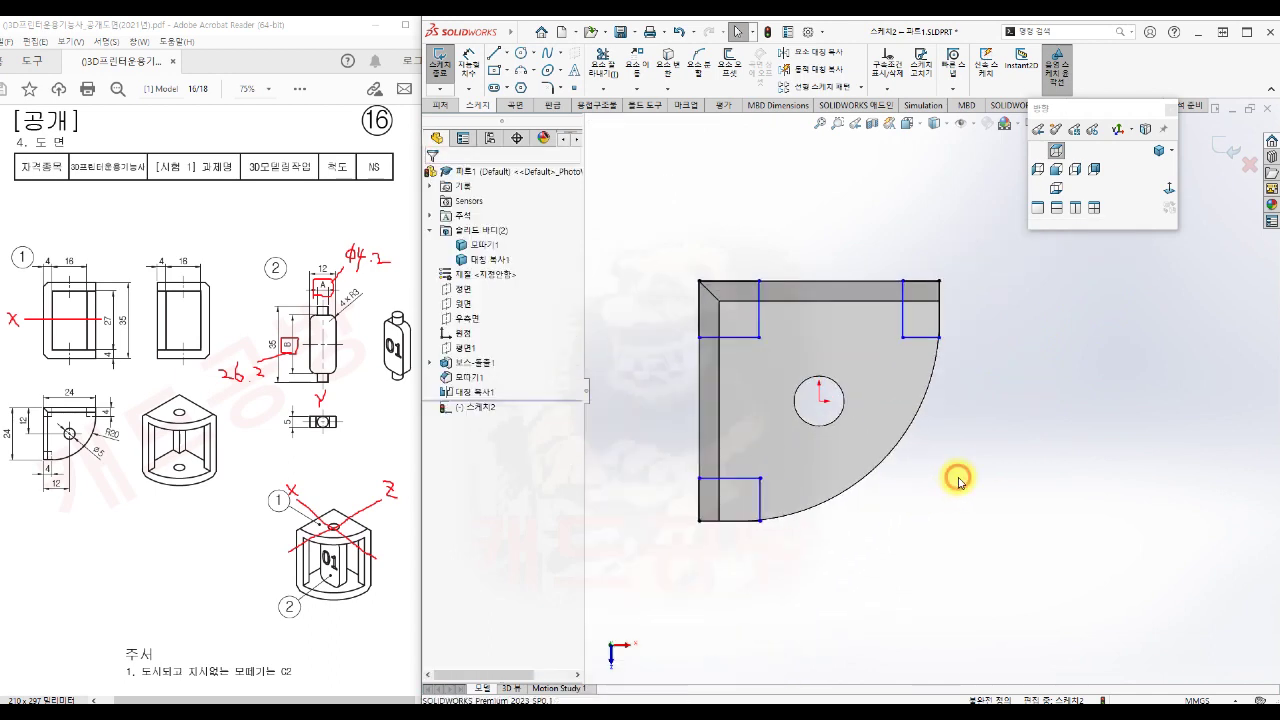
Apply an equal relation to all twelve lines of the three corner rectangles, making them identical squares
click(760, 317)
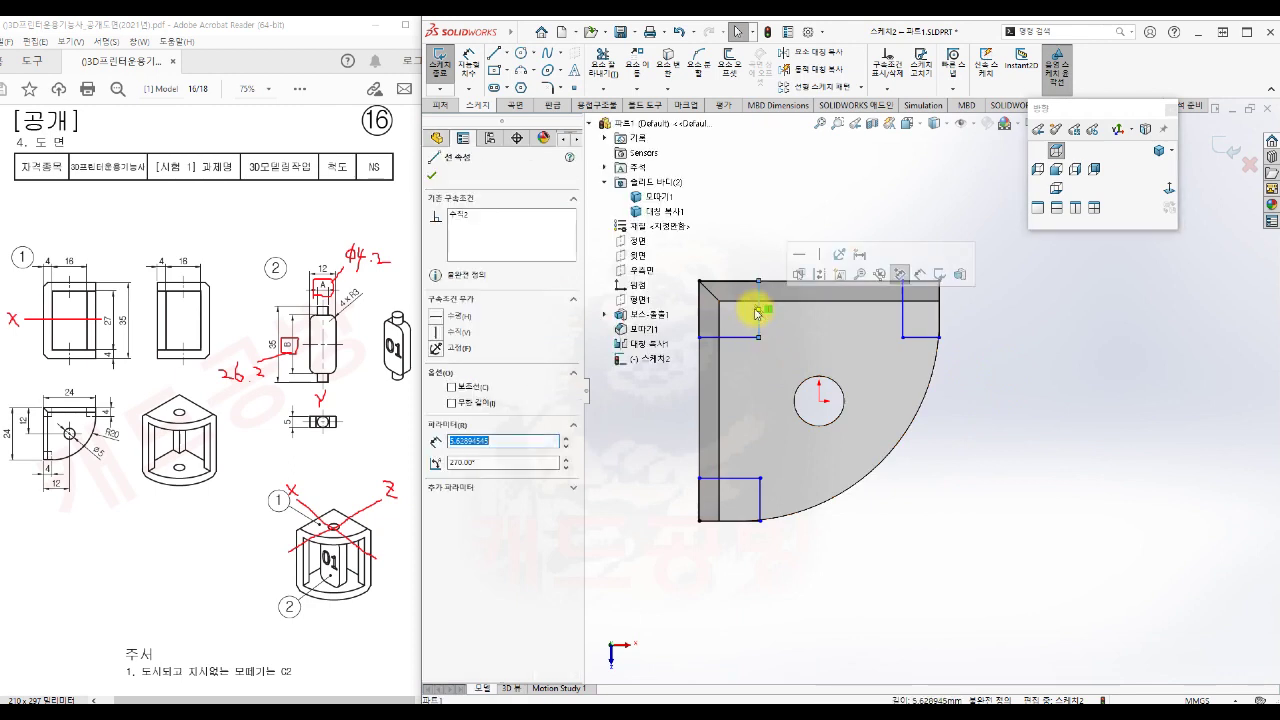
ctrl+click(904, 318)
ctrl+click(920, 337)
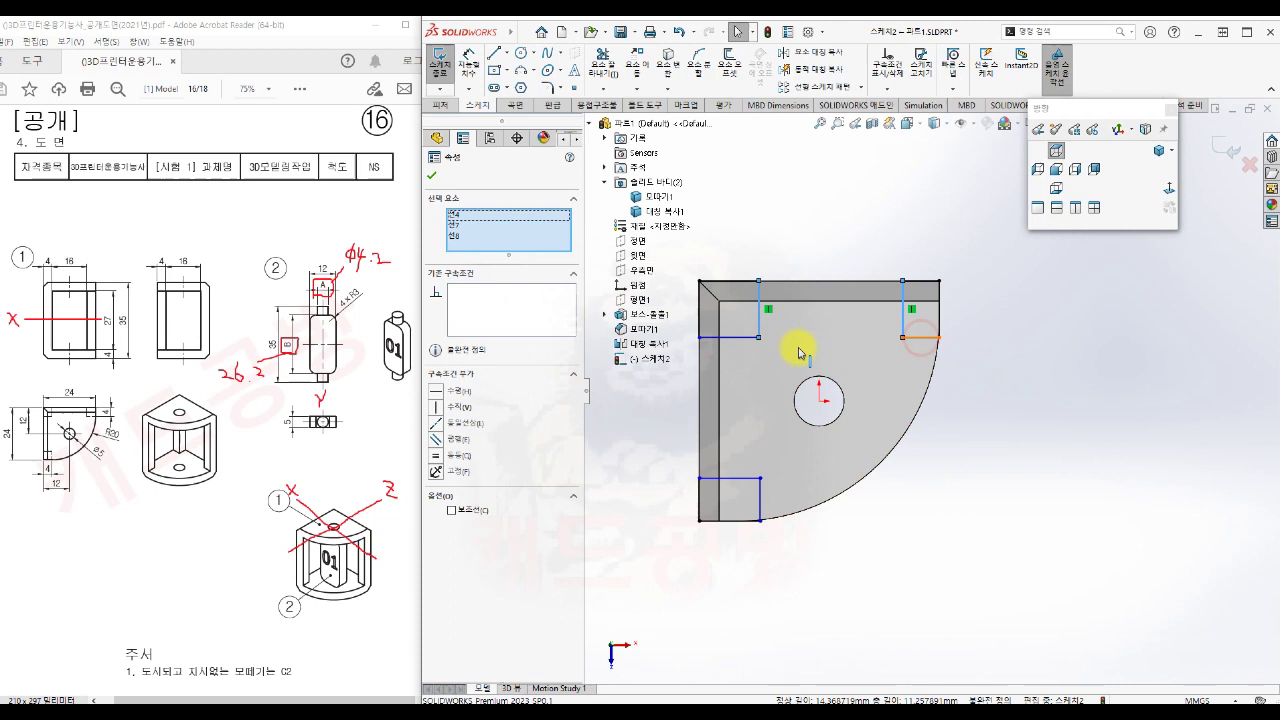
ctrl+click(742, 339)
ctrl+click(737, 478)
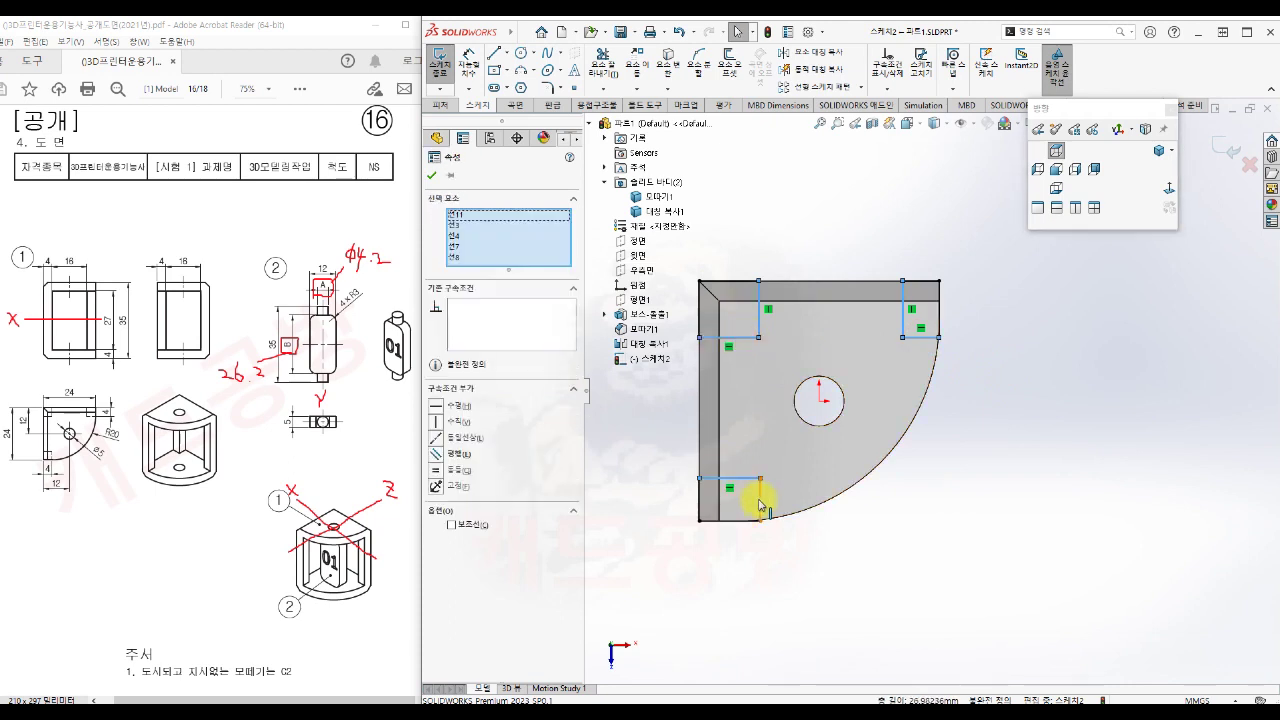
ctrl+click(760, 503)
ctrl+click(735, 520)
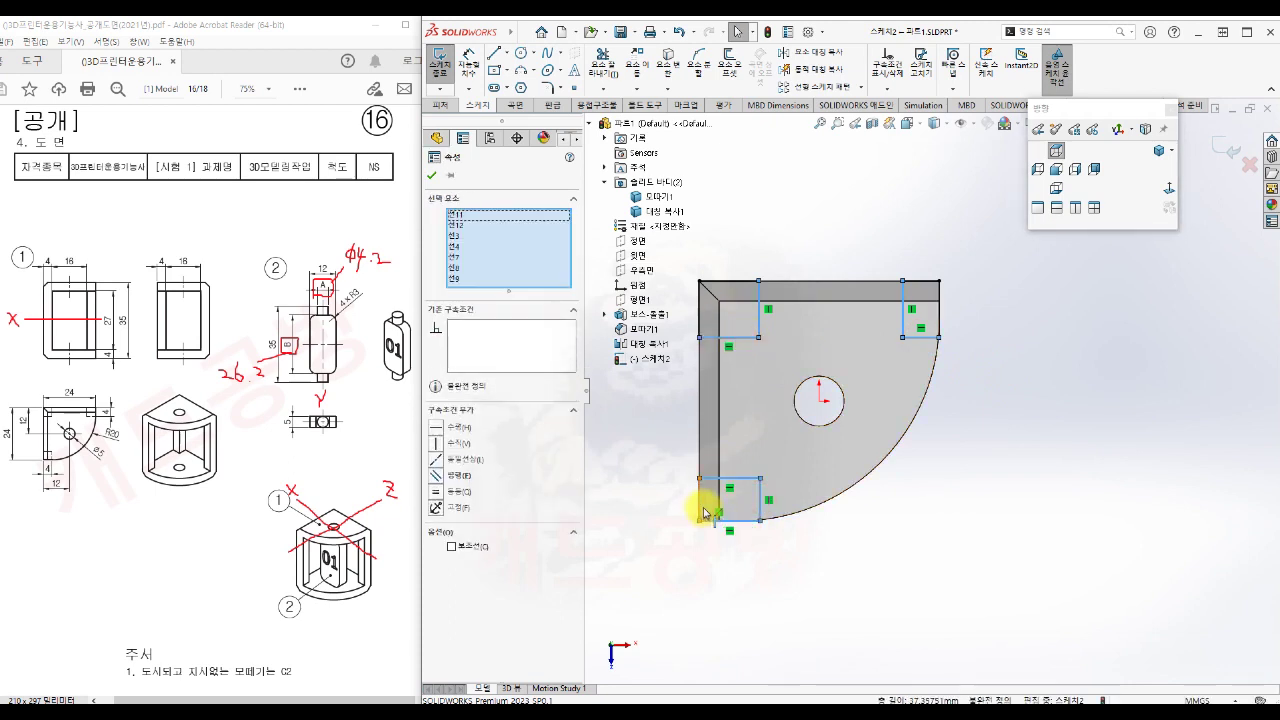
ctrl+click(699, 500)
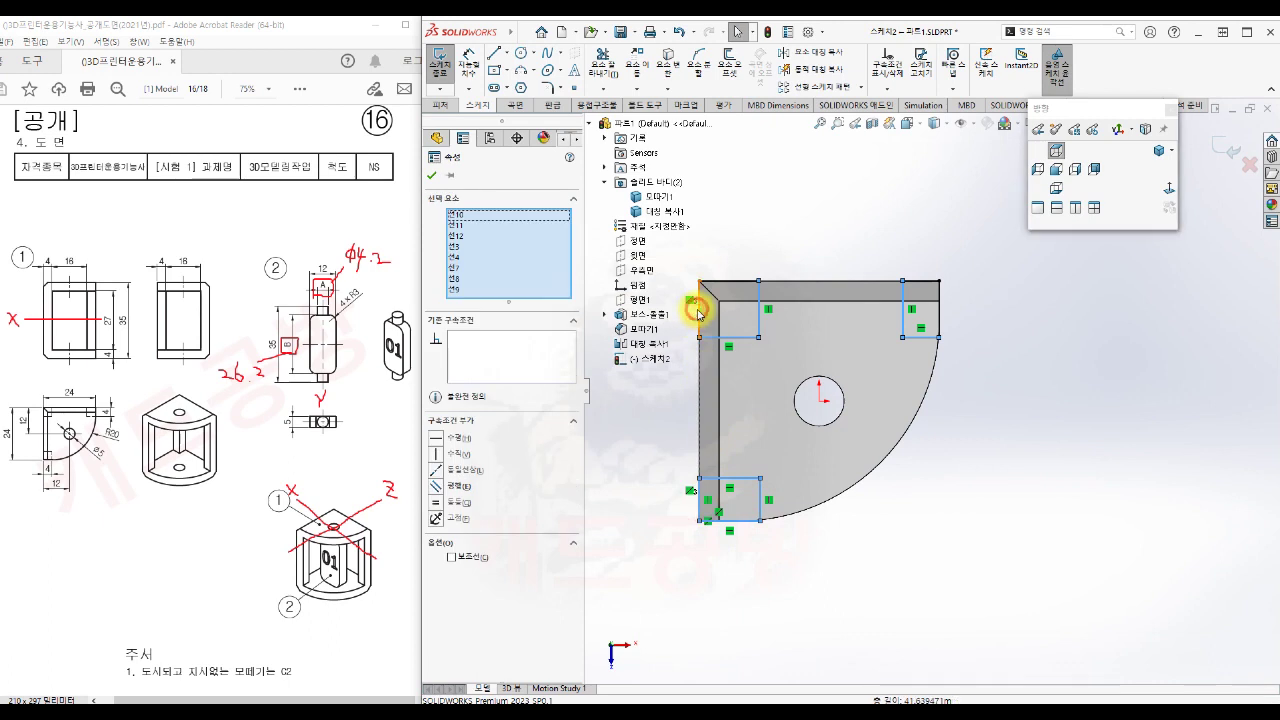
ctrl+click(698, 313)
ctrl+click(723, 280)
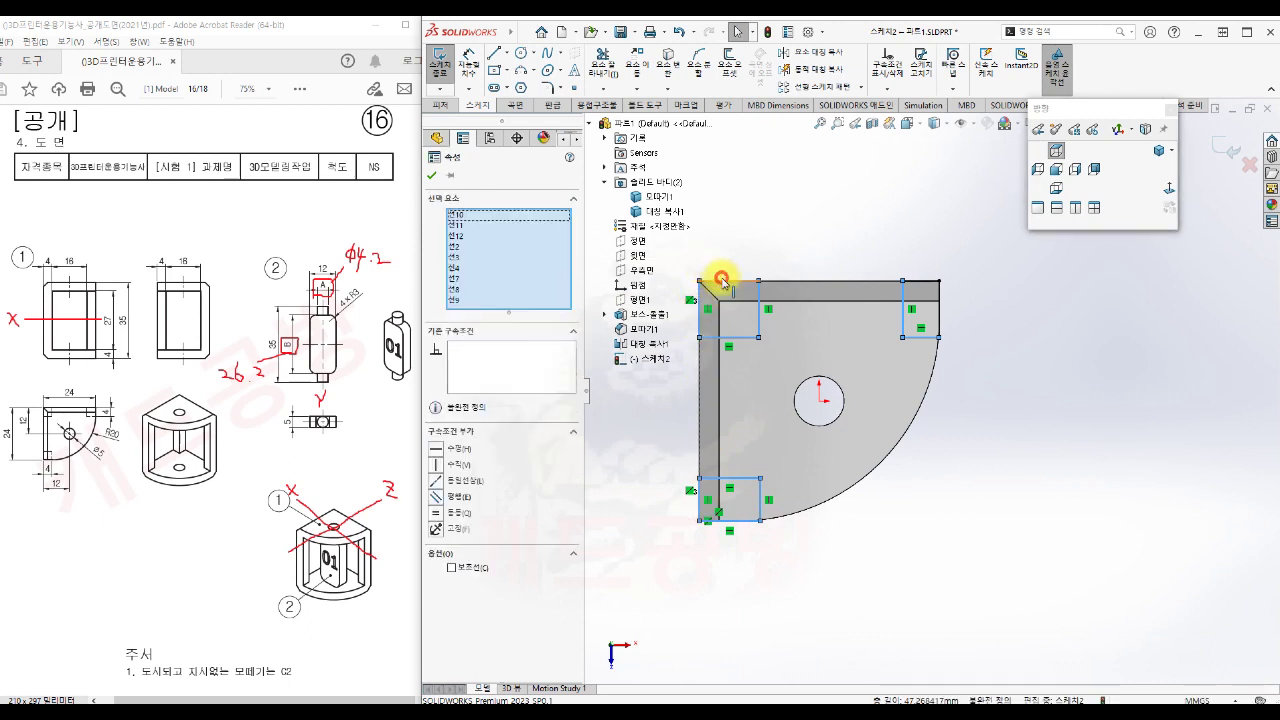
ctrl+click(940, 300)
ctrl+click(932, 291)
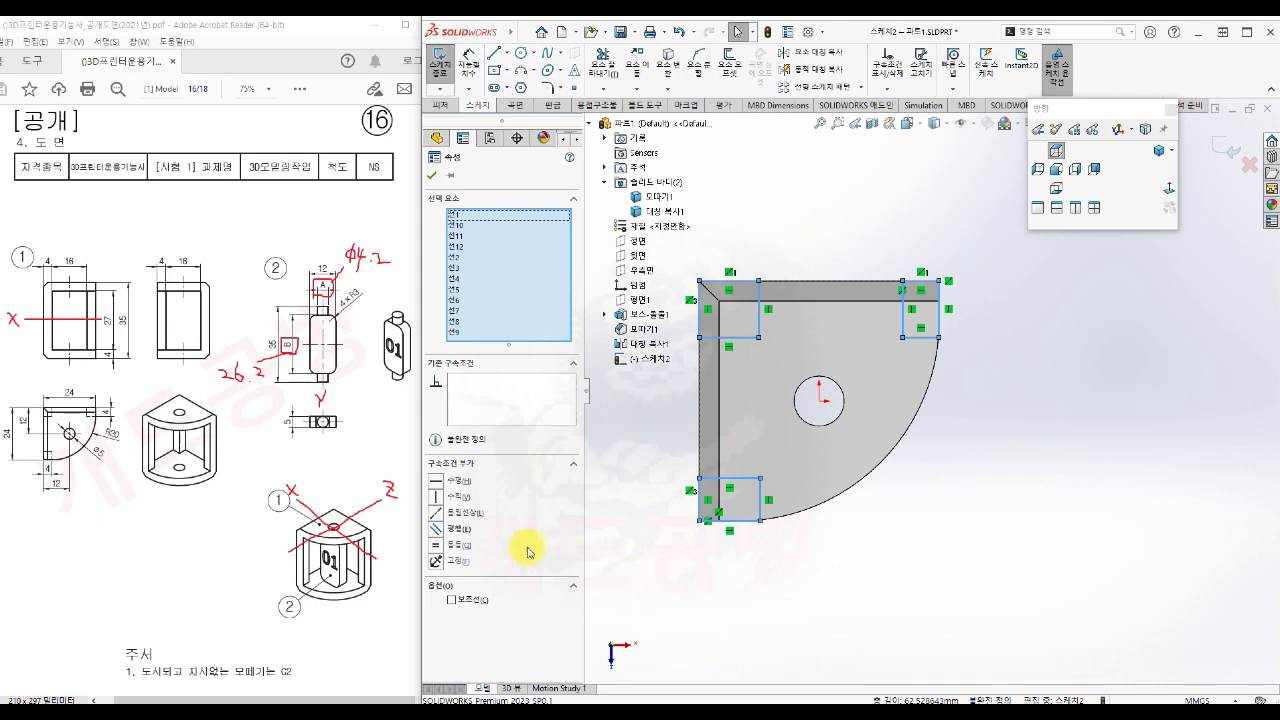
click(438, 548)
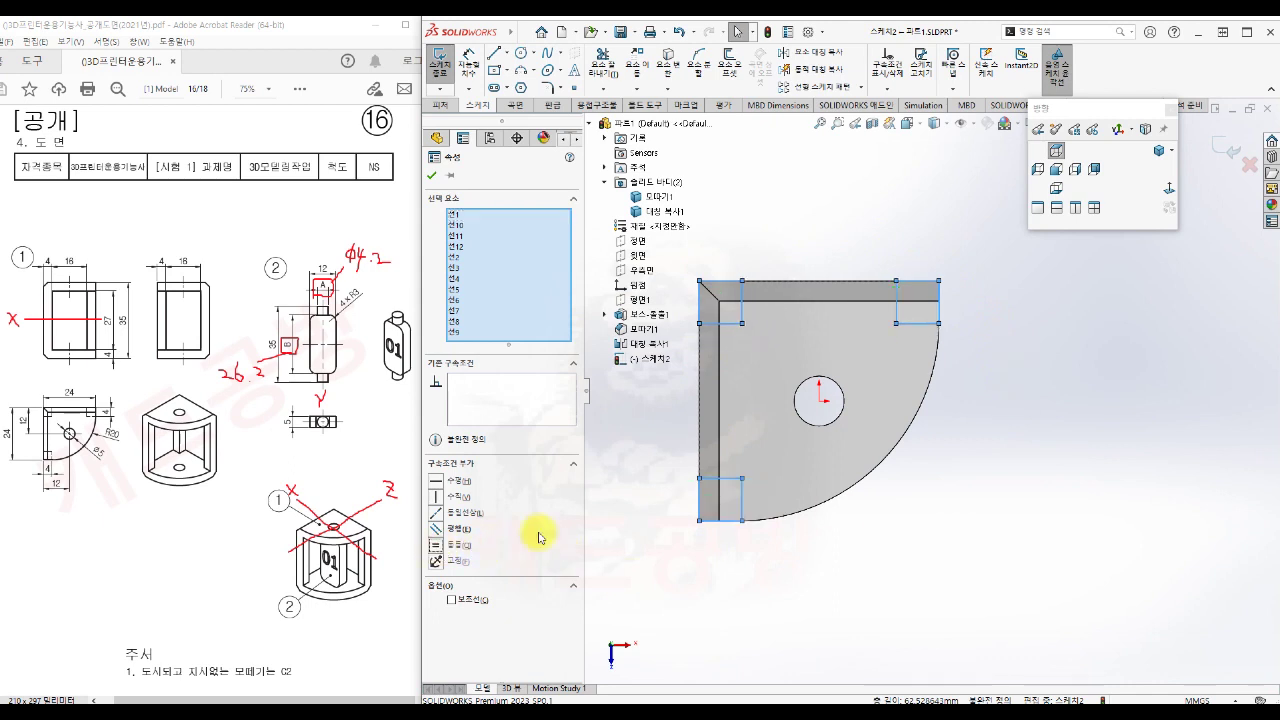
click(980, 491)
Dimension the upper-left square's top edge to 4 mm and exit the corner-post sketch
scroll(655, 315, down, 1)
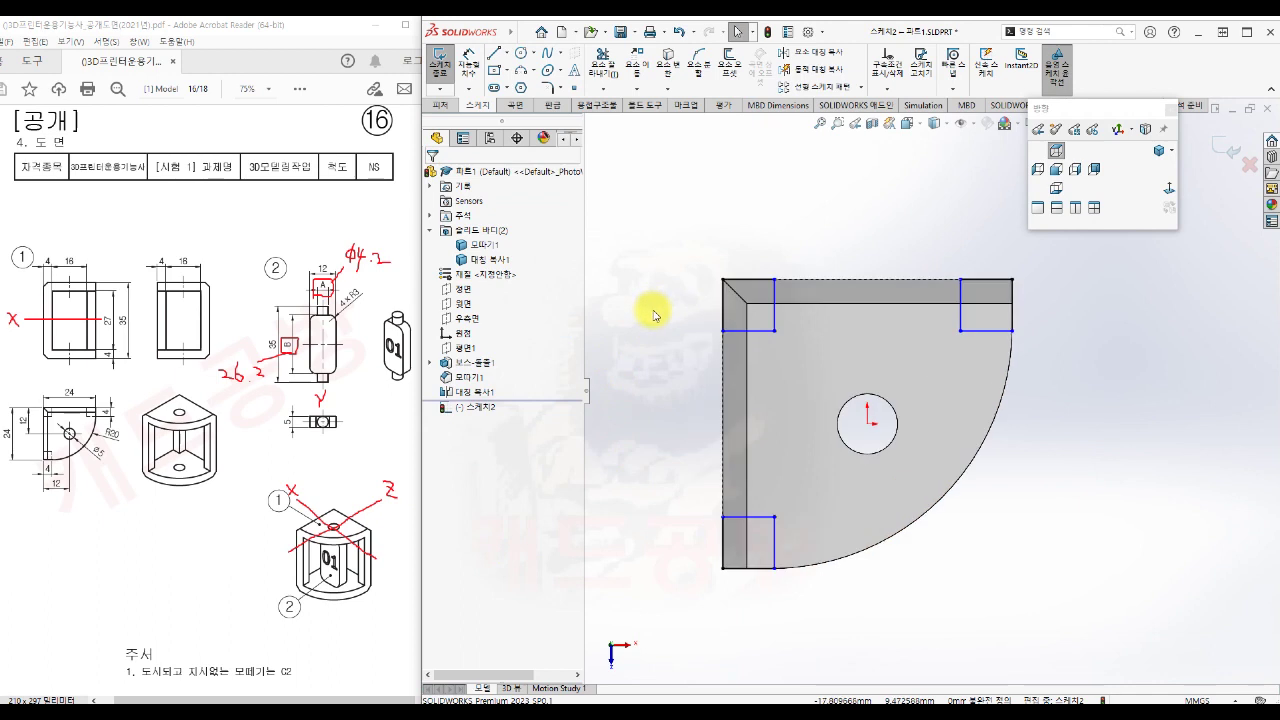
key(s)
click(705, 340)
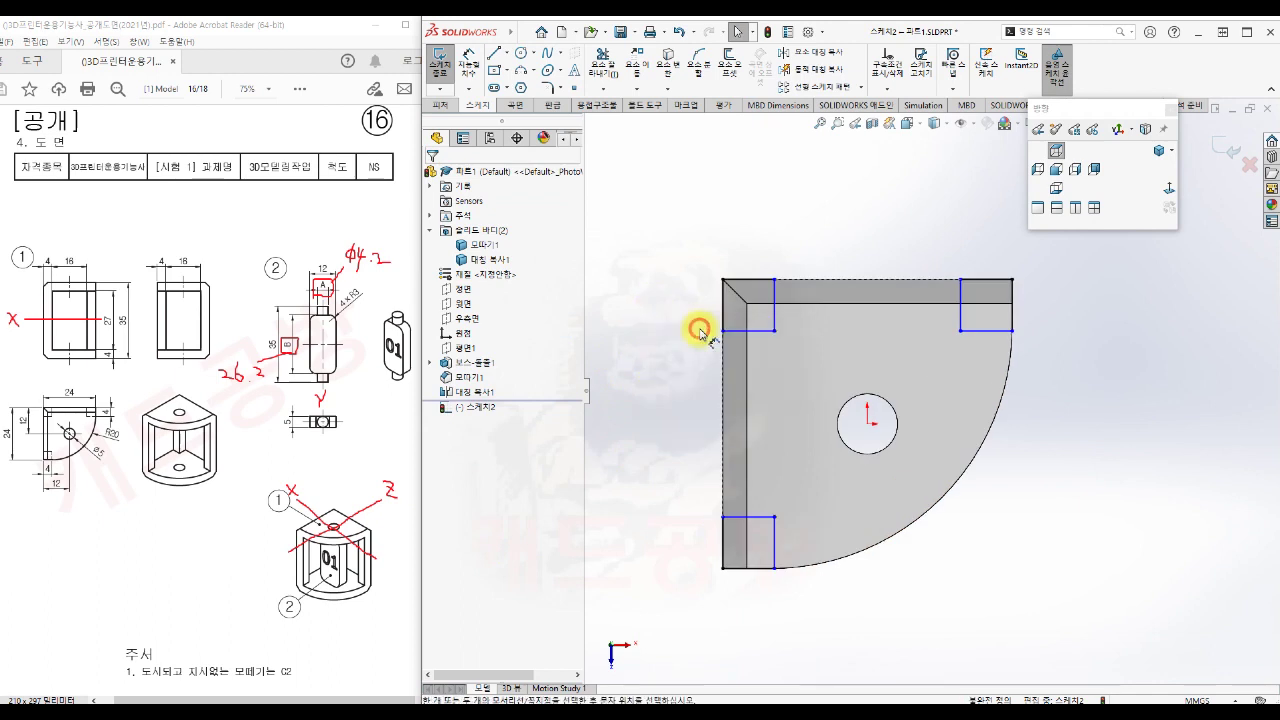
click(757, 279)
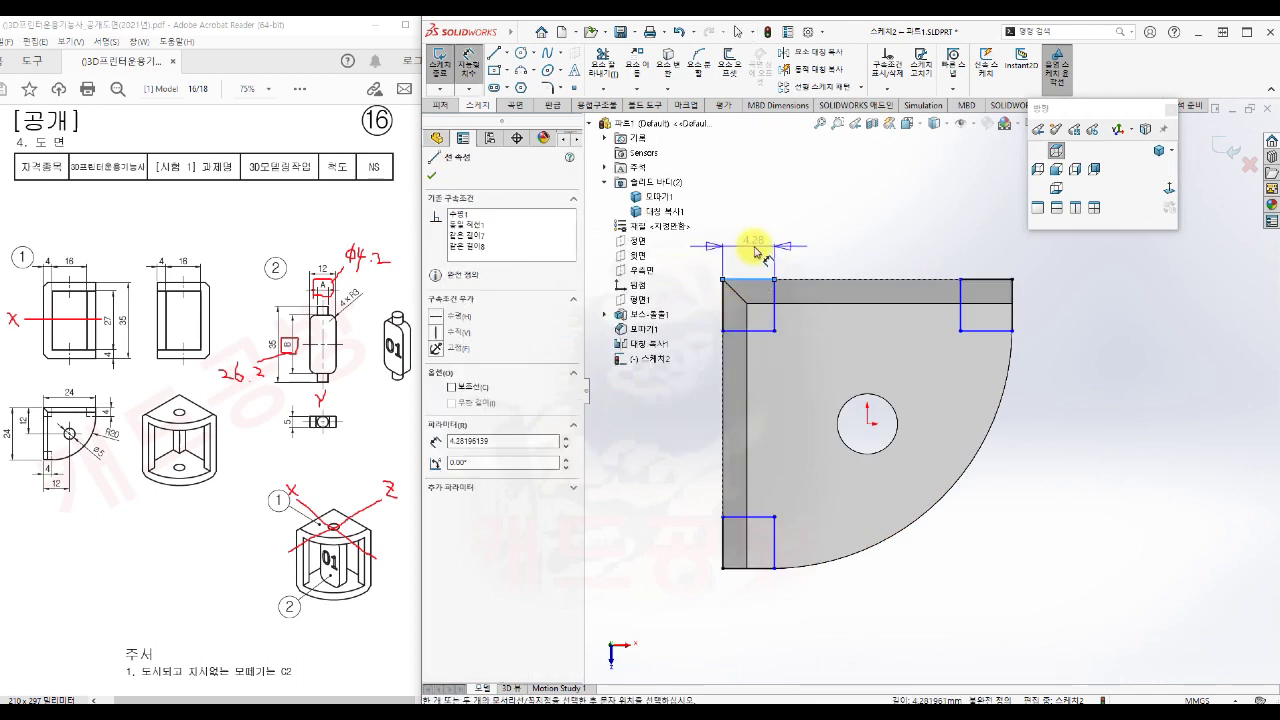
click(756, 249)
text(4)
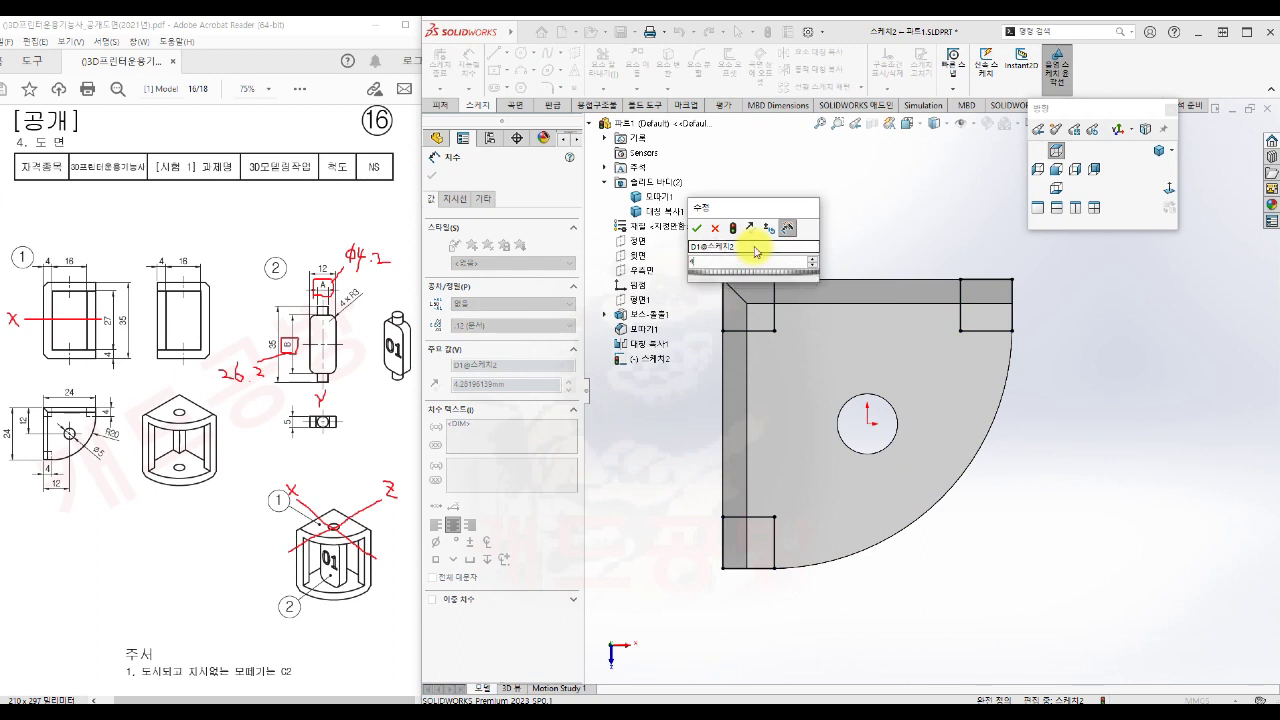
key(Return)
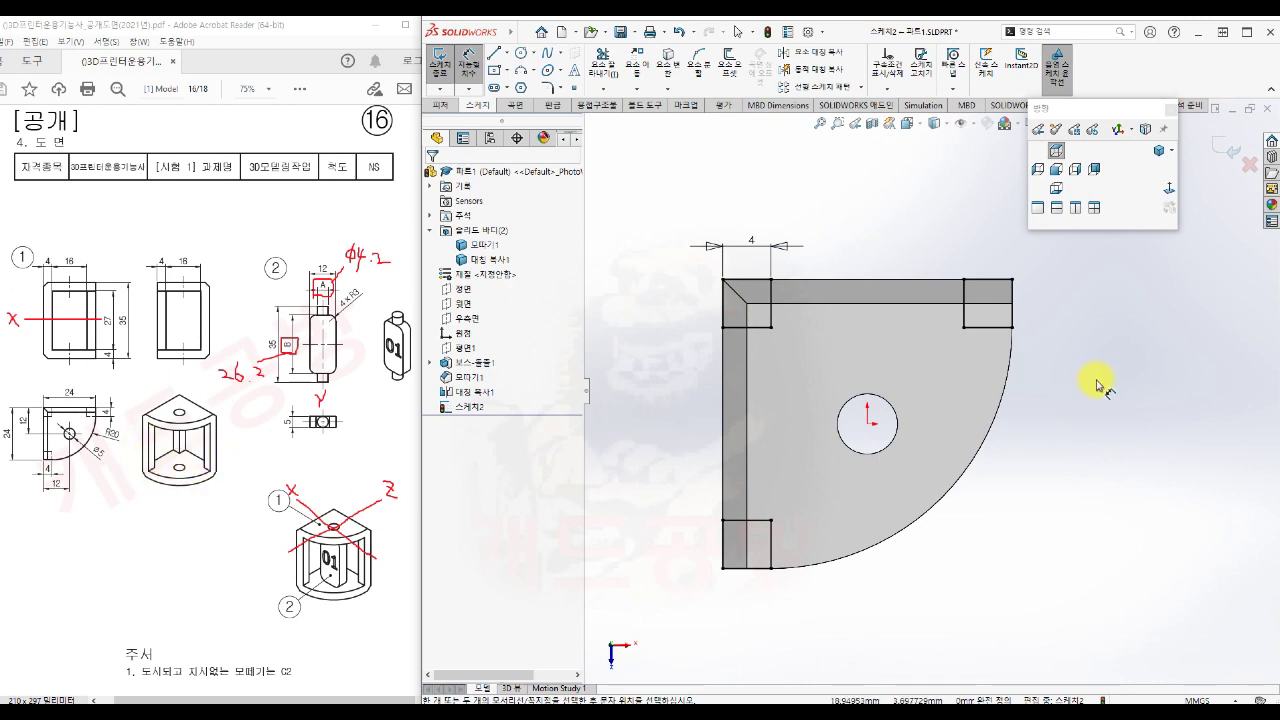
key(s)
click(1205, 398)
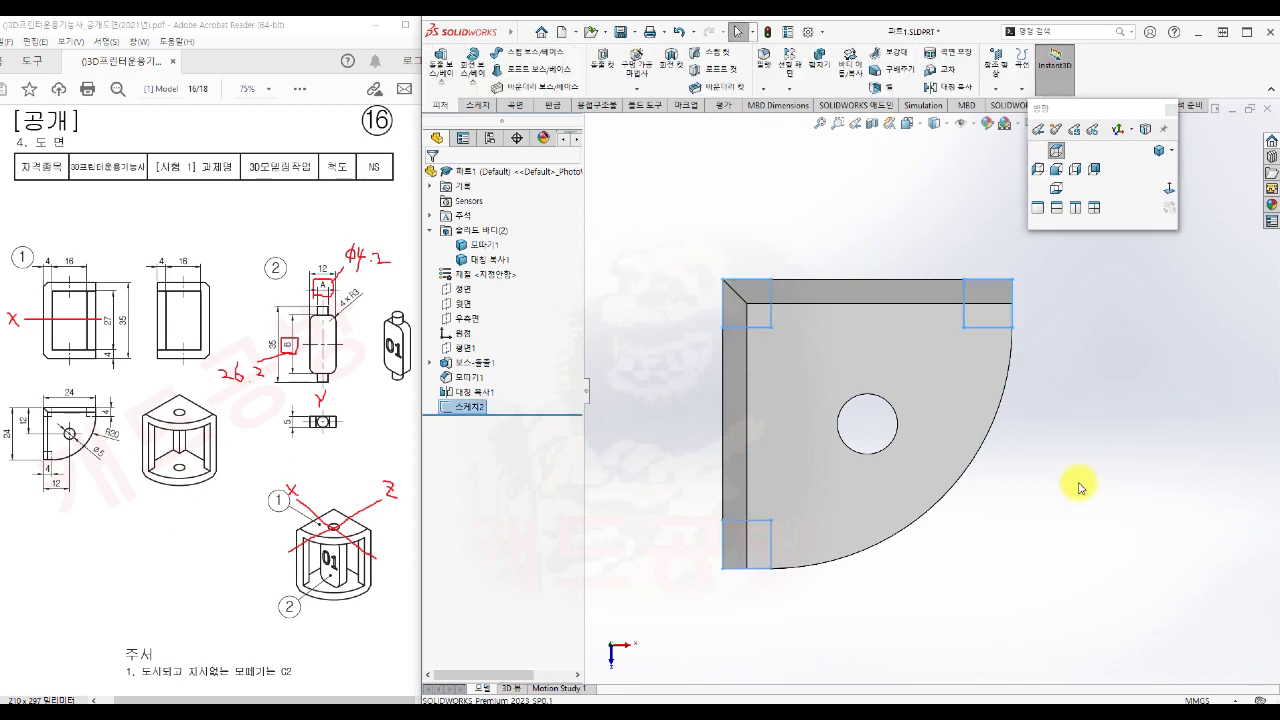
Extrude the three corner squares with the Up To Body end condition, using the upper plate's body as the target
key(s)
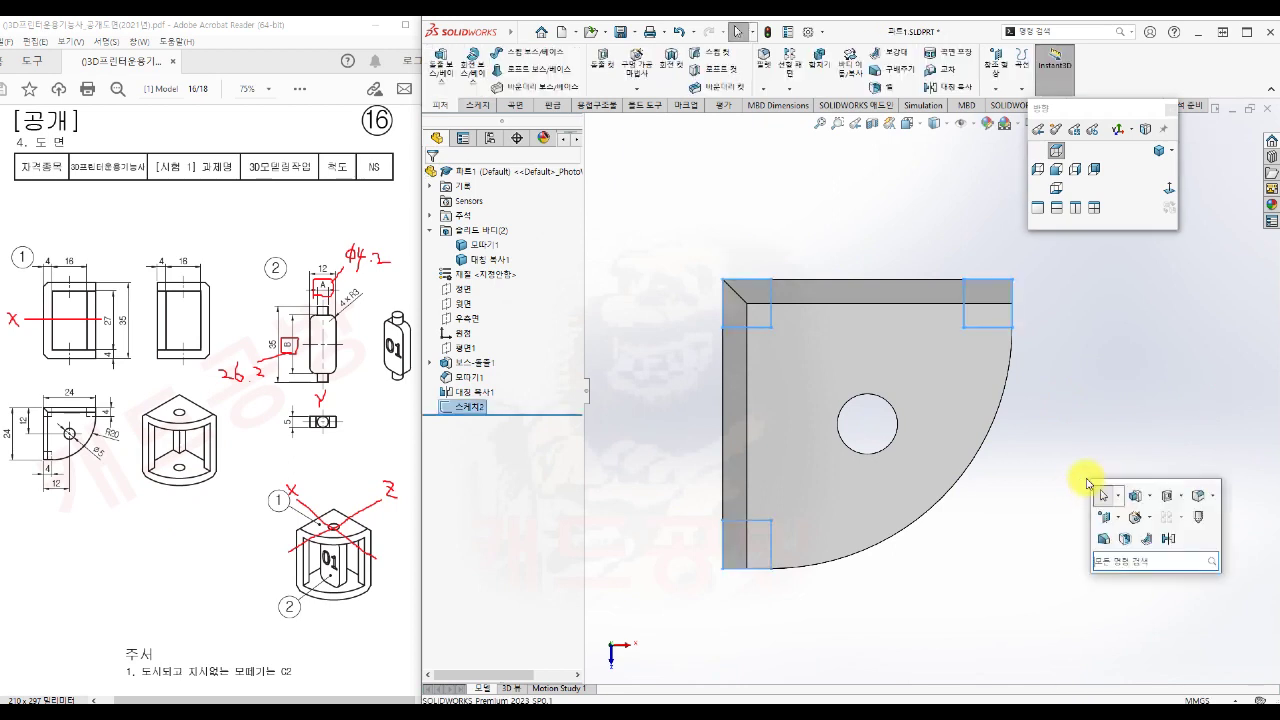
click(1139, 495)
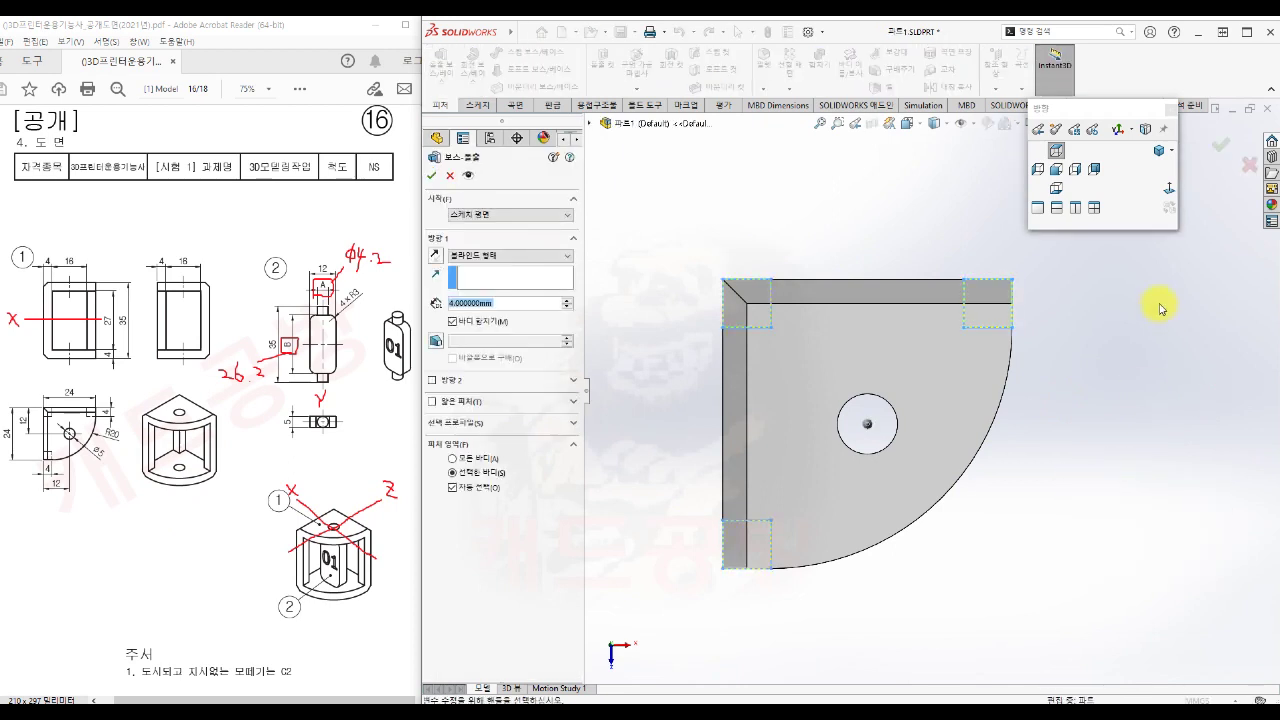
click(1159, 151)
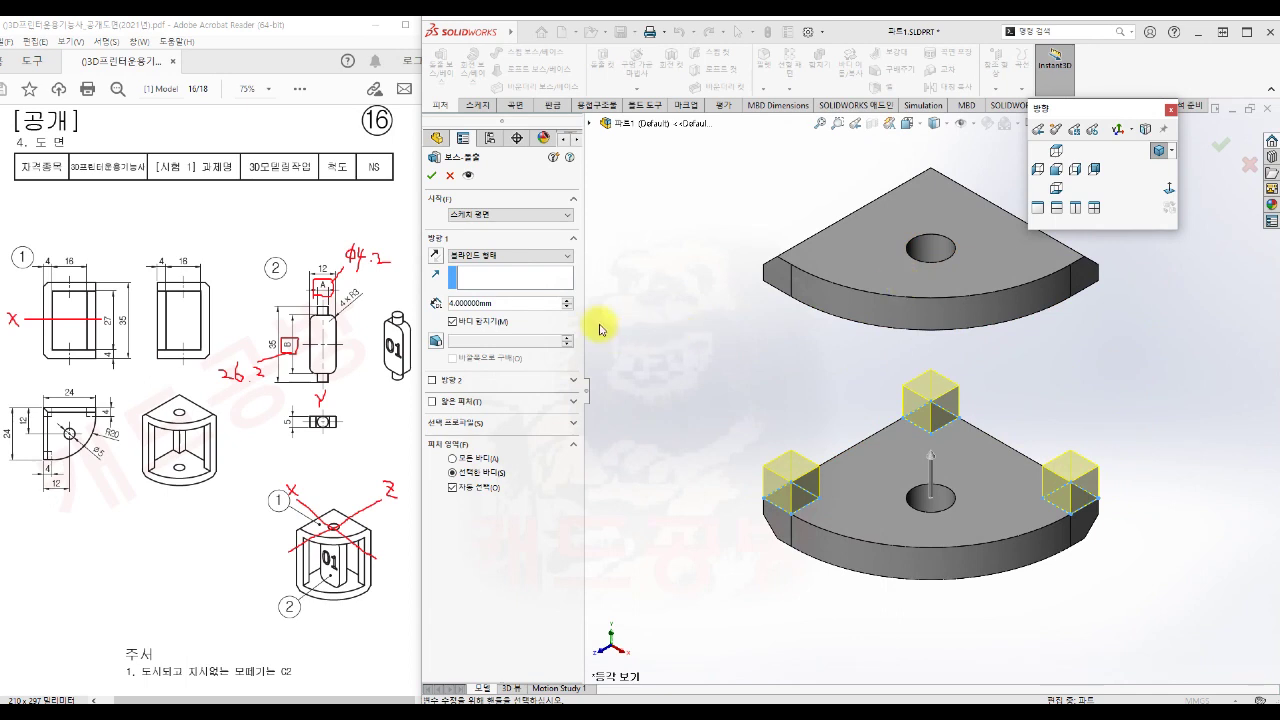
click(538, 258)
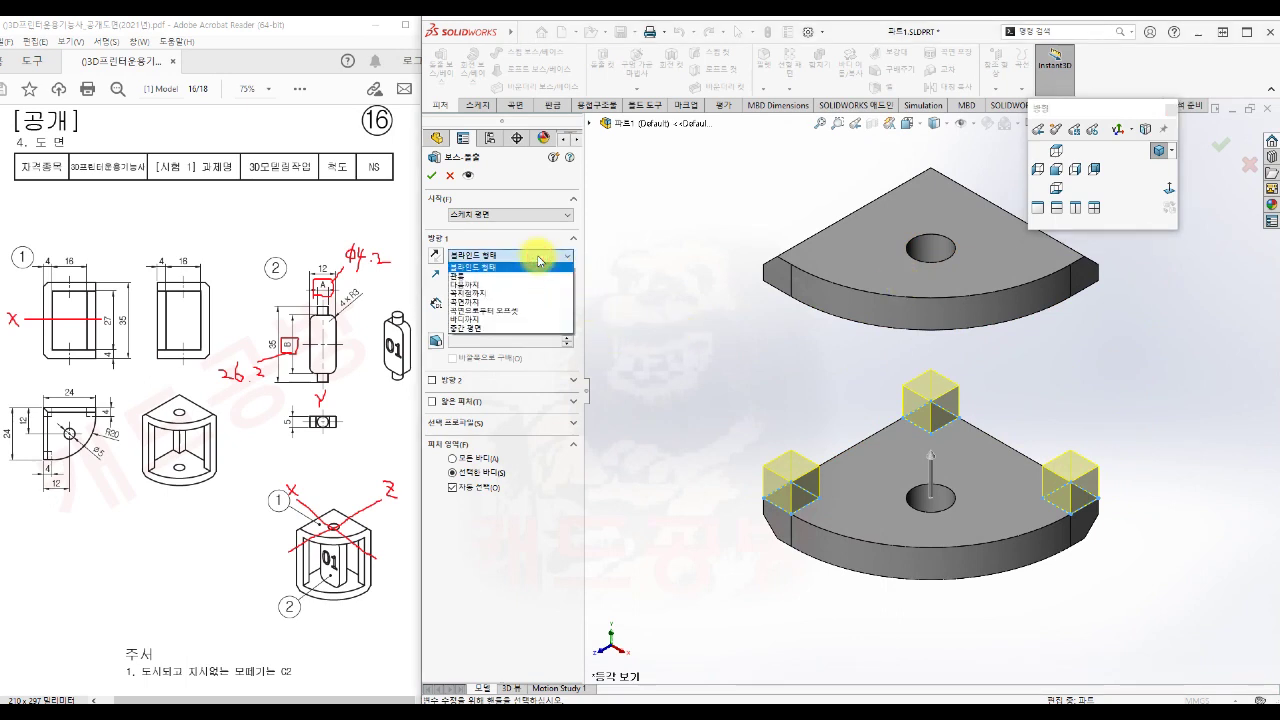
click(513, 321)
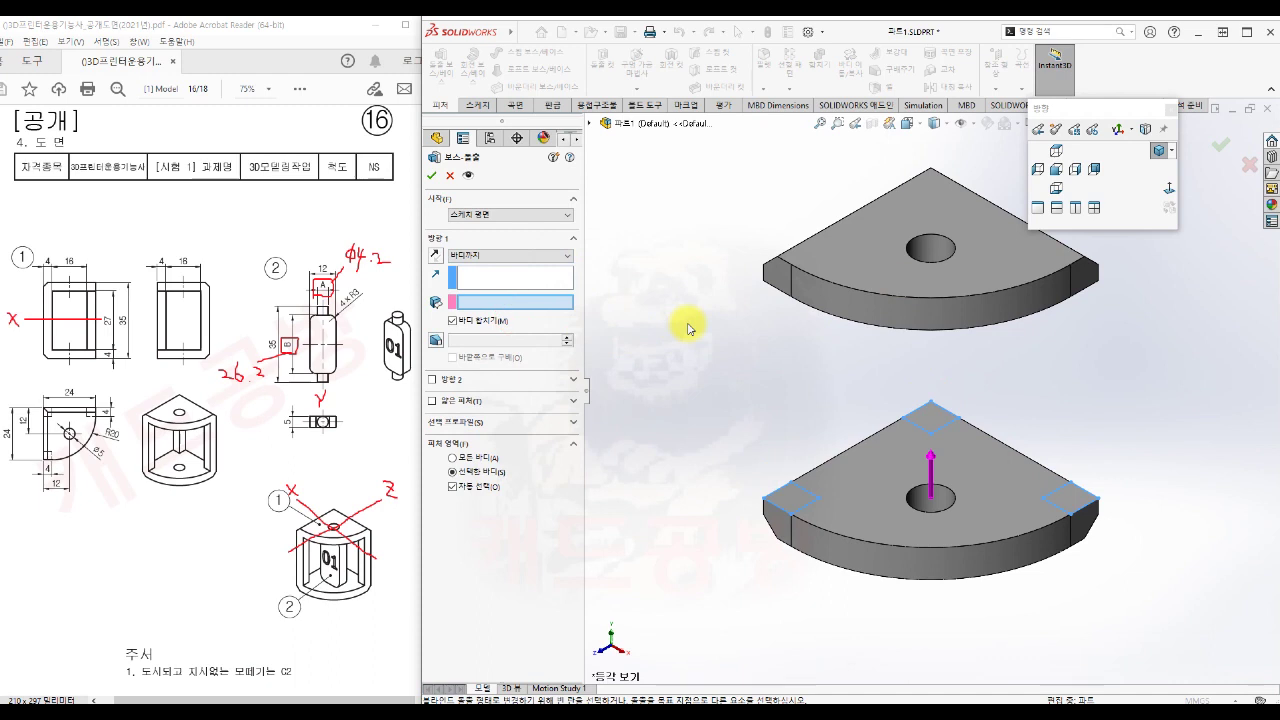
click(590, 124)
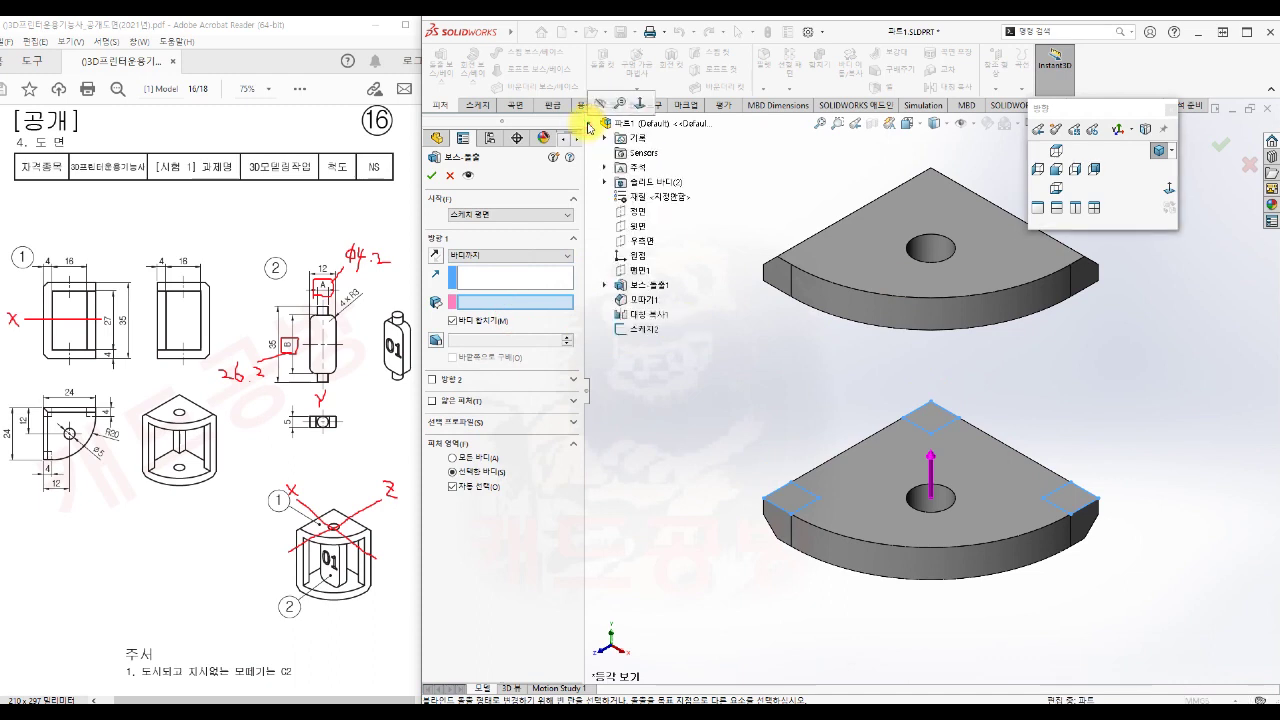
click(603, 183)
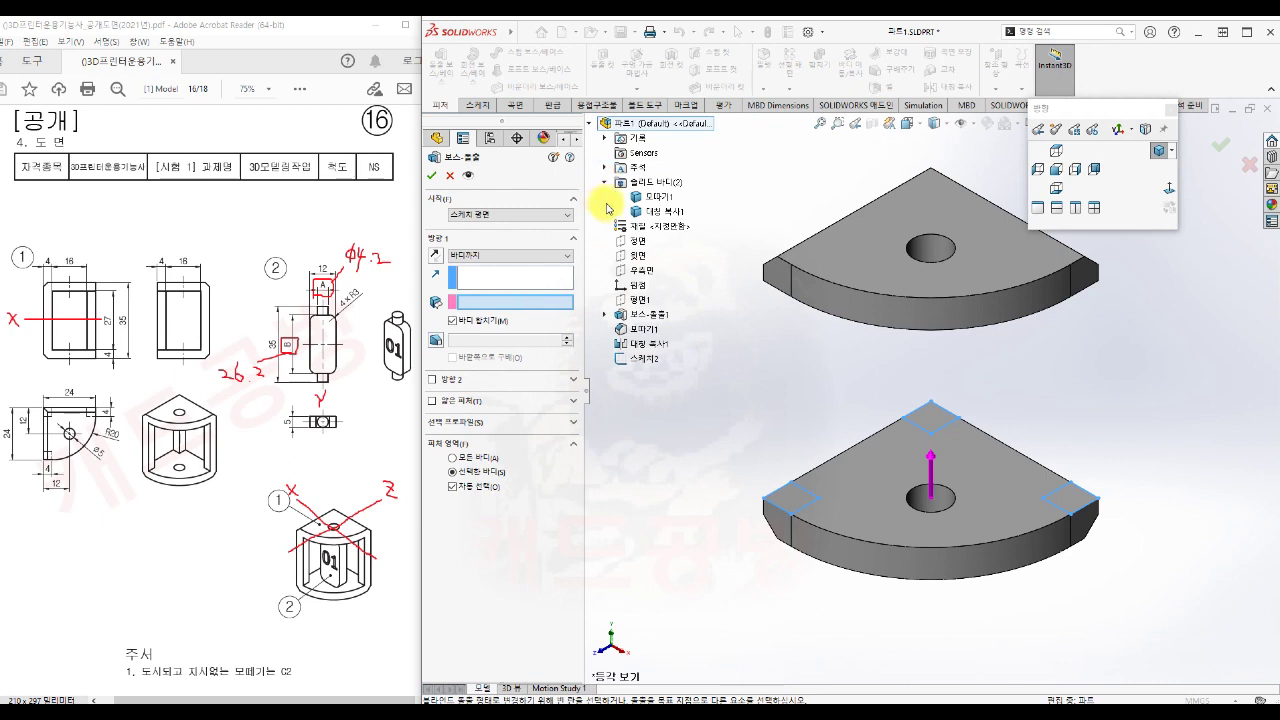
click(660, 197)
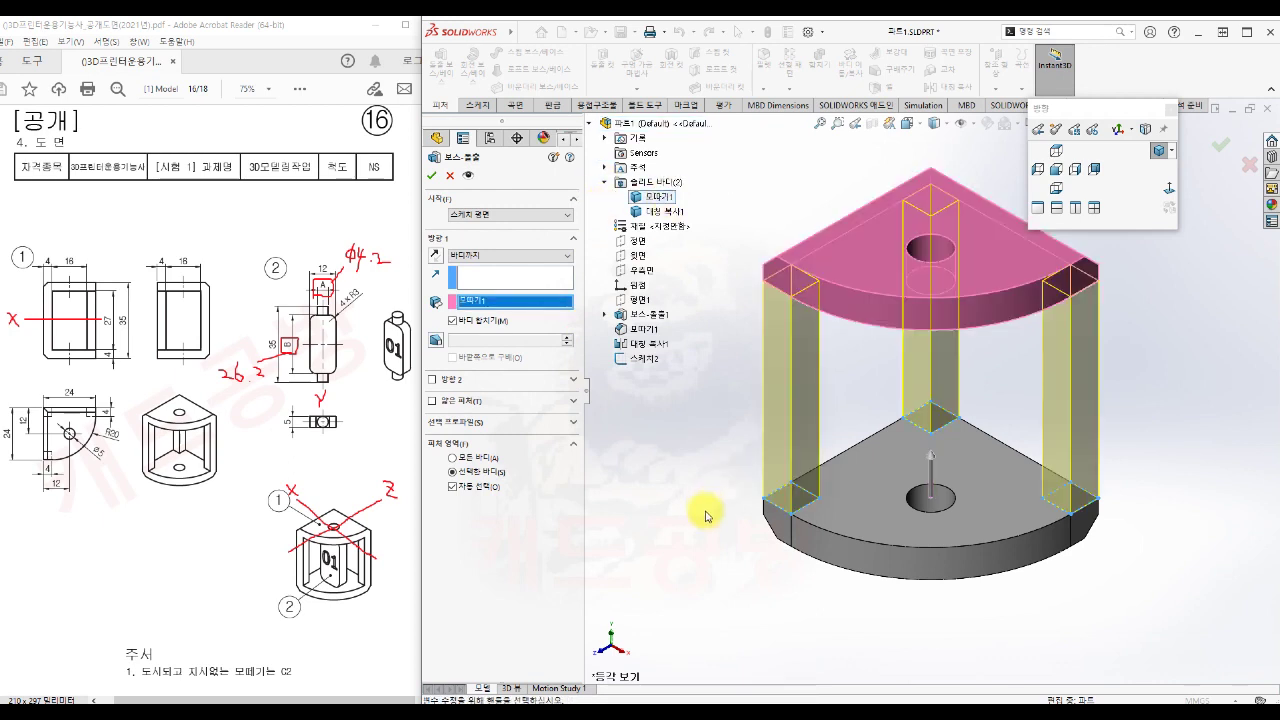
middle_drag(704, 512, 710, 461)
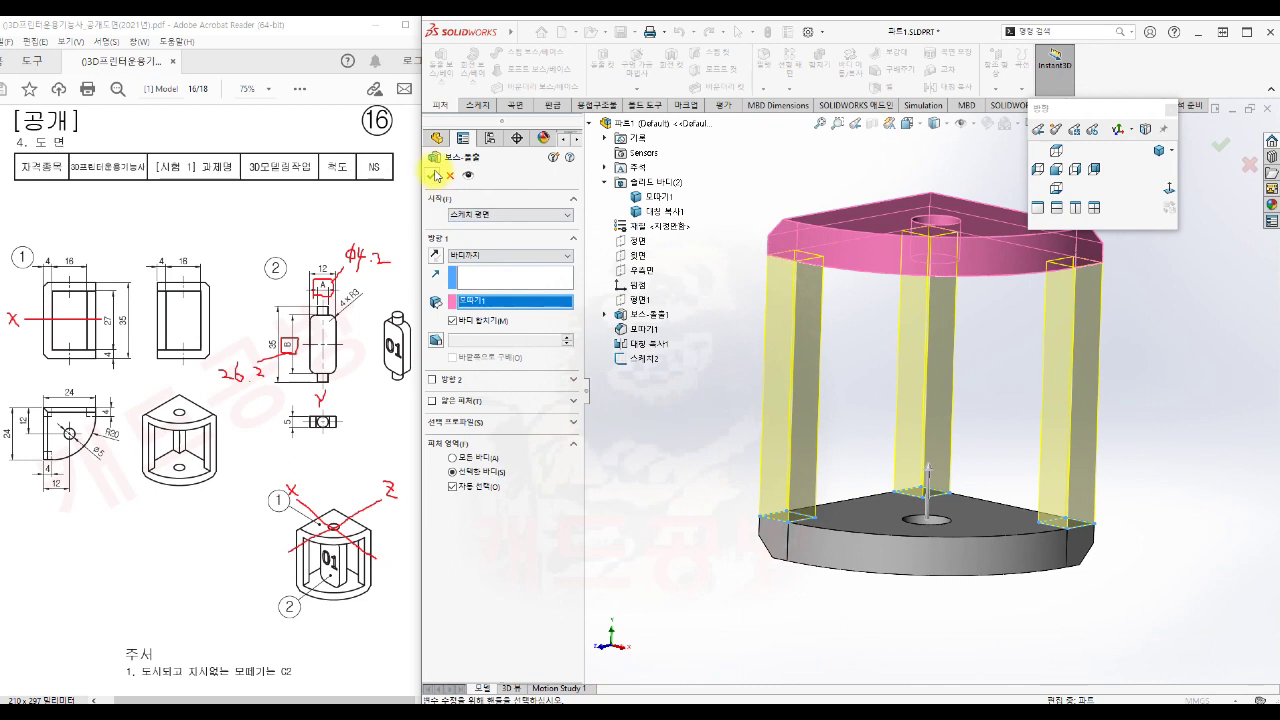
click(434, 178)
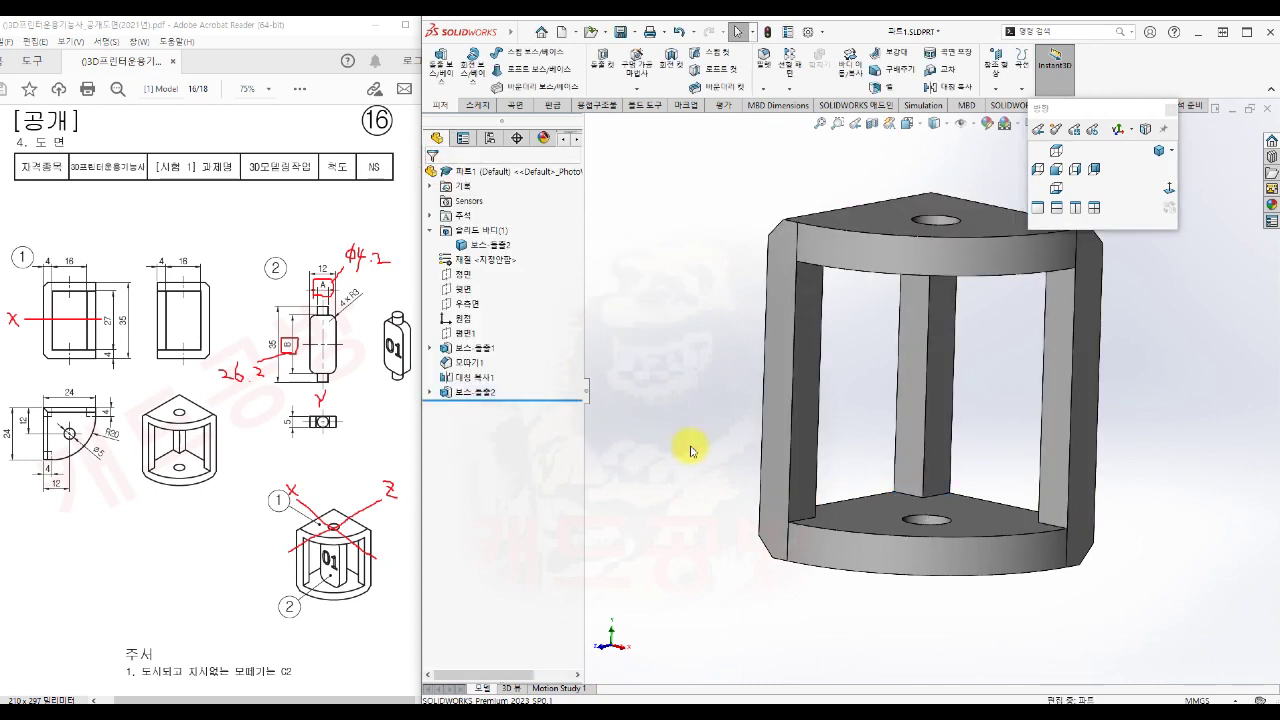
Examine the finished frame from the isometric, front and right views against drawing part 1
mouse_move(691, 445)
middle_down()
mouse_move(681, 472)
mouse_move(694, 466)
middle_up()
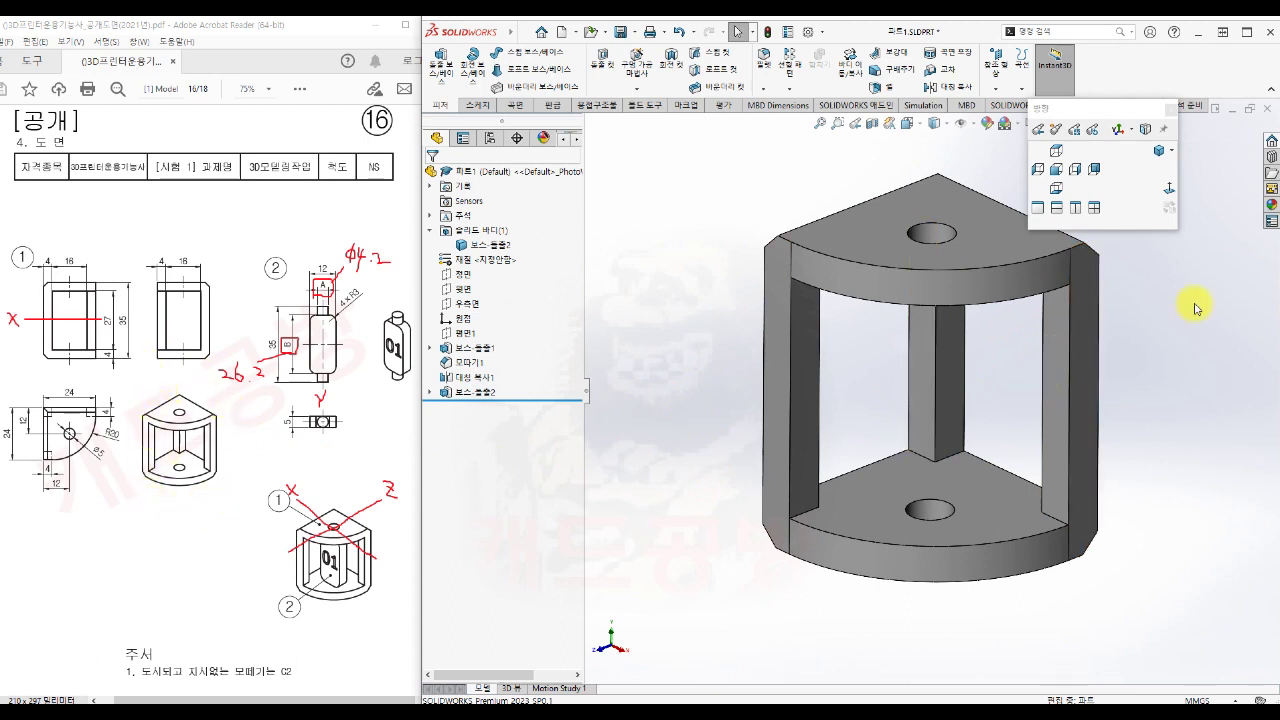
click(1159, 150)
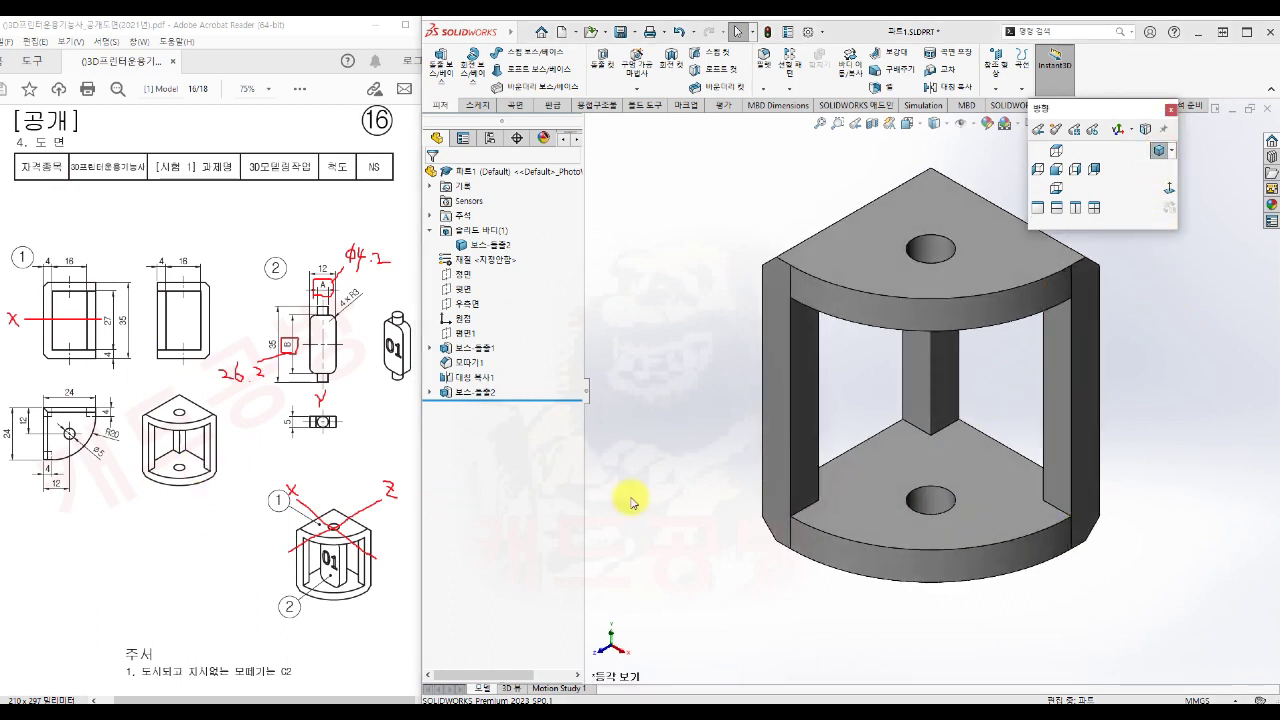
click(1056, 169)
scroll(940, 352, up, 3)
scroll(1110, 280, down, 1)
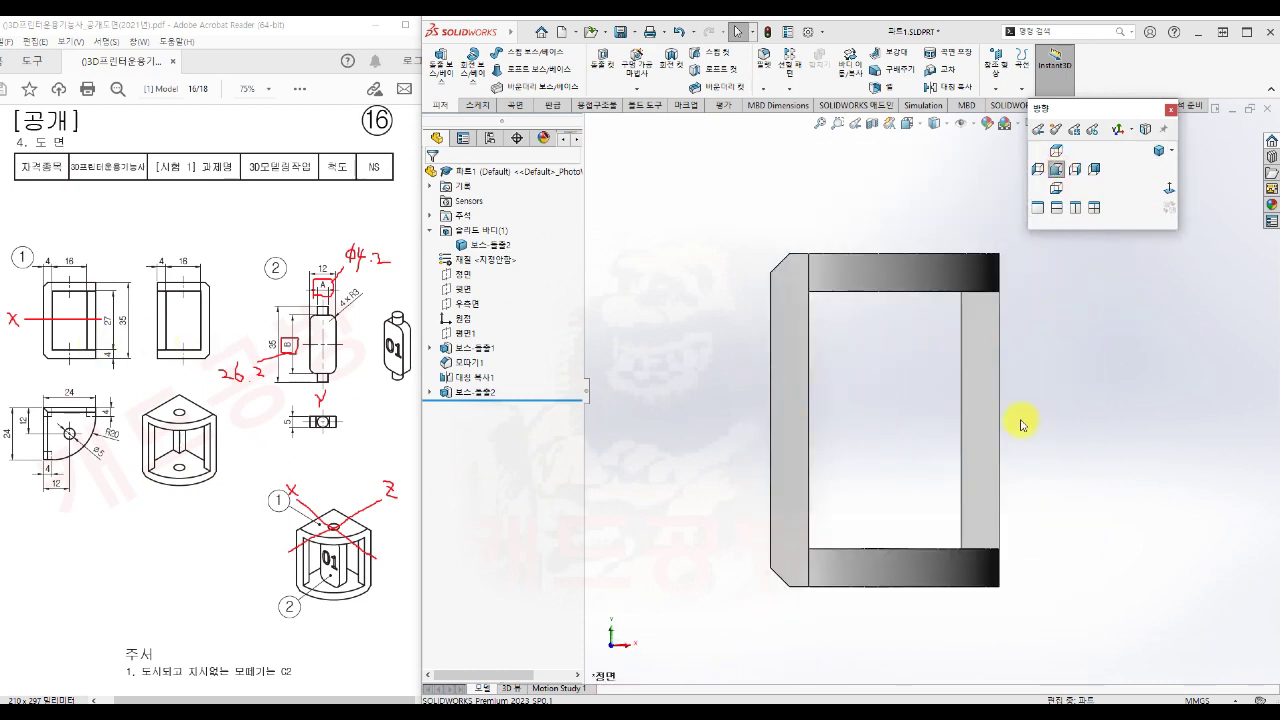
click(1075, 169)
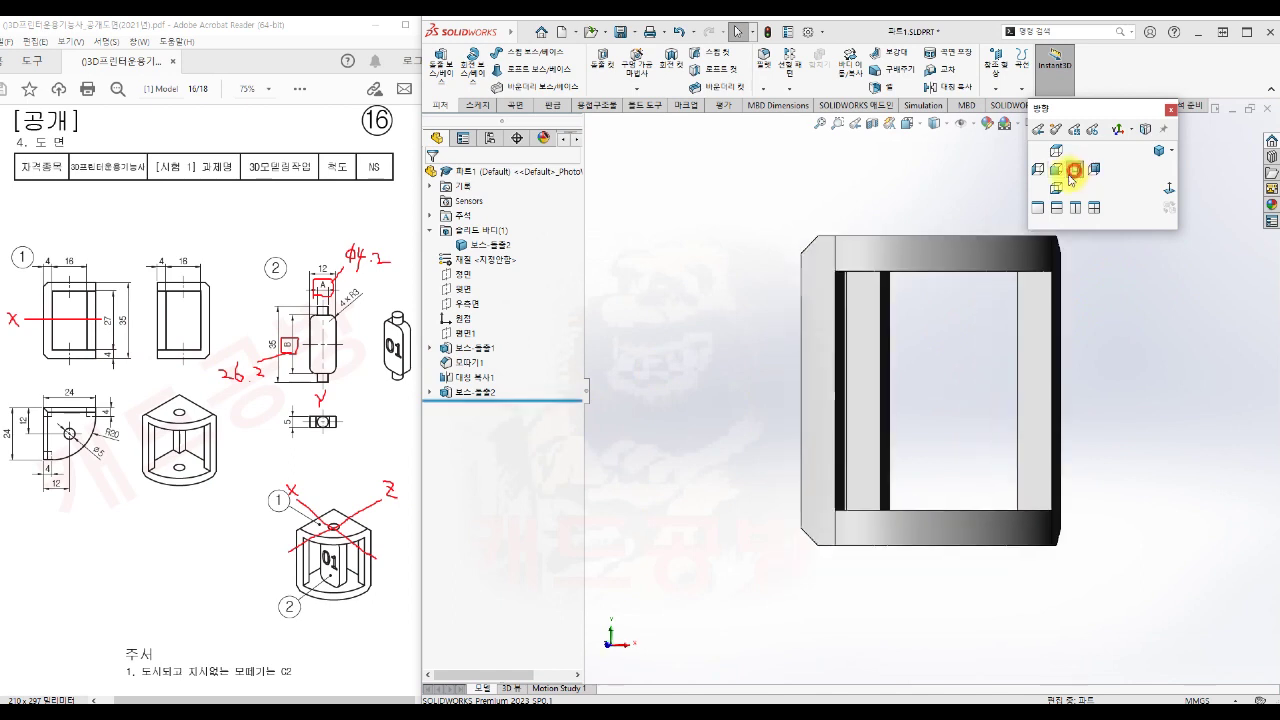
scroll(910, 343, up, 2)
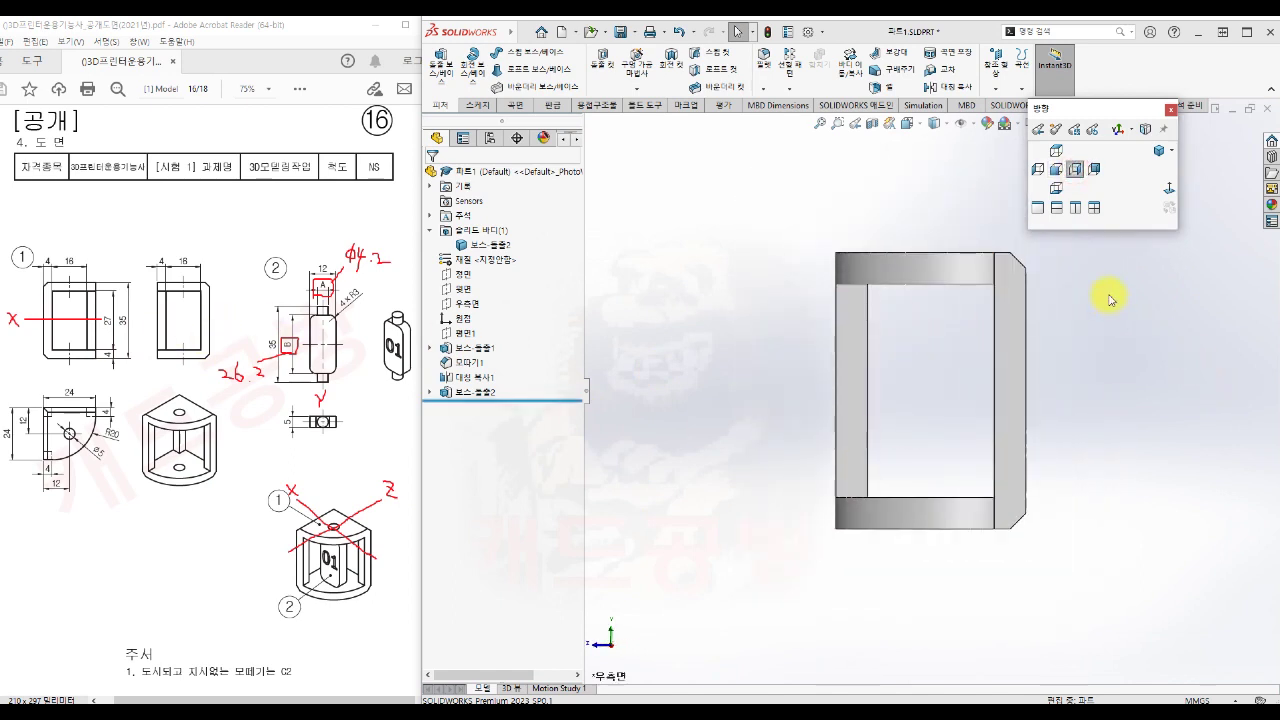
click(1158, 150)
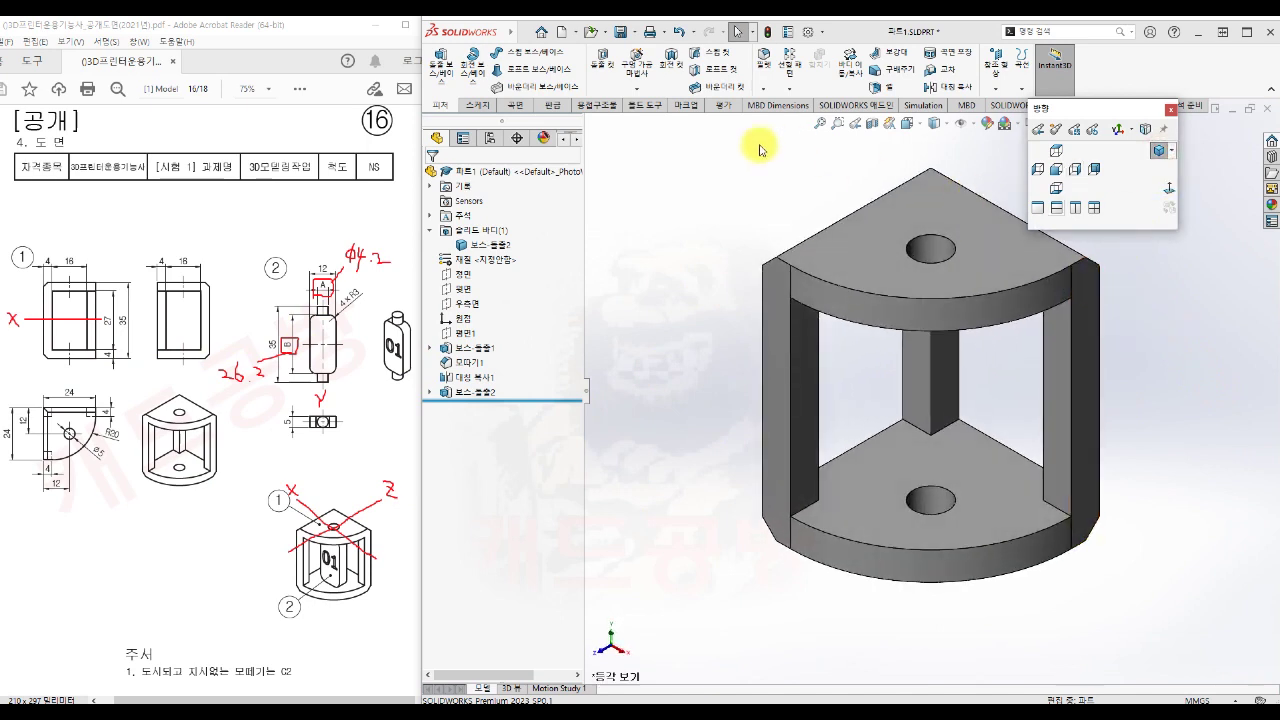
Save the finished frame part and close its document
click(620, 32)
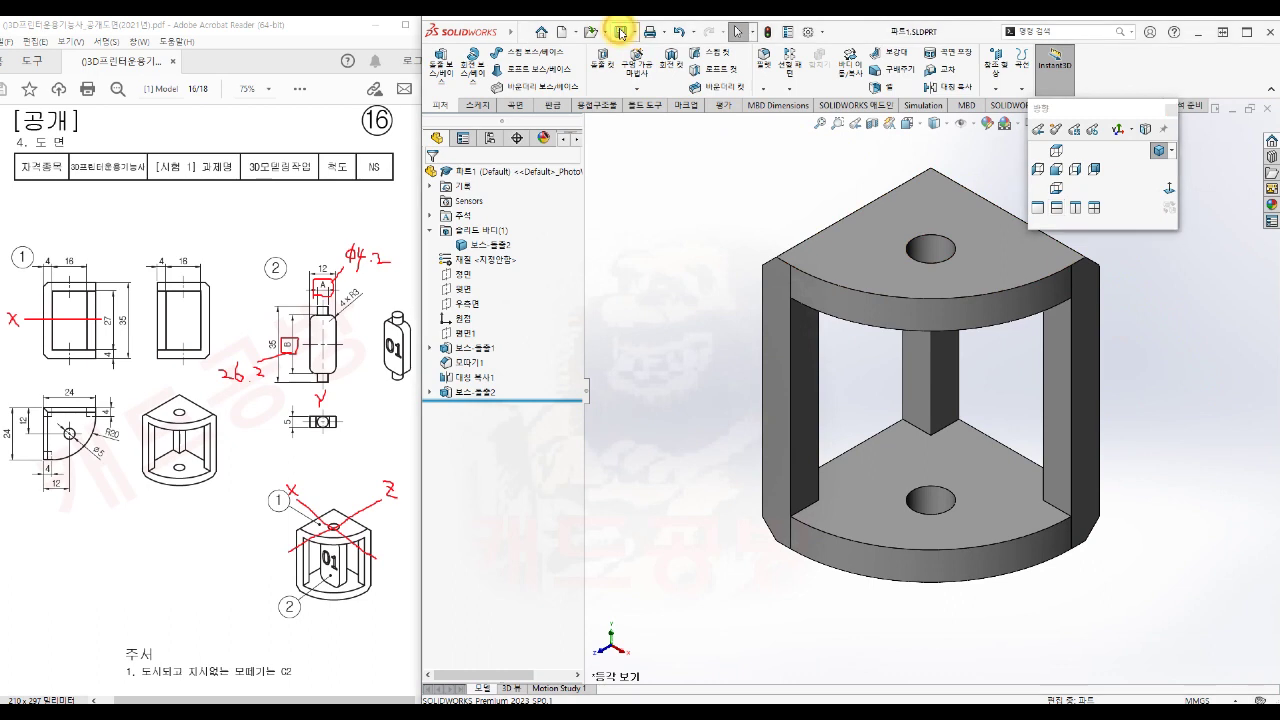
click(1268, 109)
Create a new part from the 내부품 template and save it as 파트2.SLDPRT in folder 16
click(561, 33)
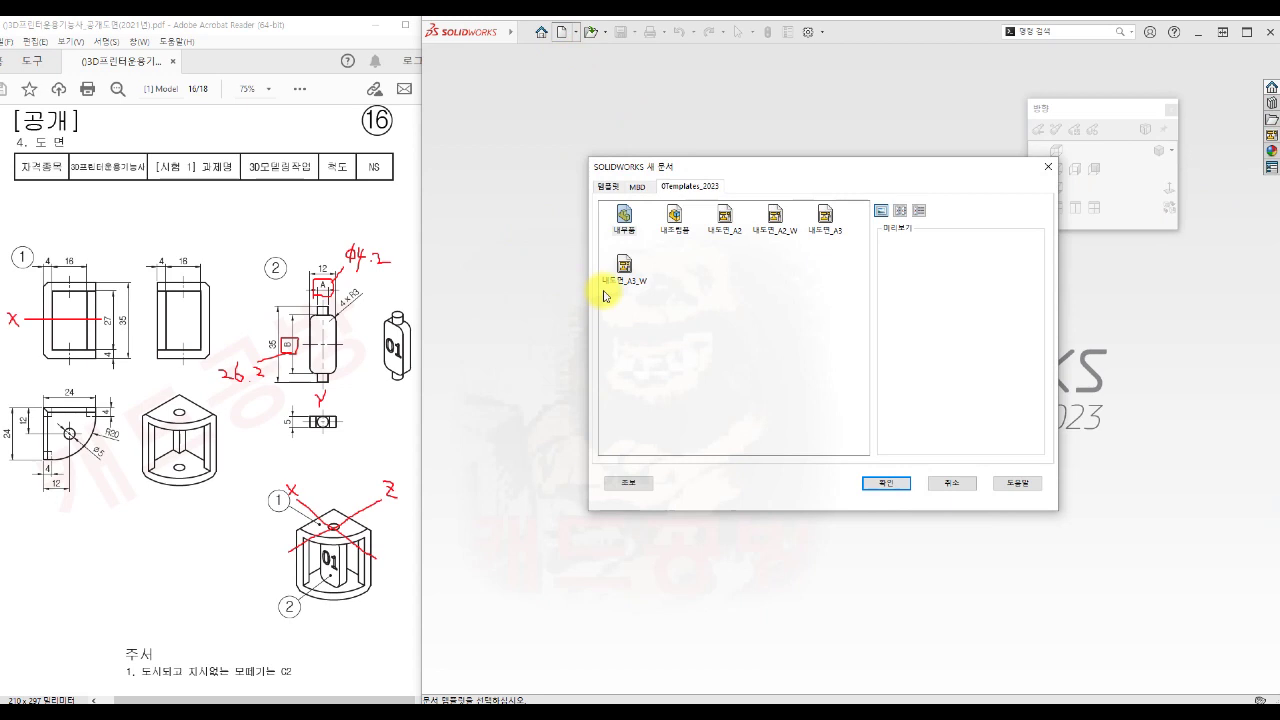
click(624, 215)
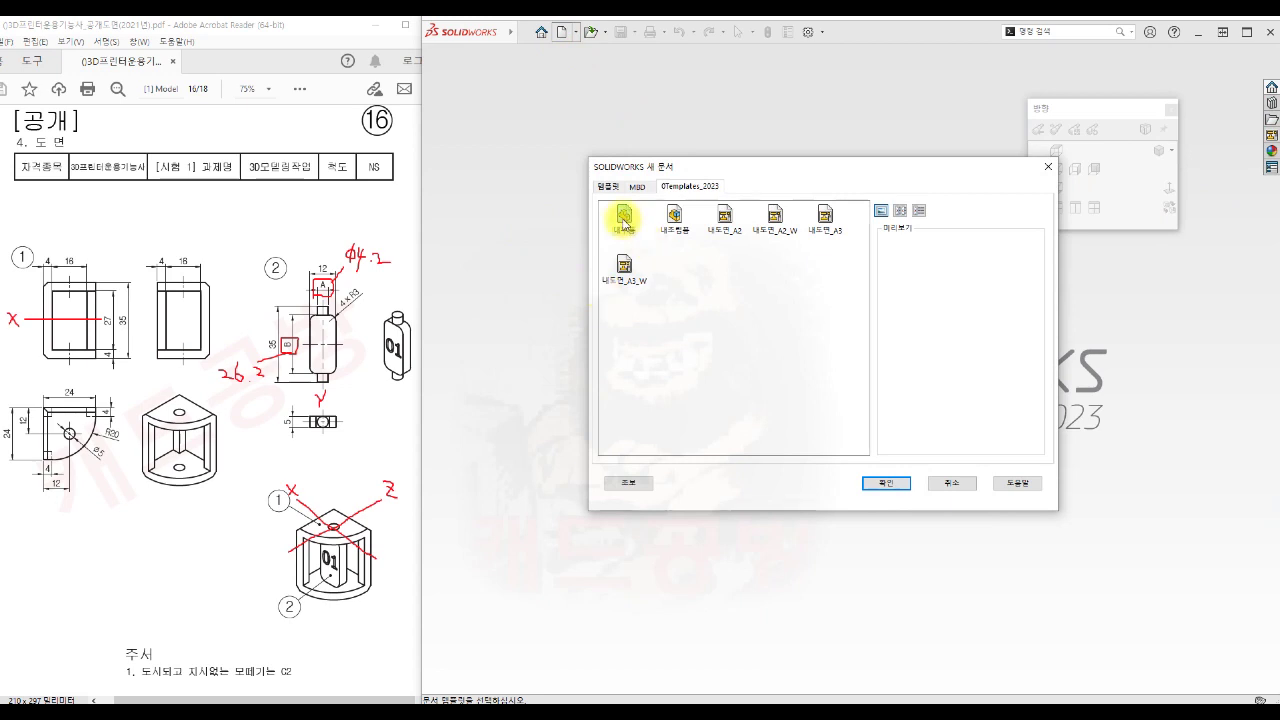
click(889, 485)
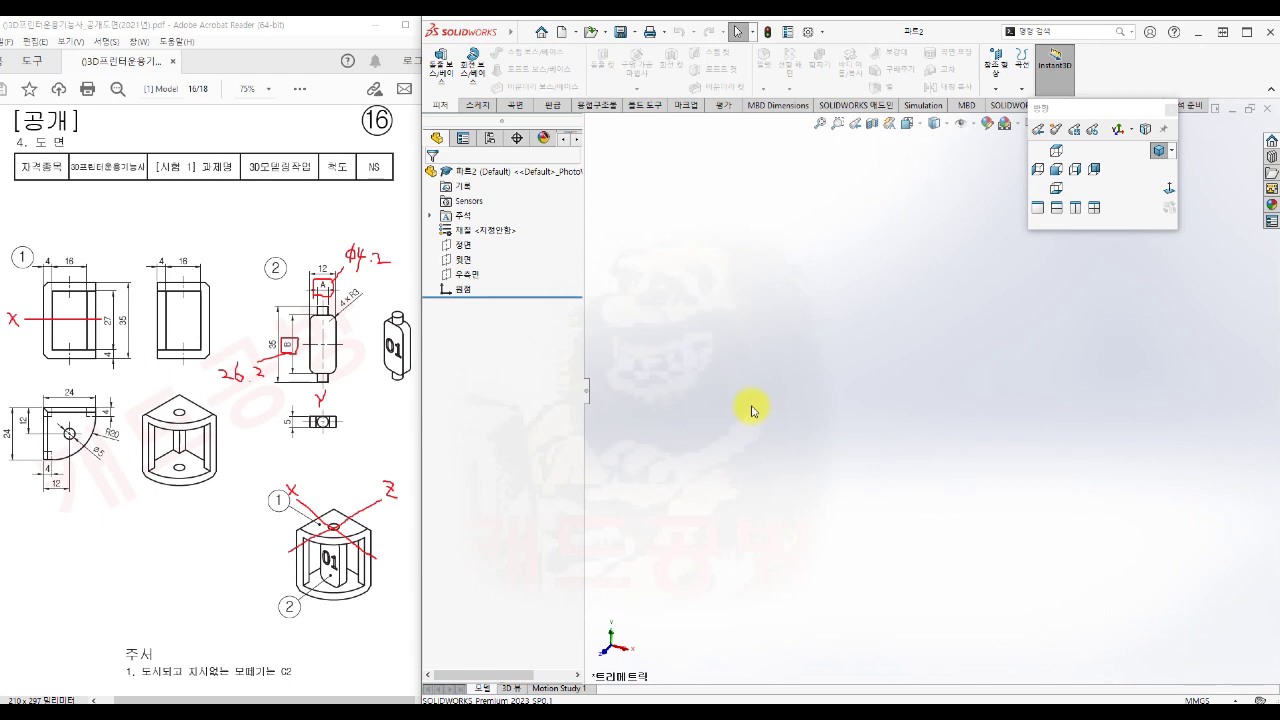
click(630, 32)
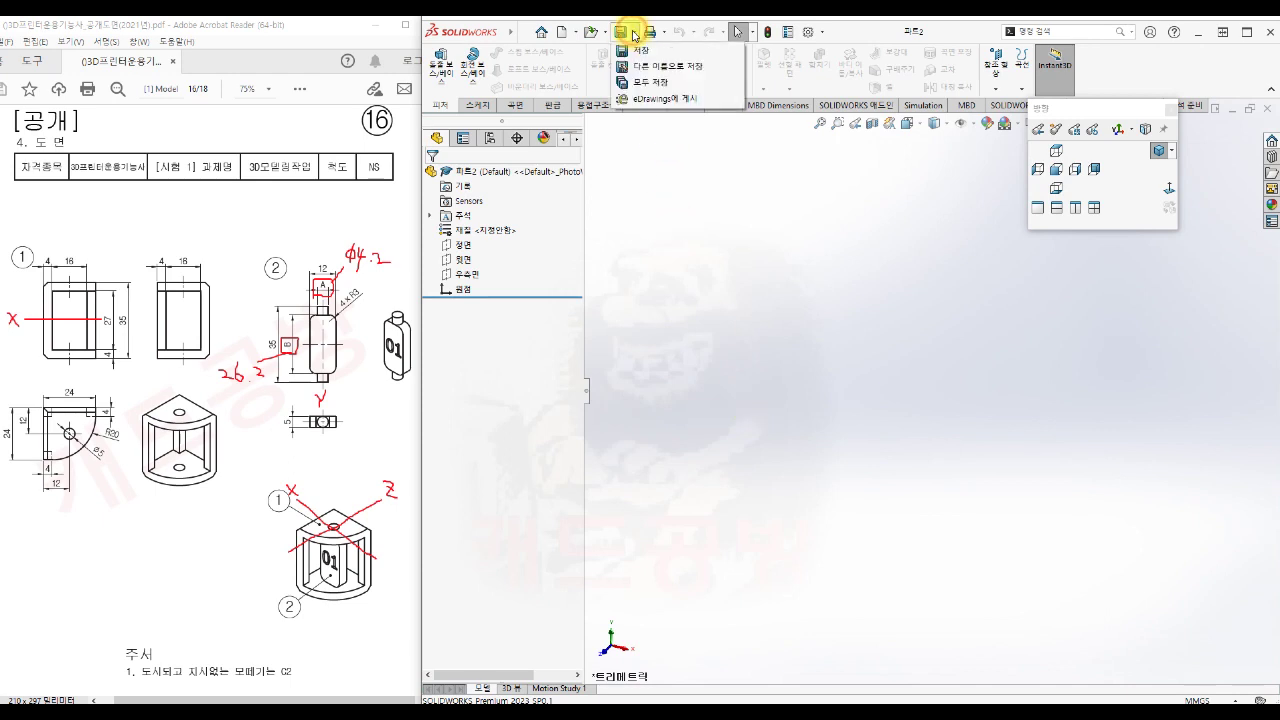
click(640, 67)
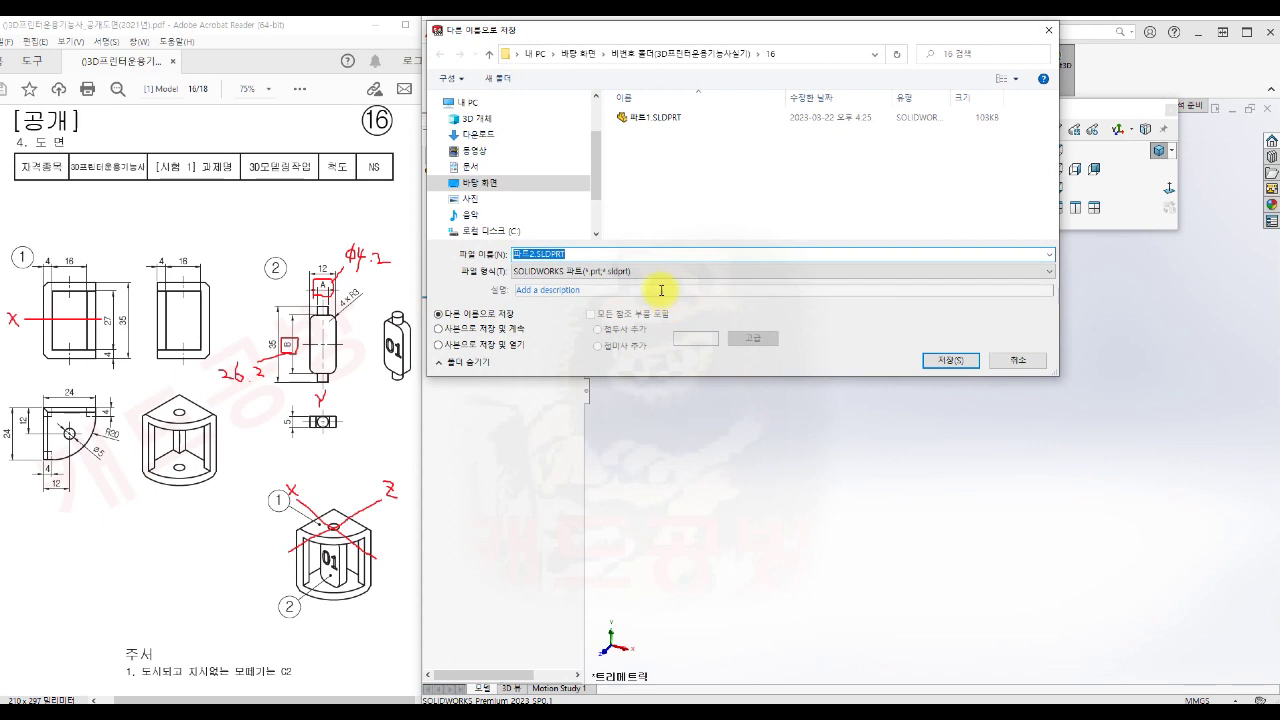
click(950, 360)
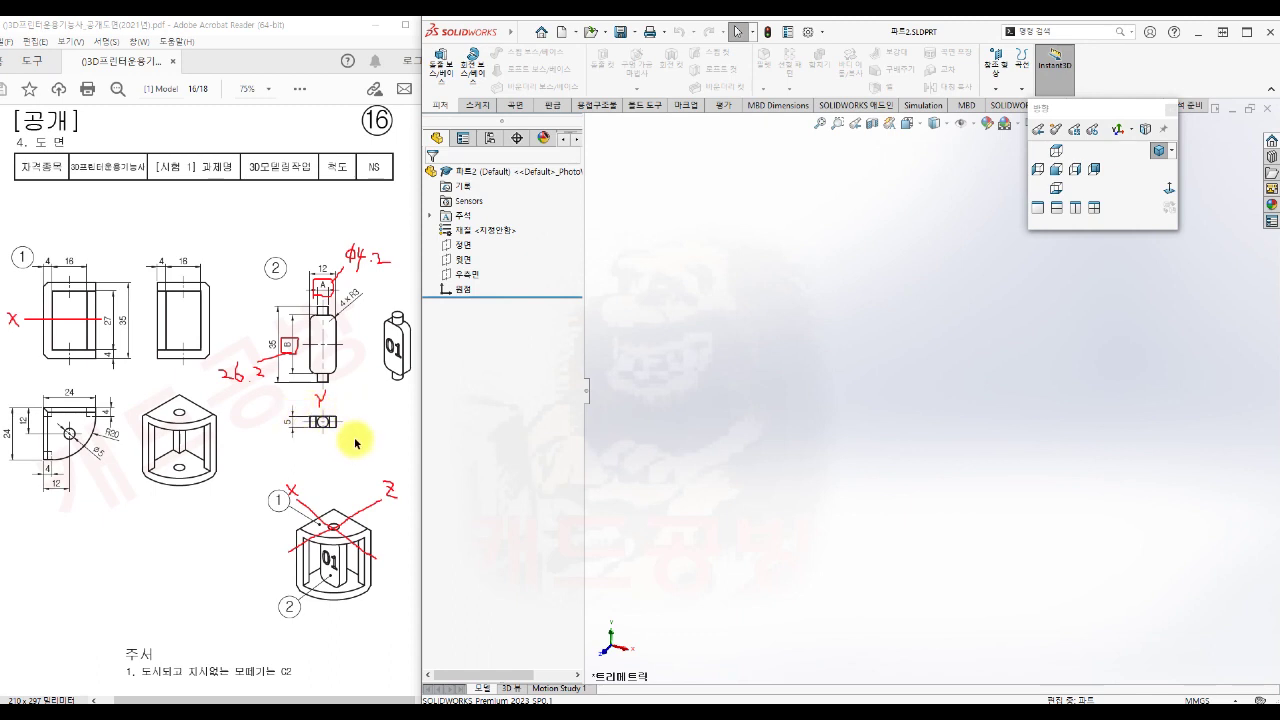
Sketch a circle of diameter 4.2 mm centred on the origin on the top plane (윗면)
click(468, 258)
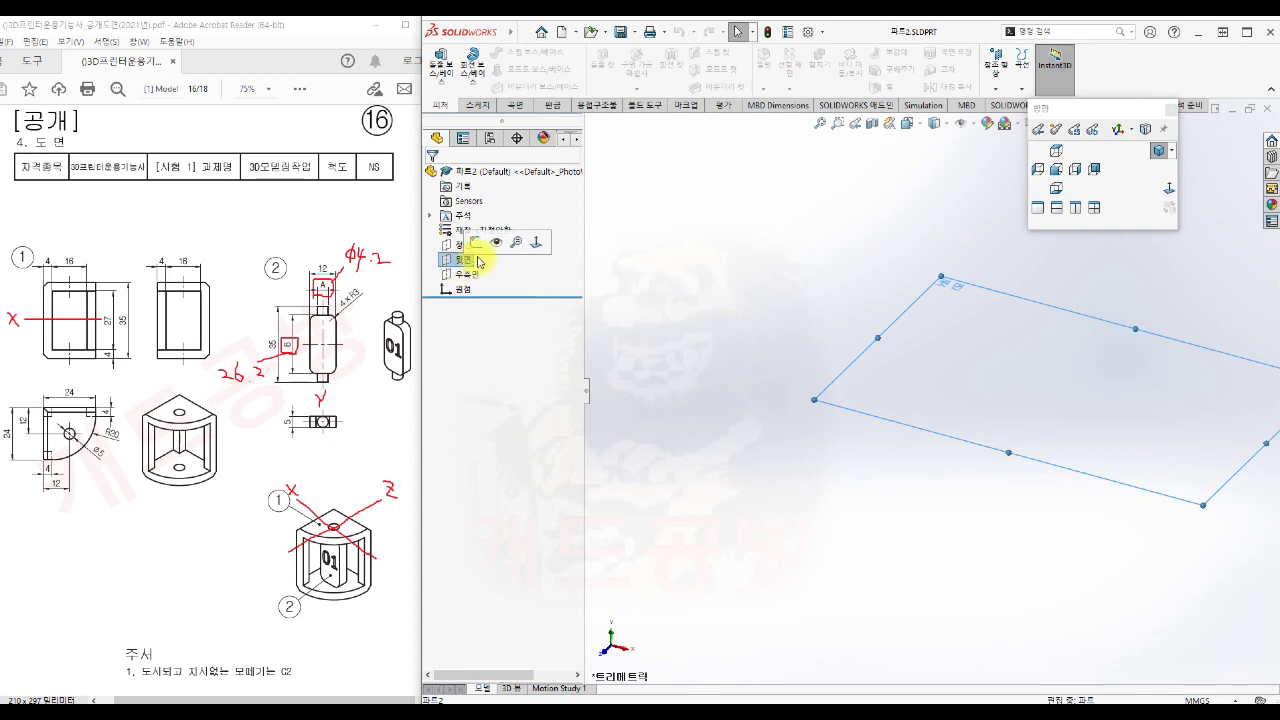
click(476, 242)
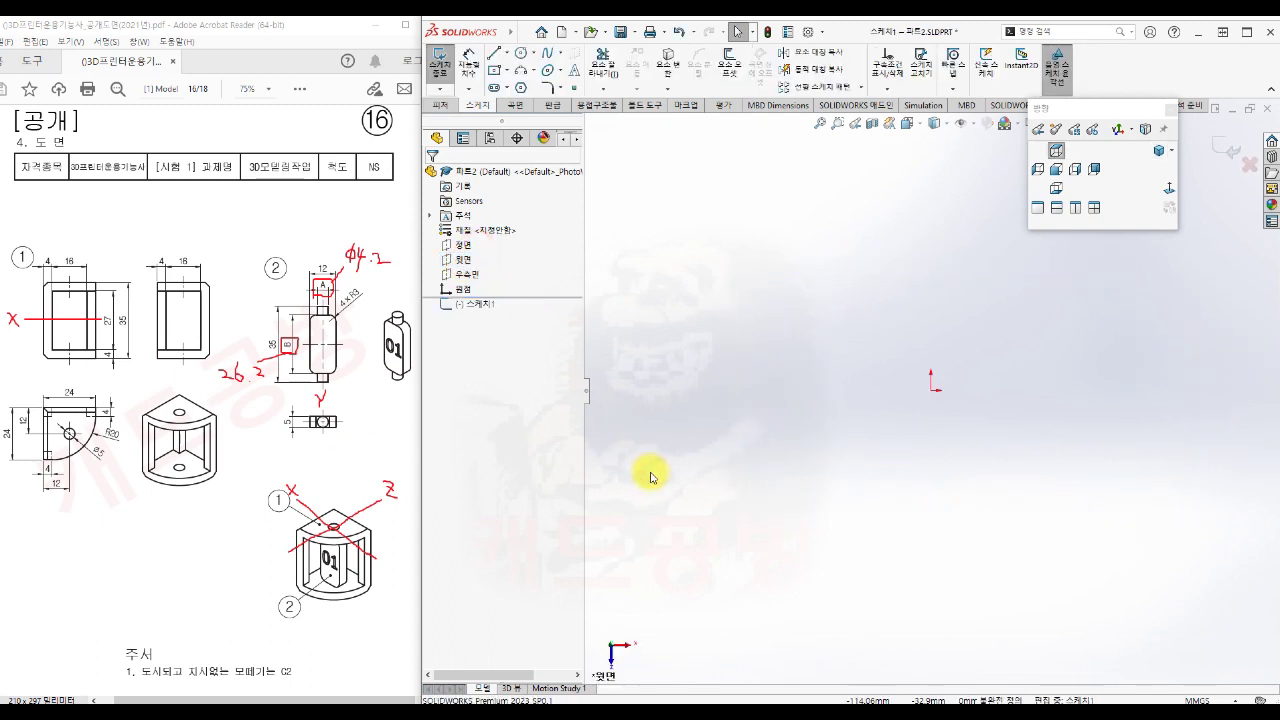
key(s)
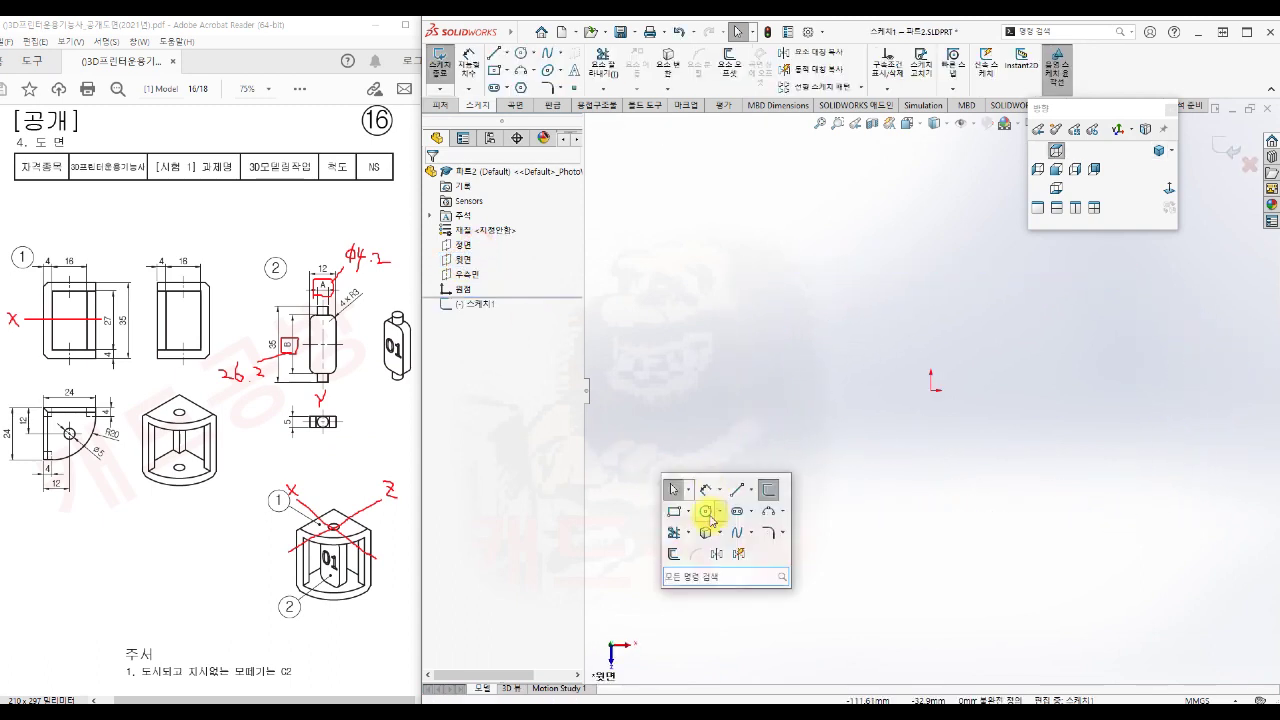
click(707, 504)
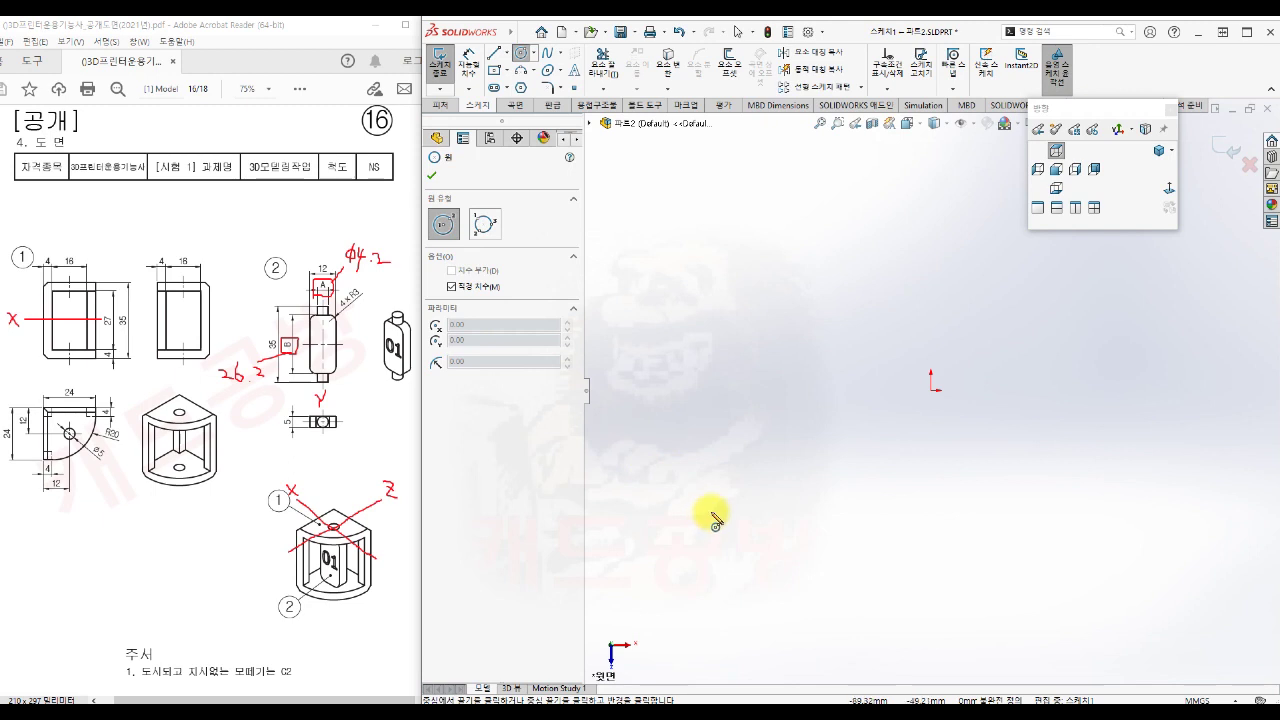
click(931, 392)
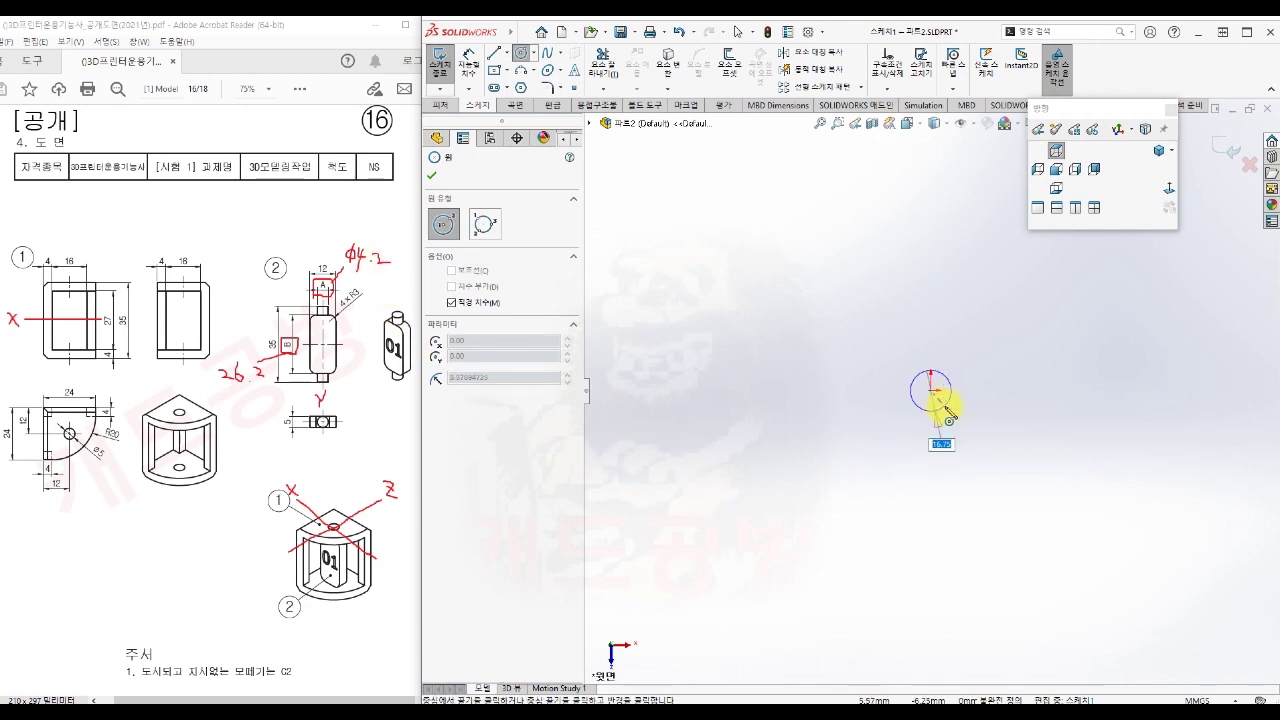
text(4.2)
key(Return)
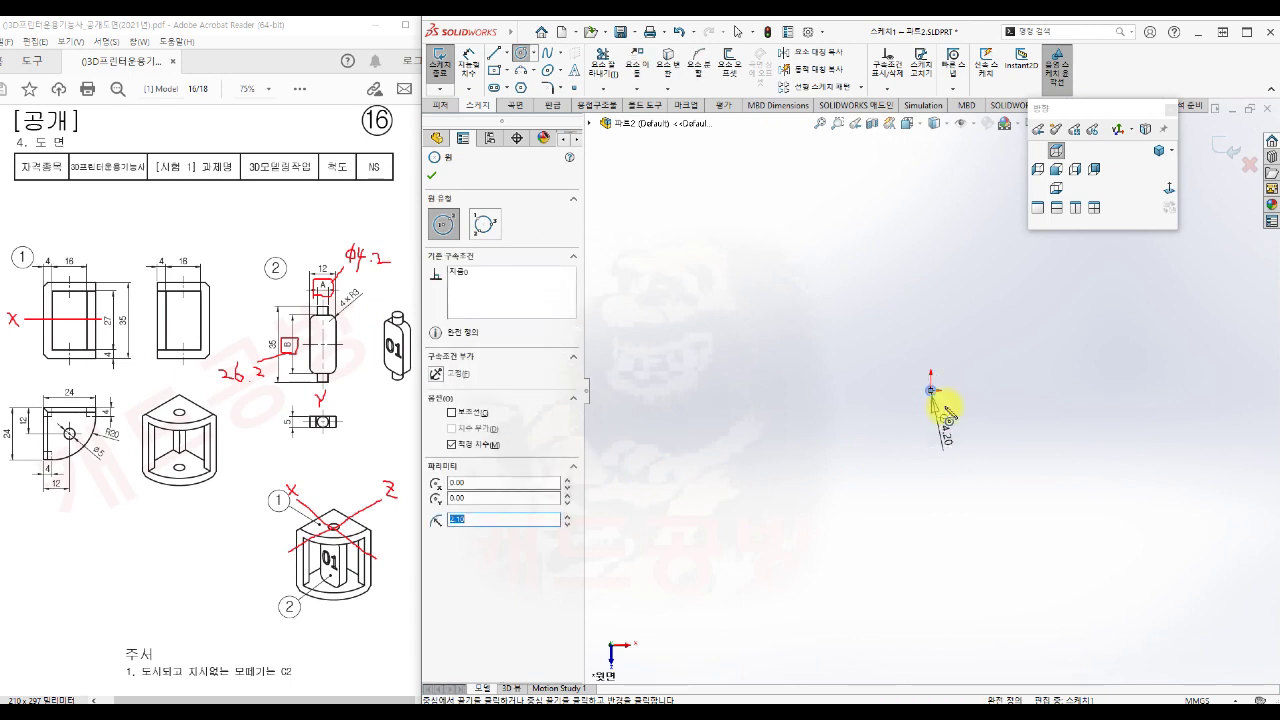
Move the circle's diameter dimension text close beside the circle in the sketch
scroll(943, 404, down, 7)
key(Escape)
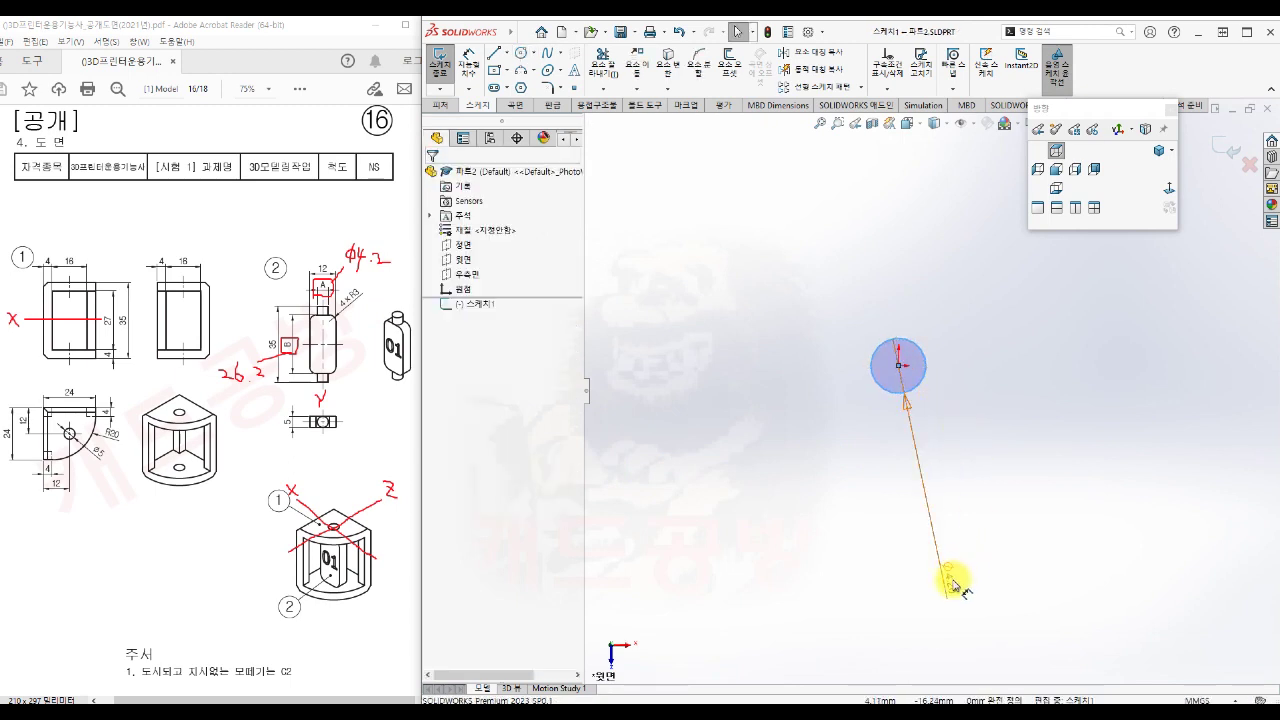
drag(955, 585, 943, 394)
scroll(929, 377, down, 3)
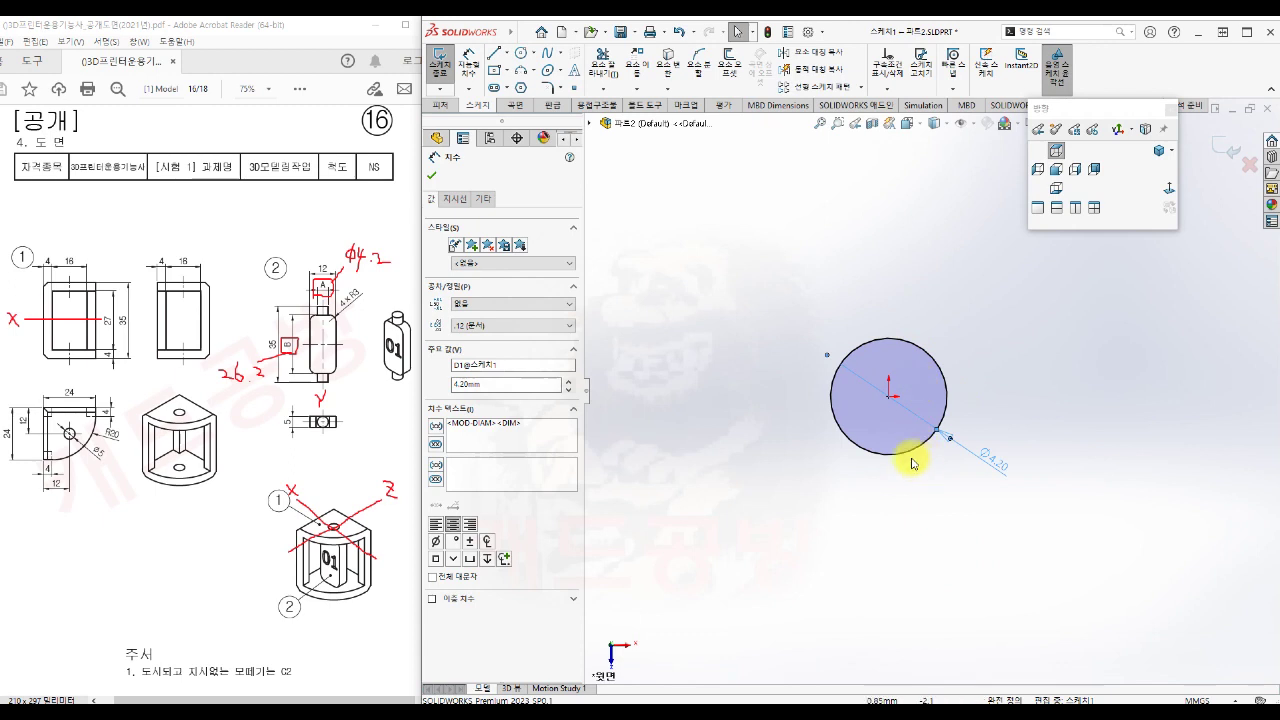
click(873, 535)
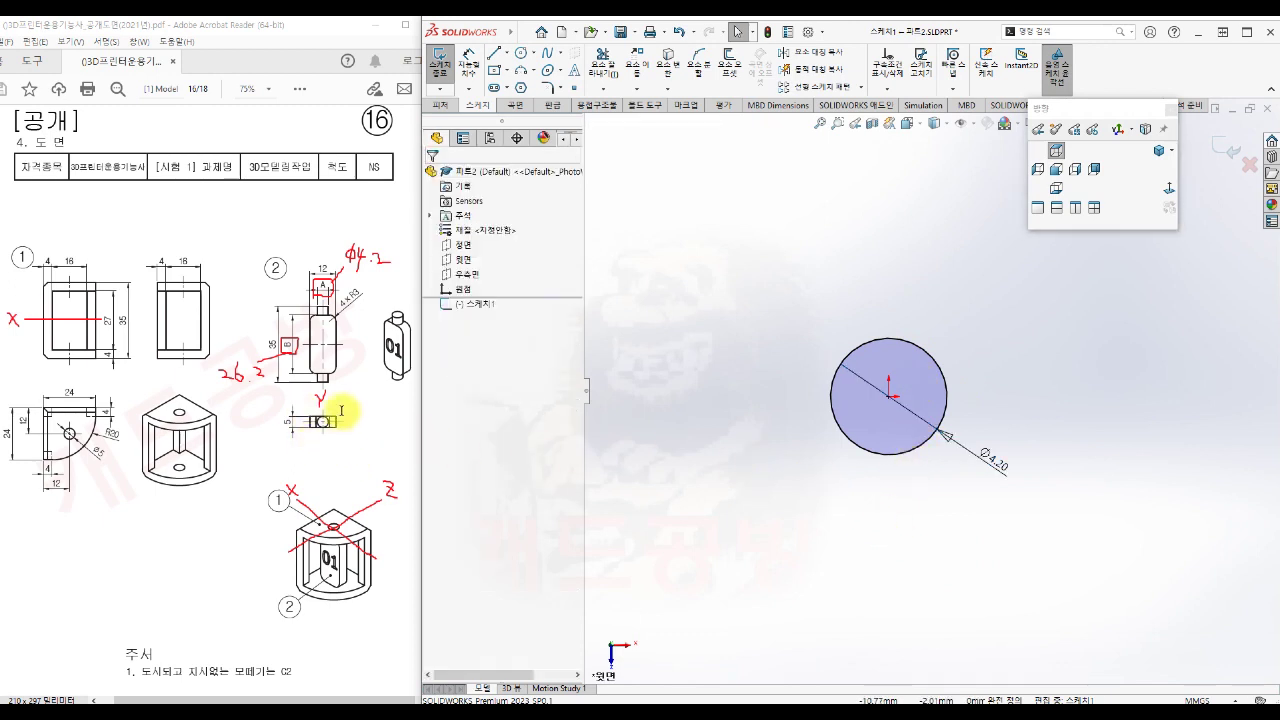
Sketch a centre rectangle 12 mm wide and 5 mm high on the origin around the circle, and exit the sketch
key(s)
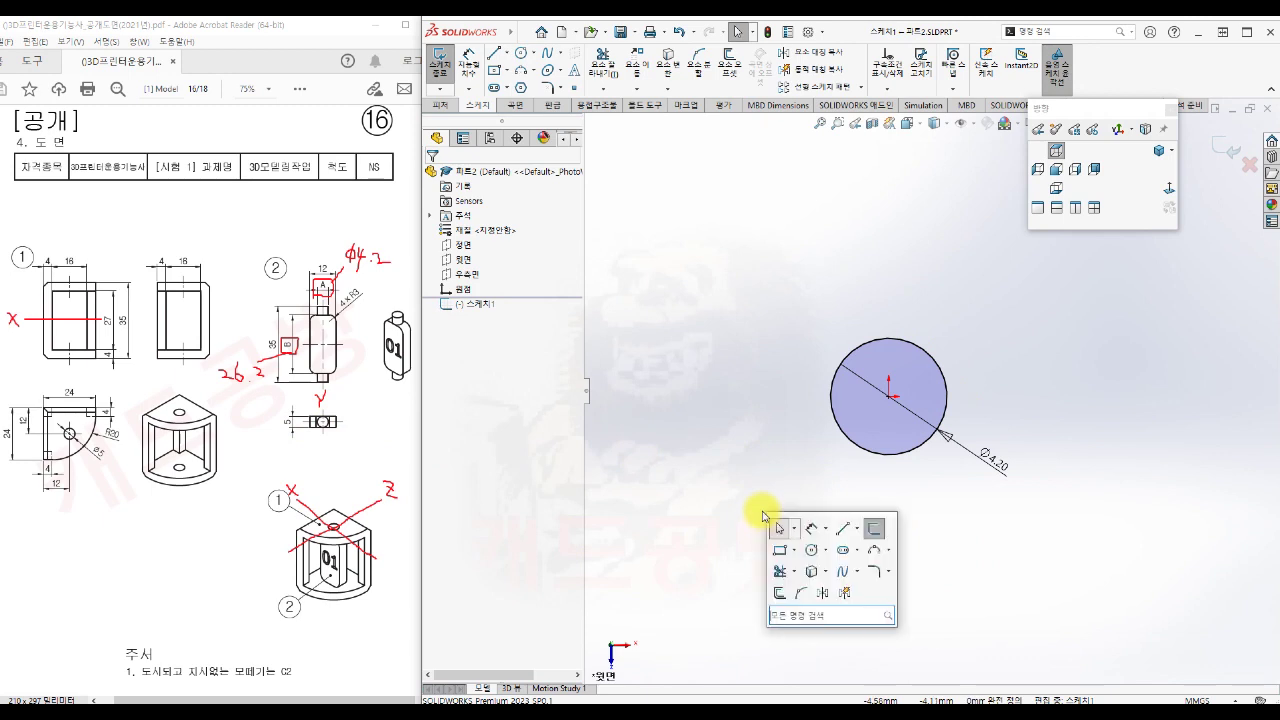
click(795, 553)
click(800, 585)
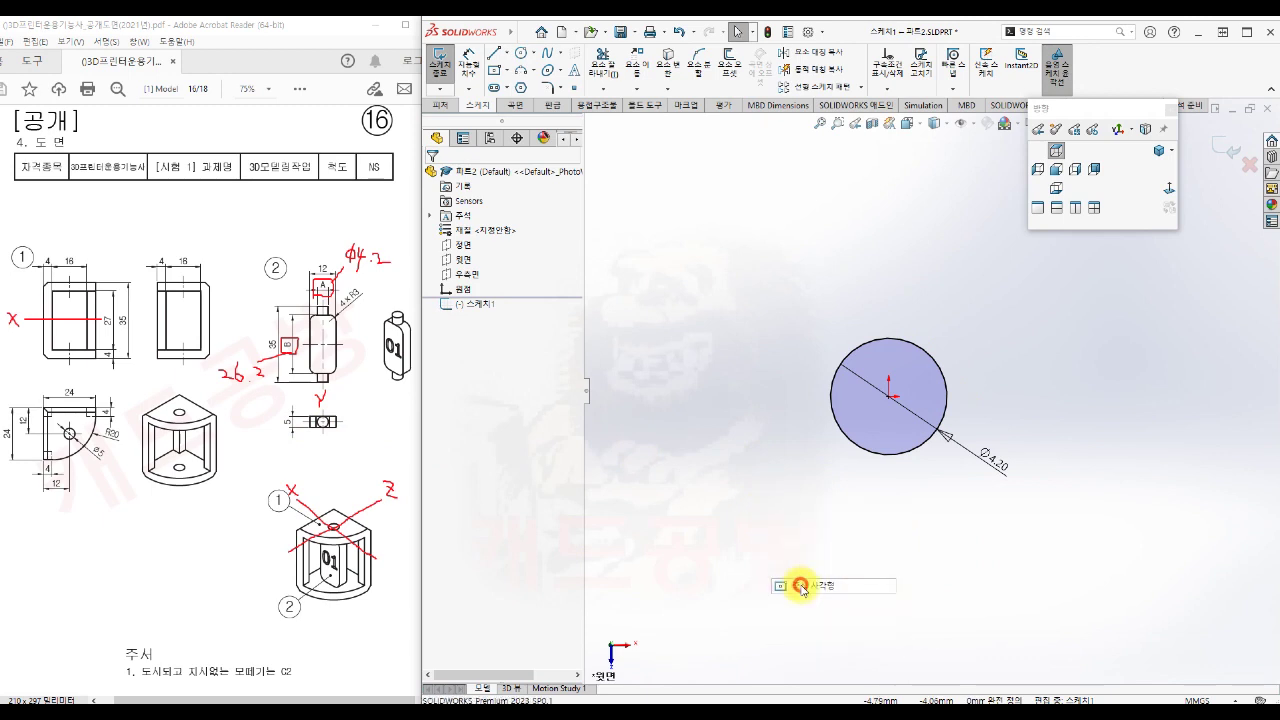
click(888, 396)
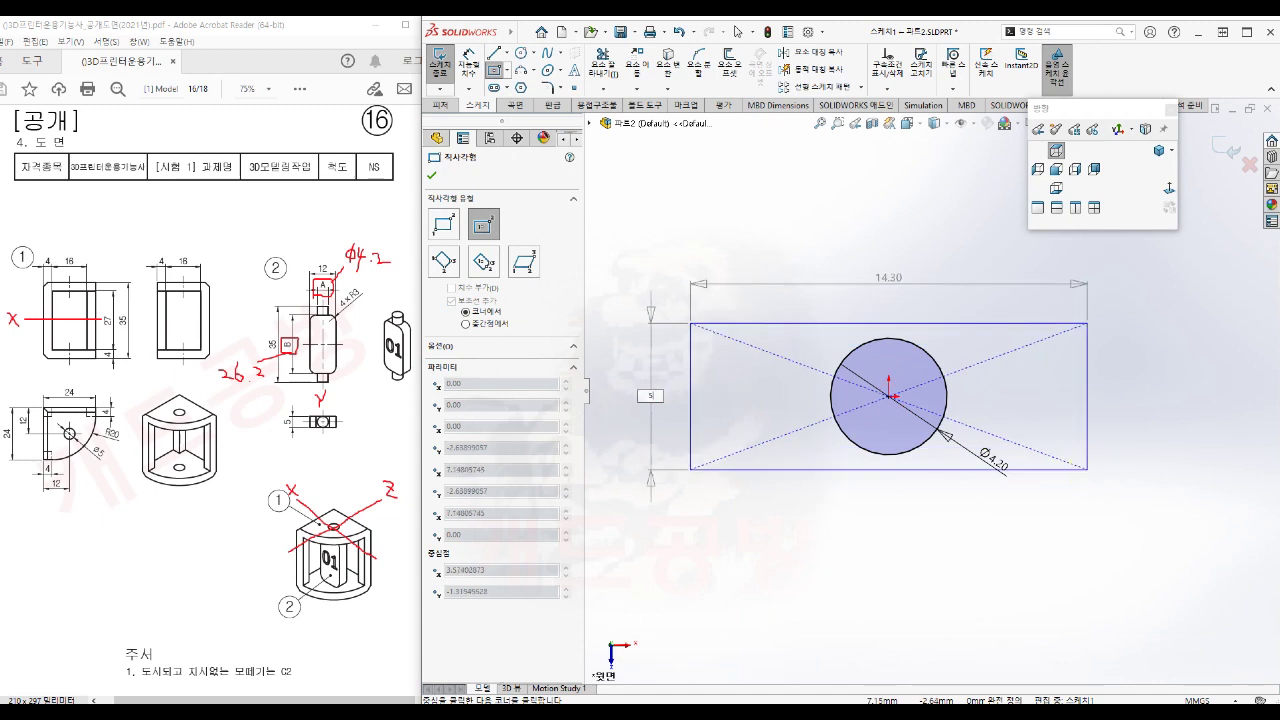
text(5)
key(Tab)
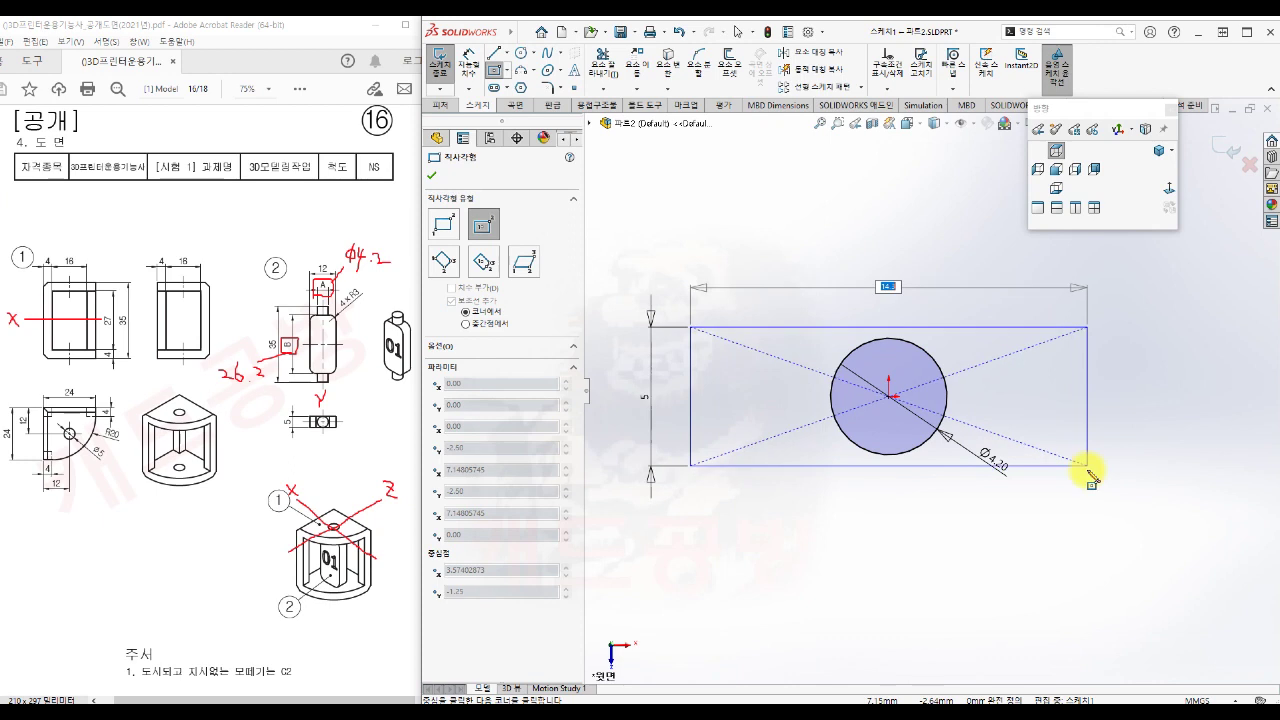
text(12)
key(Return)
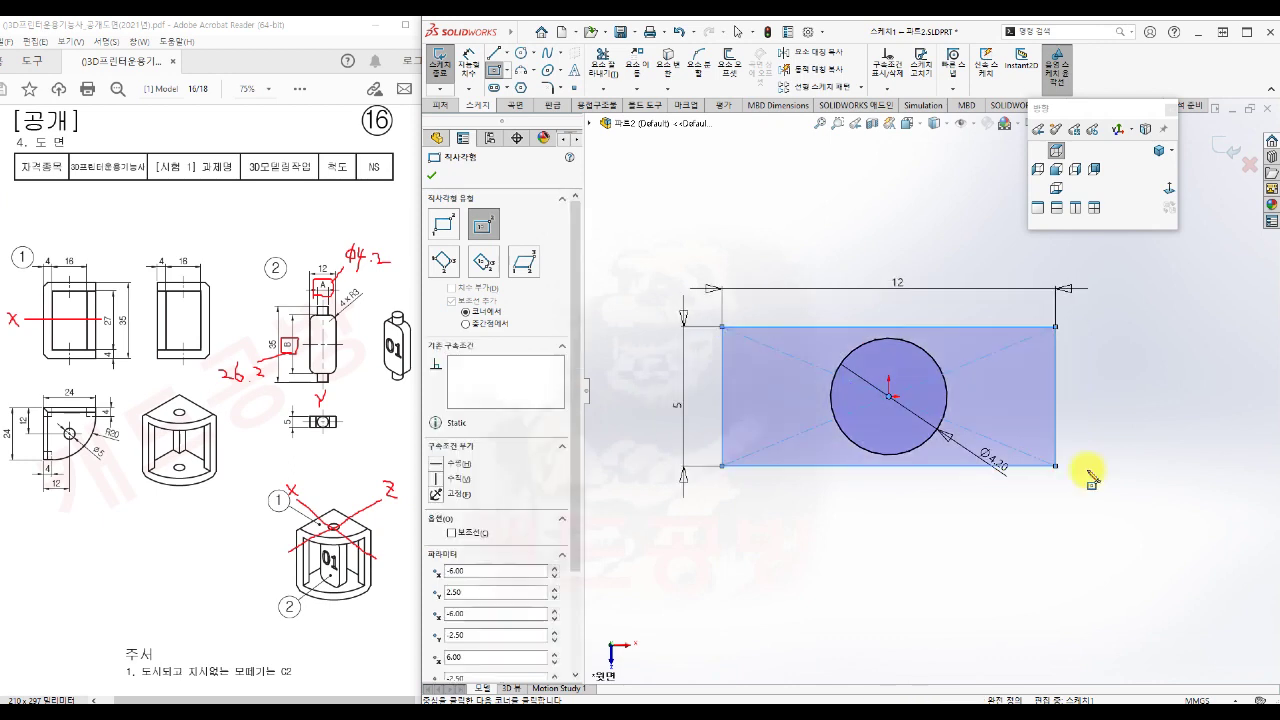
key(Escape)
key(z)
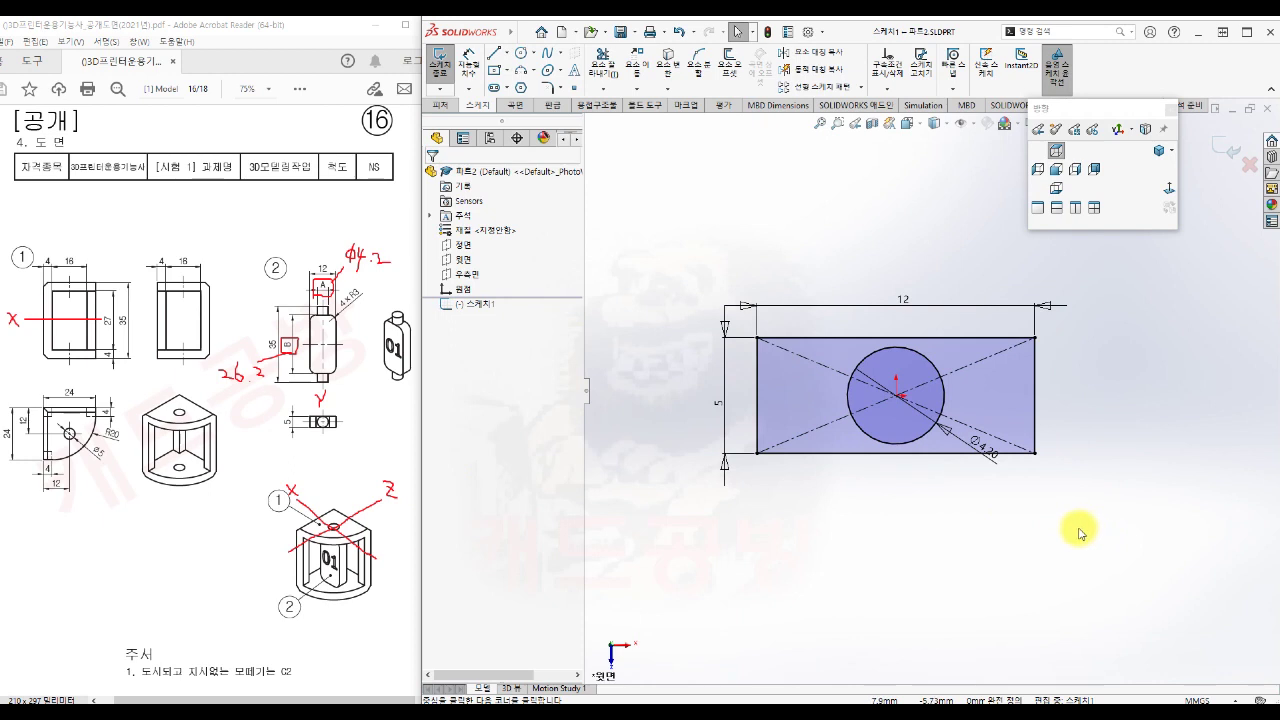
key(s)
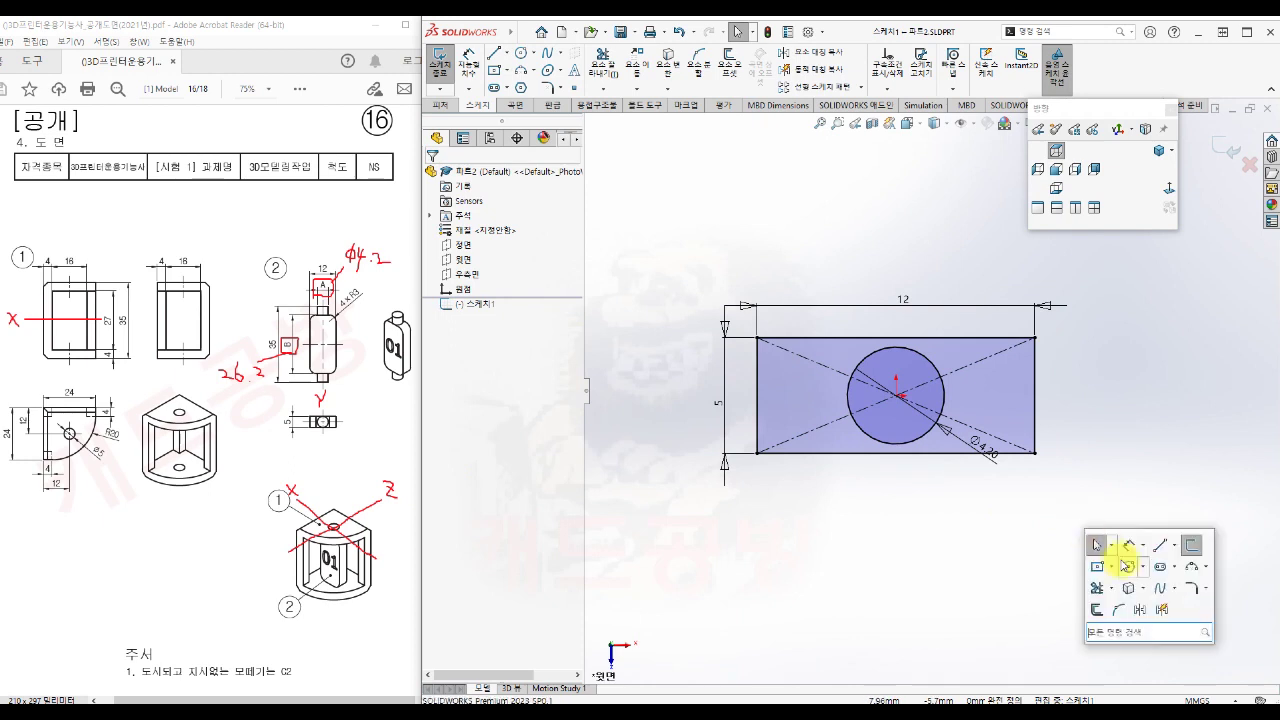
click(1196, 545)
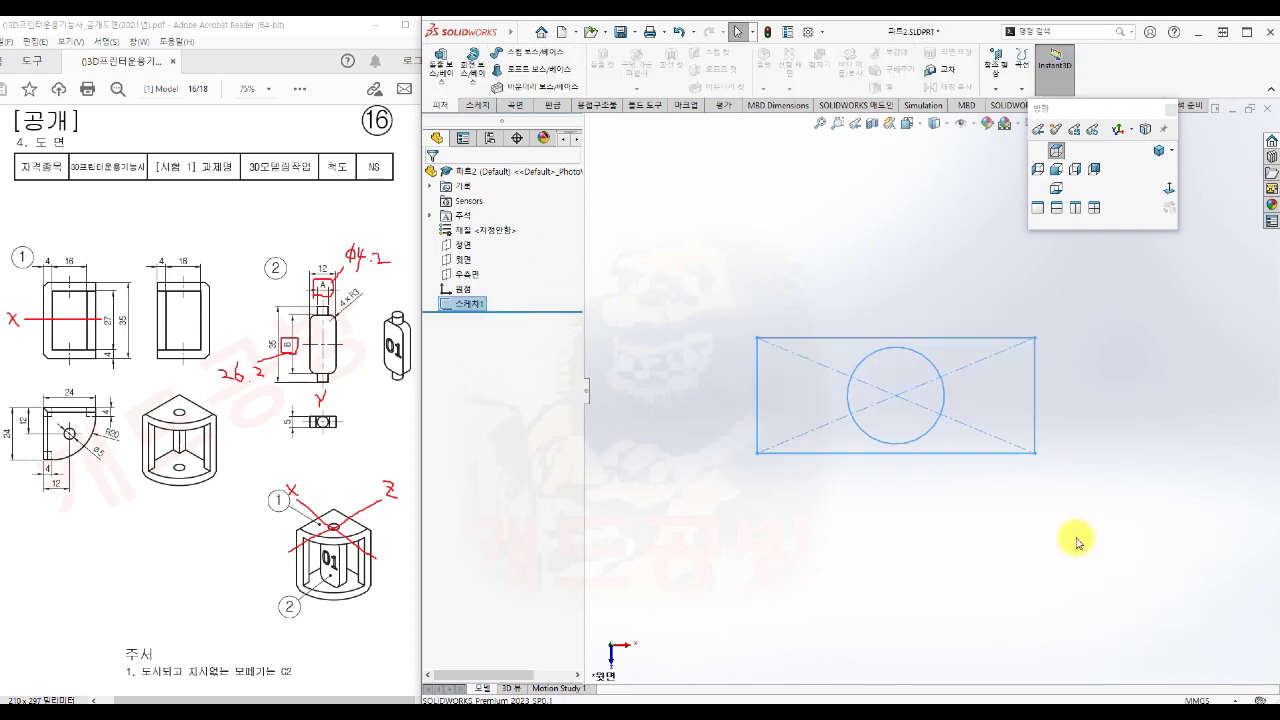
Extrude only the circular region 35 mm in total, symmetrically about the sketch plane (중간 평면)
key(s)
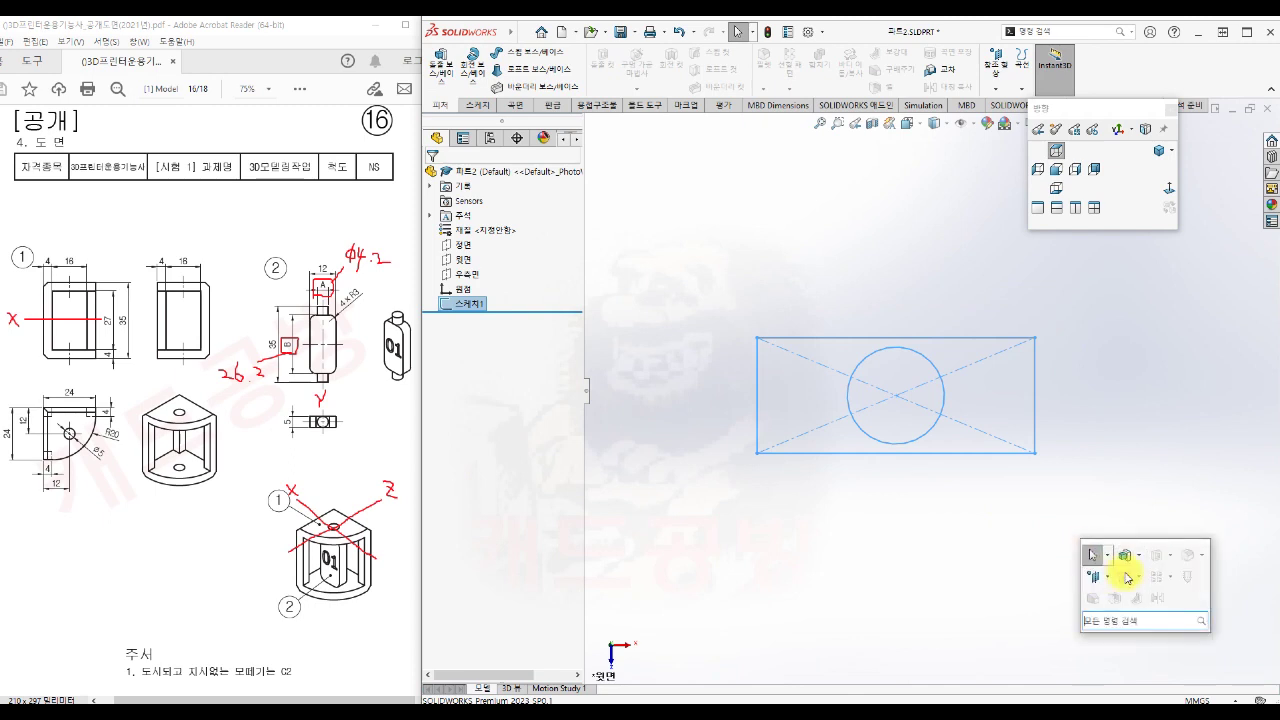
click(1126, 556)
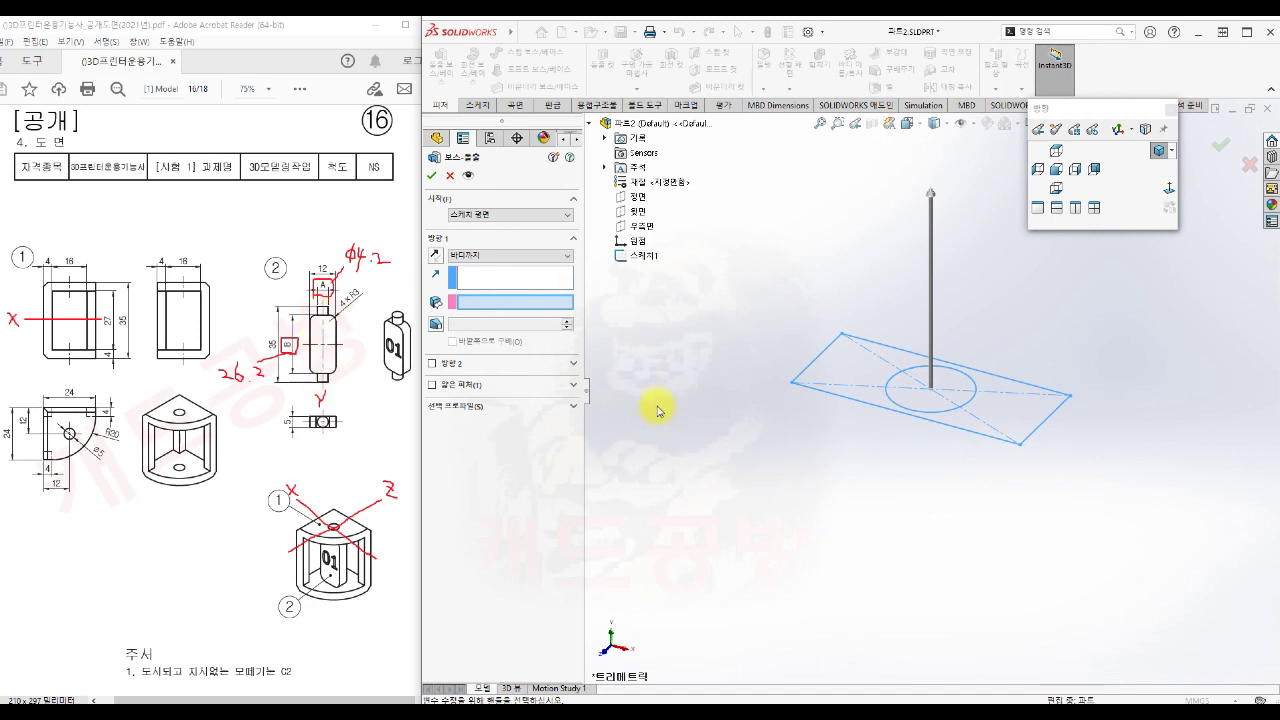
click(562, 256)
click(525, 303)
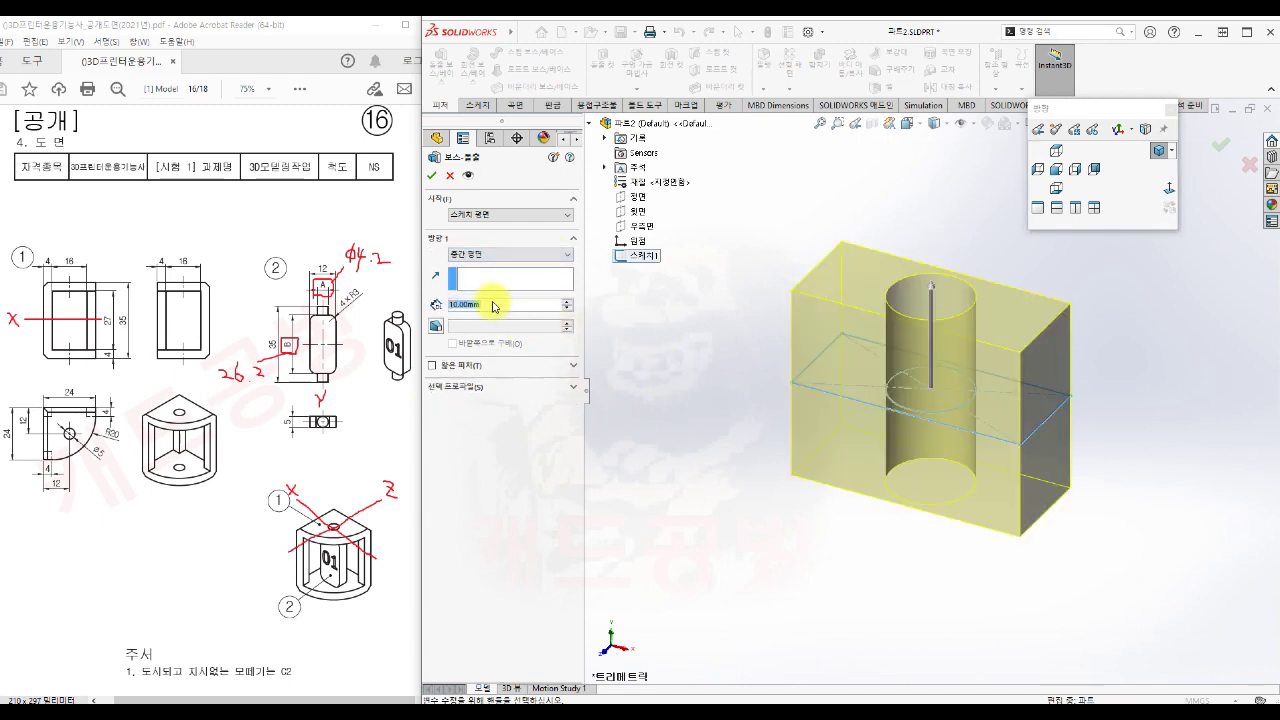
text(35)
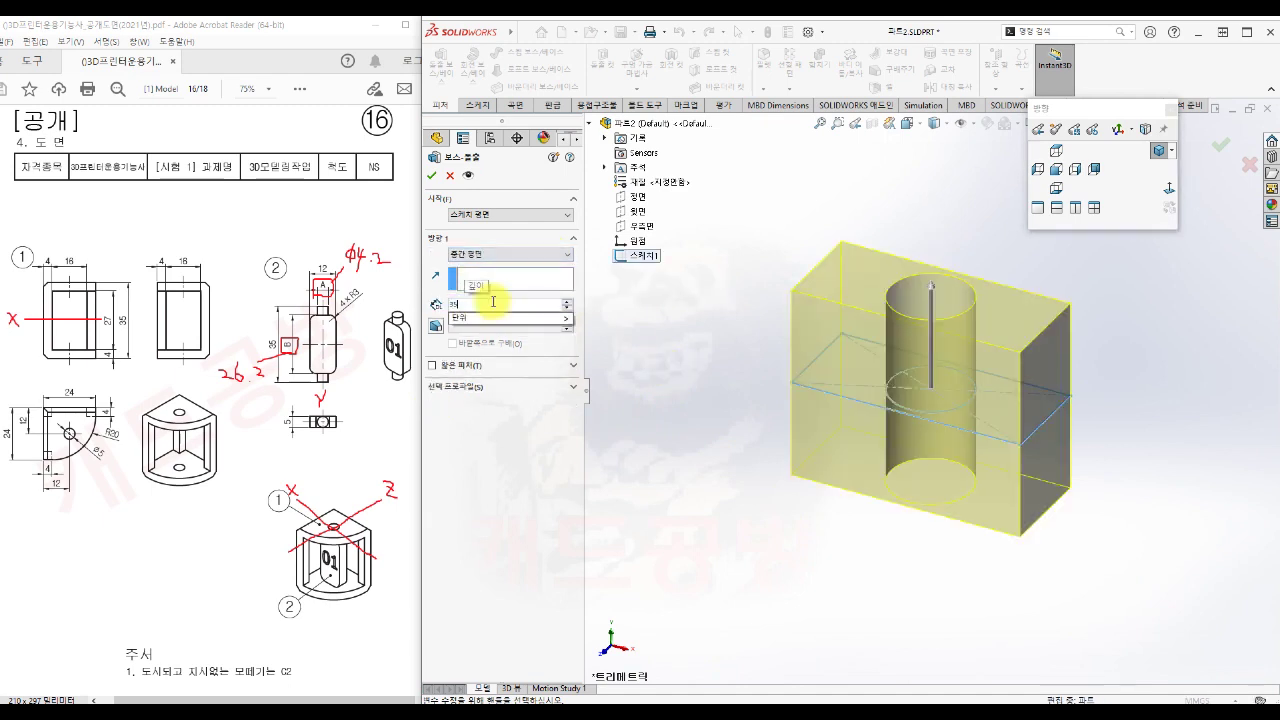
key(Return)
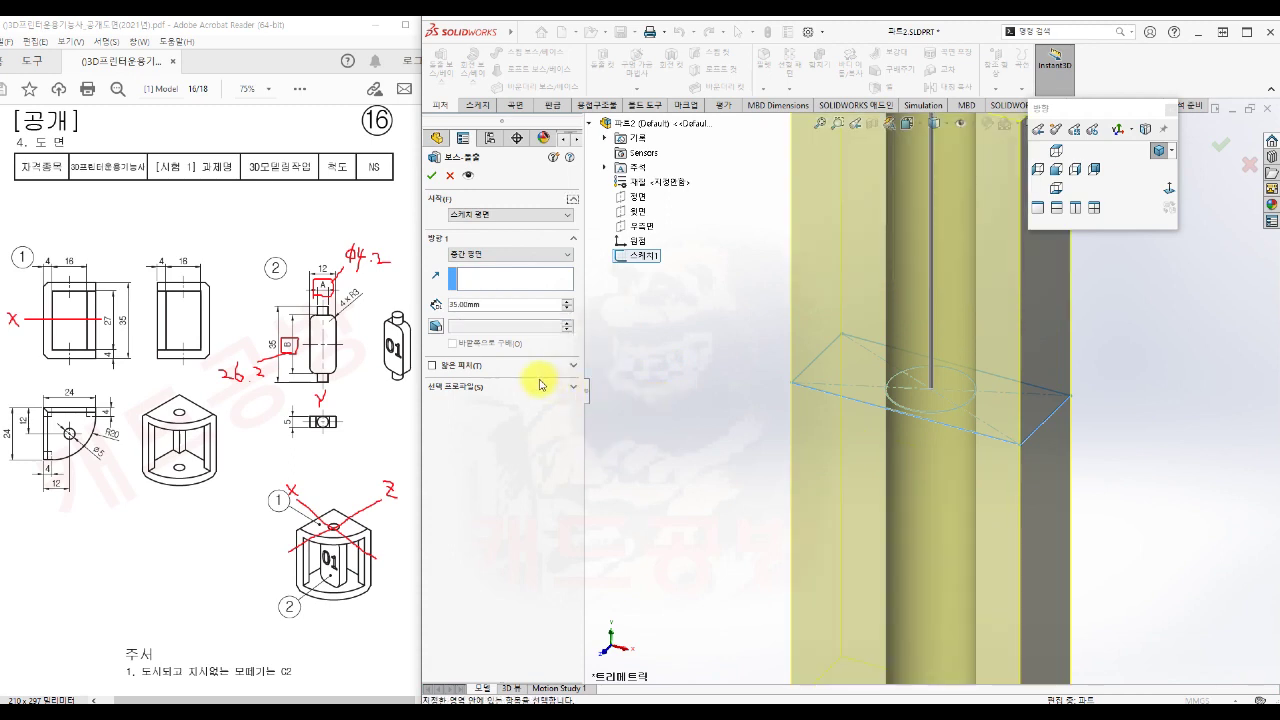
click(460, 386)
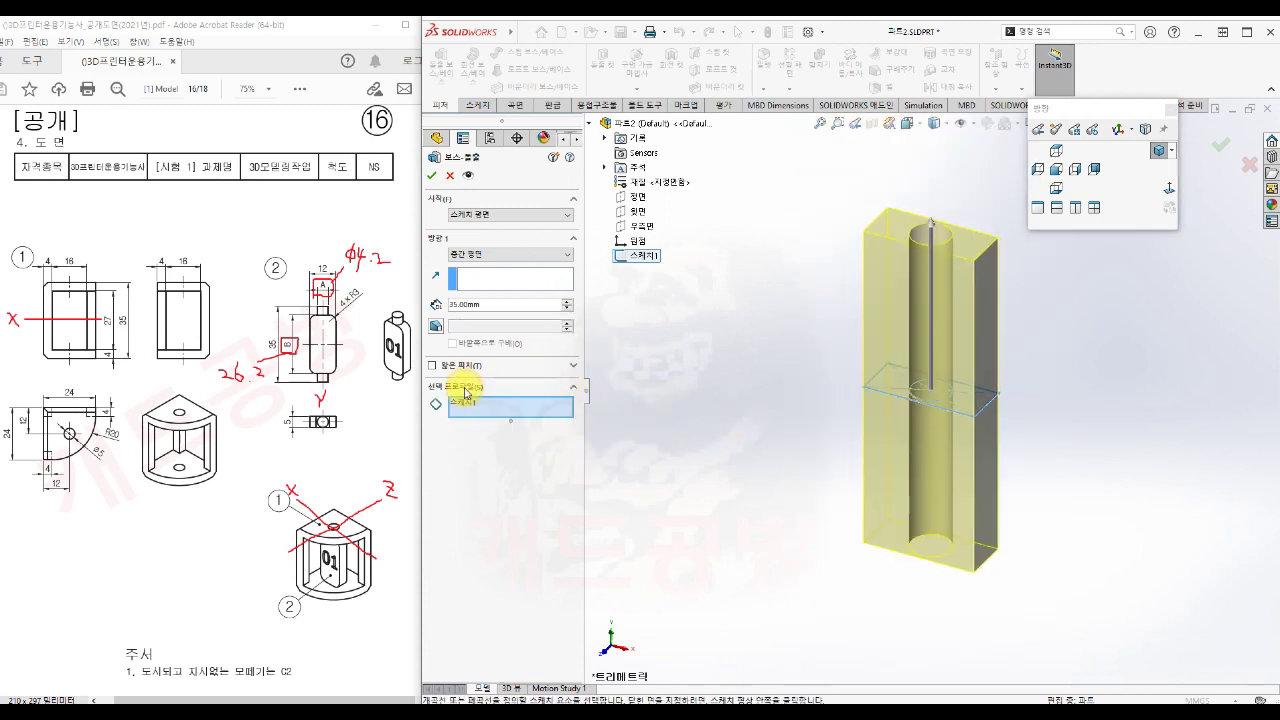
click(927, 397)
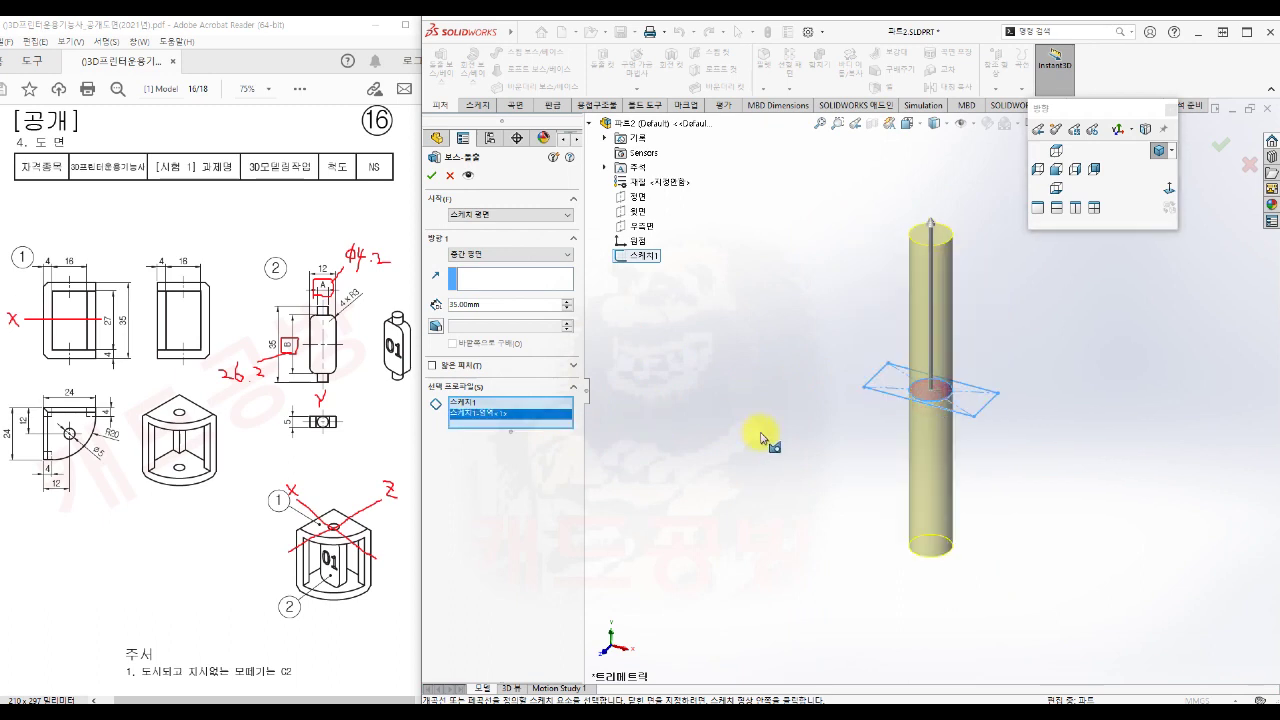
click(432, 175)
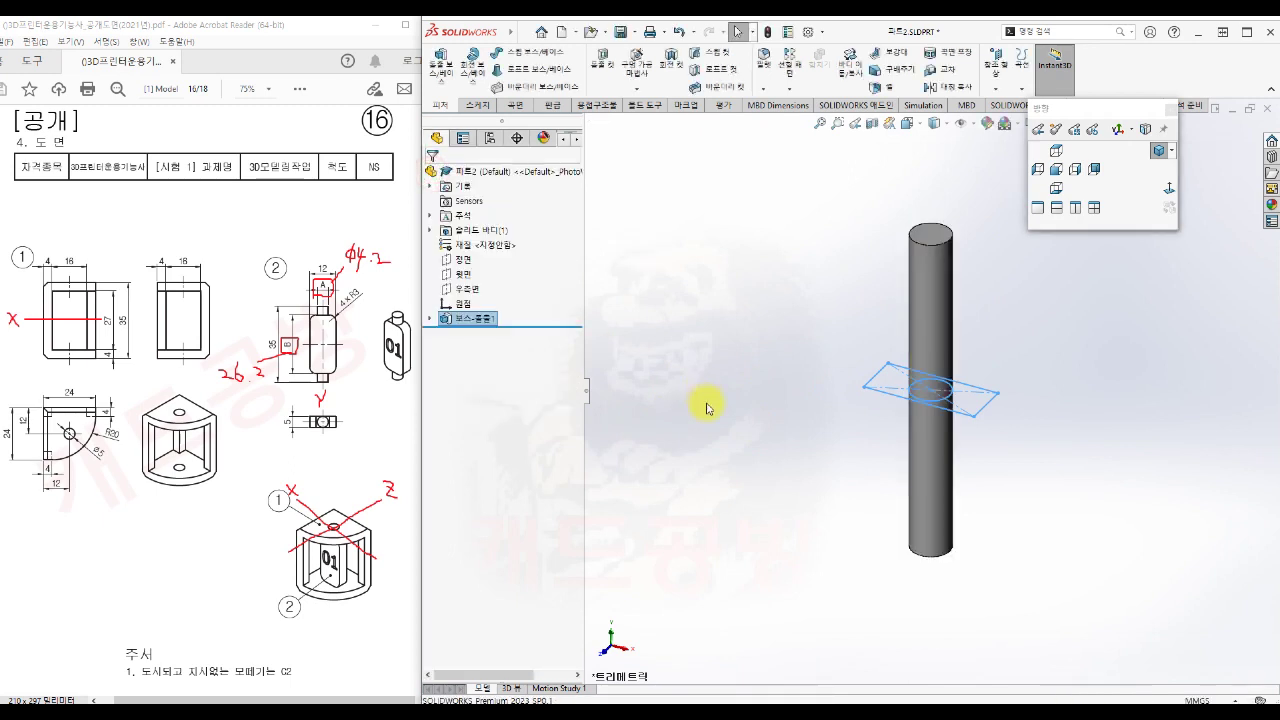
click(716, 430)
Reuse the same sketch to extrude the rectangular region around the circle 26.2 mm mid-plane, merged with the shaft
key(s)
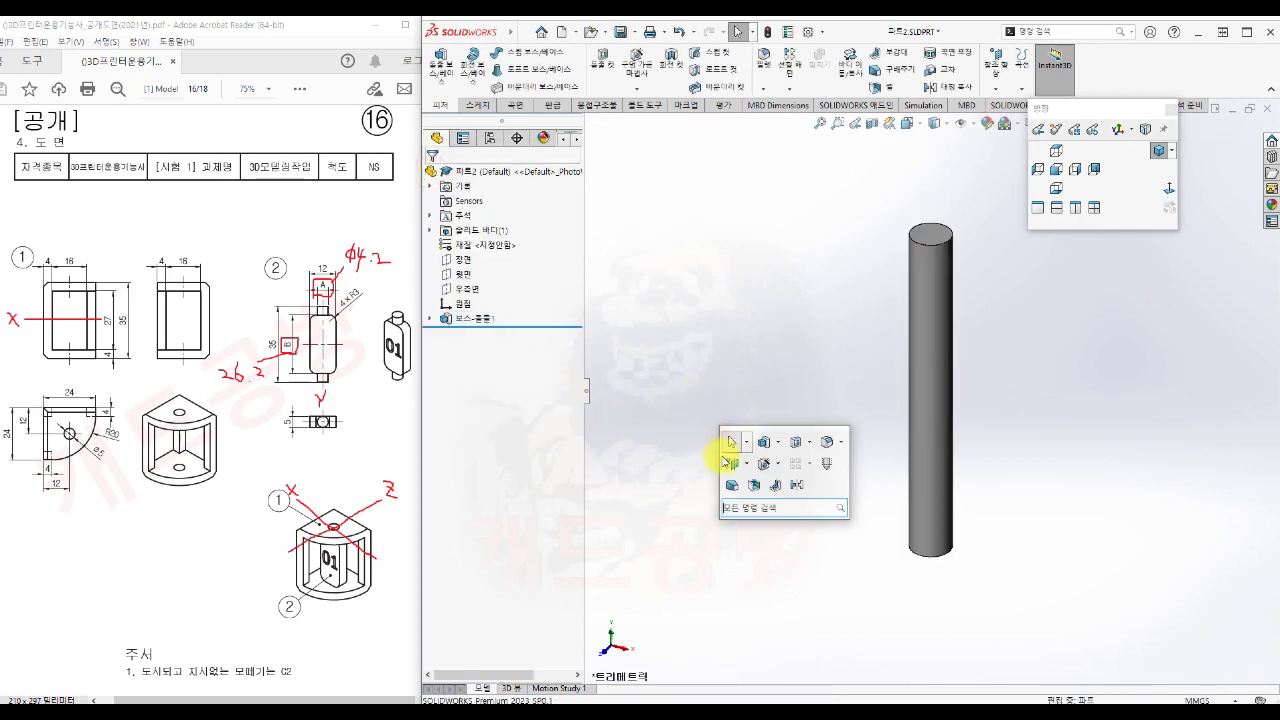
click(766, 445)
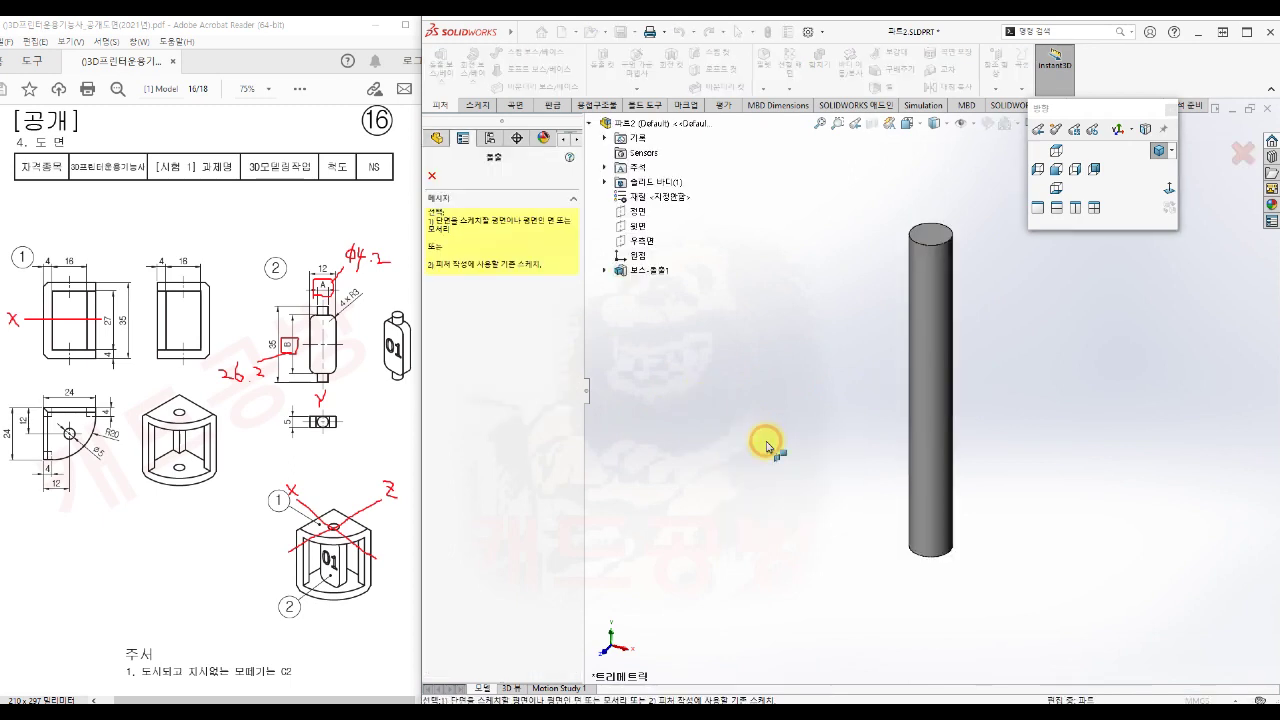
click(604, 270)
click(658, 287)
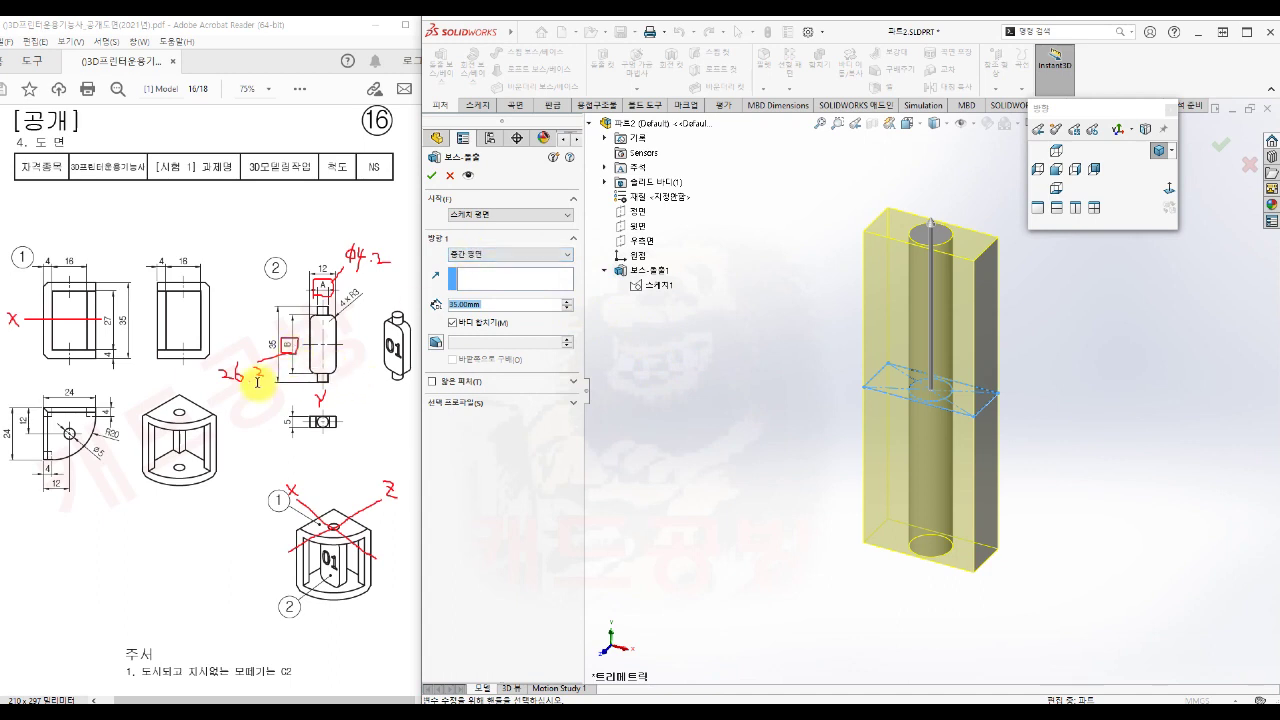
text(26)
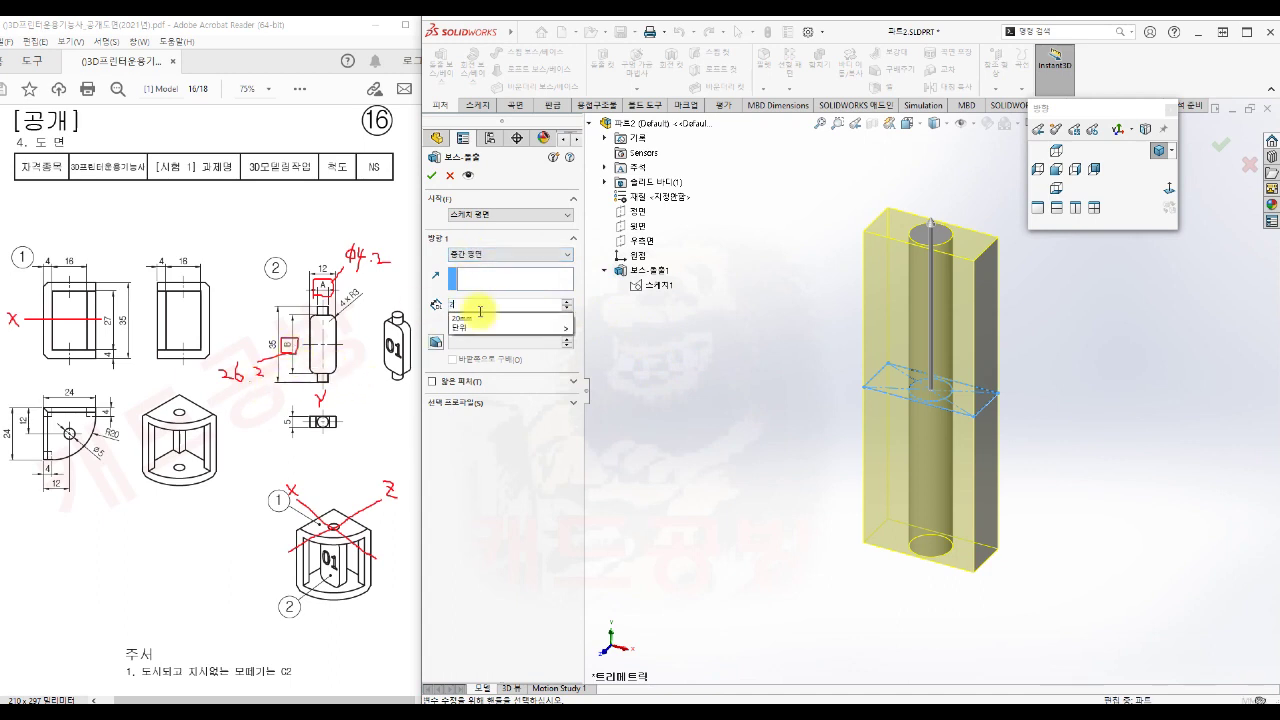
text(.2)
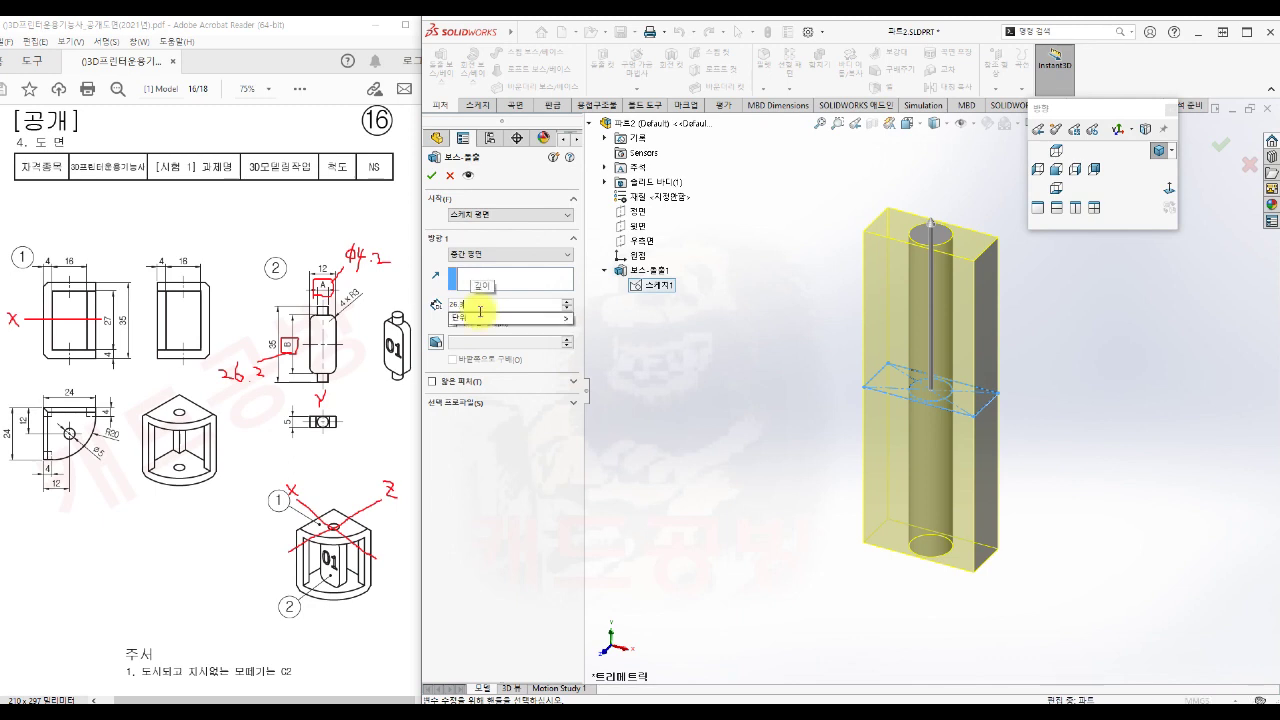
key(Return)
click(490, 404)
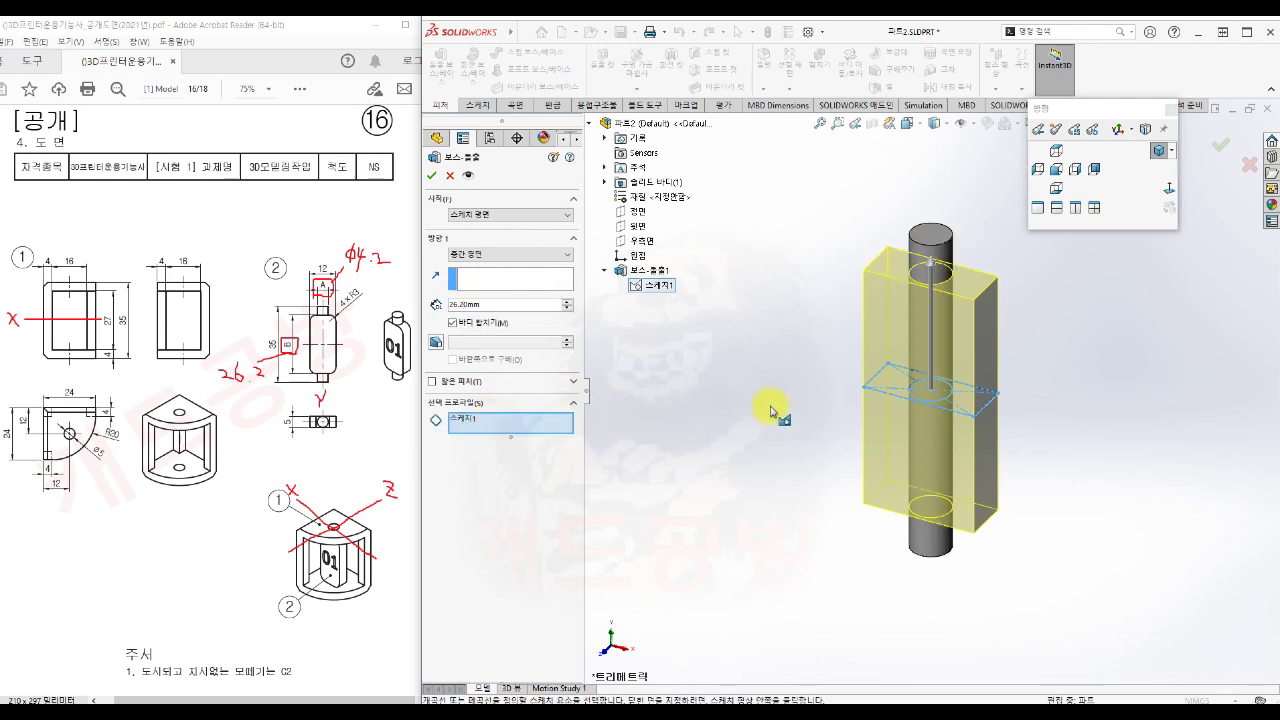
click(885, 380)
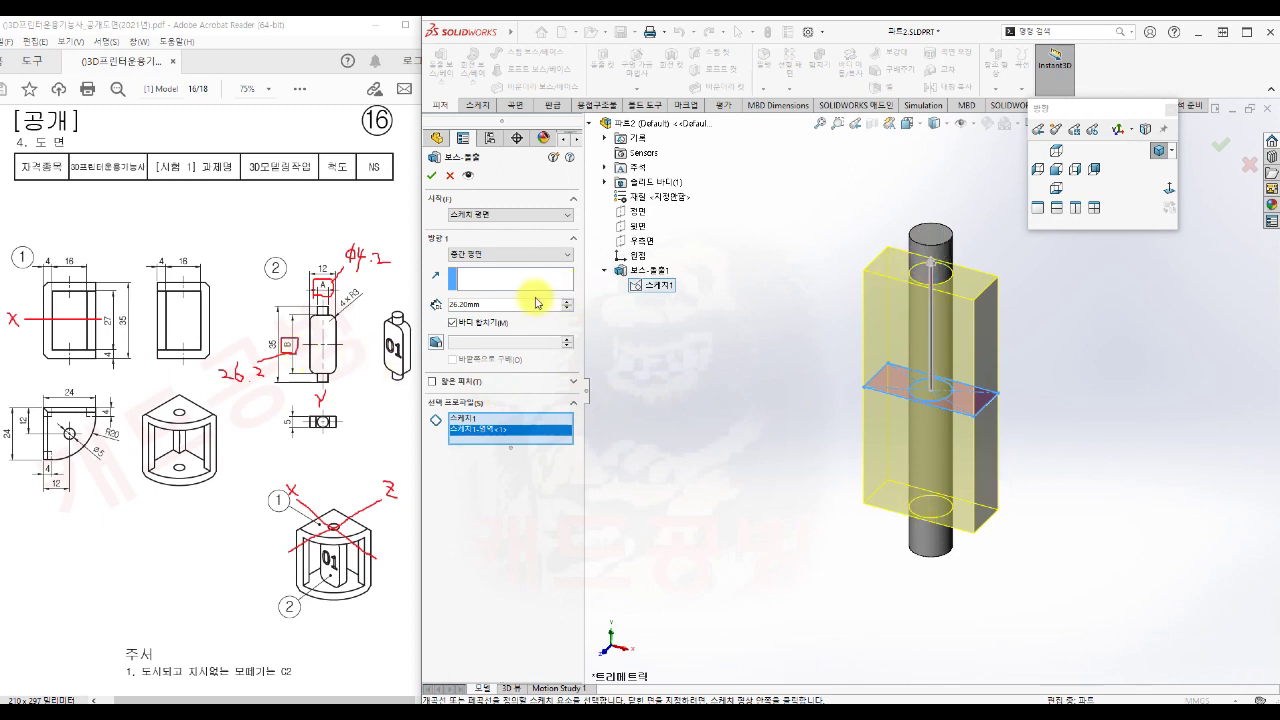
click(432, 175)
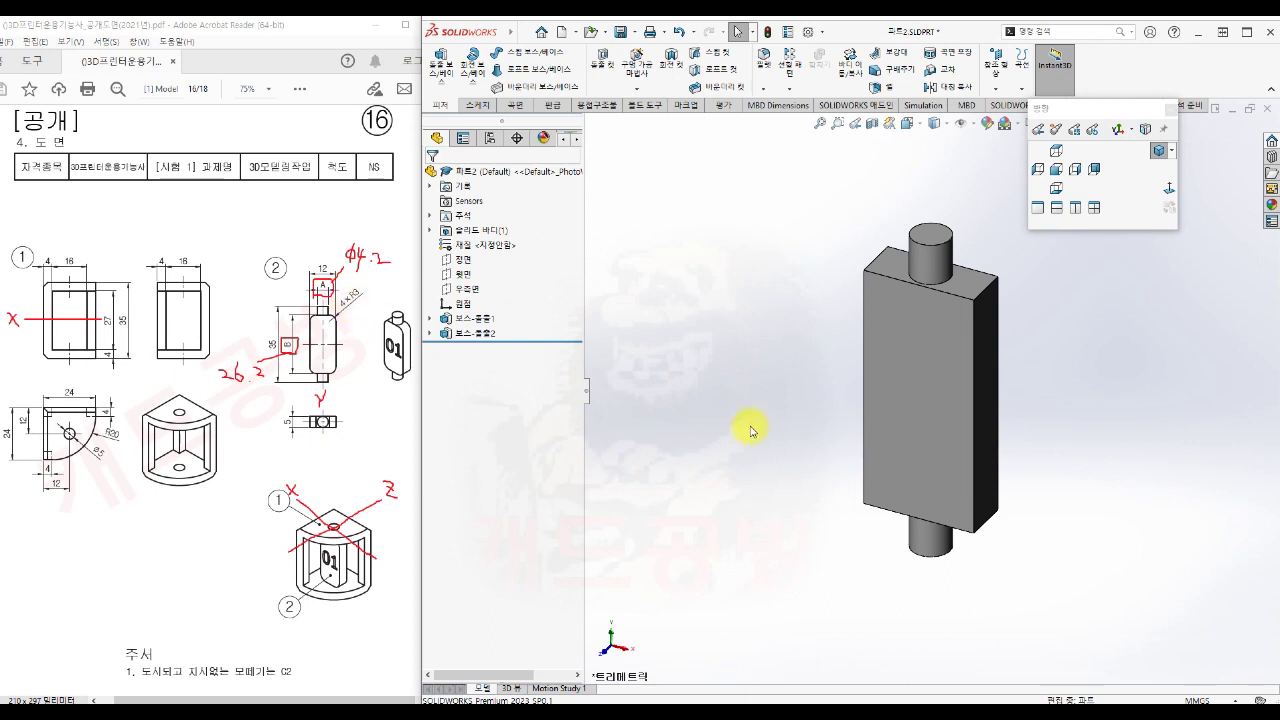
Fillet the four short corner edges of the rectangular block, two at each end, with a 3 mm radius
key(s)
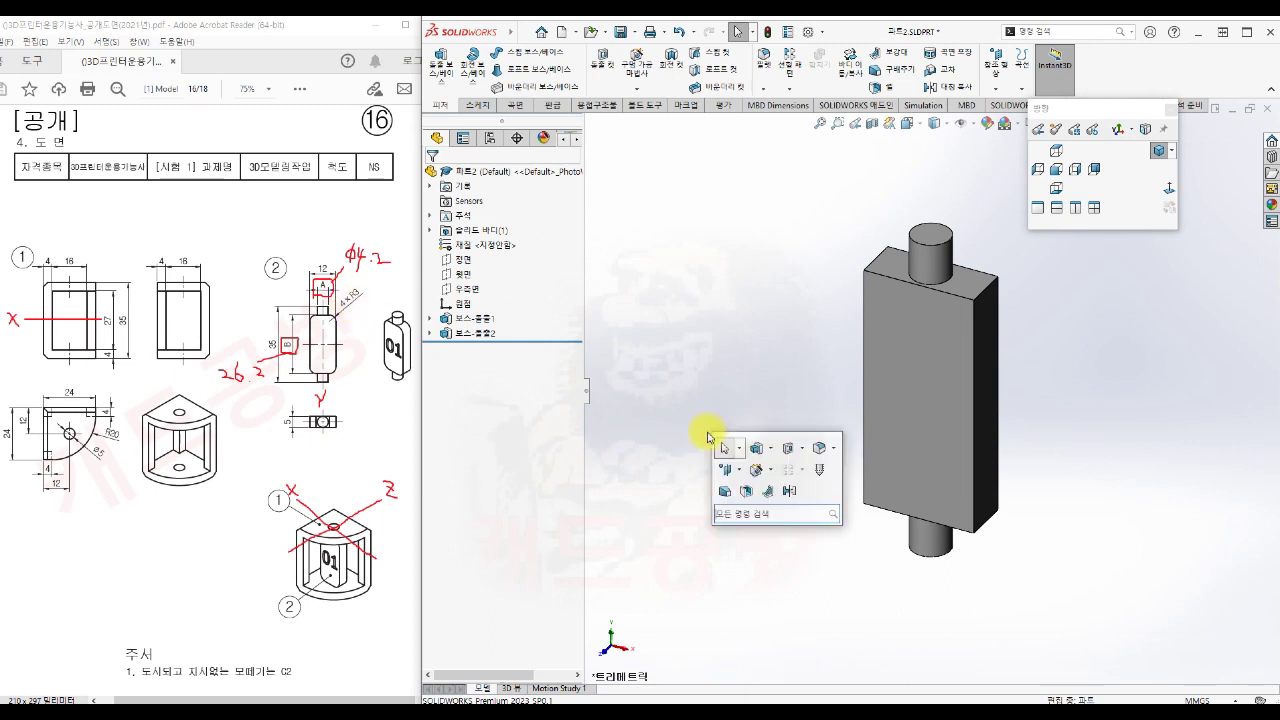
click(821, 448)
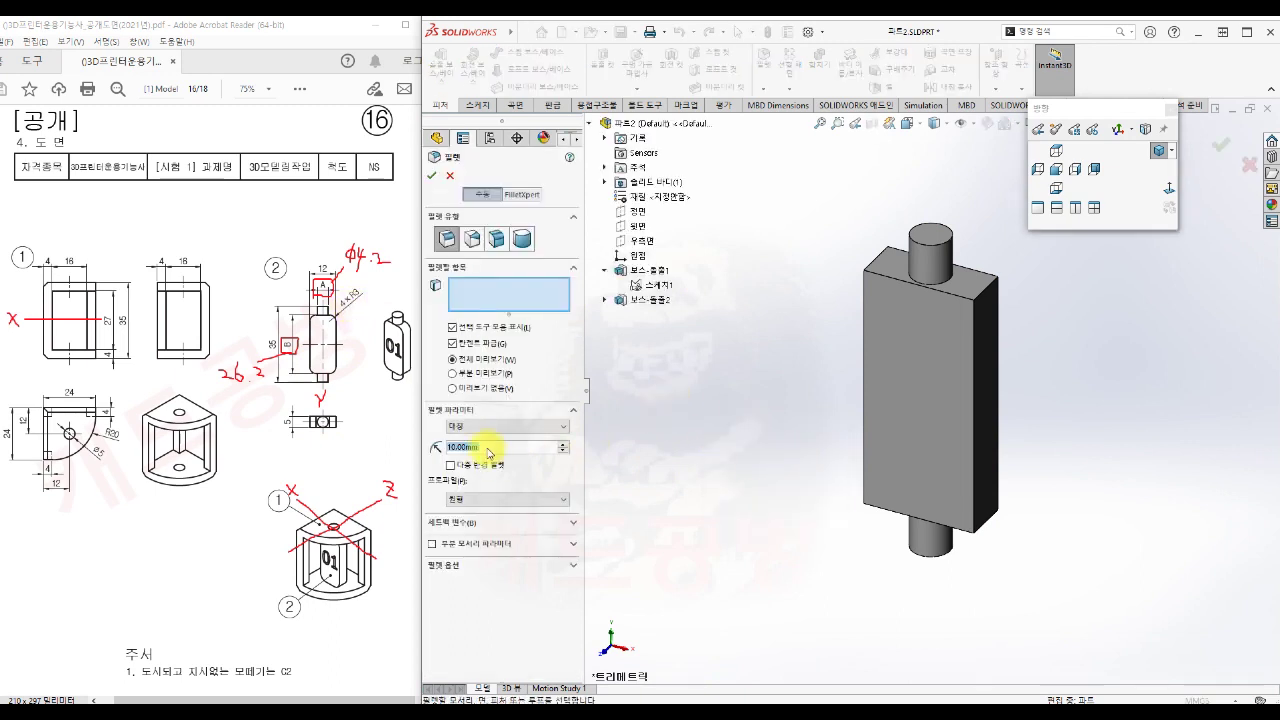
text(3)
click(528, 286)
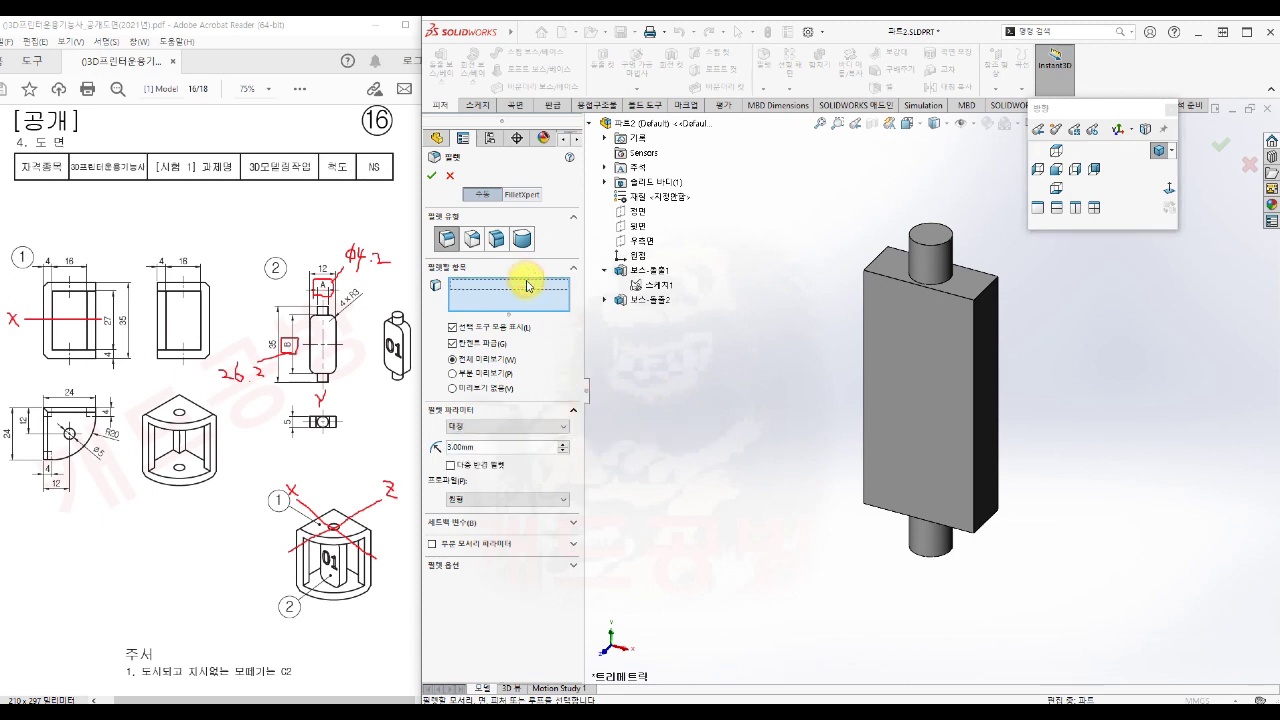
click(888, 265)
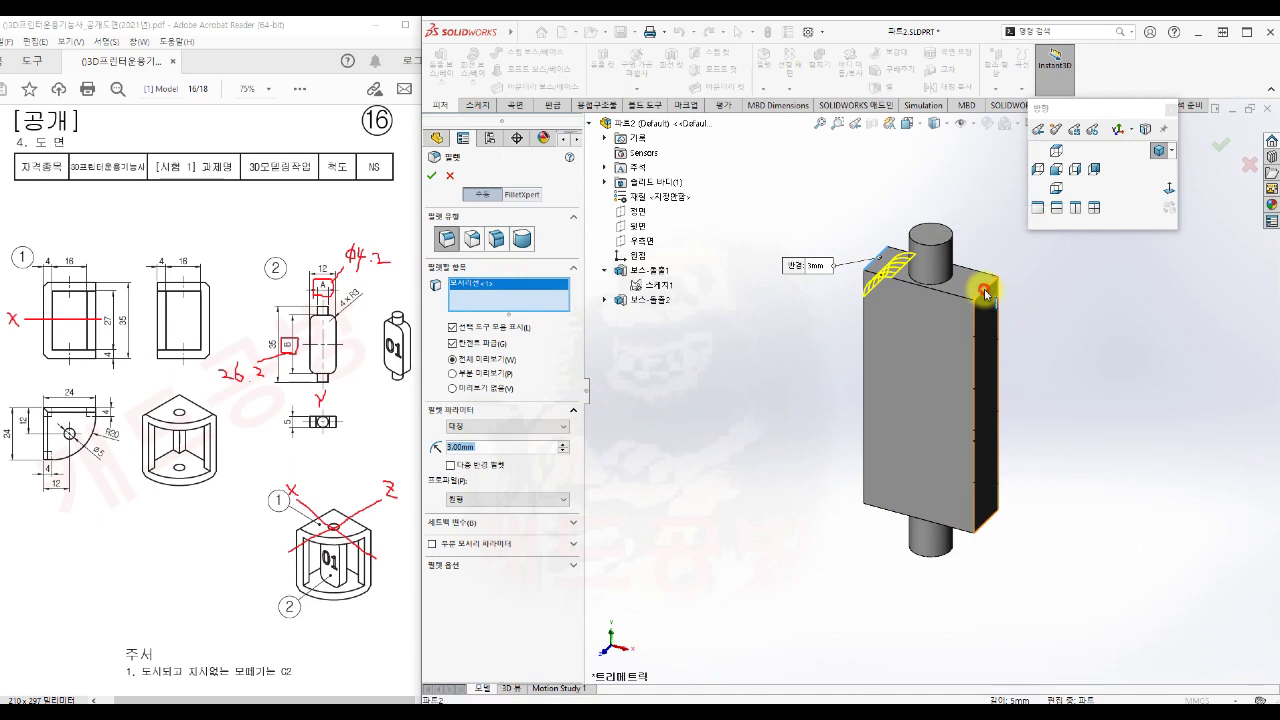
click(985, 292)
click(988, 519)
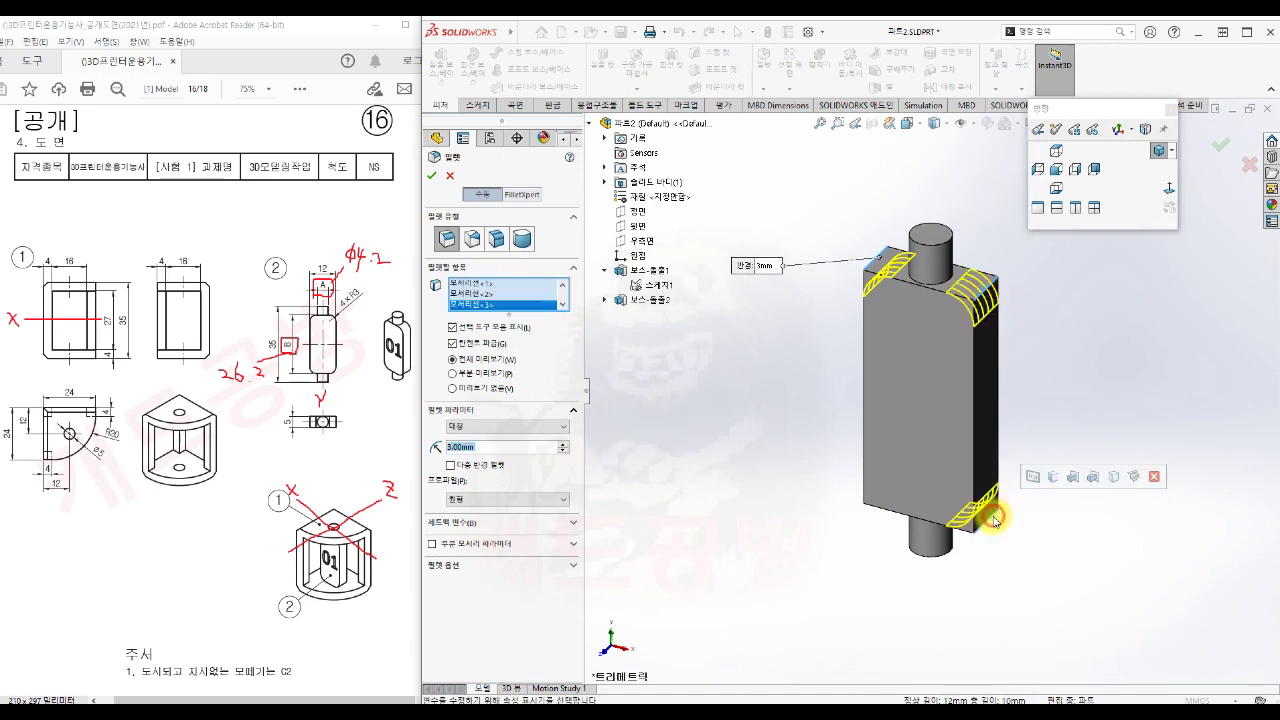
click(882, 504)
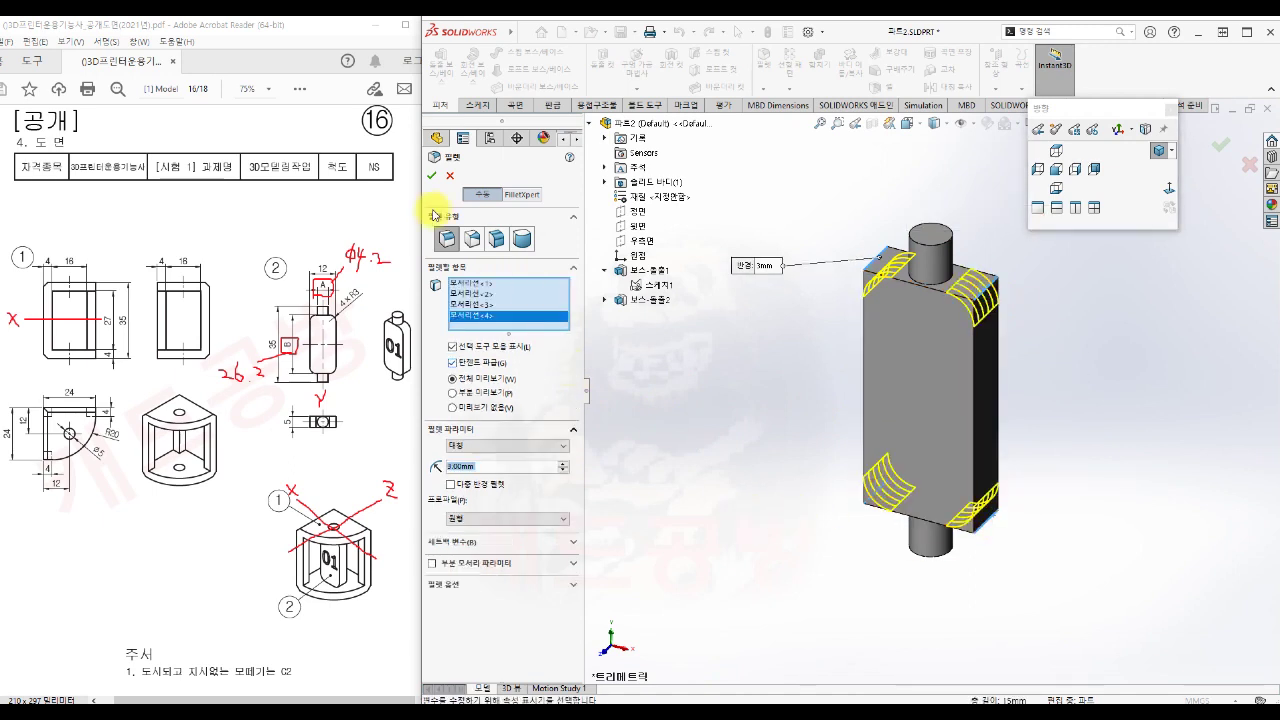
click(431, 175)
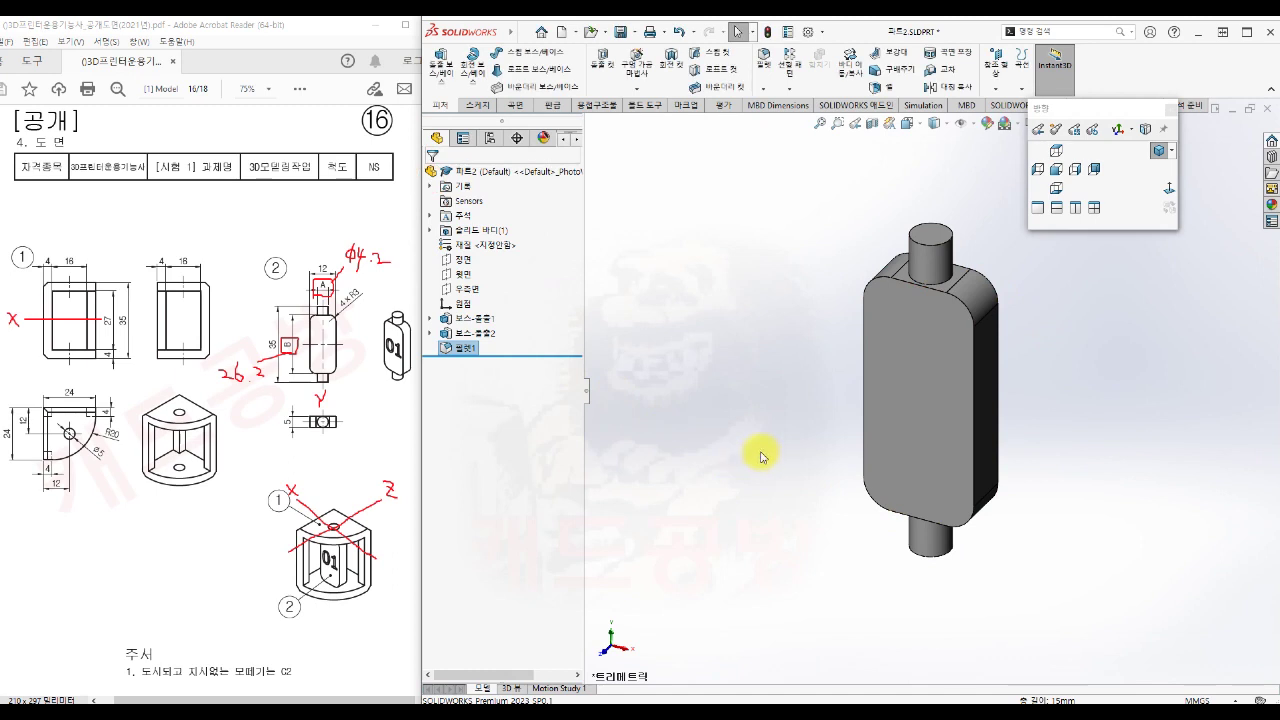
Start a sketch on the block's large front face and add the sketch text "01"
click(910, 404)
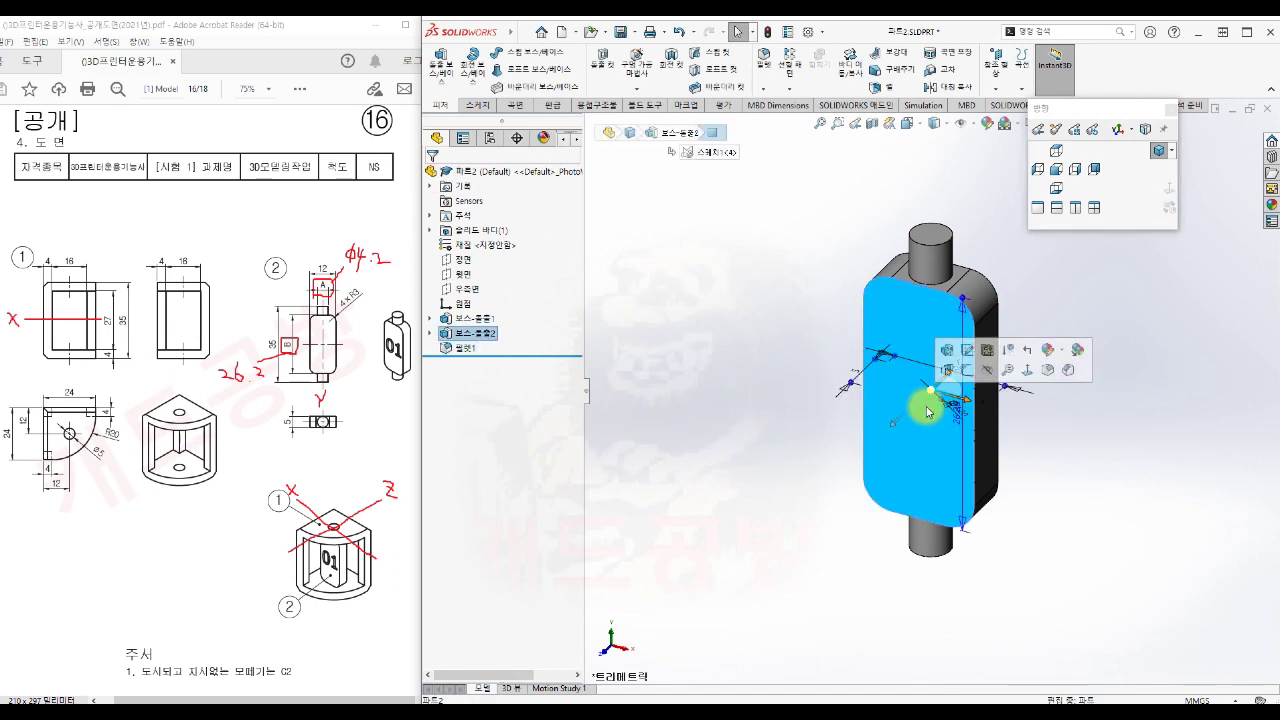
click(972, 373)
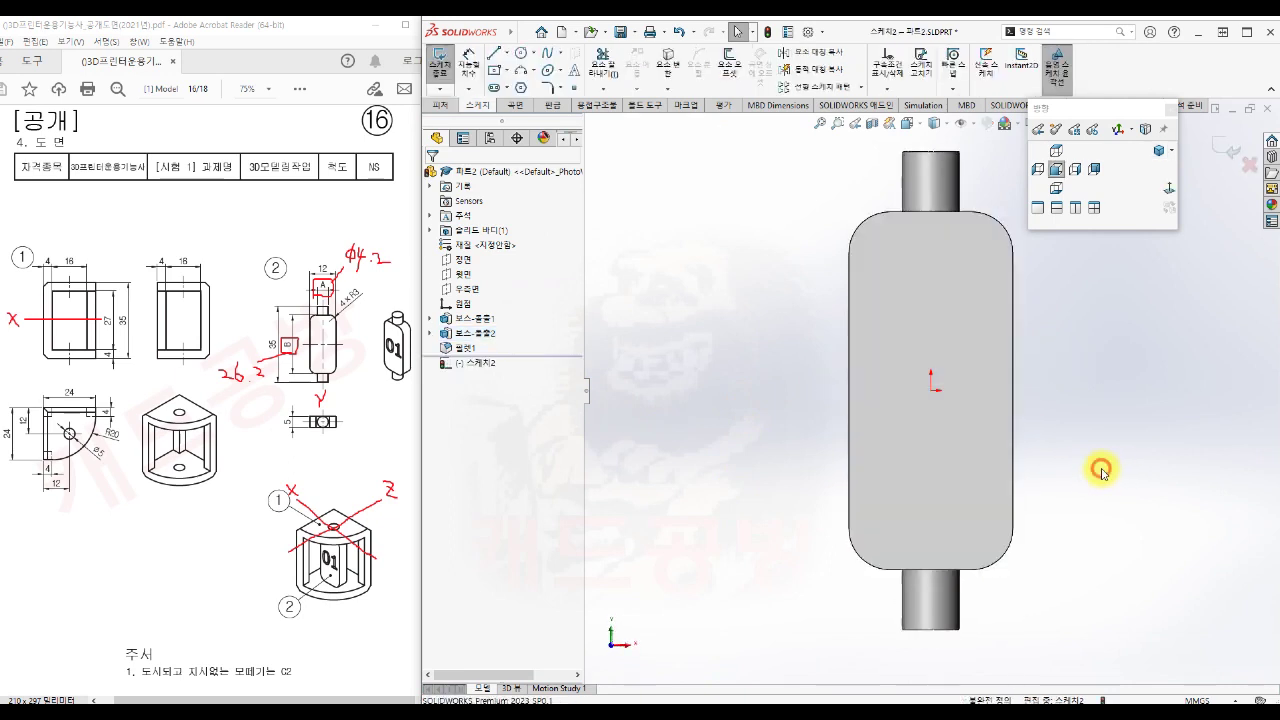
click(571, 77)
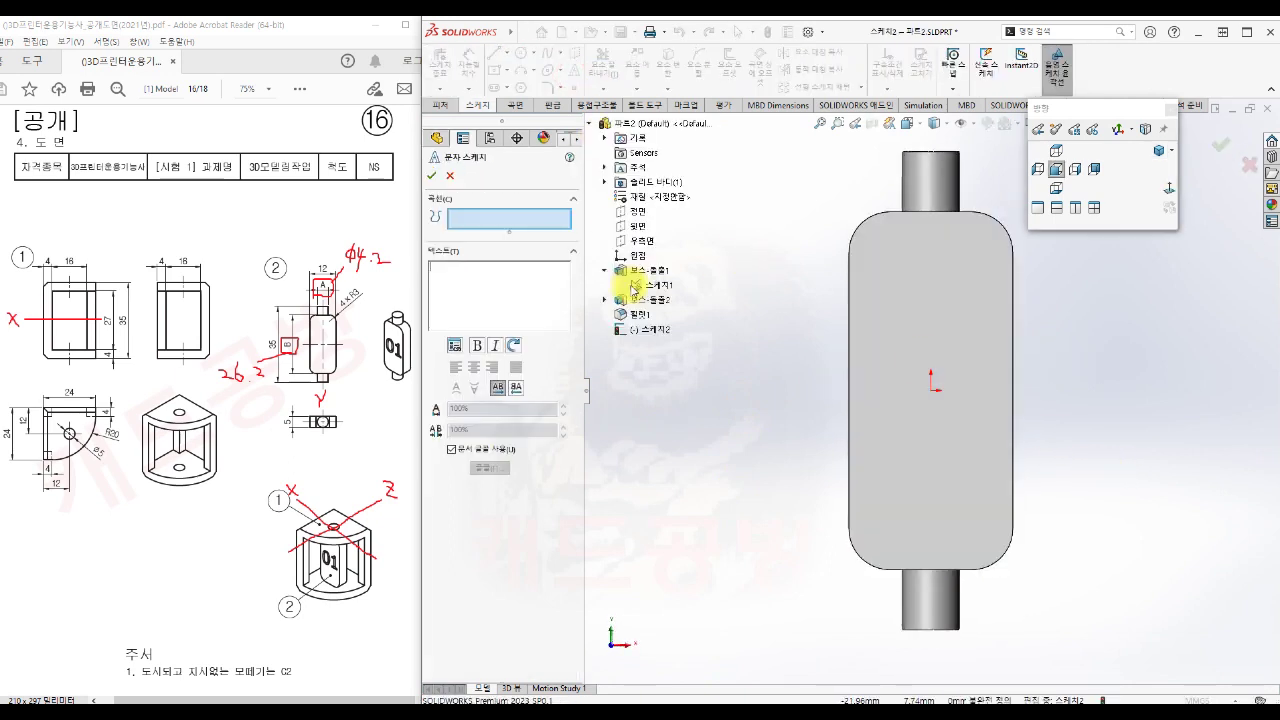
text(01)
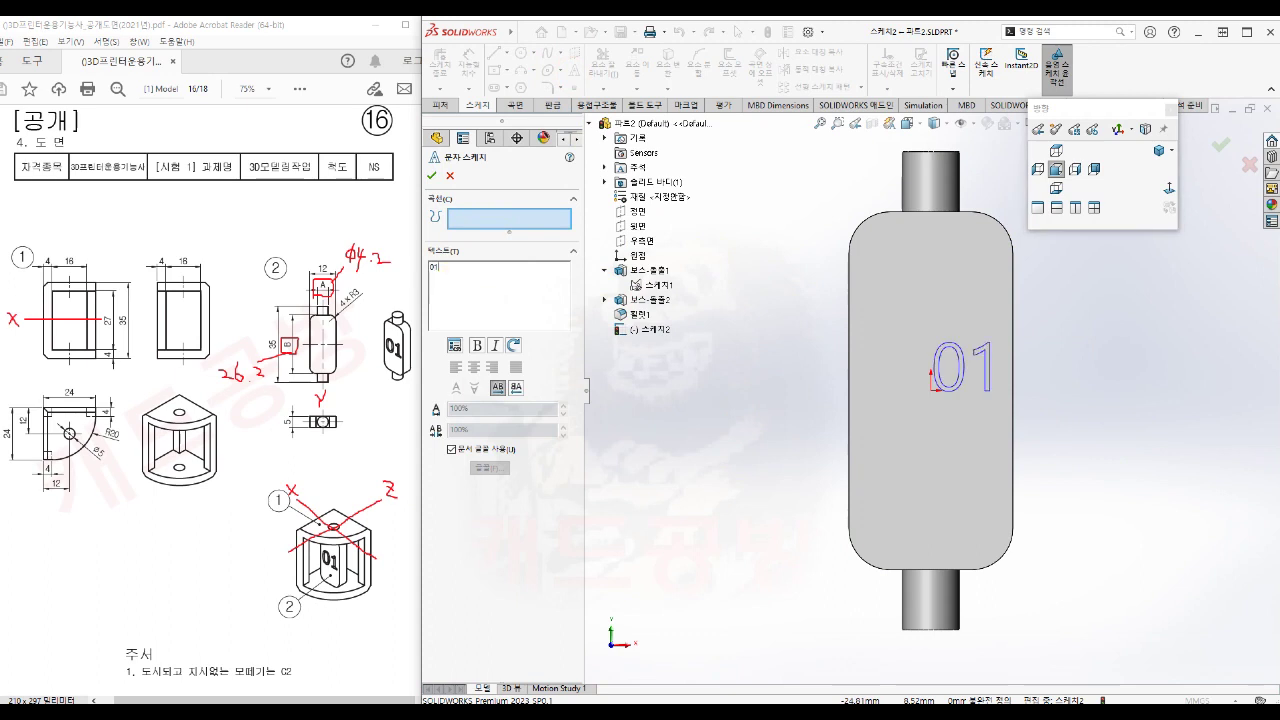
drag(456, 272, 428, 268)
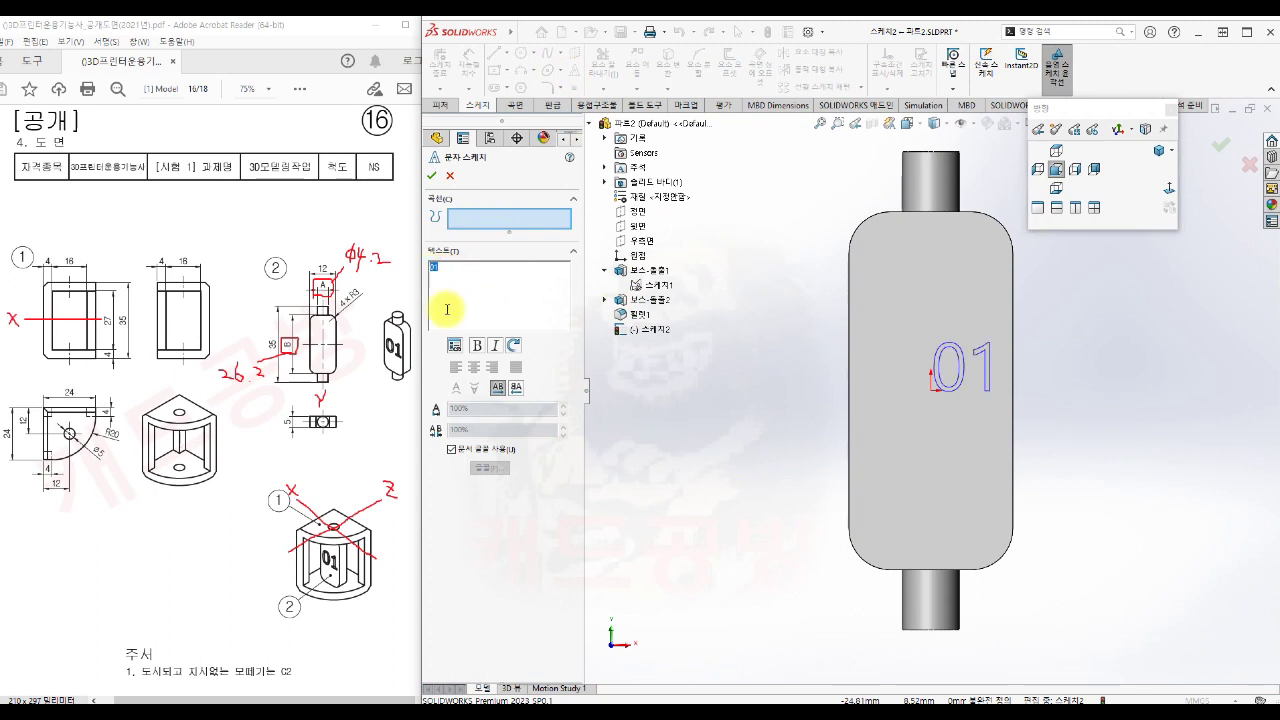
Turn off the document font for the sketch text and set its font size to 24 points
click(452, 450)
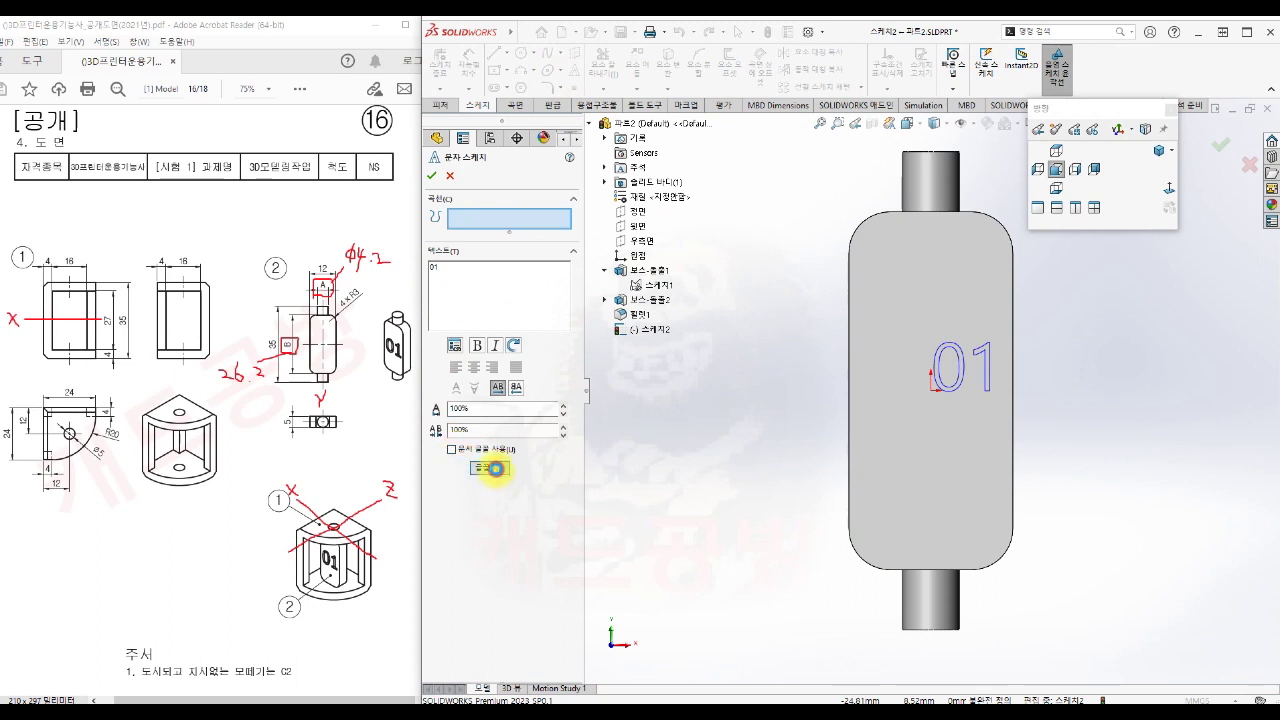
click(489, 468)
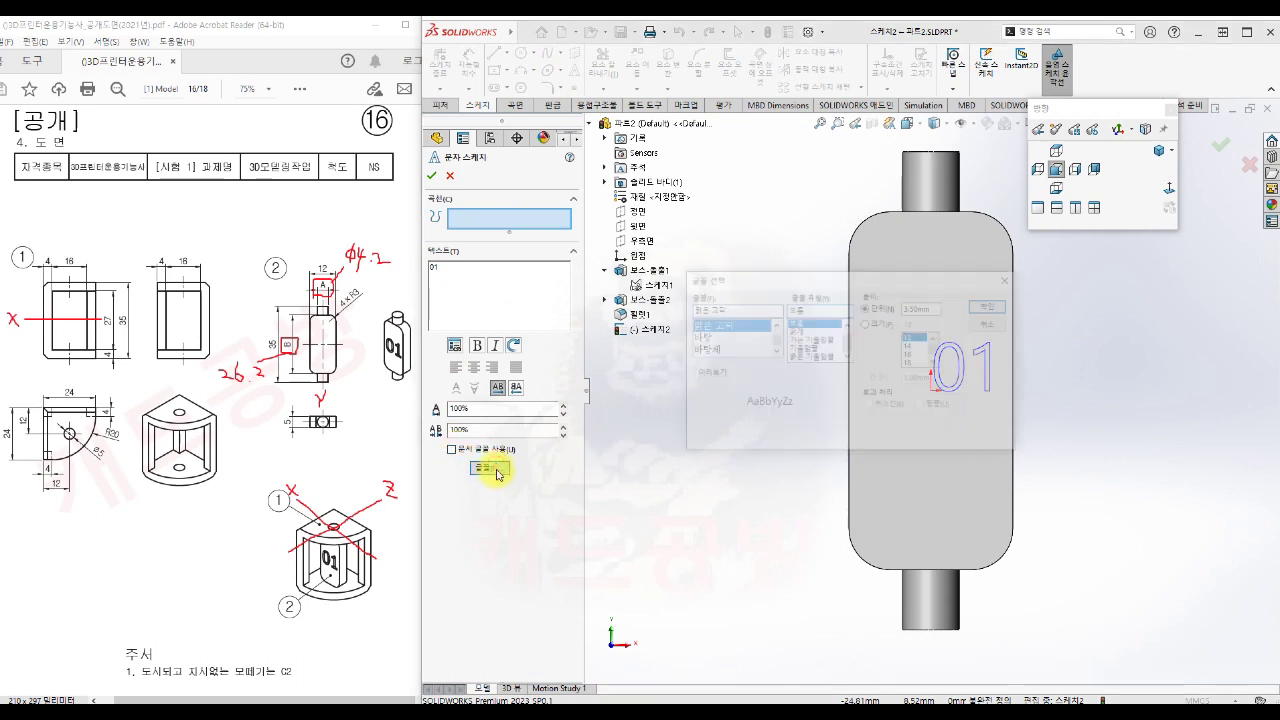
click(866, 323)
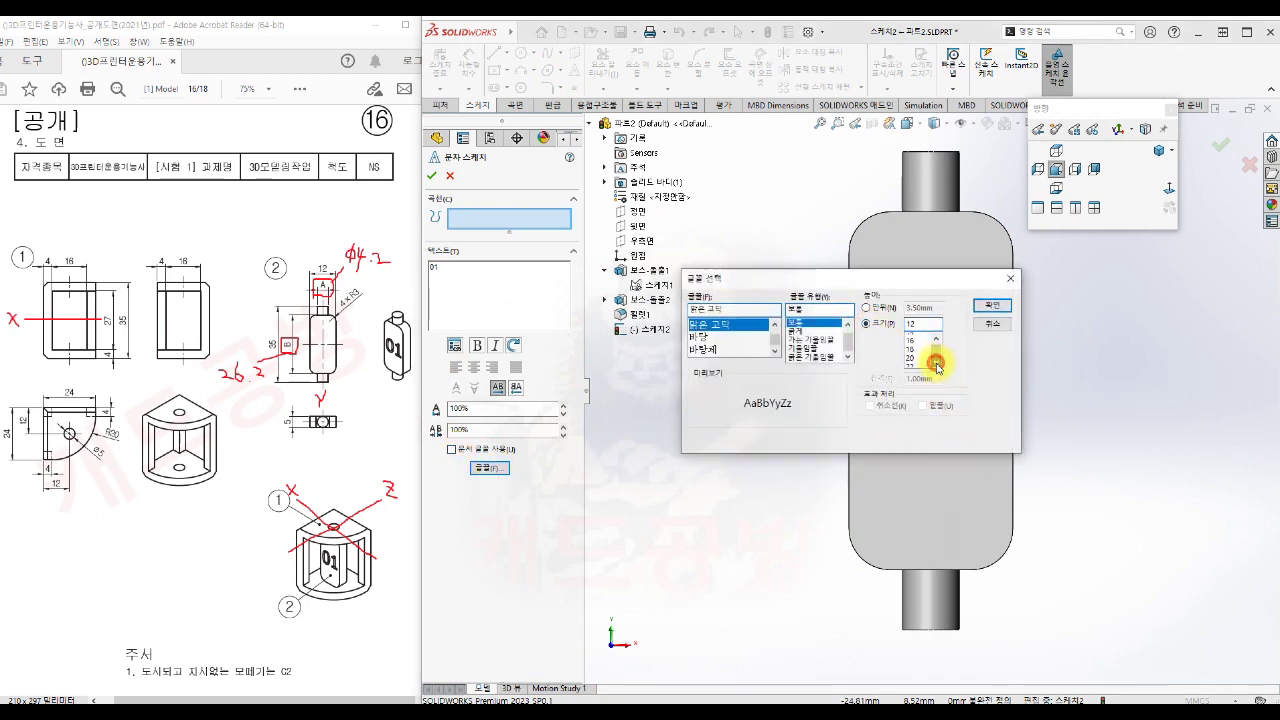
click(937, 366)
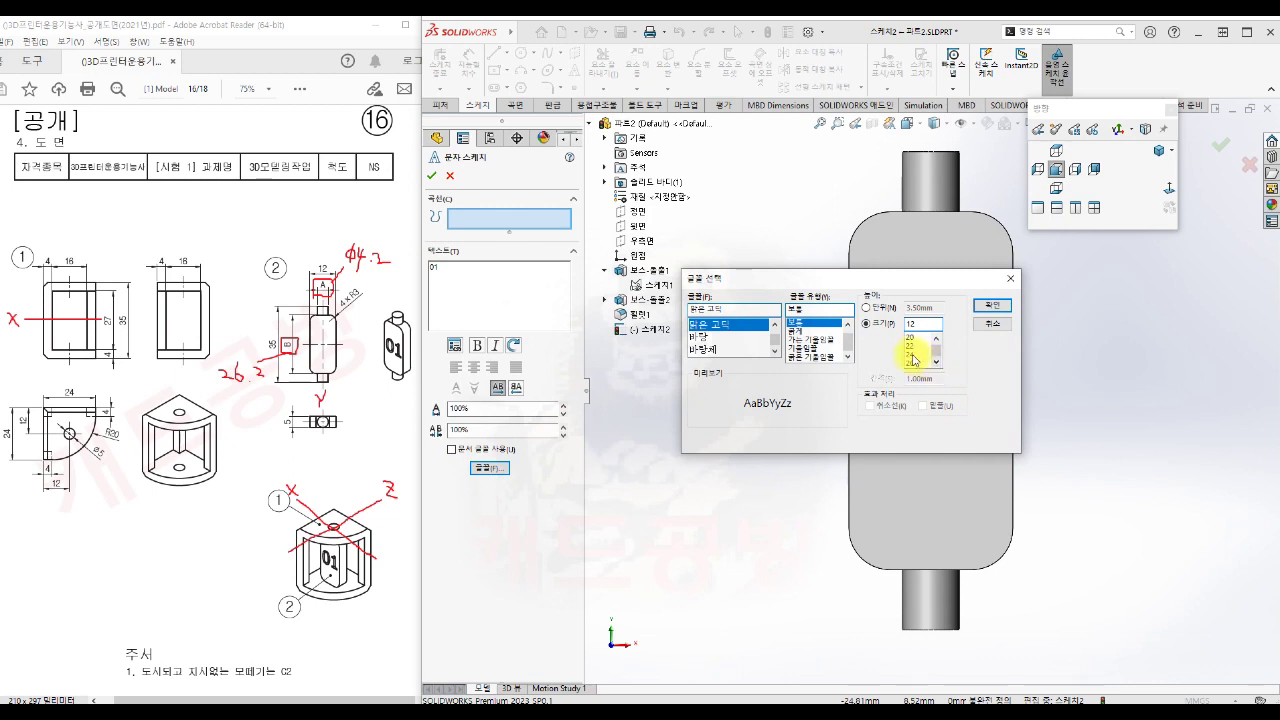
click(914, 354)
click(992, 305)
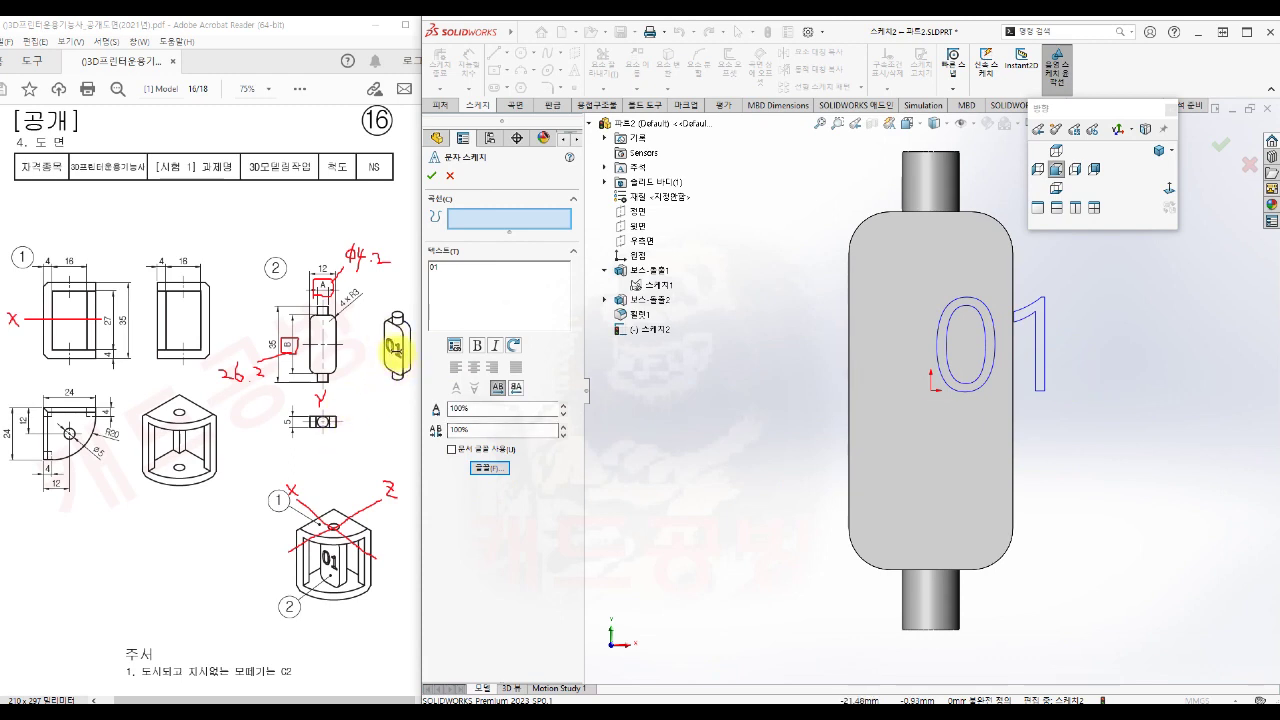
Position the "01" text roughly centred on the front face and accept the sketch text
click(879, 437)
click(873, 436)
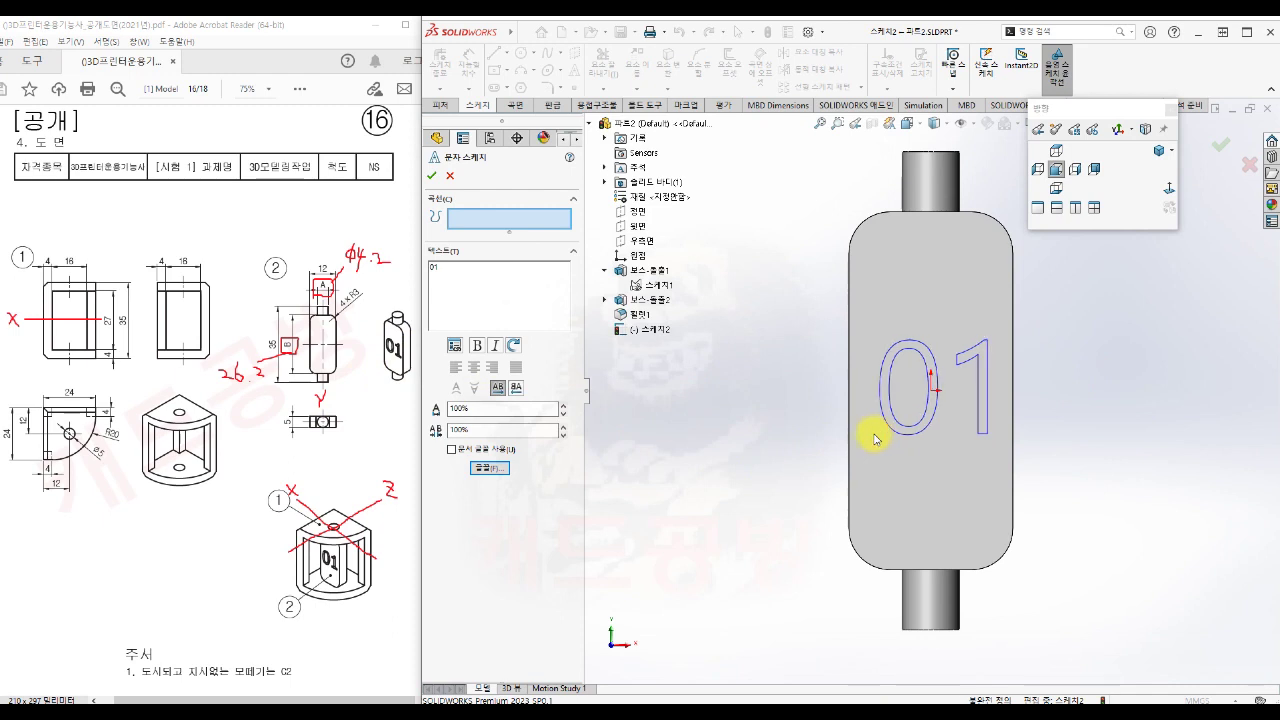
click(872, 436)
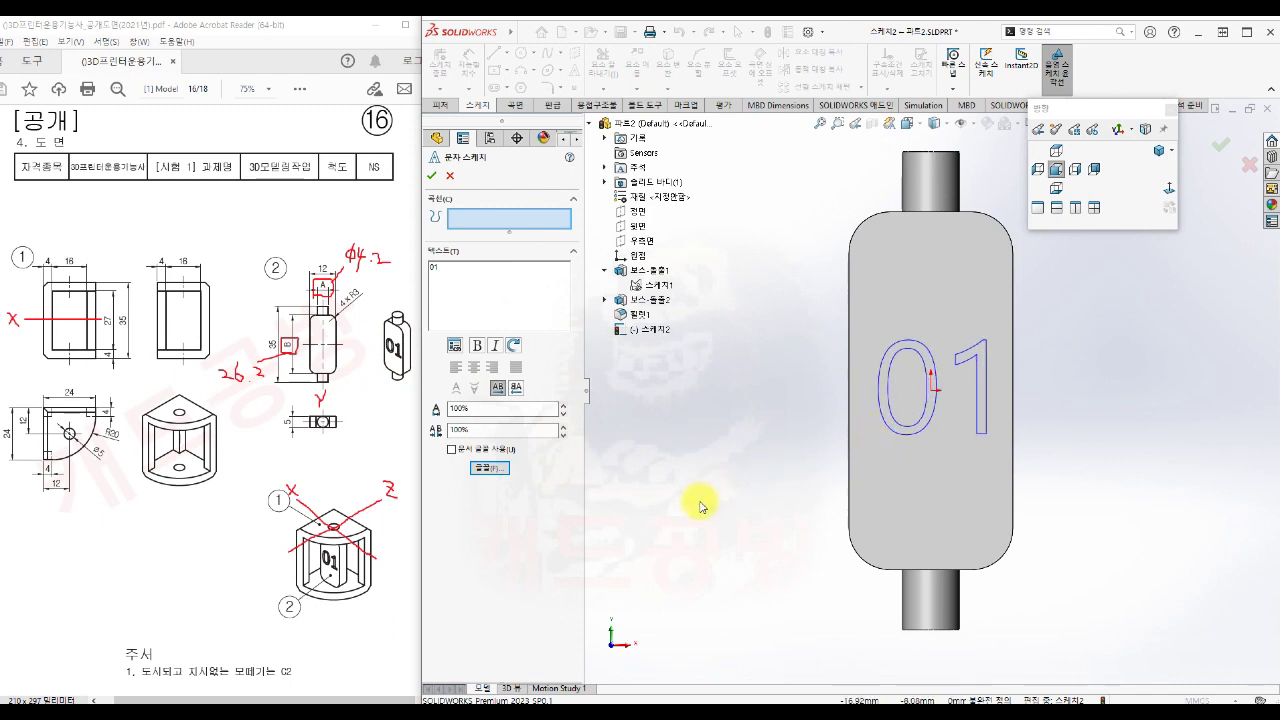
click(433, 181)
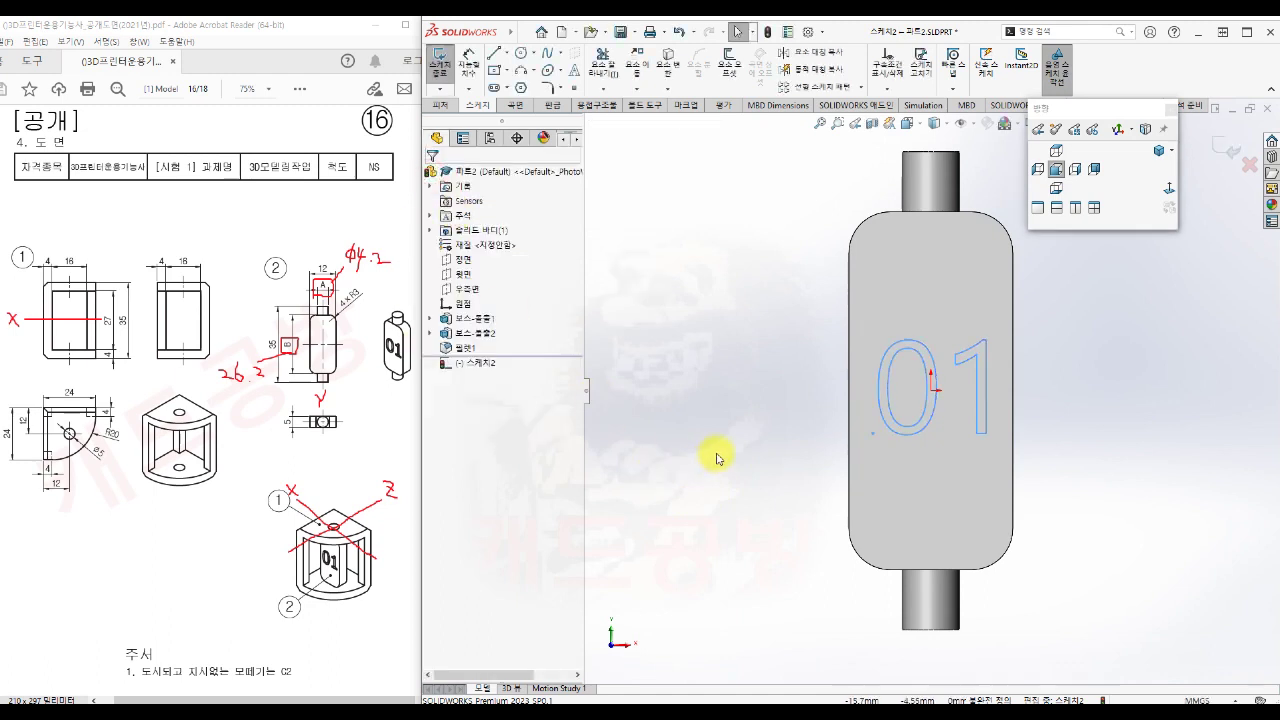
Exit the sketch and cut-extrude the "01" text 1 mm deep into the front face
key(s)
click(830, 473)
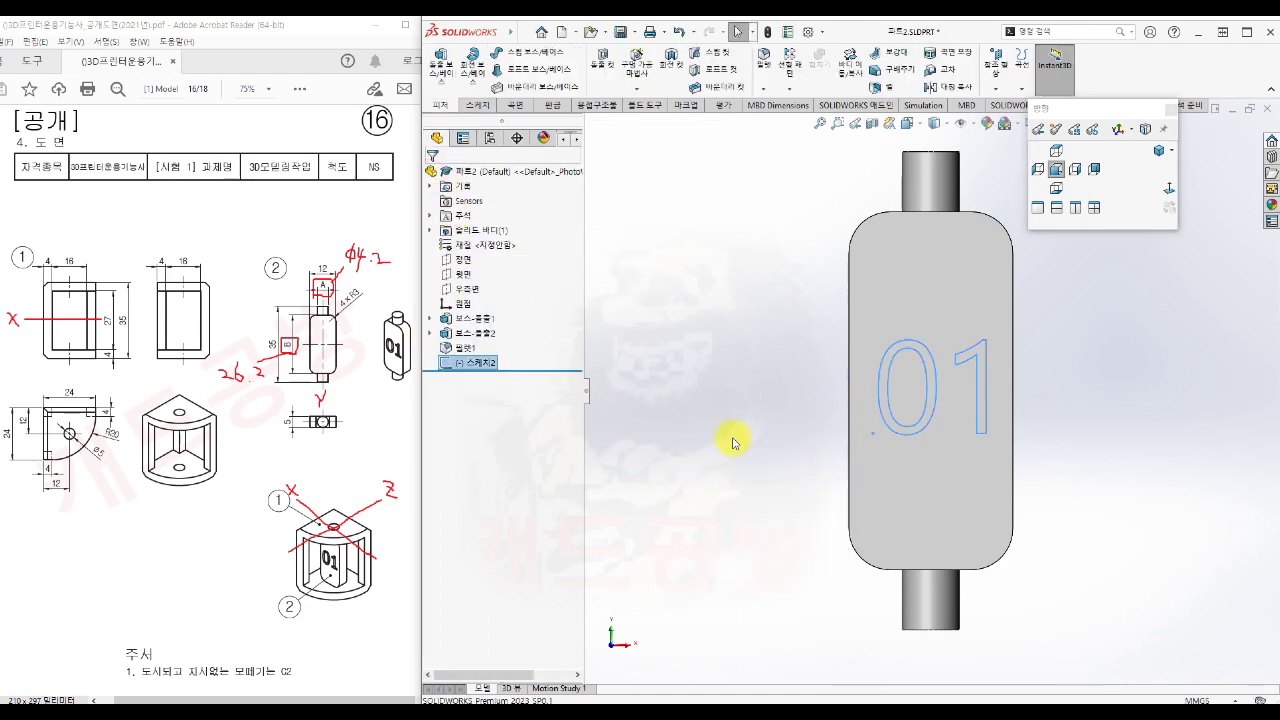
key(s)
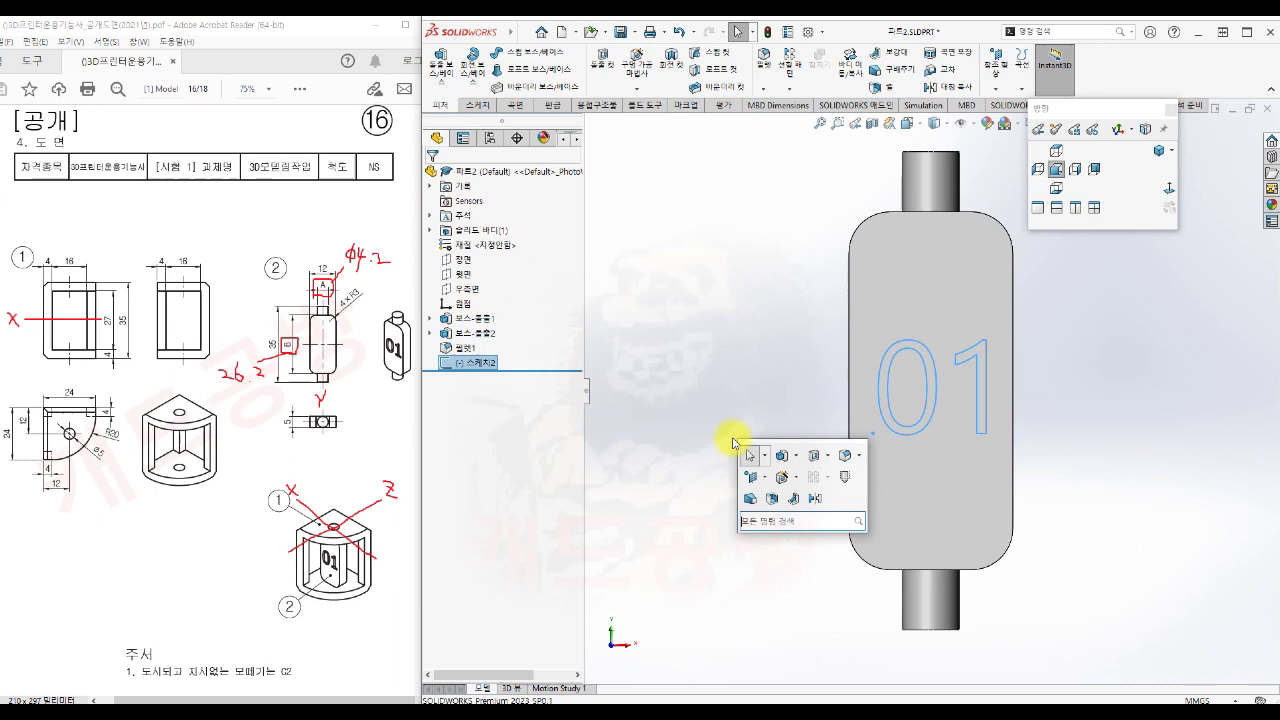
click(811, 458)
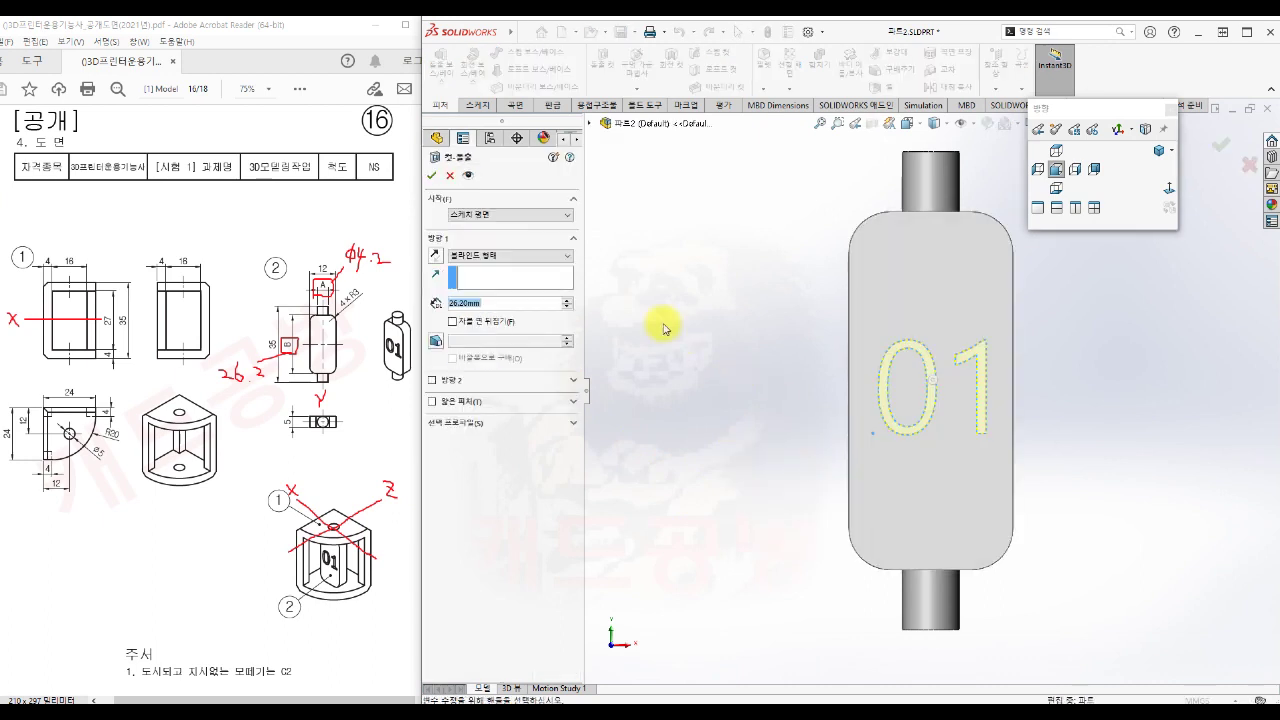
text(1)
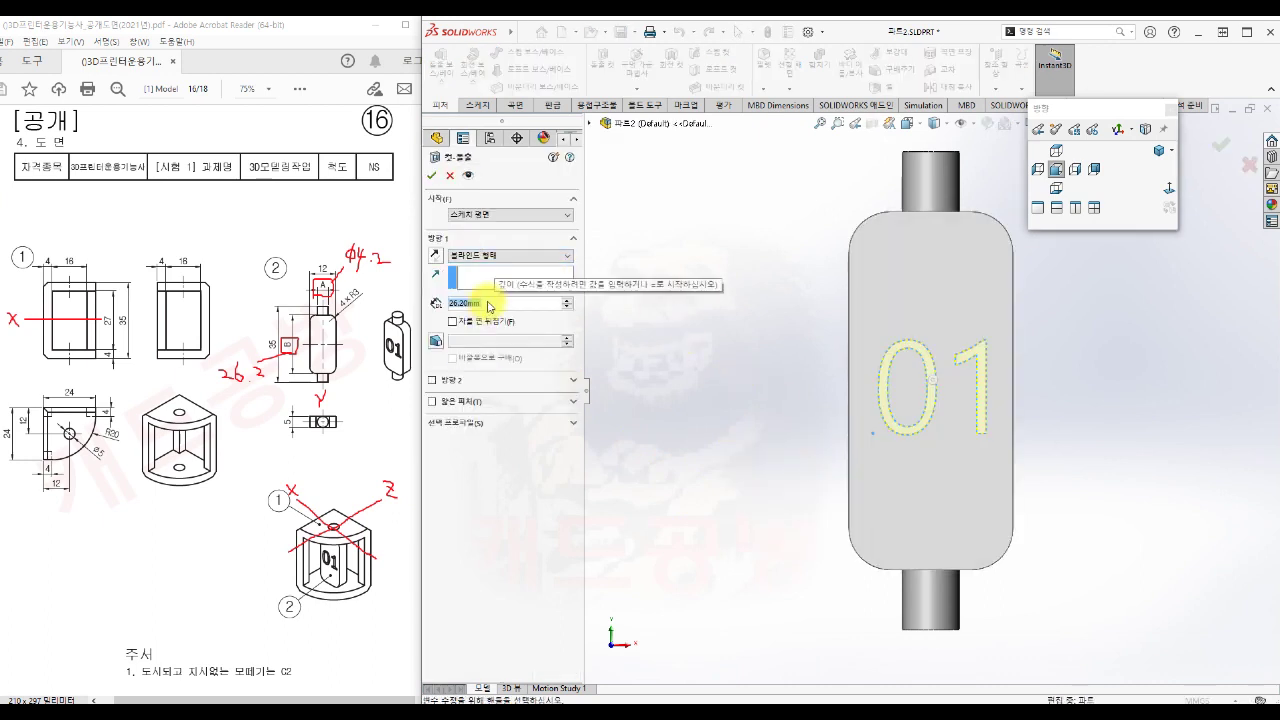
key(Return)
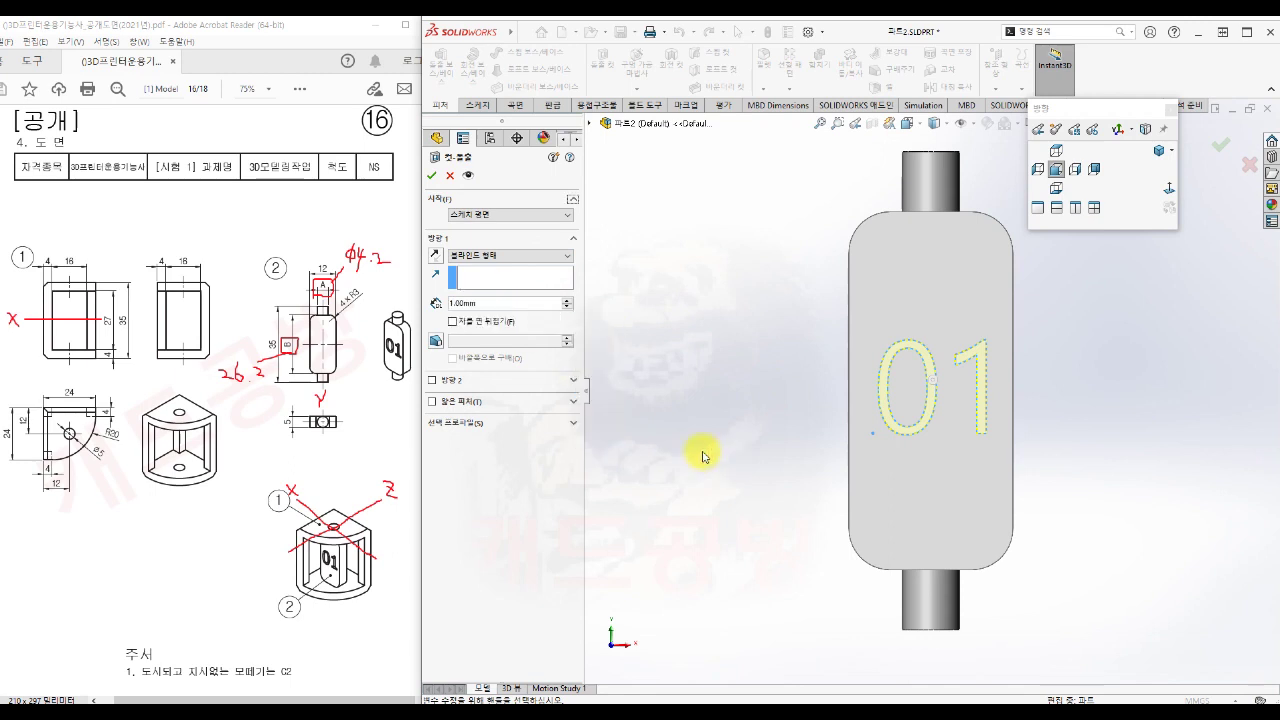
click(1158, 150)
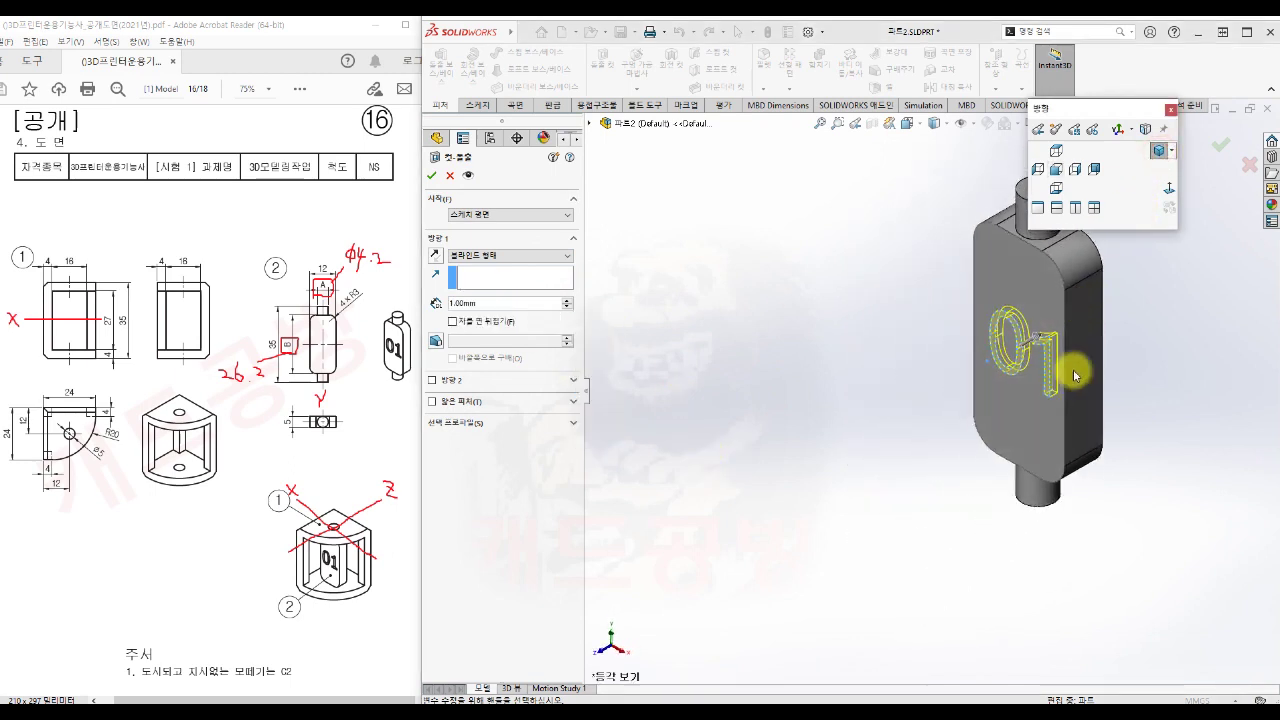
click(433, 176)
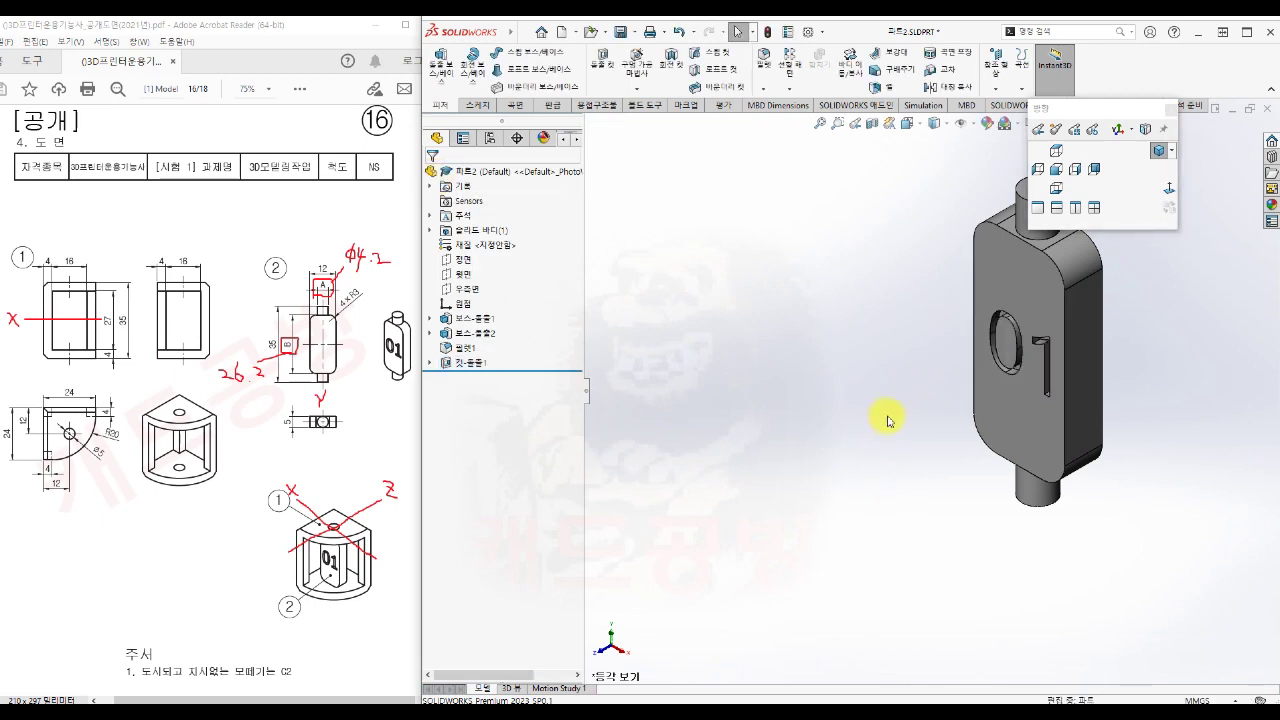
Save the finished shaft part with the engraved "01" and close it
middle_drag(886, 414, 785, 470)
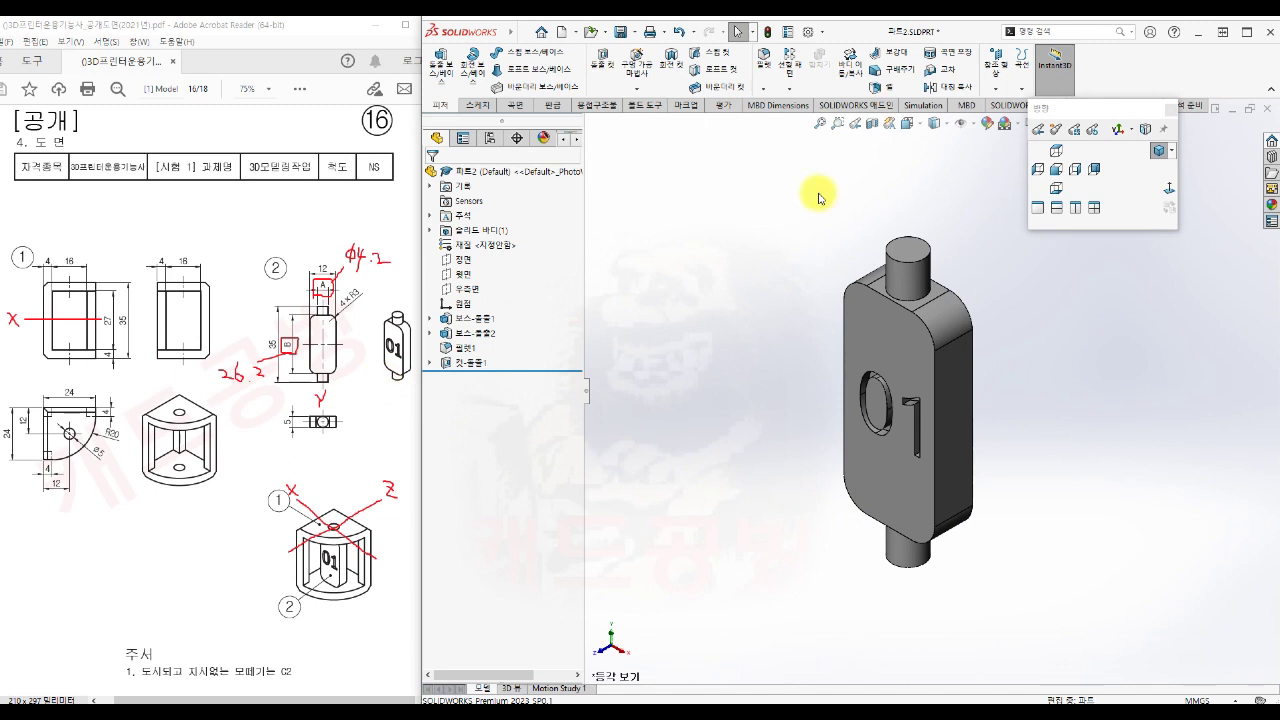
click(619, 31)
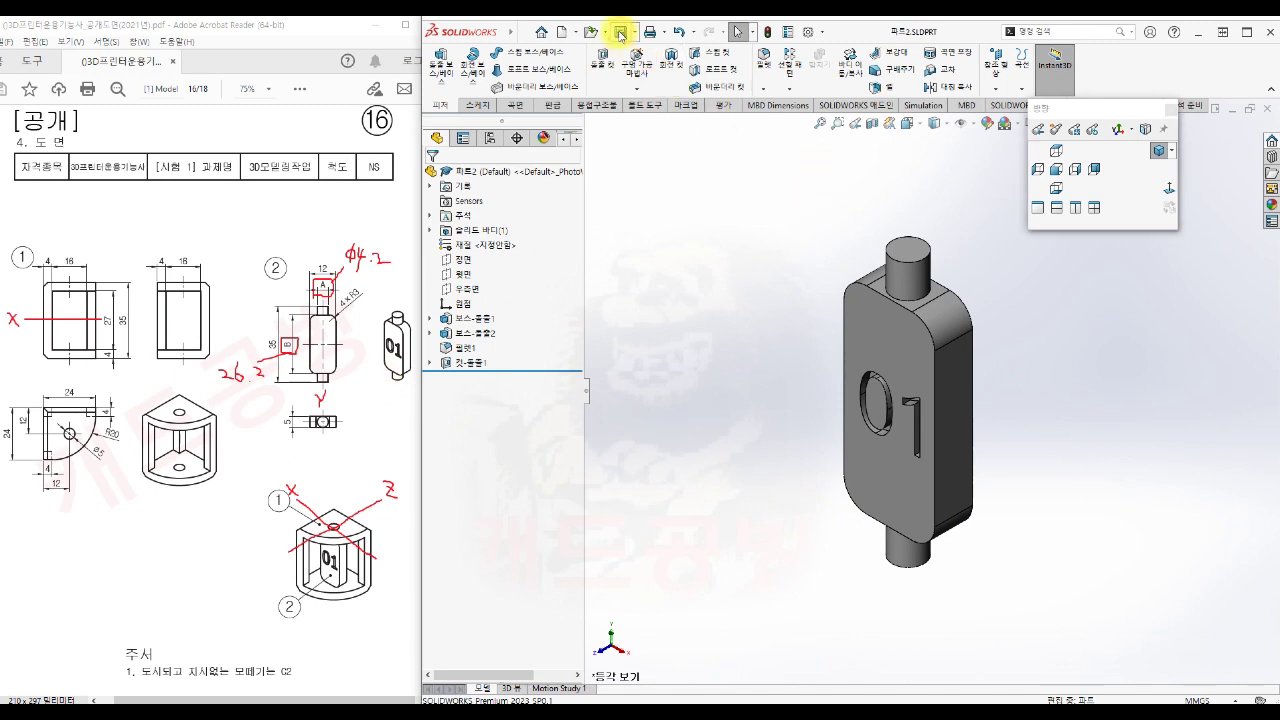
click(1270, 110)
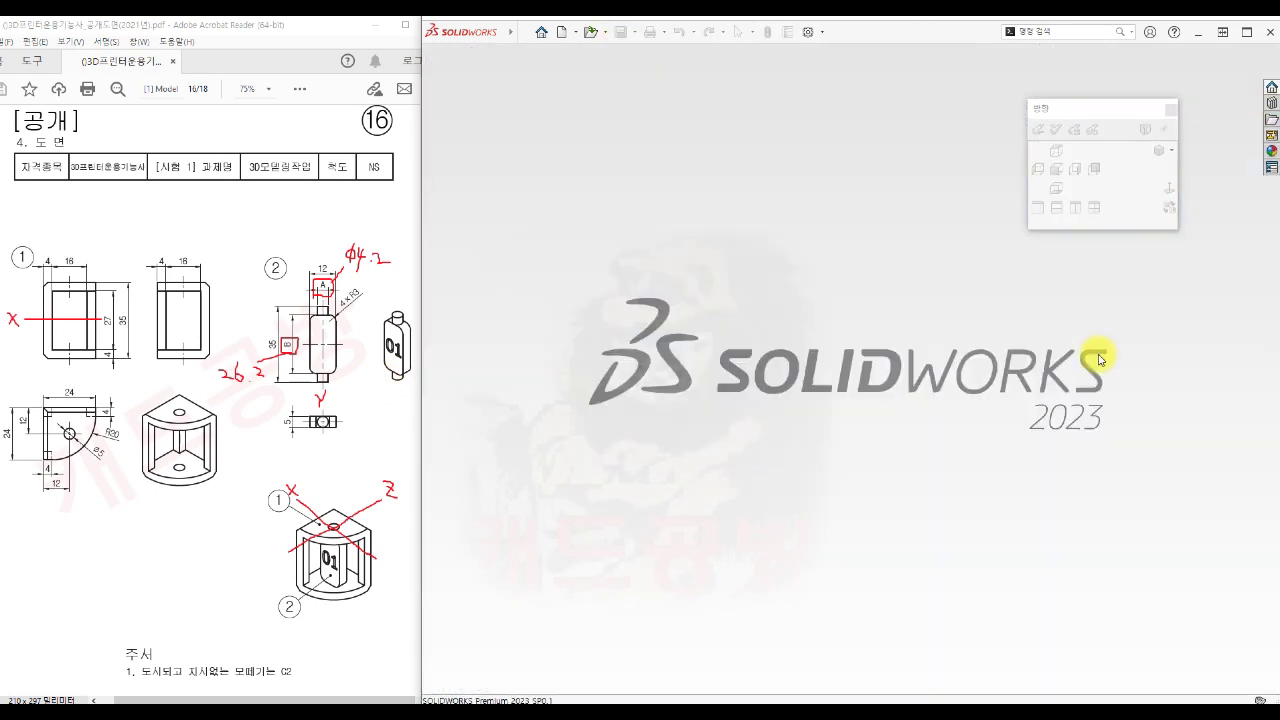
Create a new assembly from the 내조립품 template and insert 파트1.SLDPRT at the assembly origin
click(561, 31)
click(674, 214)
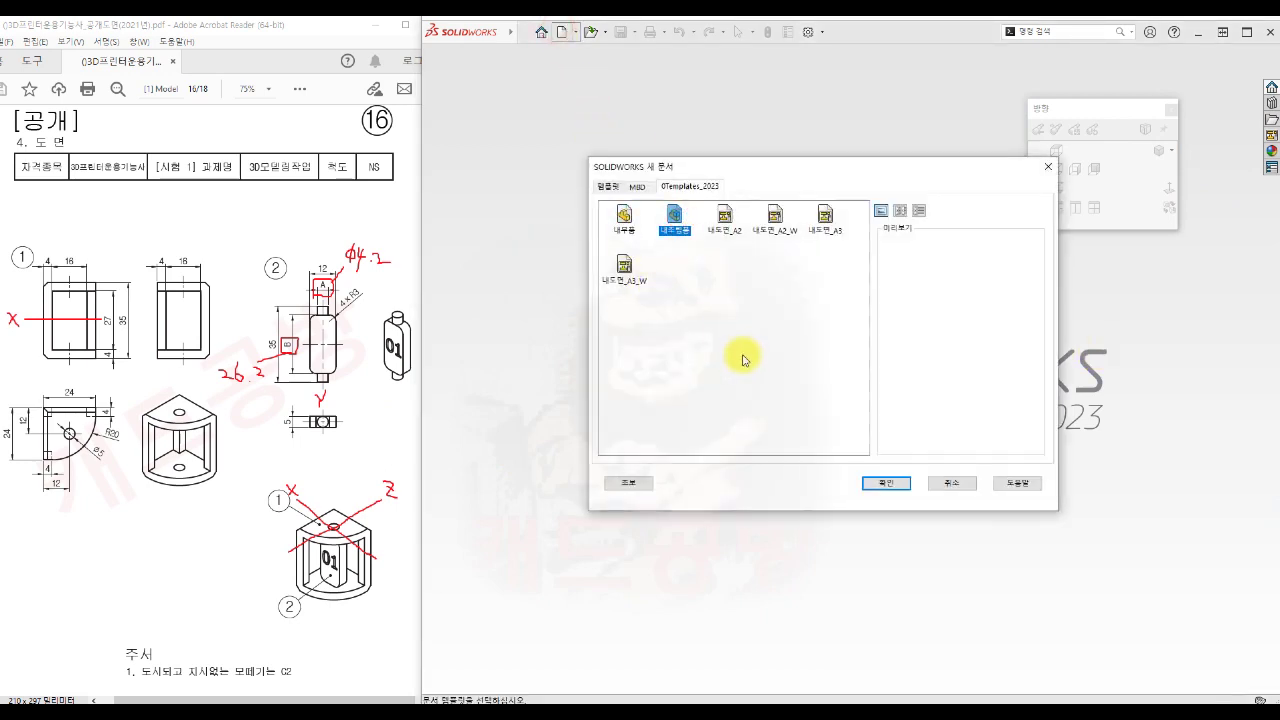
click(881, 483)
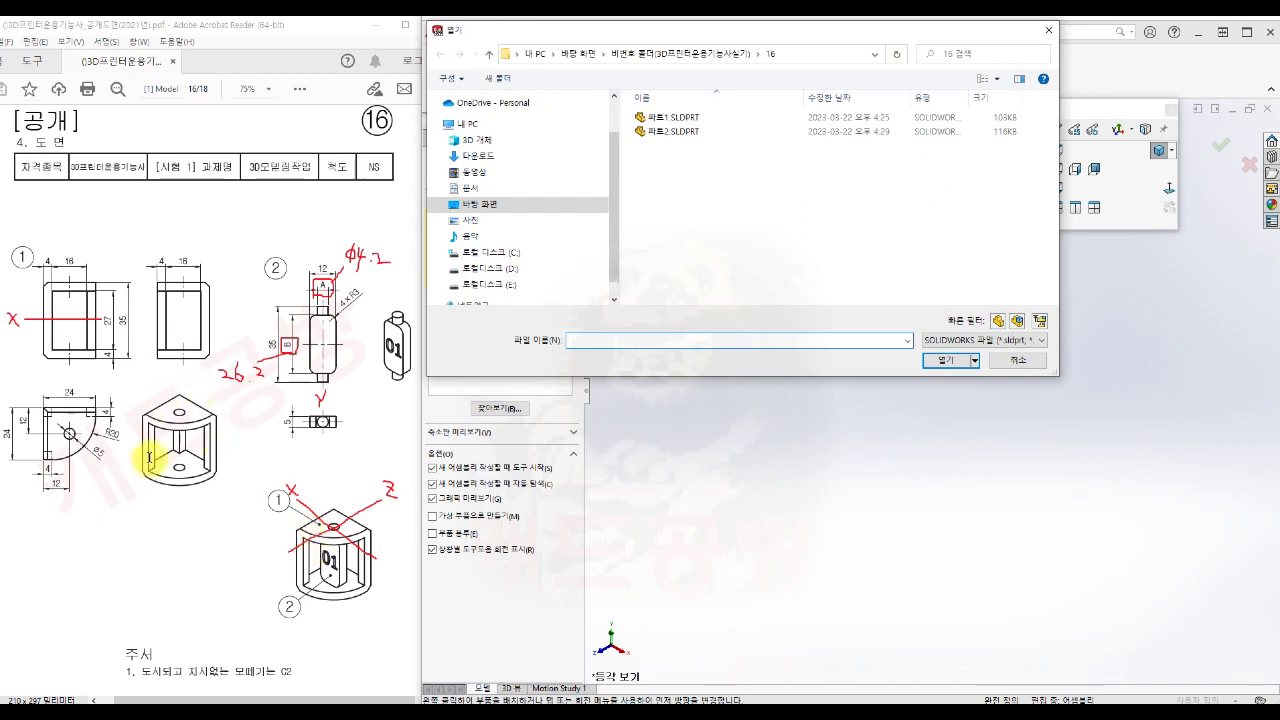
click(662, 118)
click(940, 360)
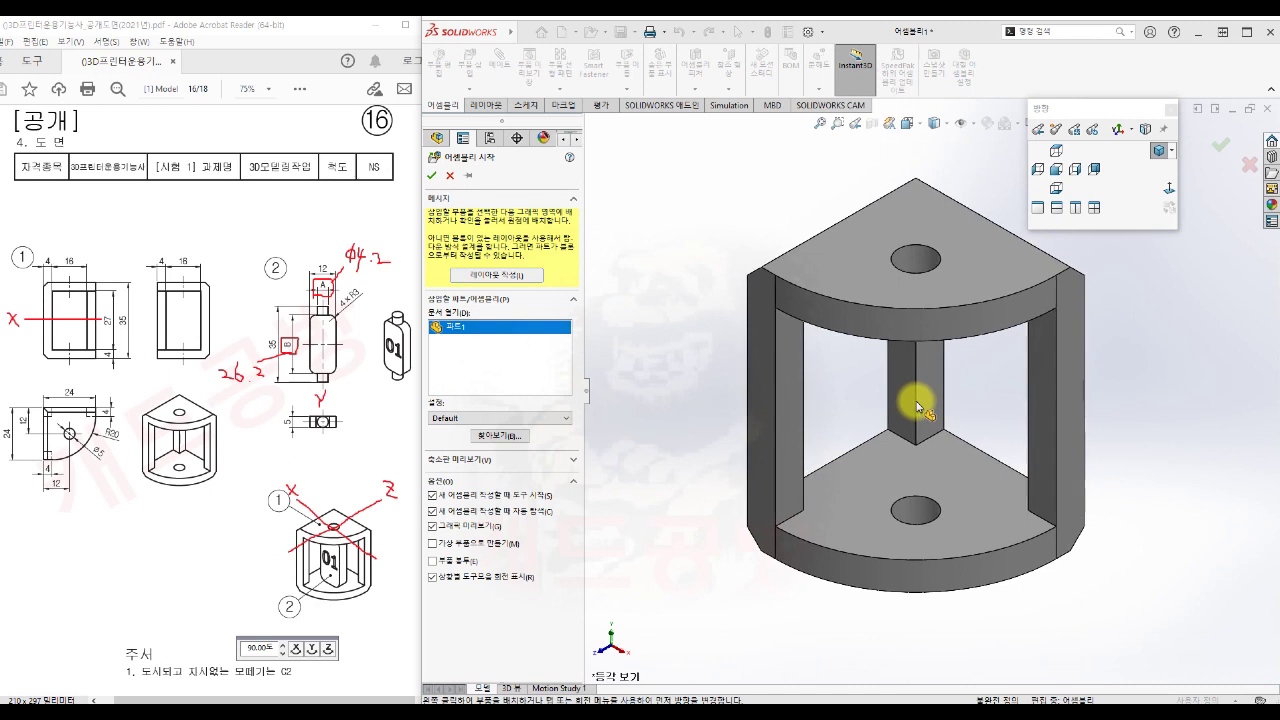
click(432, 176)
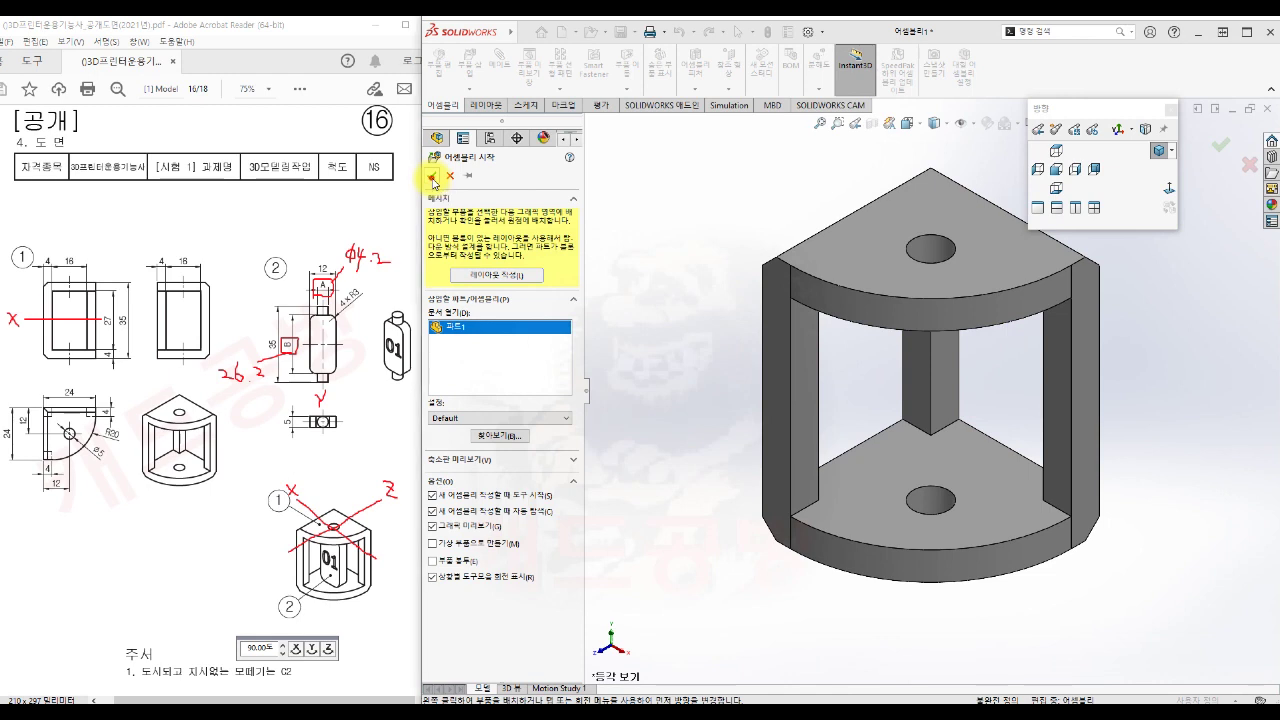
click(432, 177)
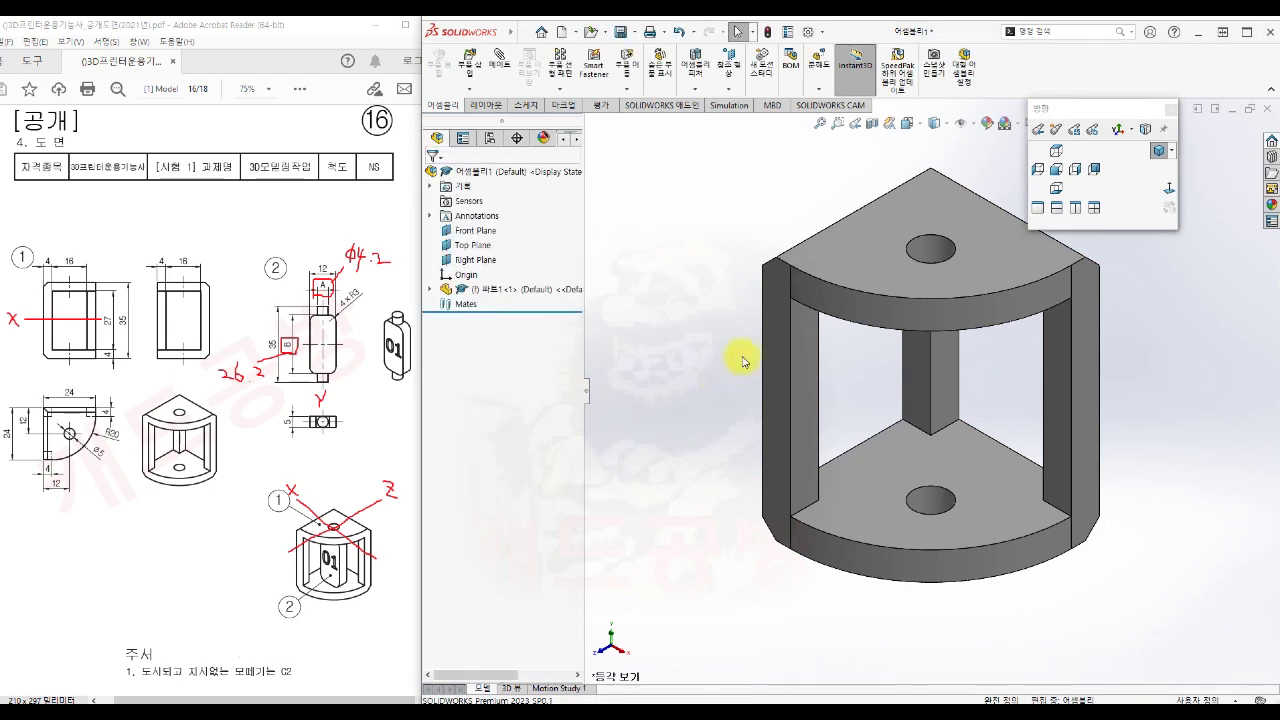
Insert 파트2.SLDPRT into the assembly and place it freely beside the frame part
scroll(882, 405, up, 3)
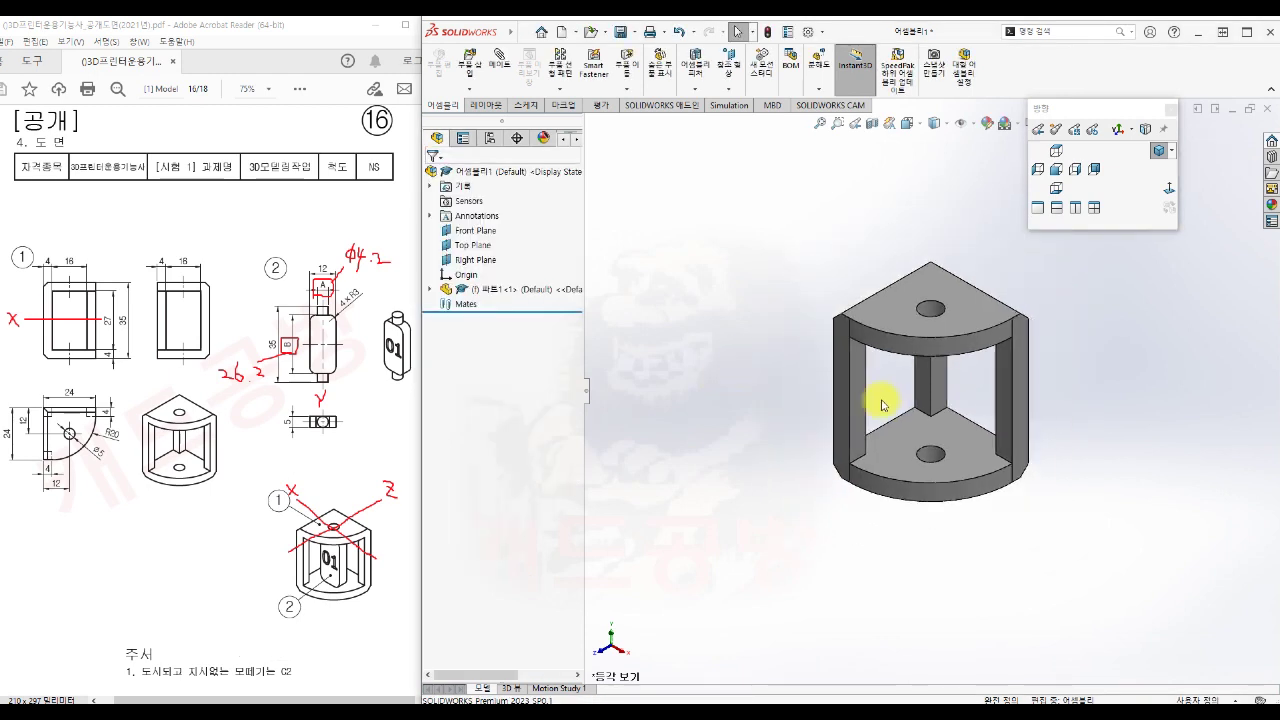
click(882, 405)
click(930, 420)
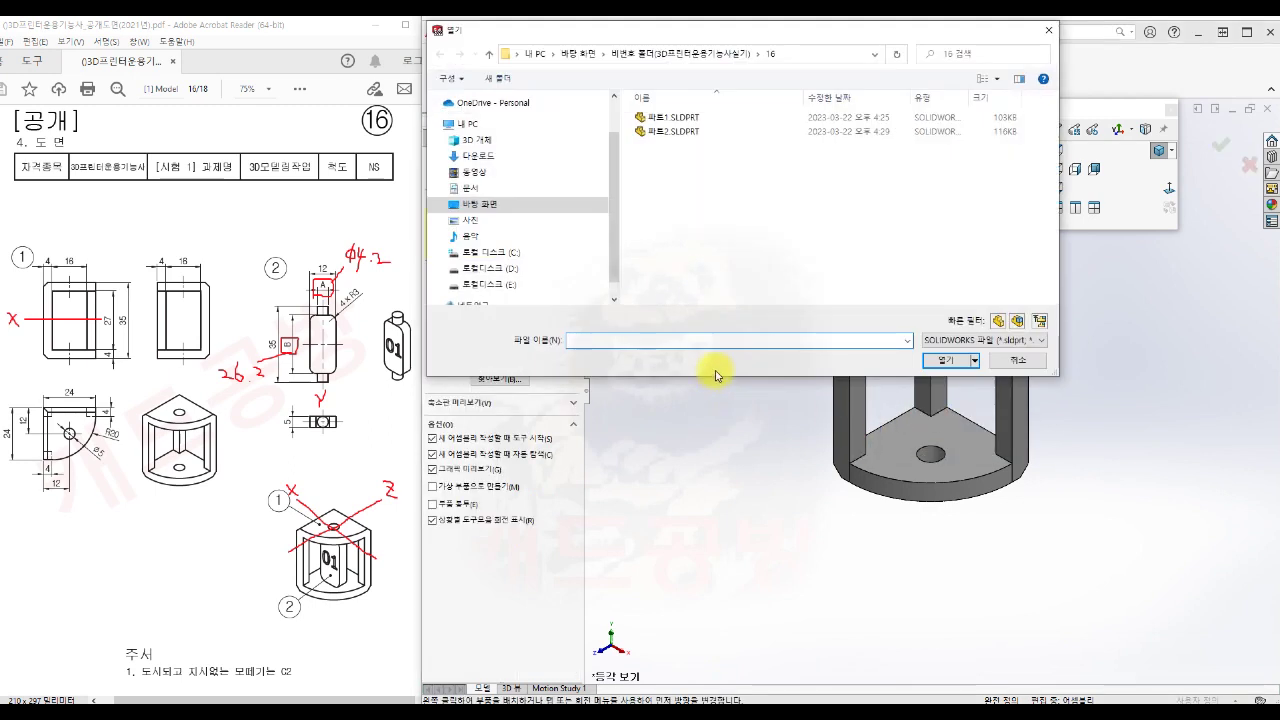
click(678, 131)
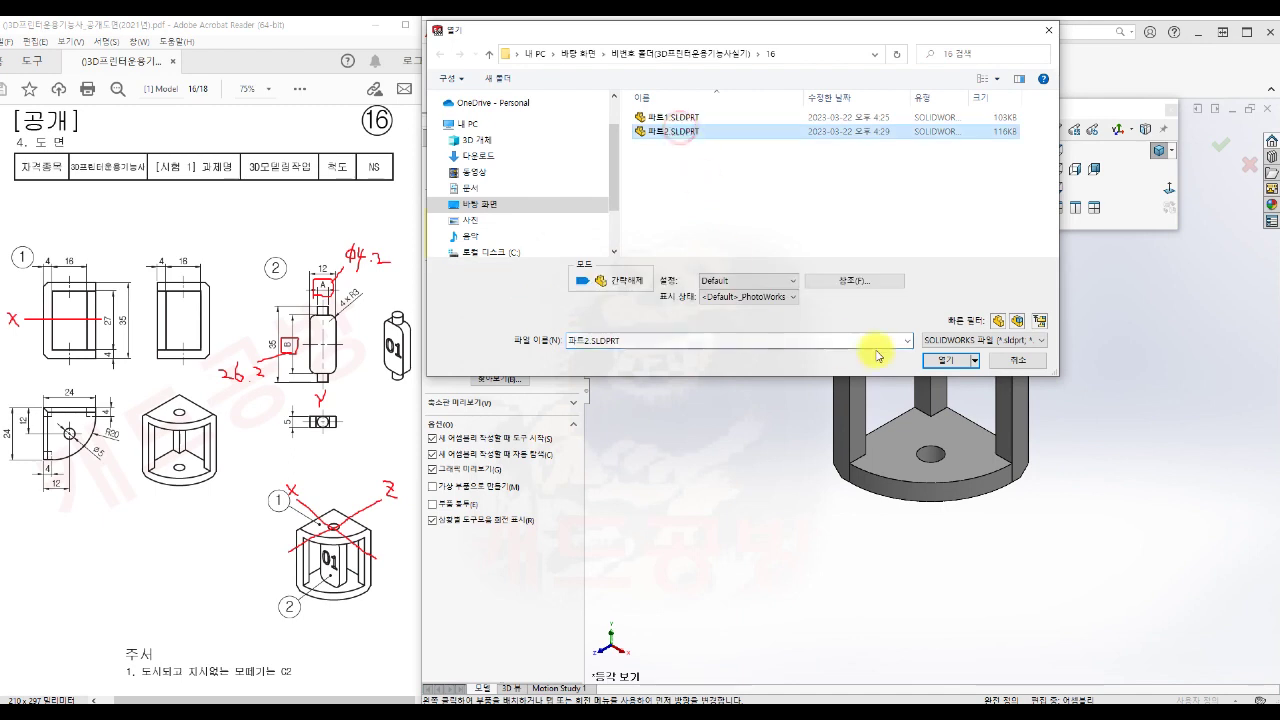
click(945, 361)
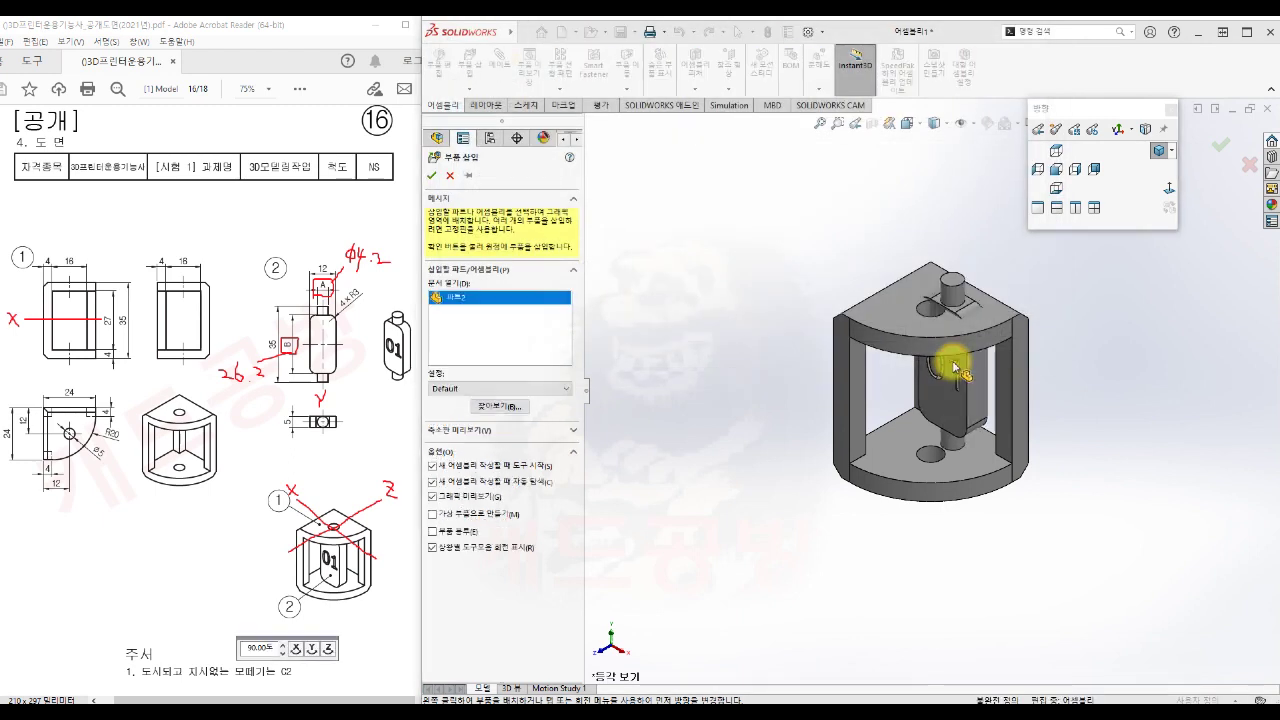
middle_drag(952, 362, 1063, 414)
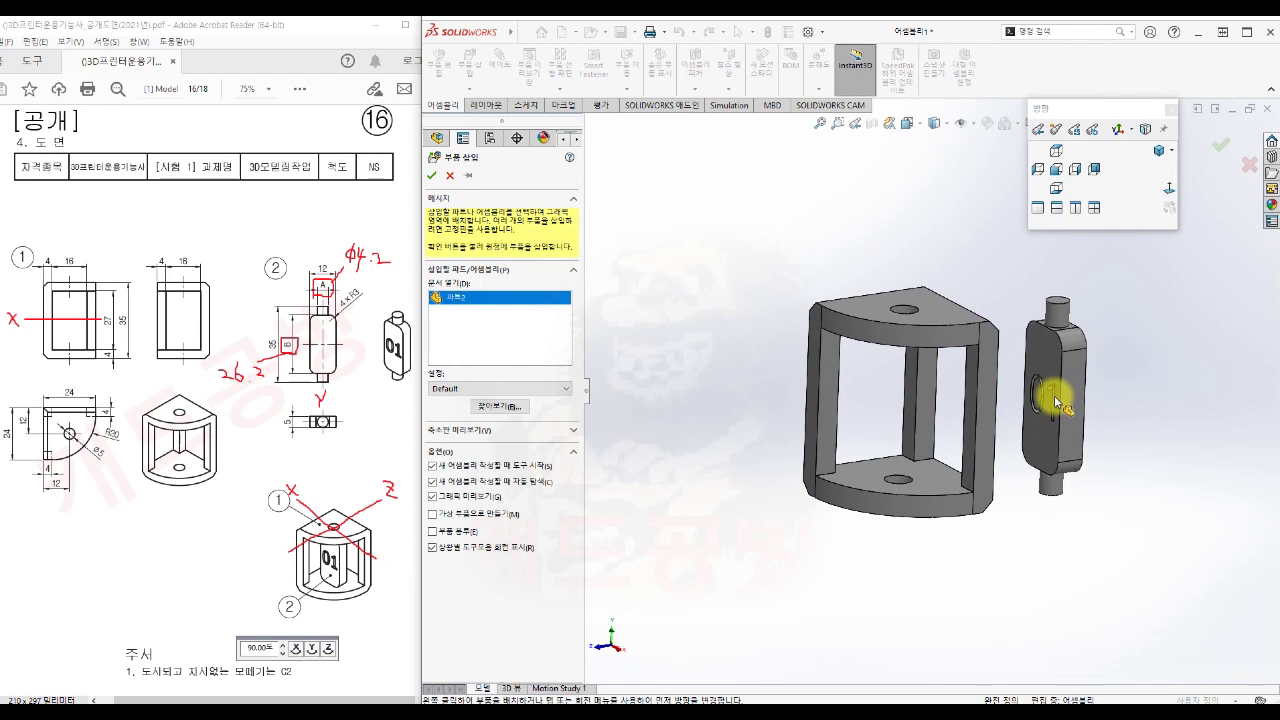
click(1055, 400)
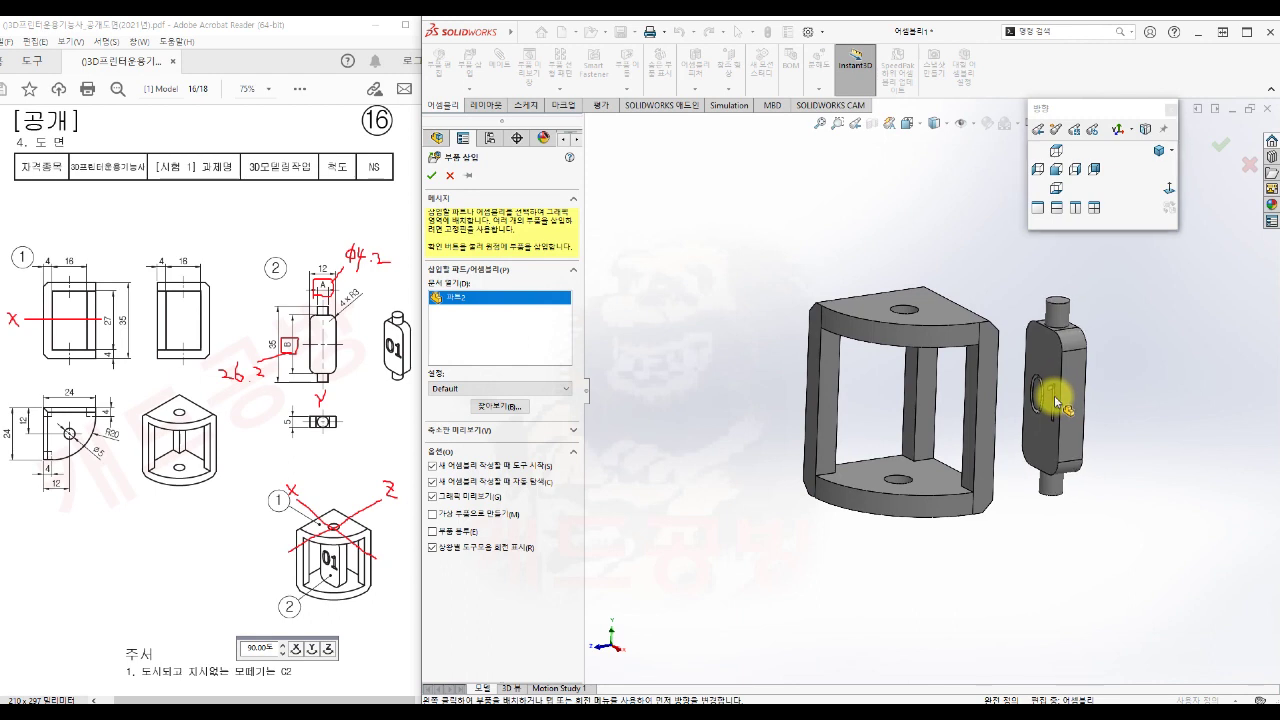
click(726, 382)
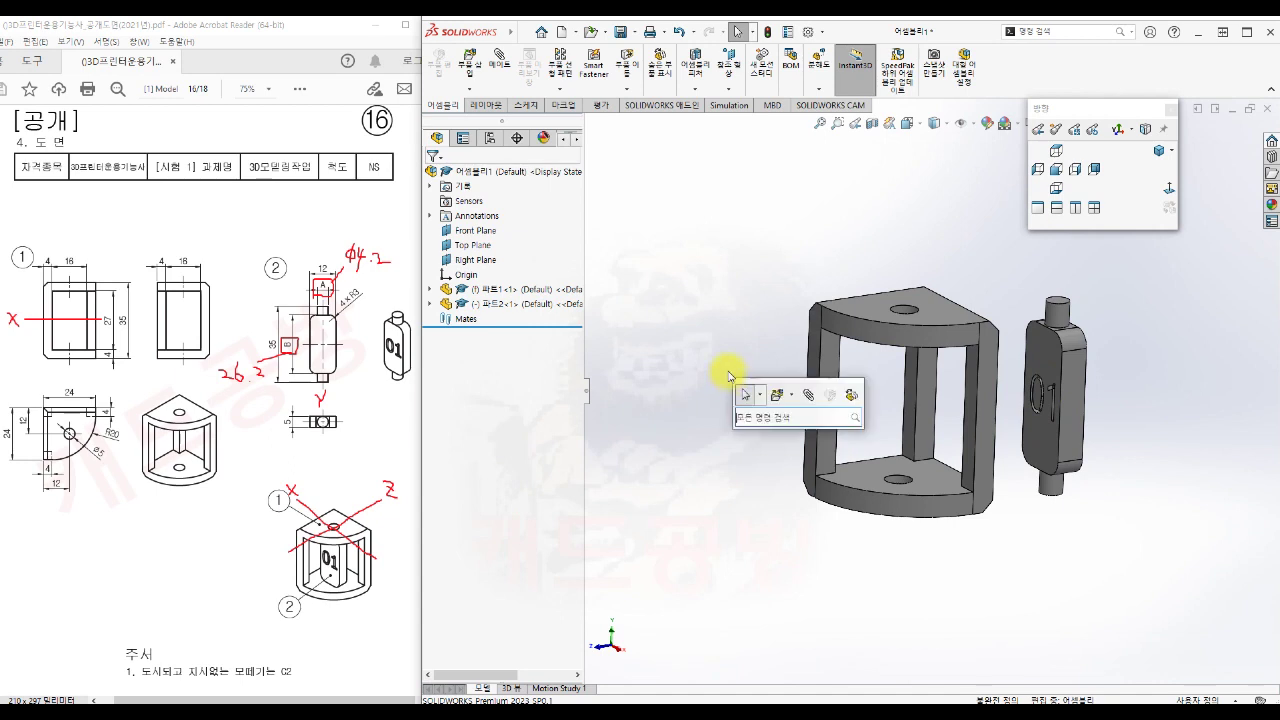
Add a concentric mate between the frame's upper hole and the cylindrical pin at the top of the shaft part
click(806, 398)
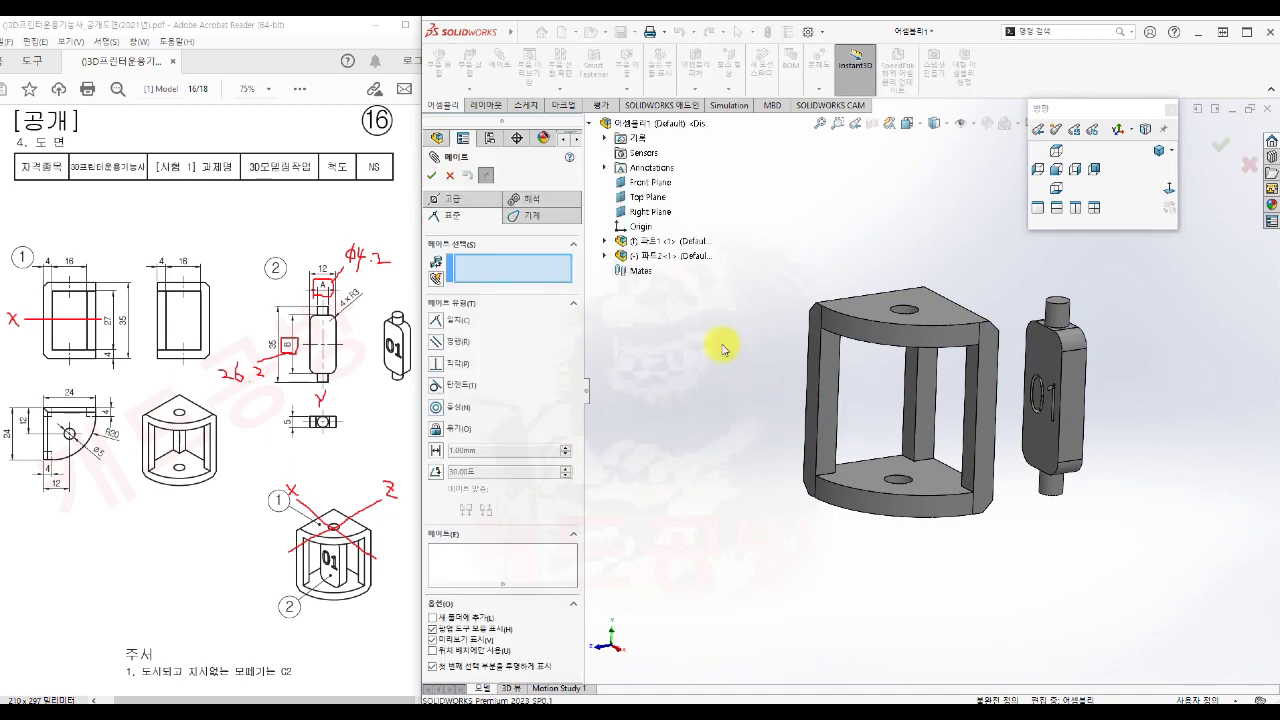
click(604, 241)
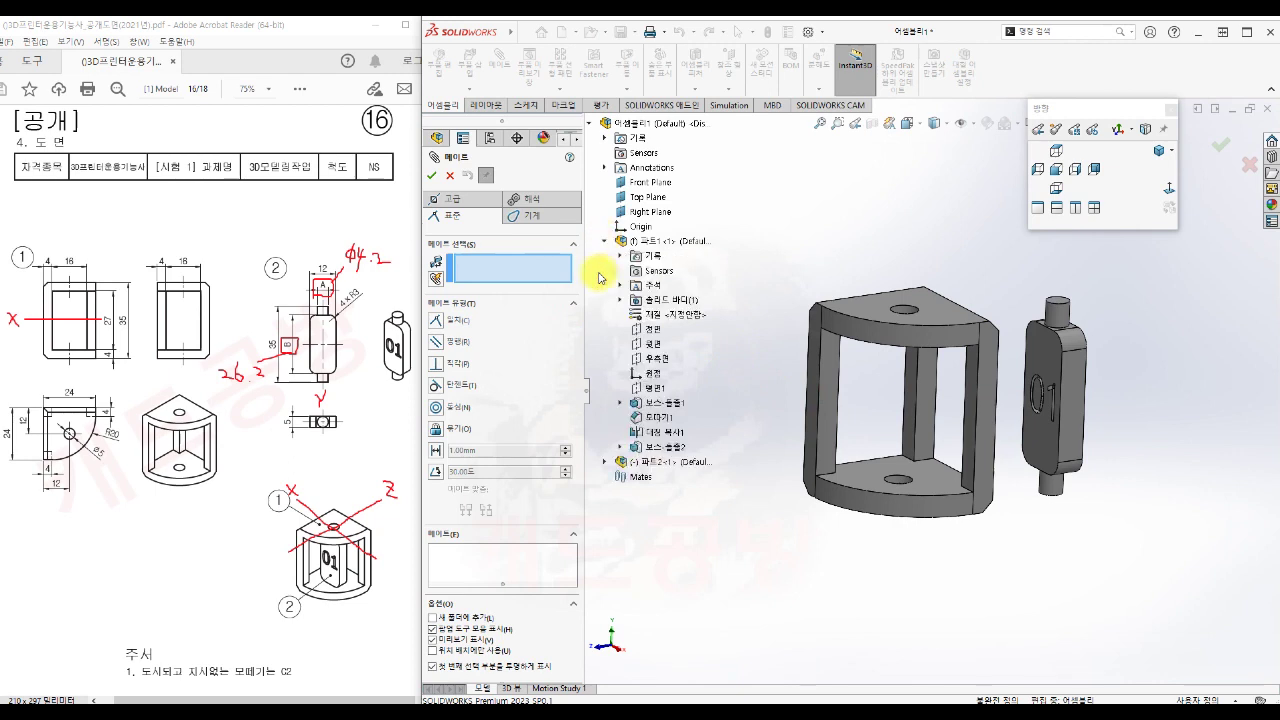
click(605, 462)
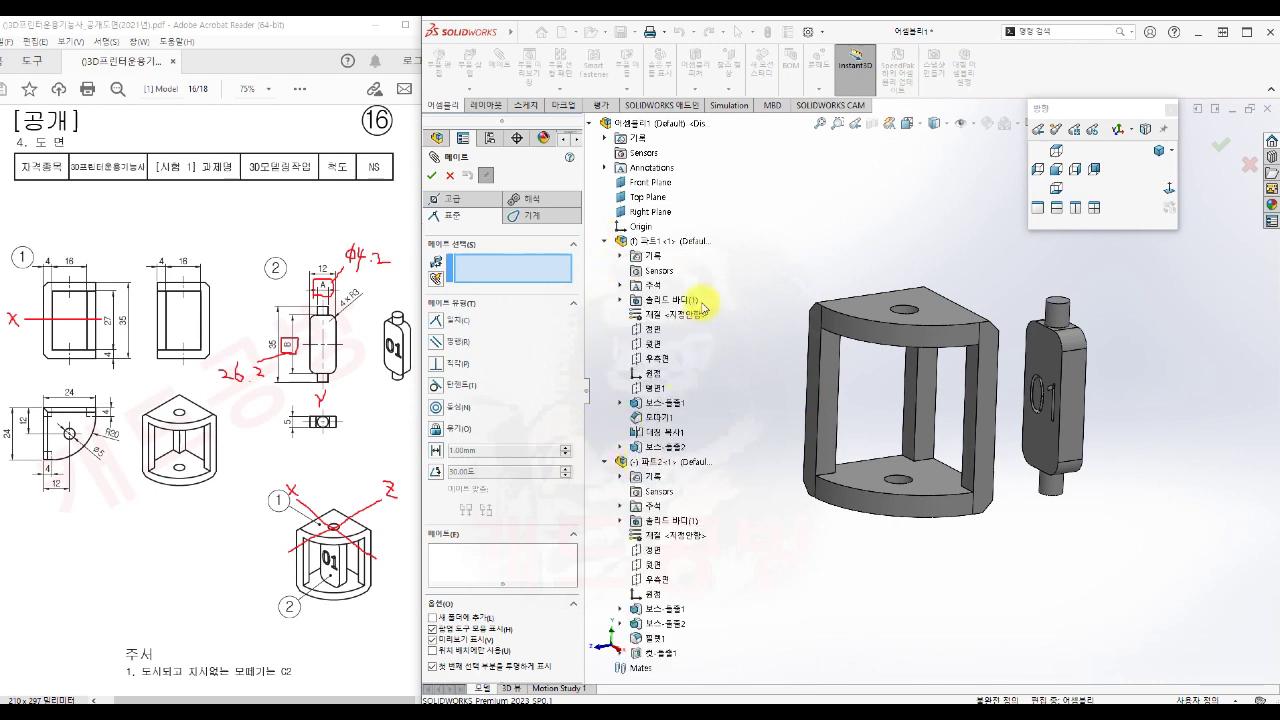
scroll(903, 309, down, 2)
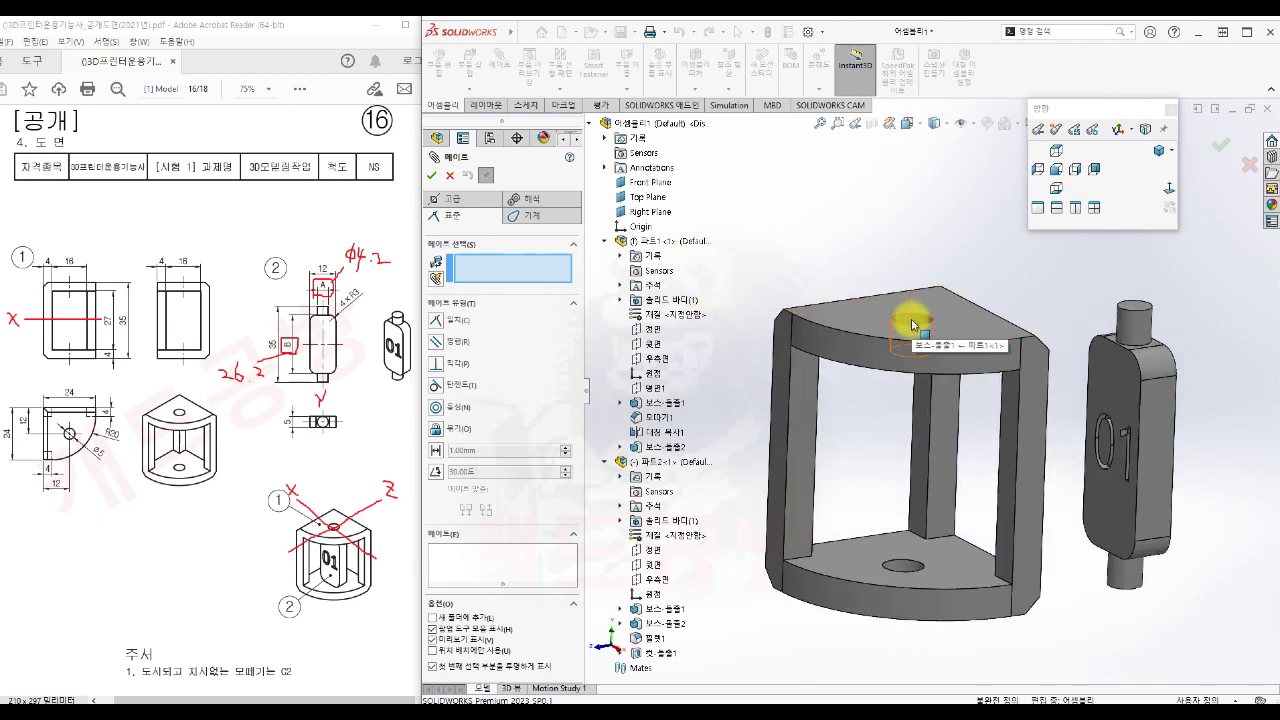
click(911, 322)
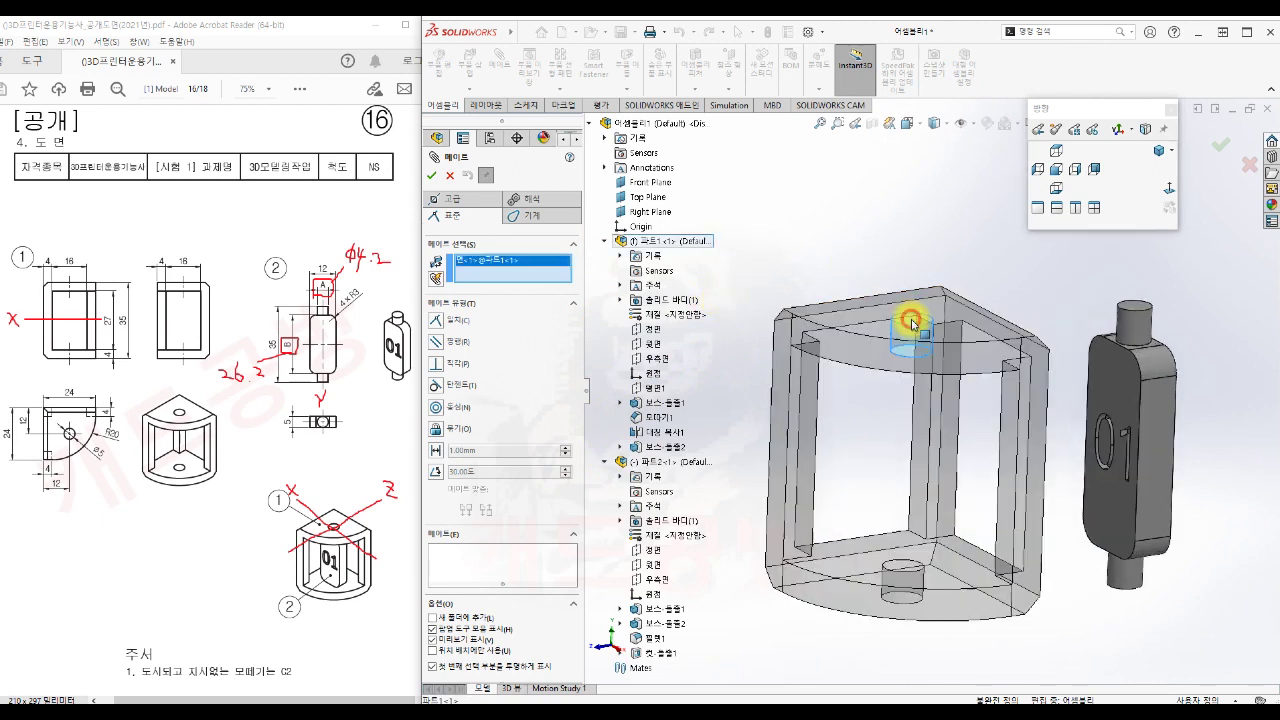
click(1117, 347)
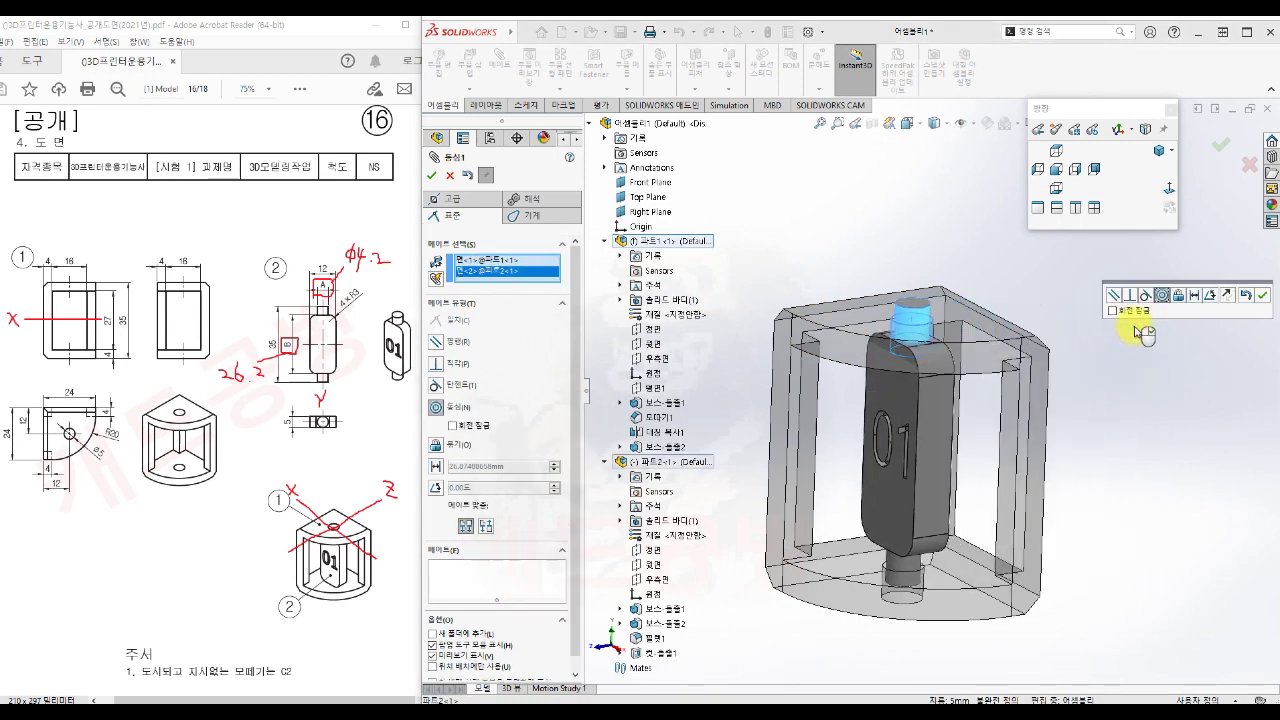
click(1263, 296)
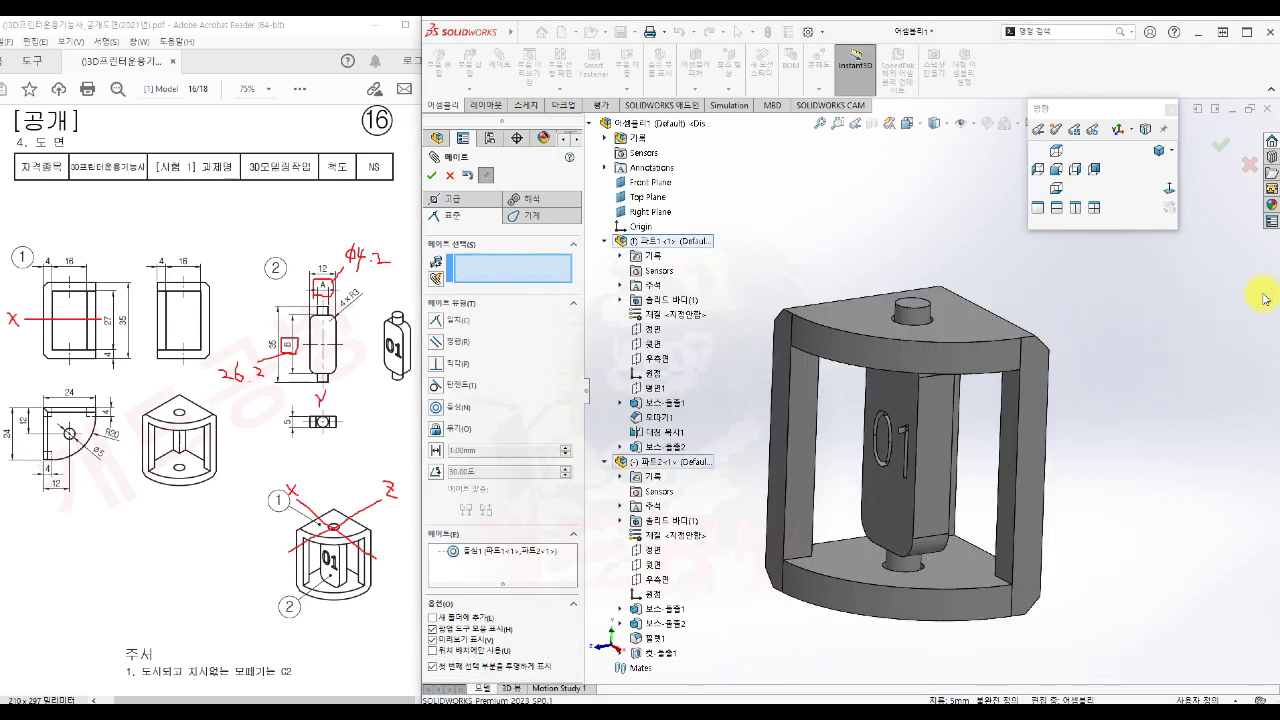
Add a coincident mate between the 윗면 planes of 파트1 and 파트2
scroll(943, 449, up, 2)
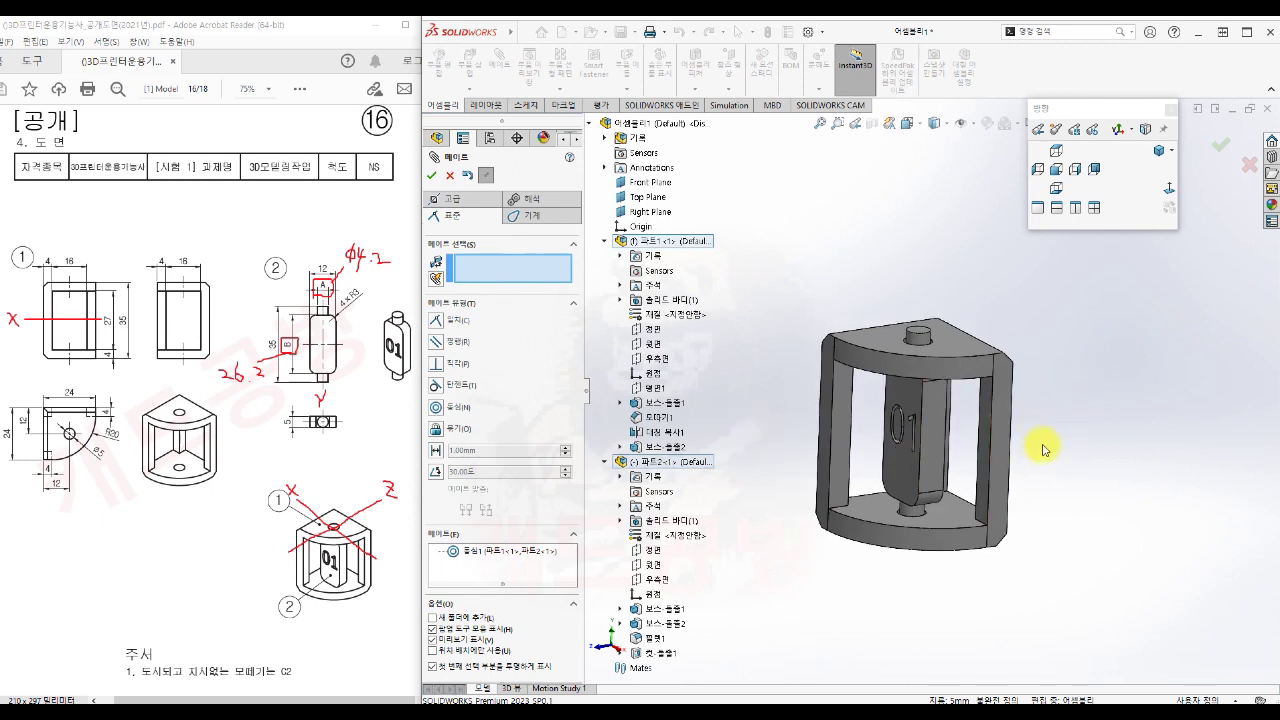
click(656, 343)
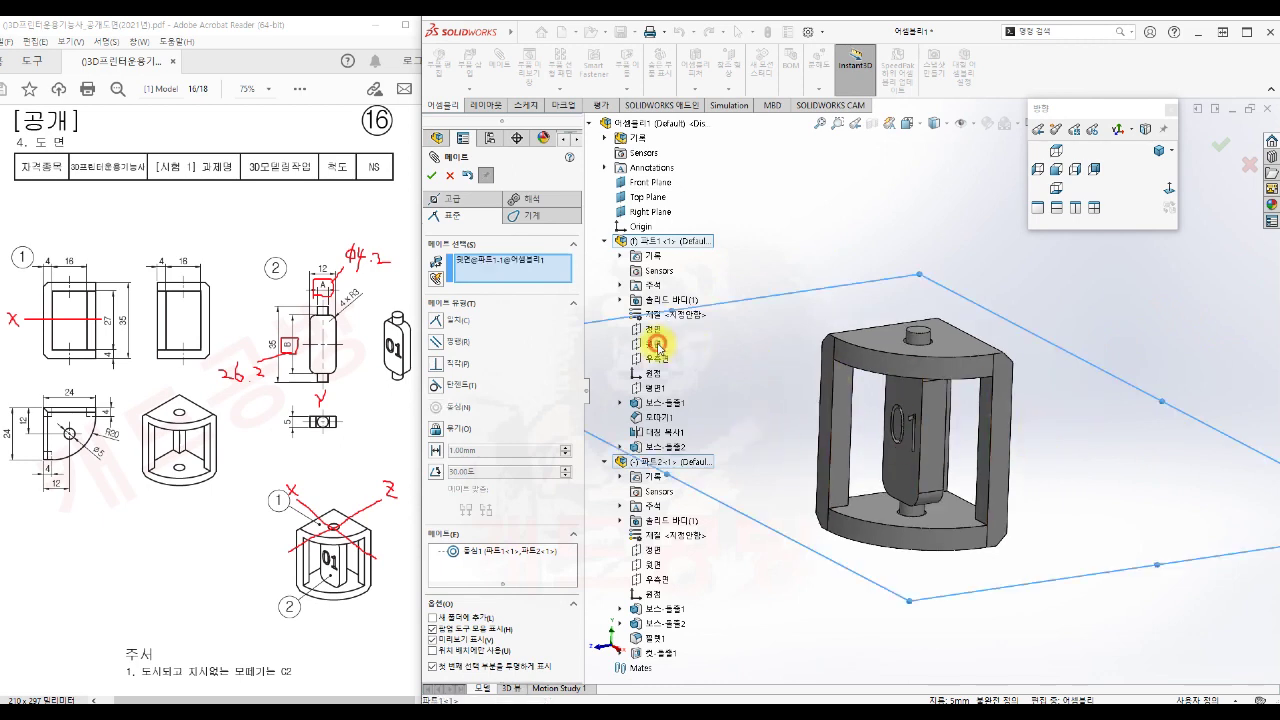
click(653, 566)
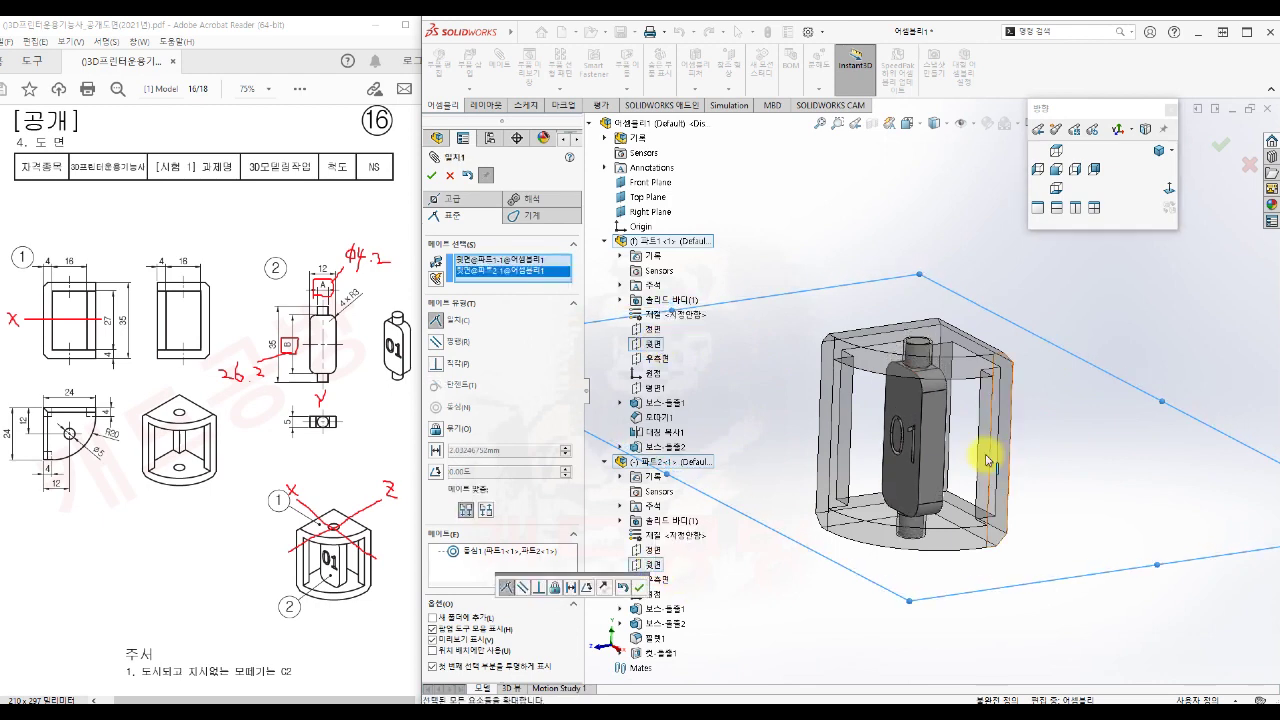
click(638, 587)
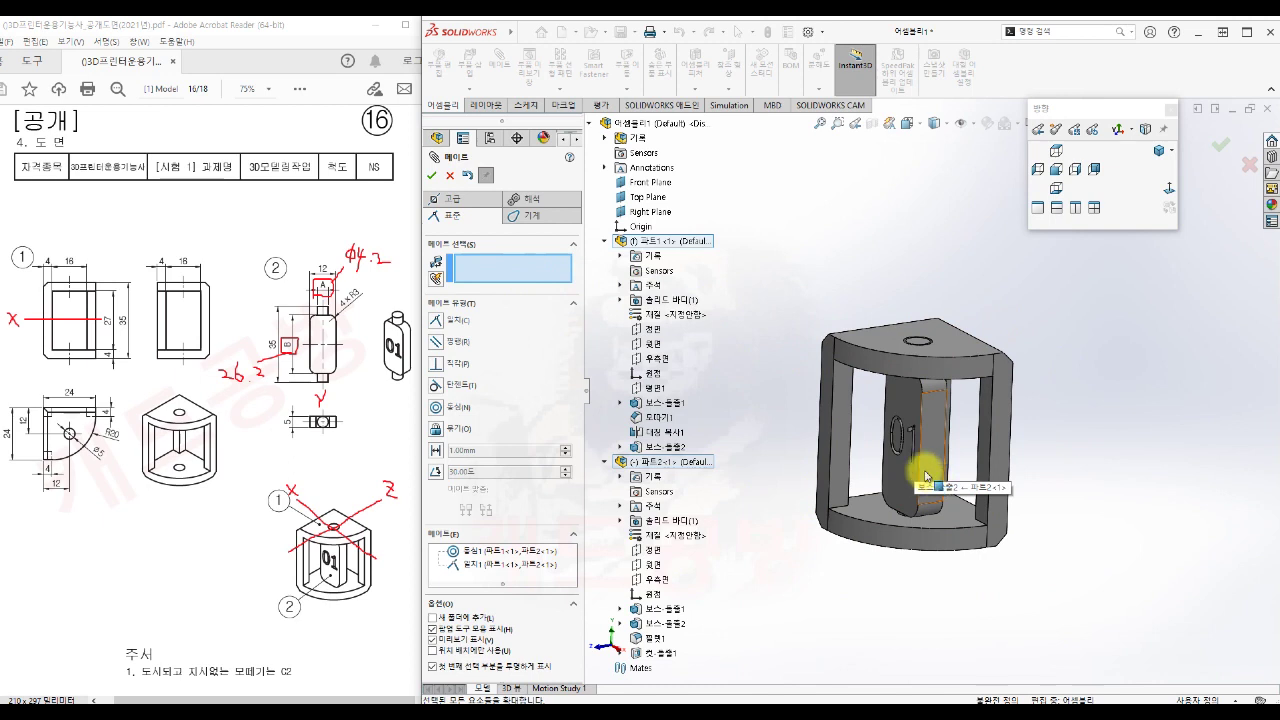
Test the shaft's rotation, then mate the 정면 planes of 파트1 and 파트2 as coincident and finish mating
drag(926, 476, 1071, 514)
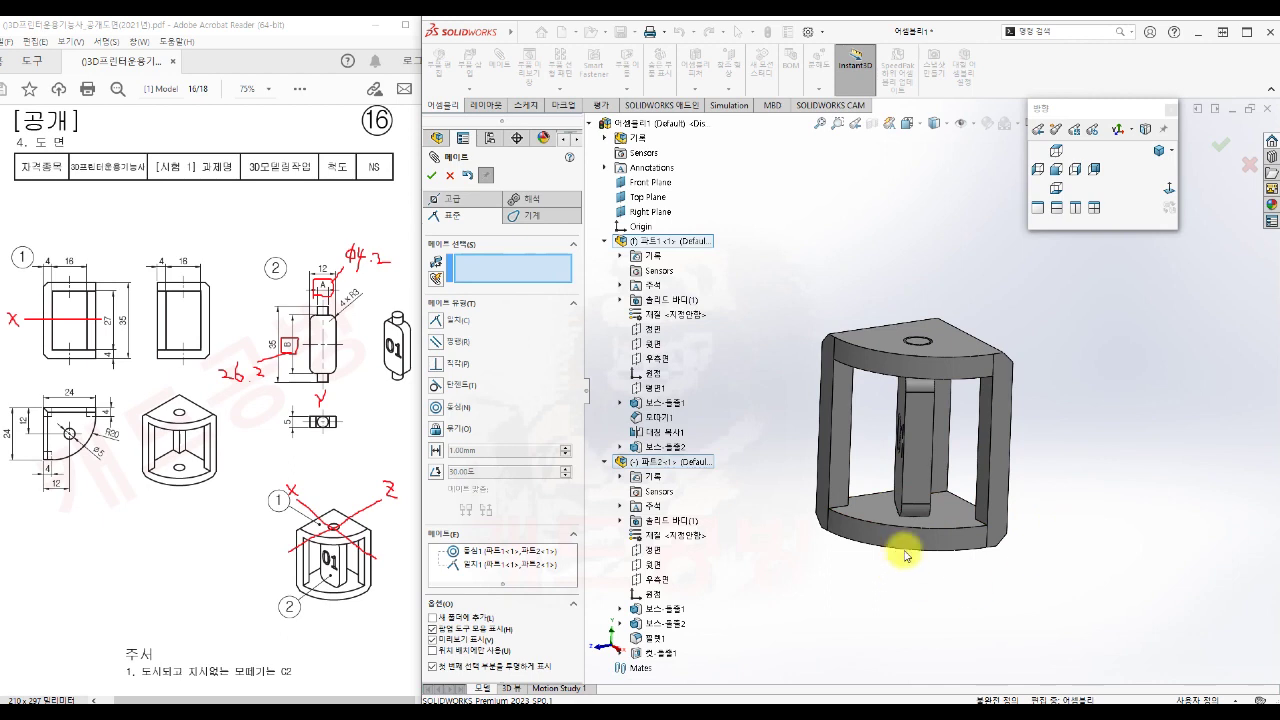
scroll(910, 555, down, 2)
mouse_move(912, 486)
mouse_down()
mouse_move(920, 466)
mouse_move(951, 500)
mouse_move(930, 479)
mouse_up()
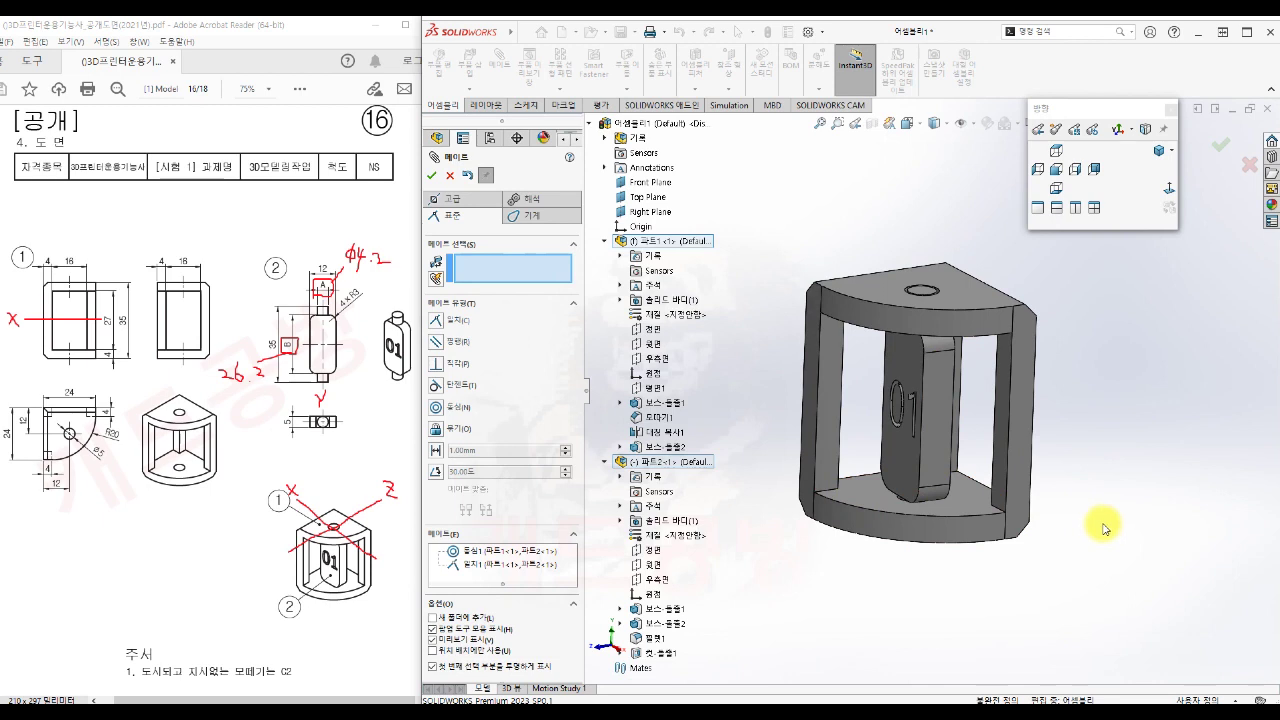
click(651, 330)
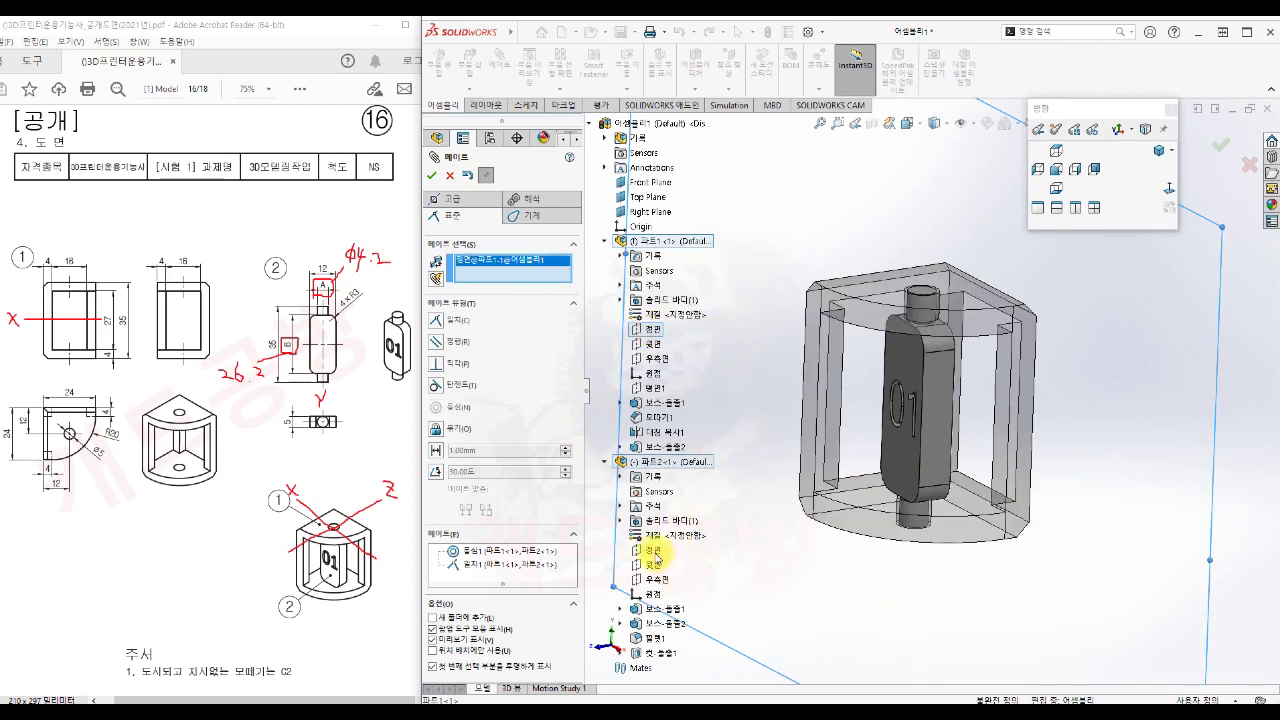
click(653, 550)
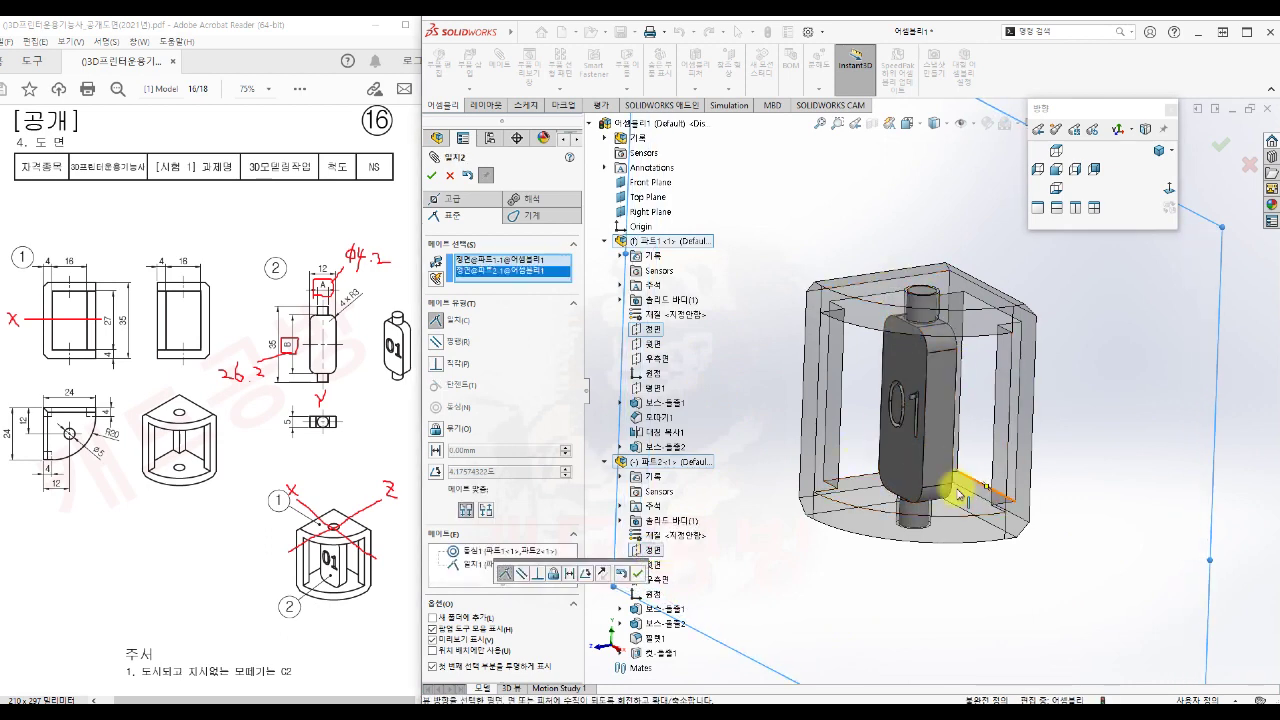
click(640, 576)
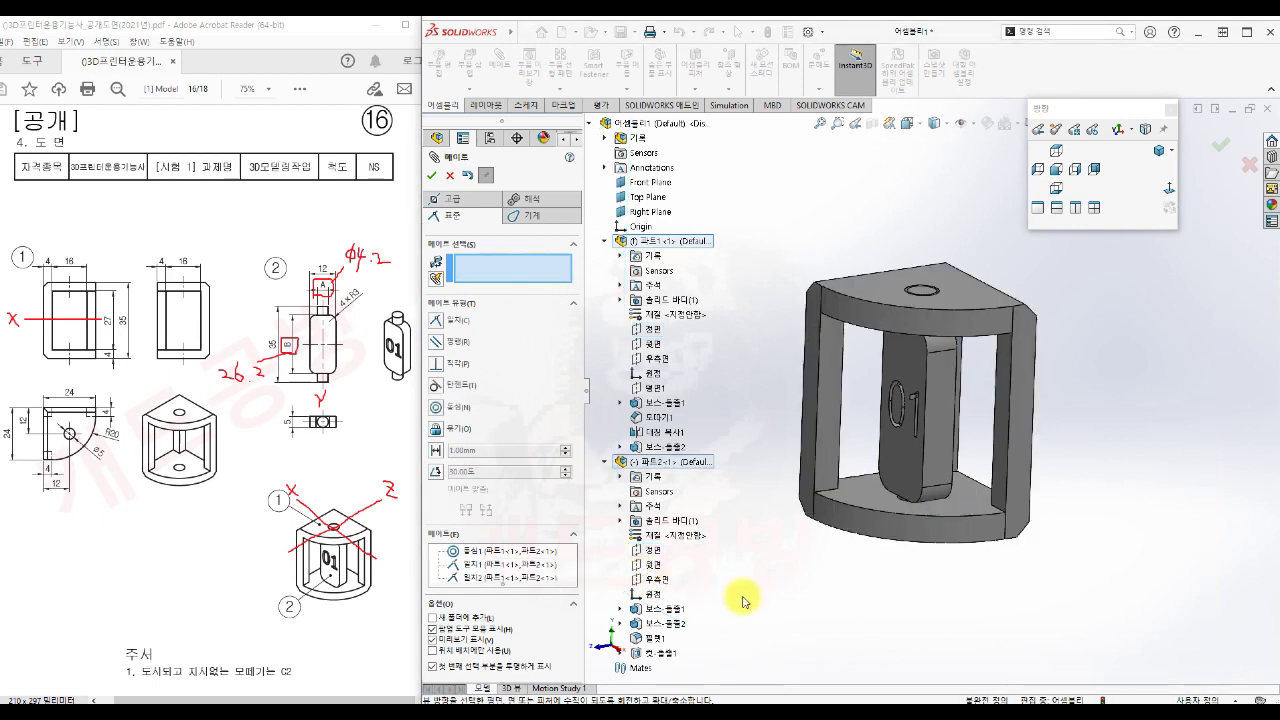
click(431, 175)
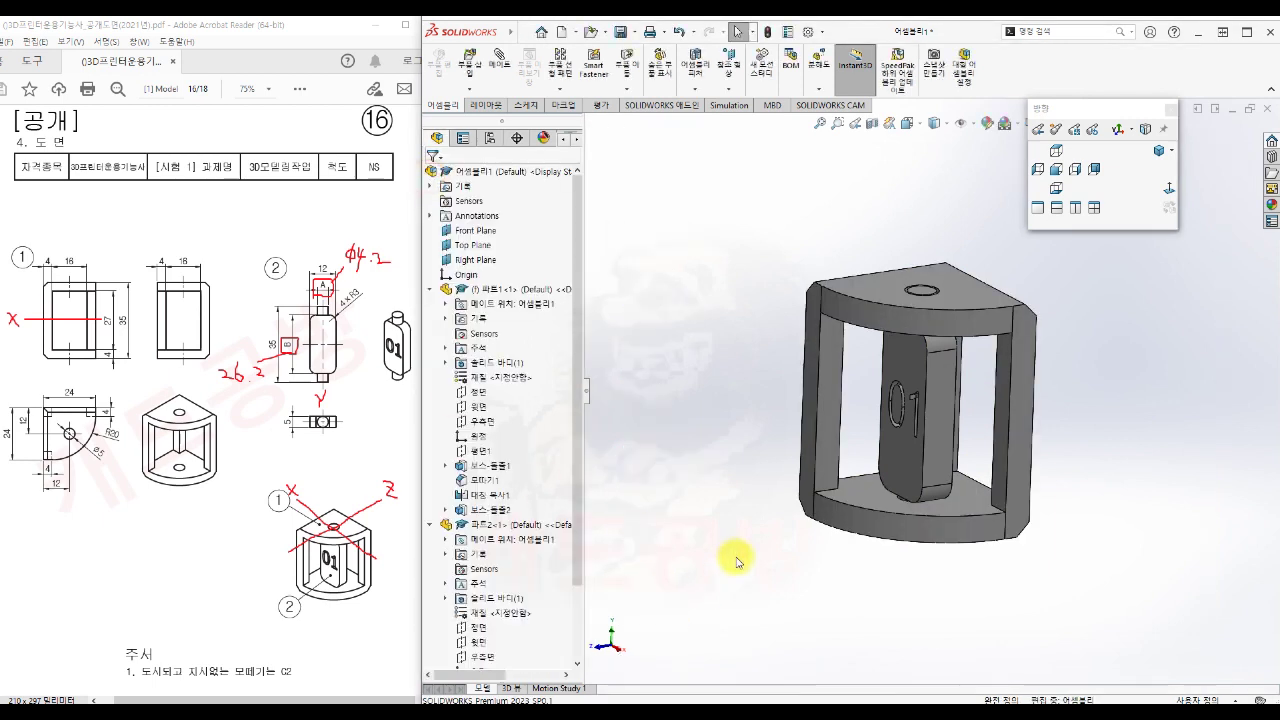
Orient the assembly isometrically and save it as 비번호_16.SLDASM in folder 16
click(1157, 150)
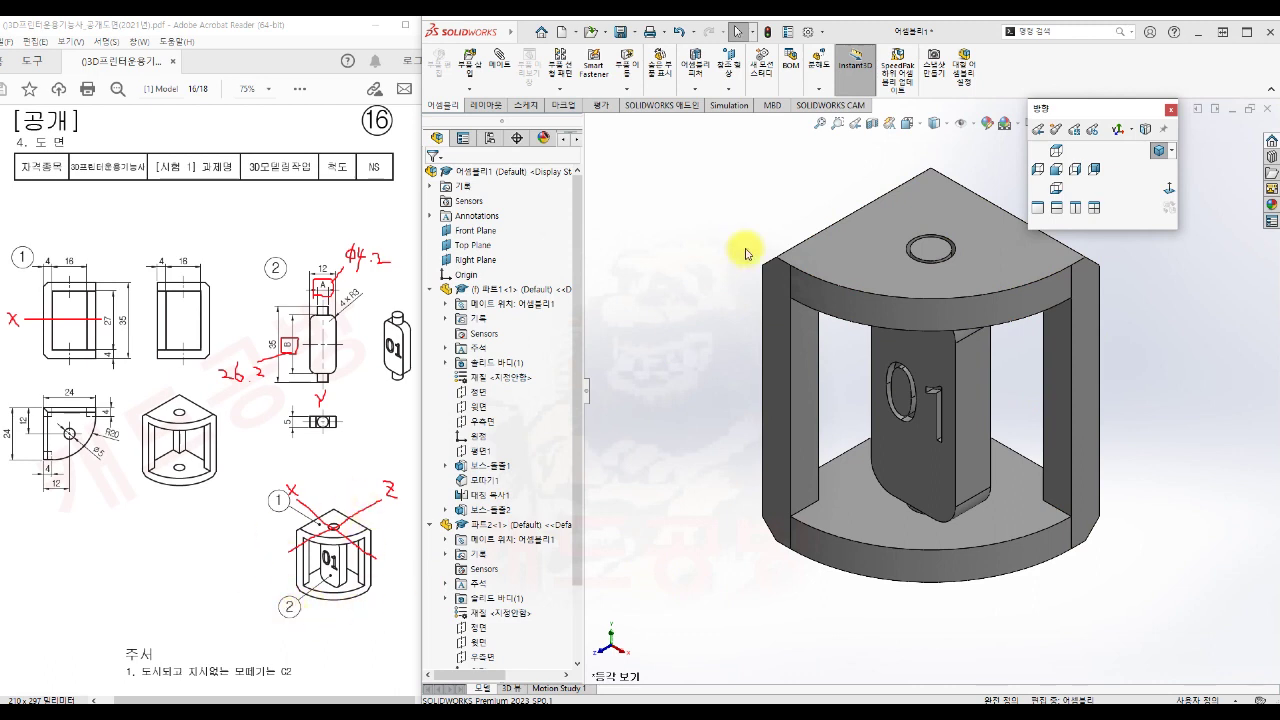
click(621, 41)
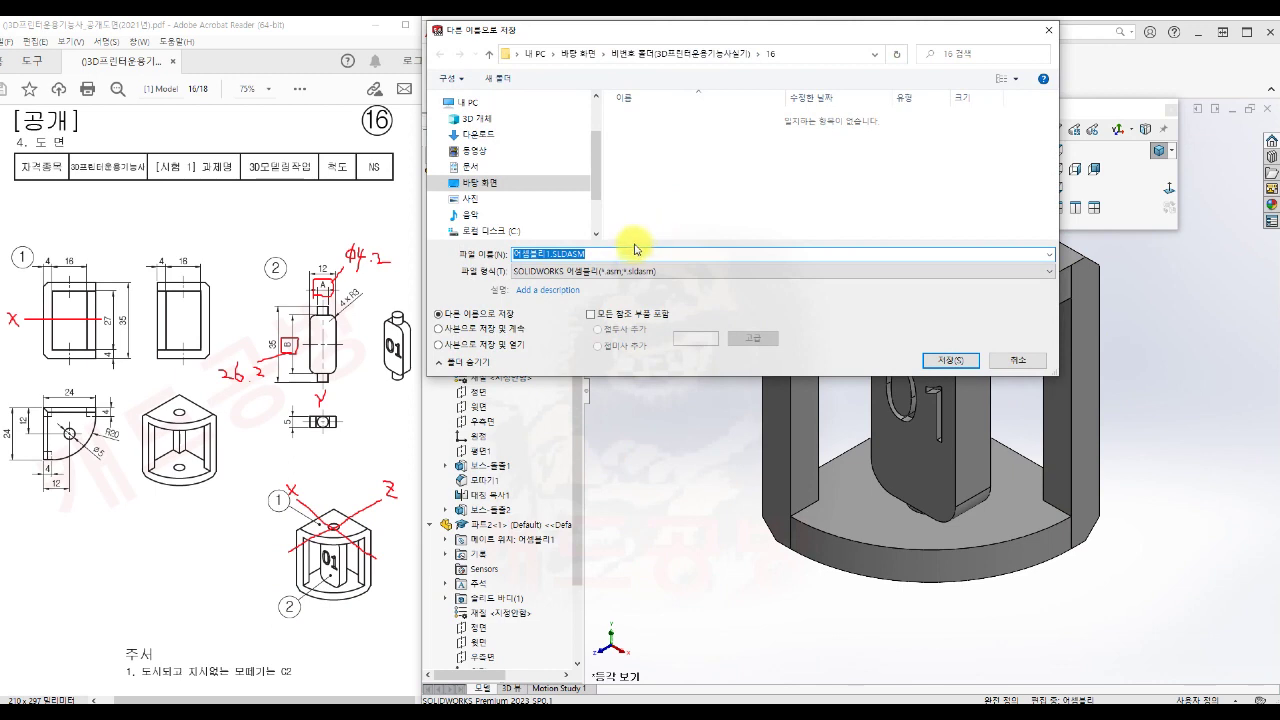
text(비번호)
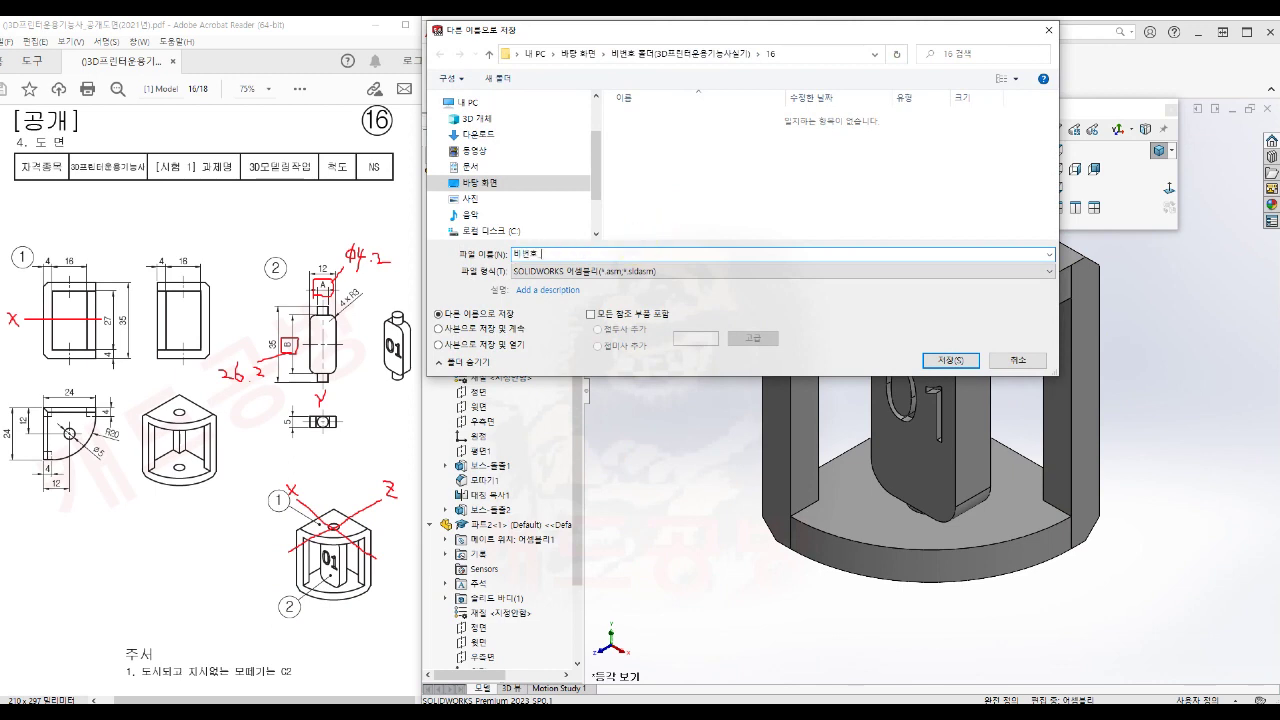
text(_16)
drag(553, 254, 516, 256)
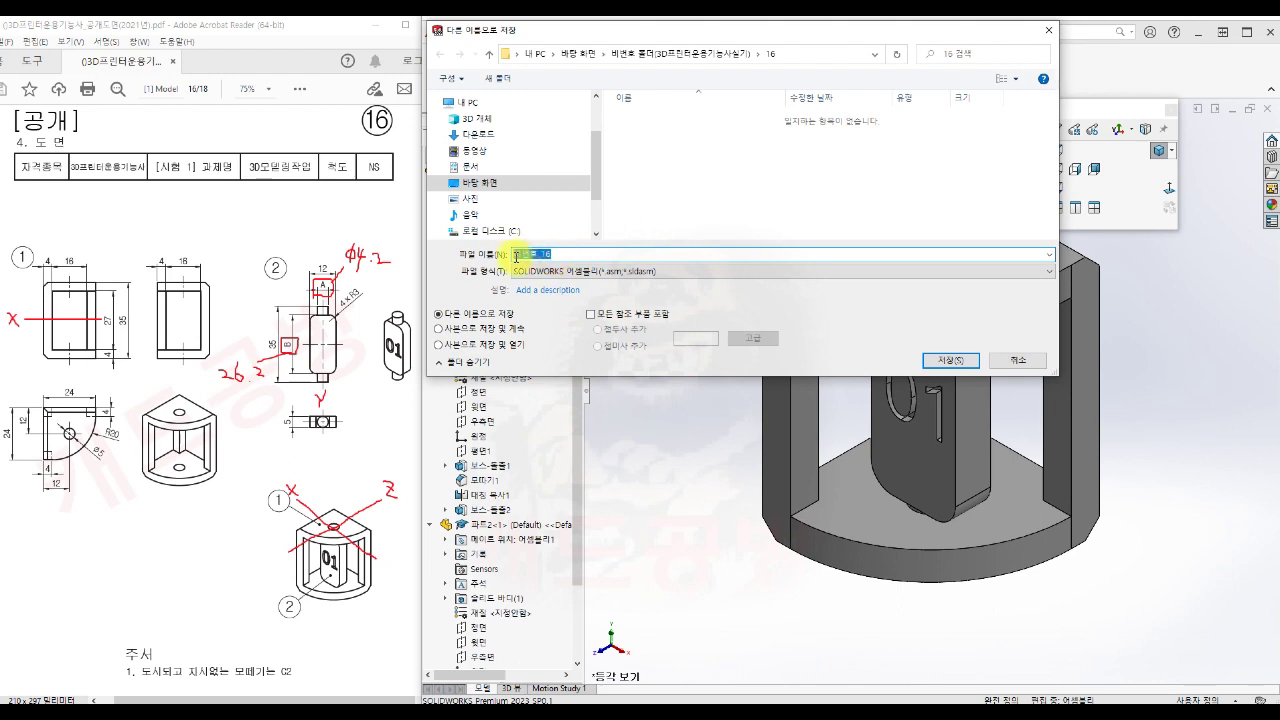
click(944, 360)
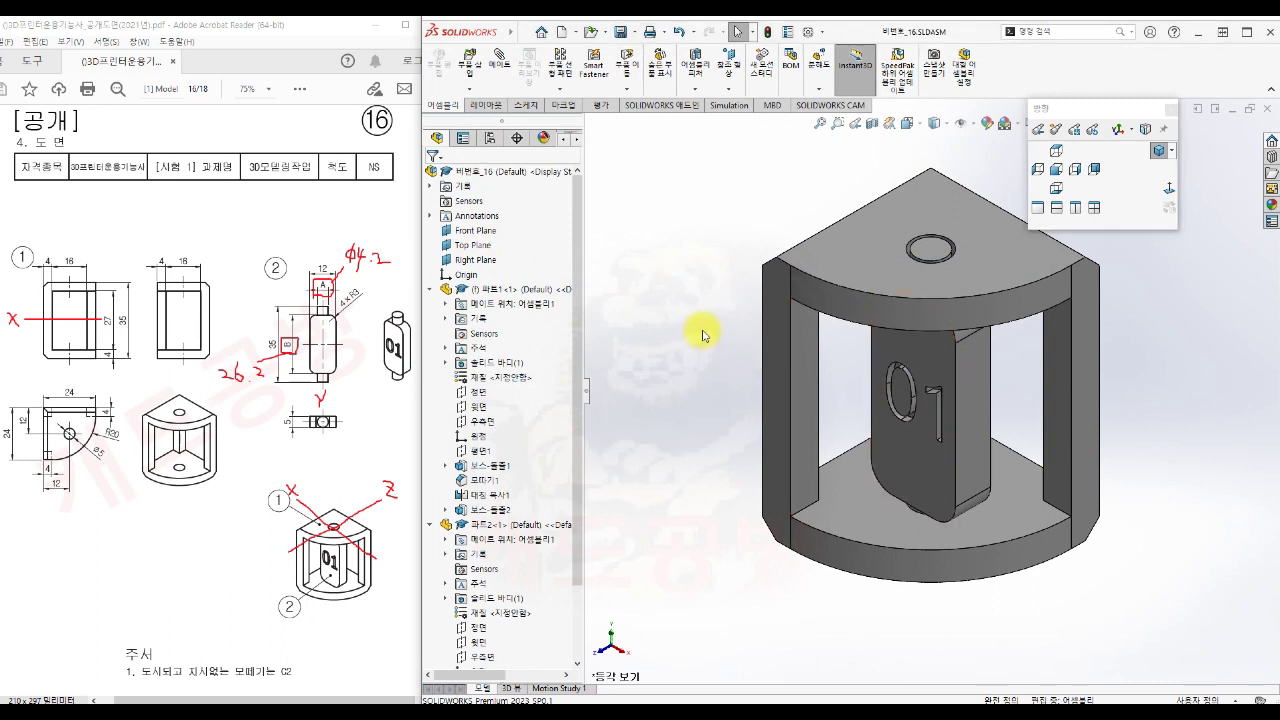
Export the assembly as 비번호_16.STEP in STEP AP214 format, accepting the solid/surface geometry export options
click(637, 35)
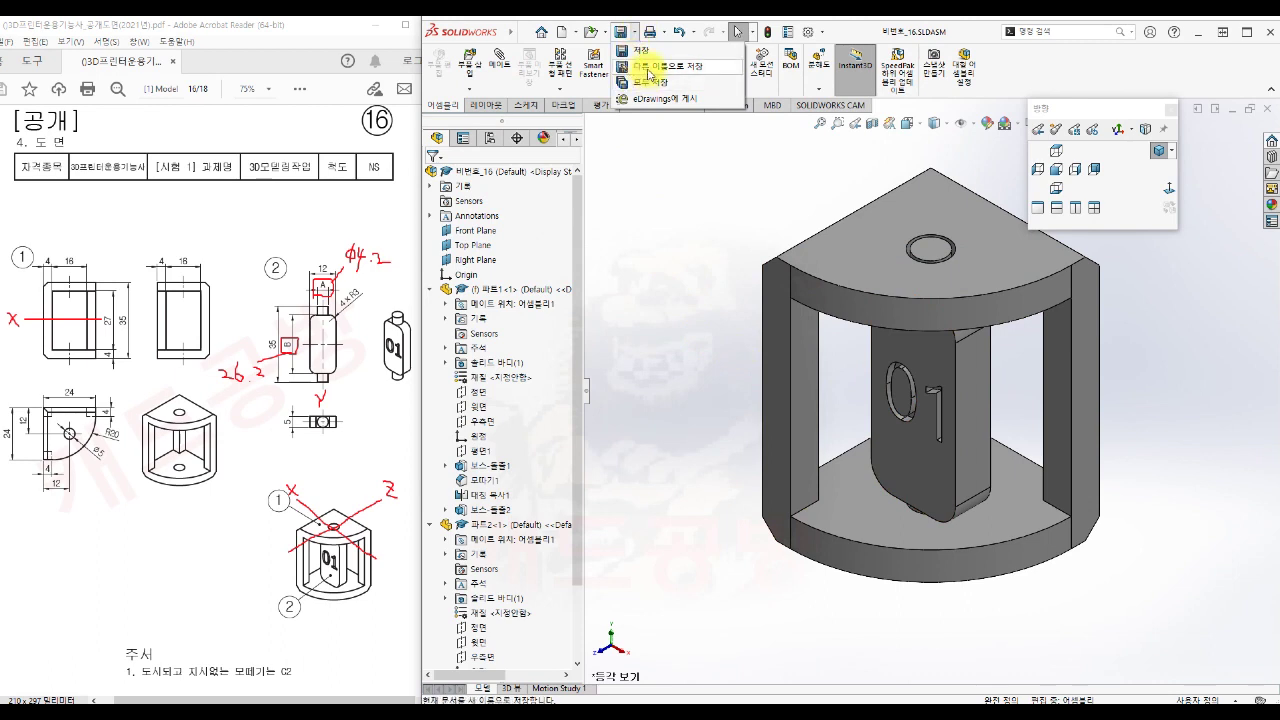
click(650, 72)
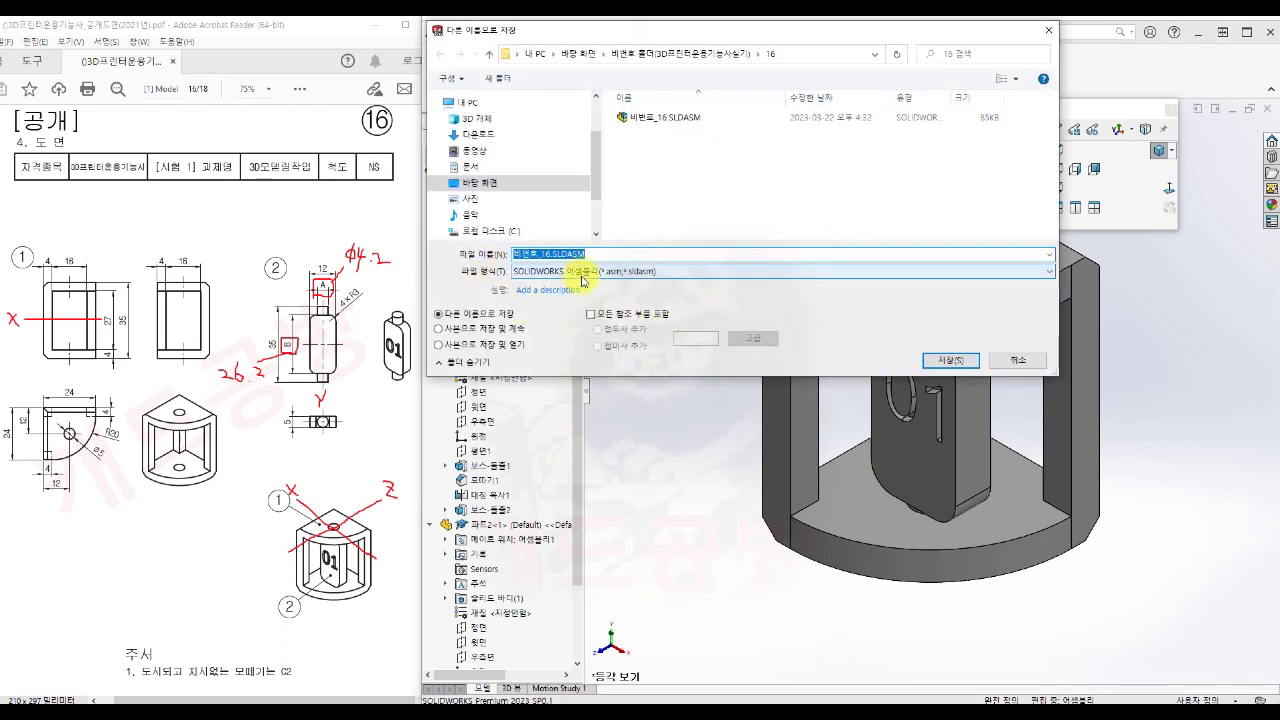
click(562, 272)
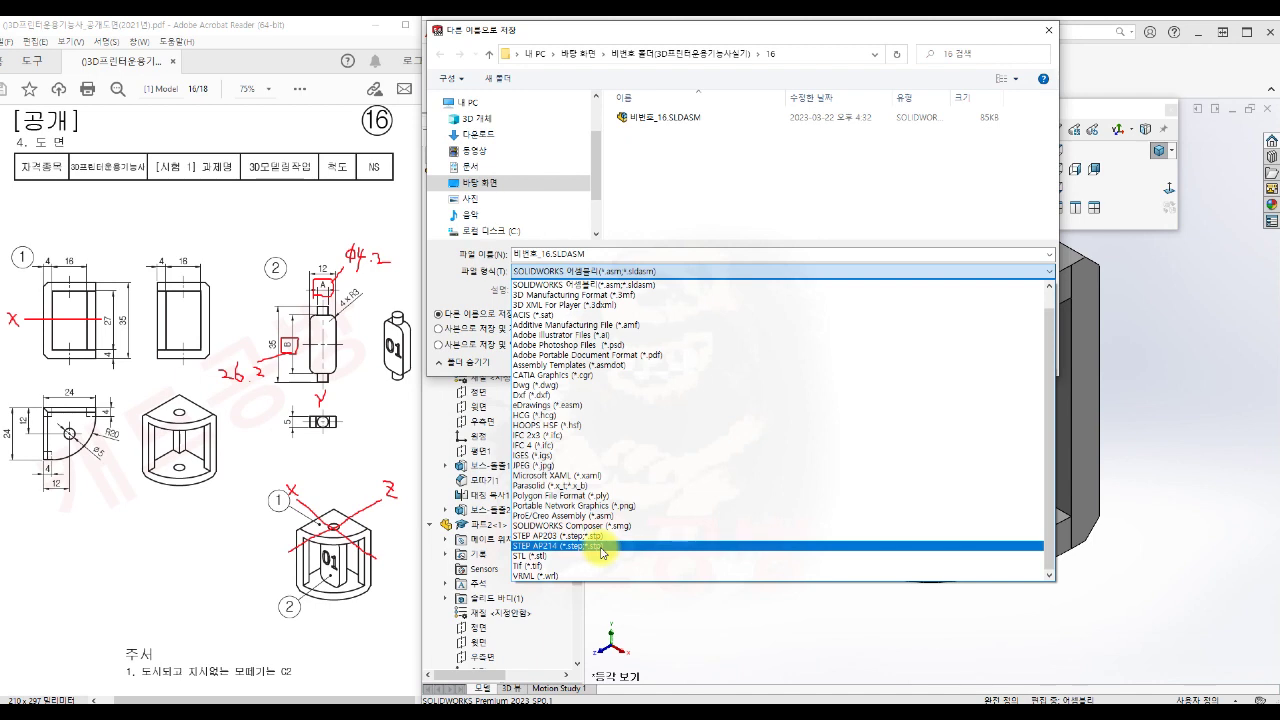
click(600, 548)
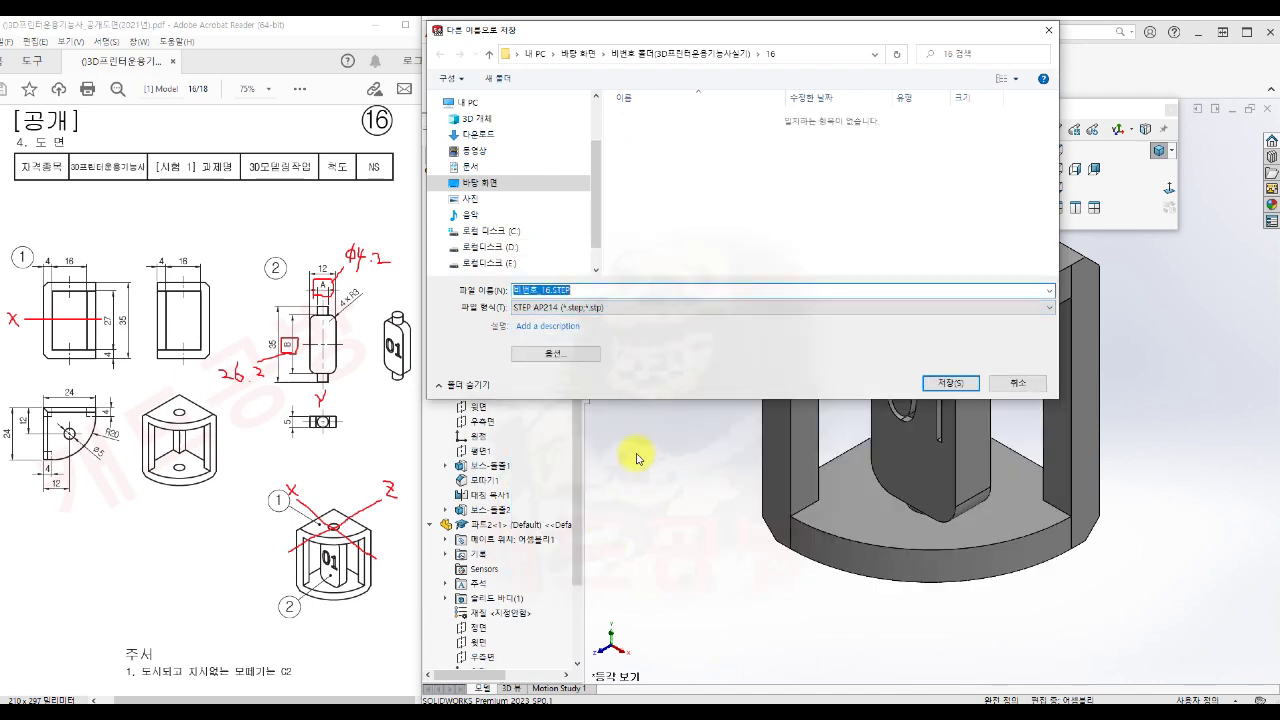
click(568, 354)
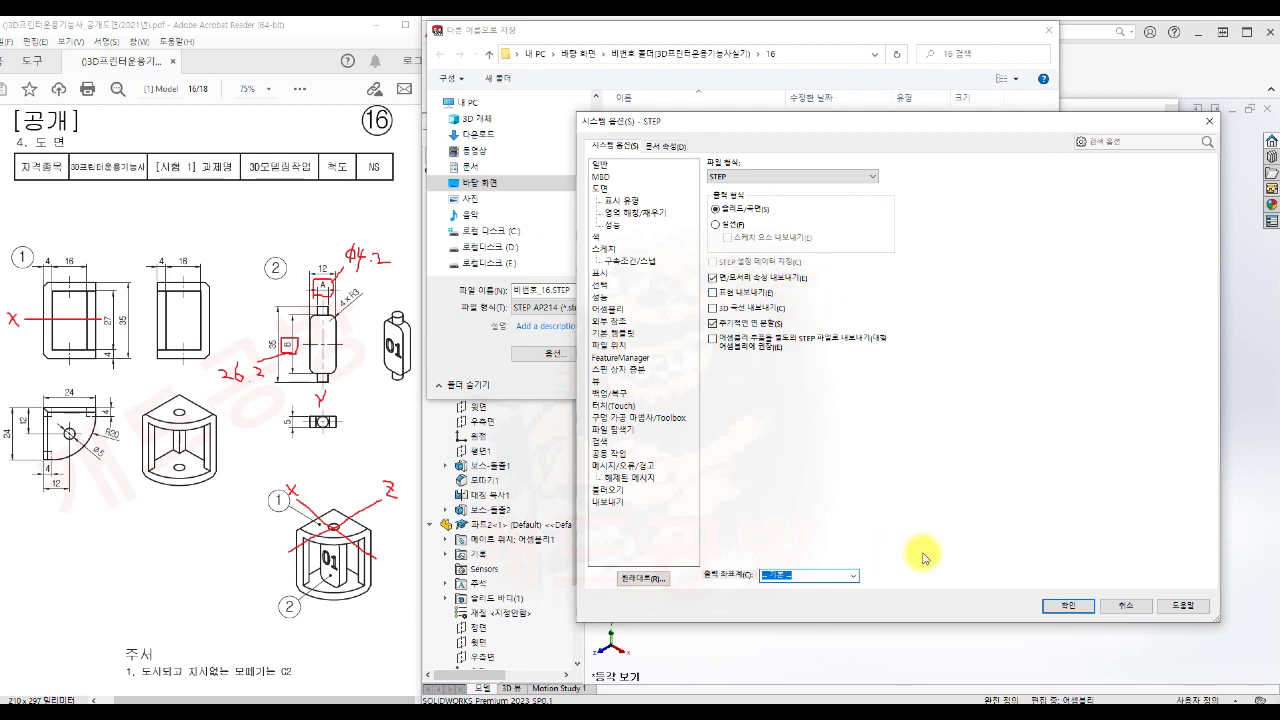
click(1067, 606)
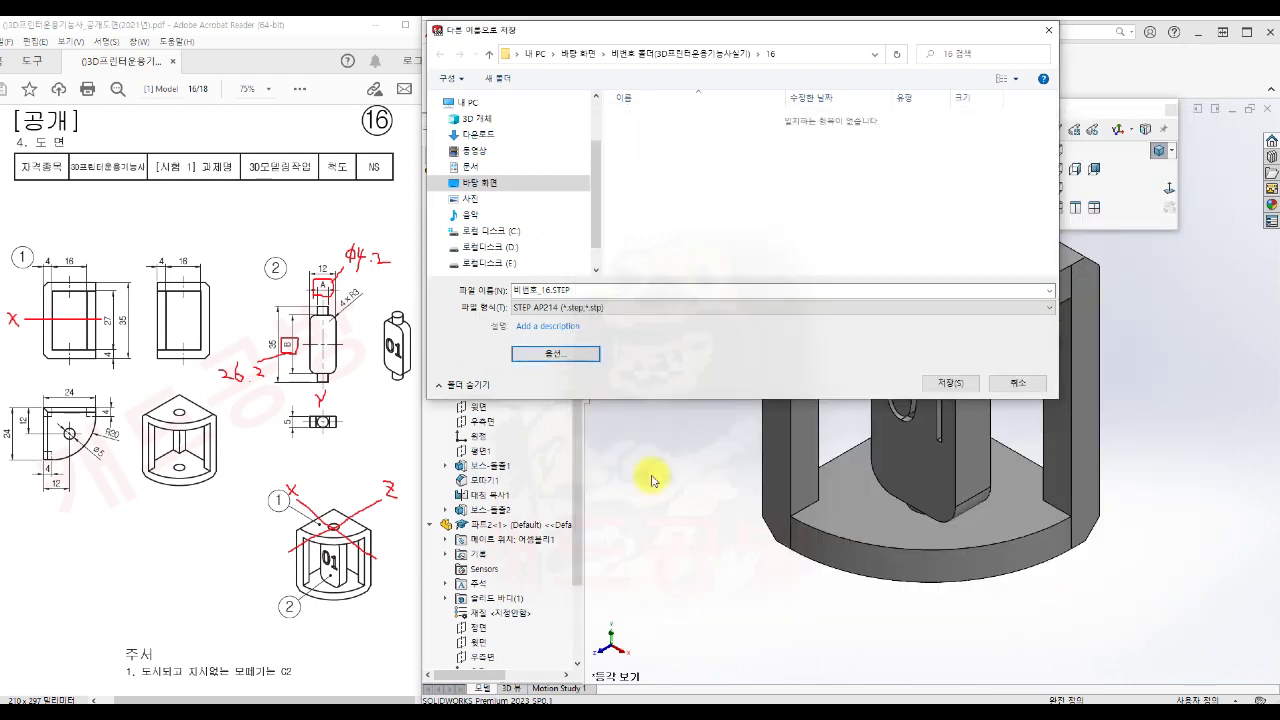
click(965, 385)
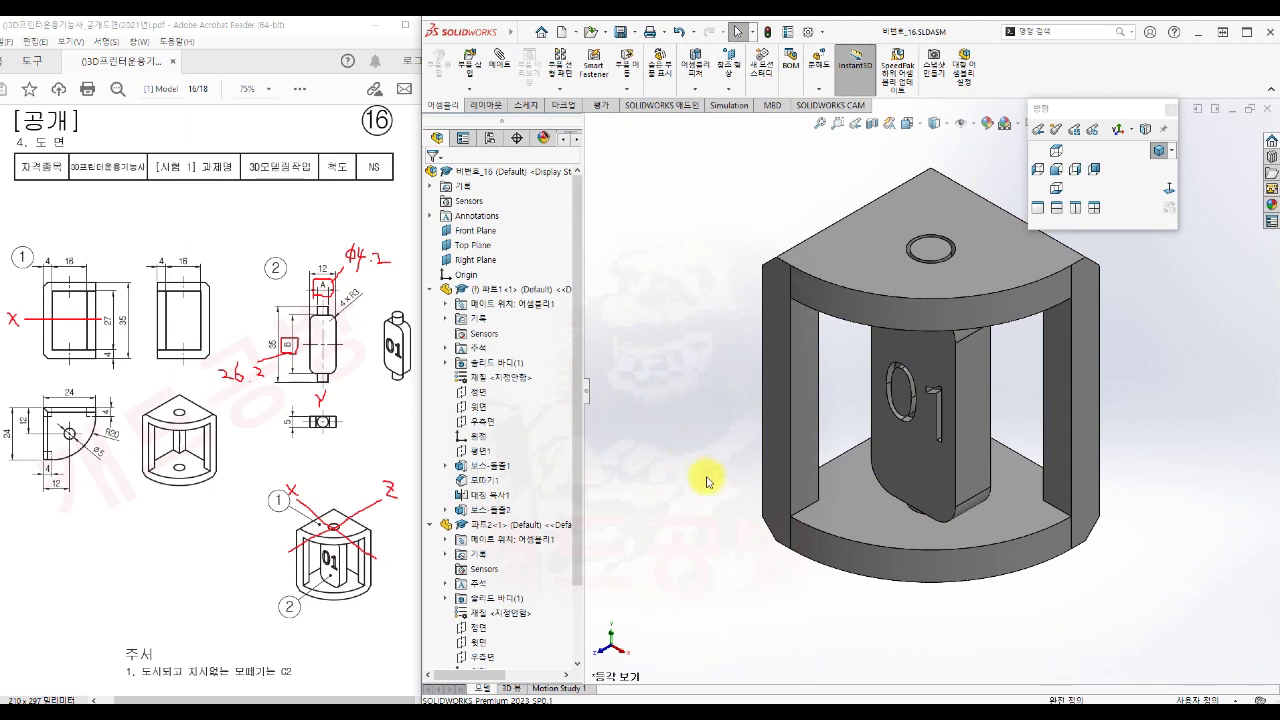
Export the assembly as 비번호_16.STL, accepting the binary, millimetre and single-file export options
middle_drag(700, 486, 709, 443)
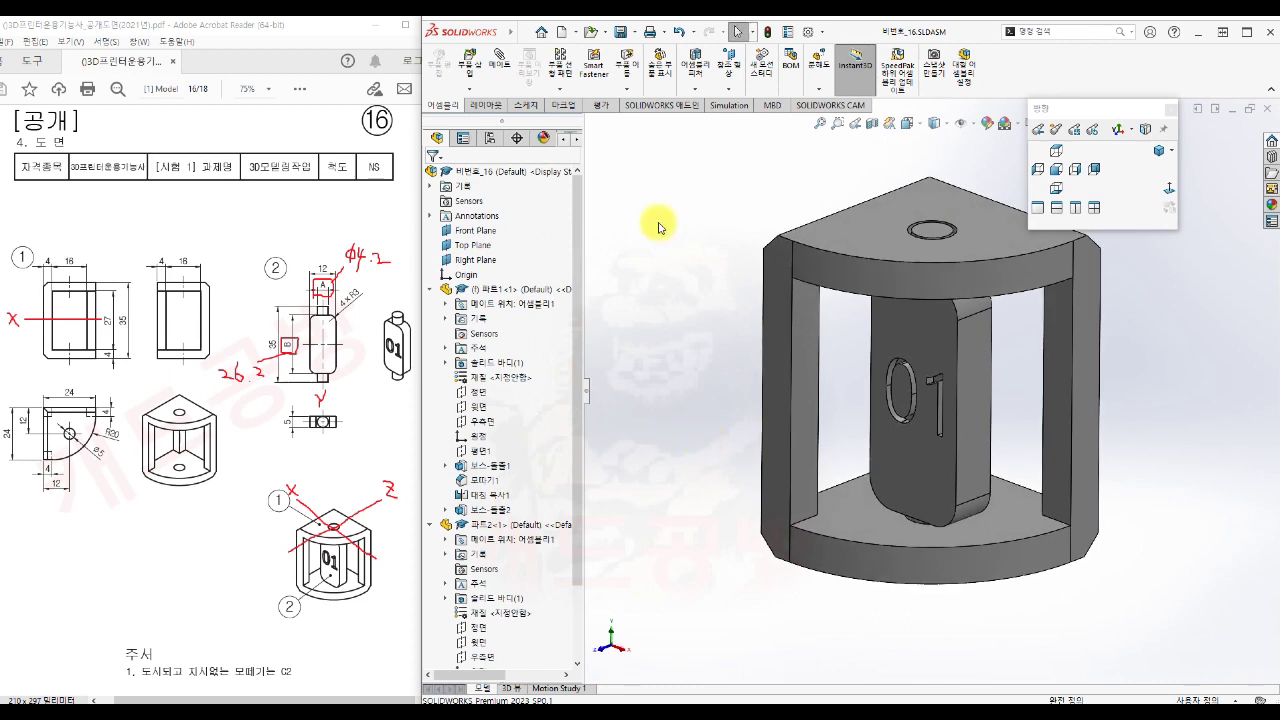
click(637, 35)
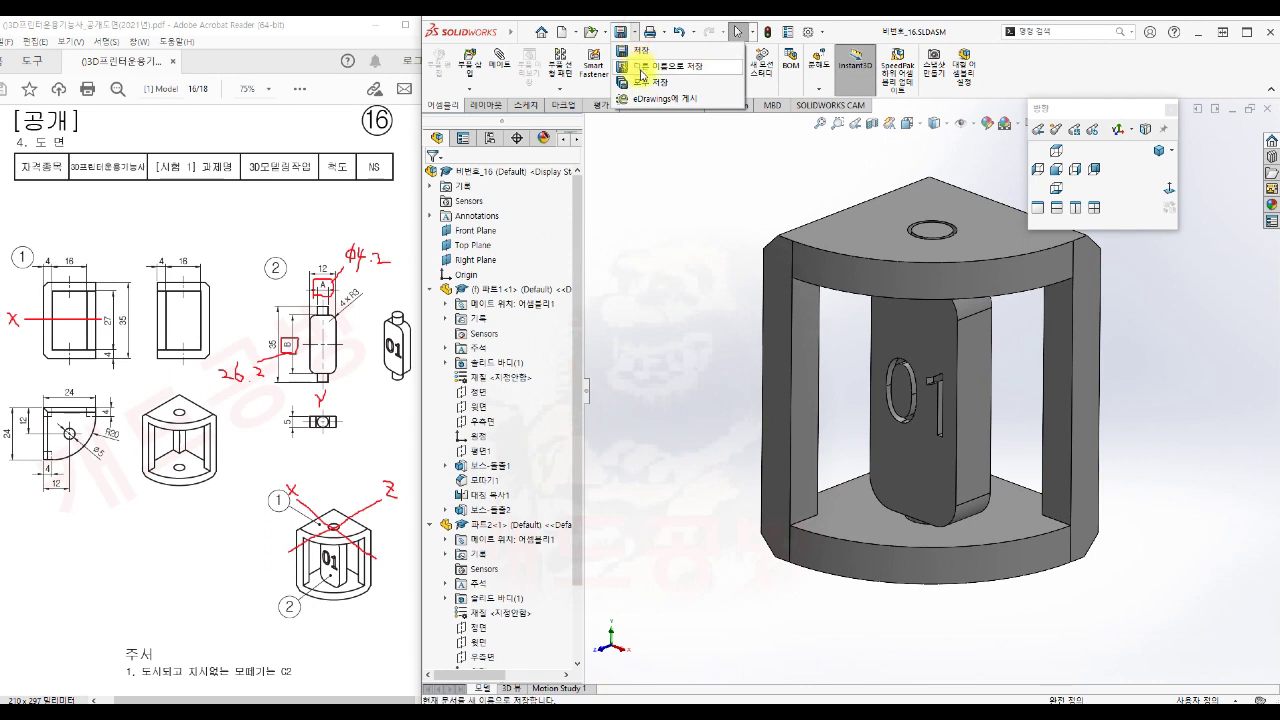
click(660, 66)
click(658, 271)
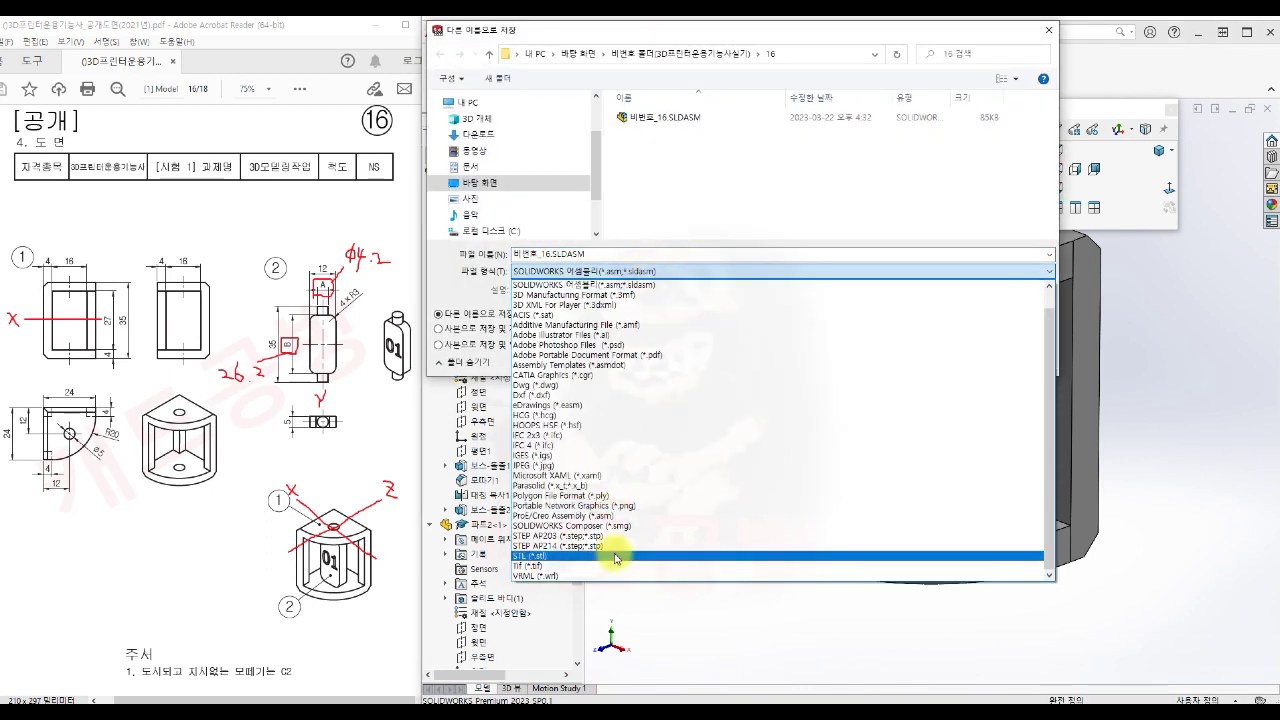
click(615, 556)
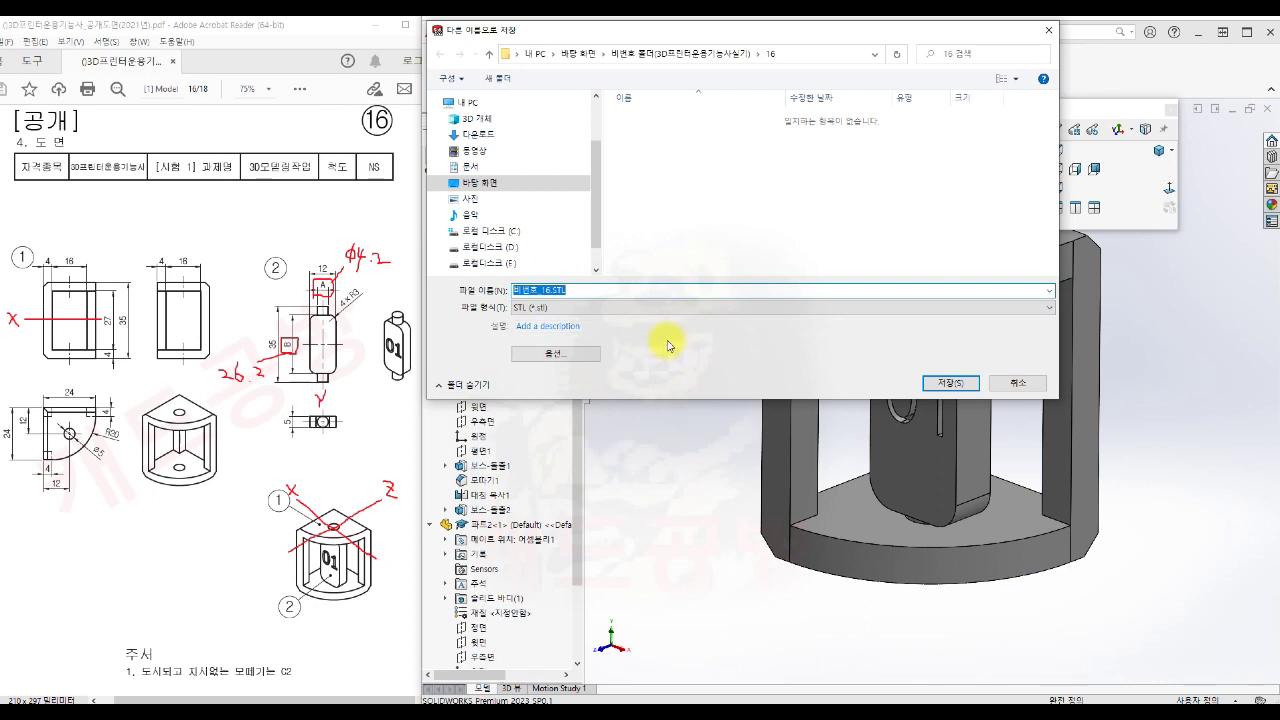
click(569, 354)
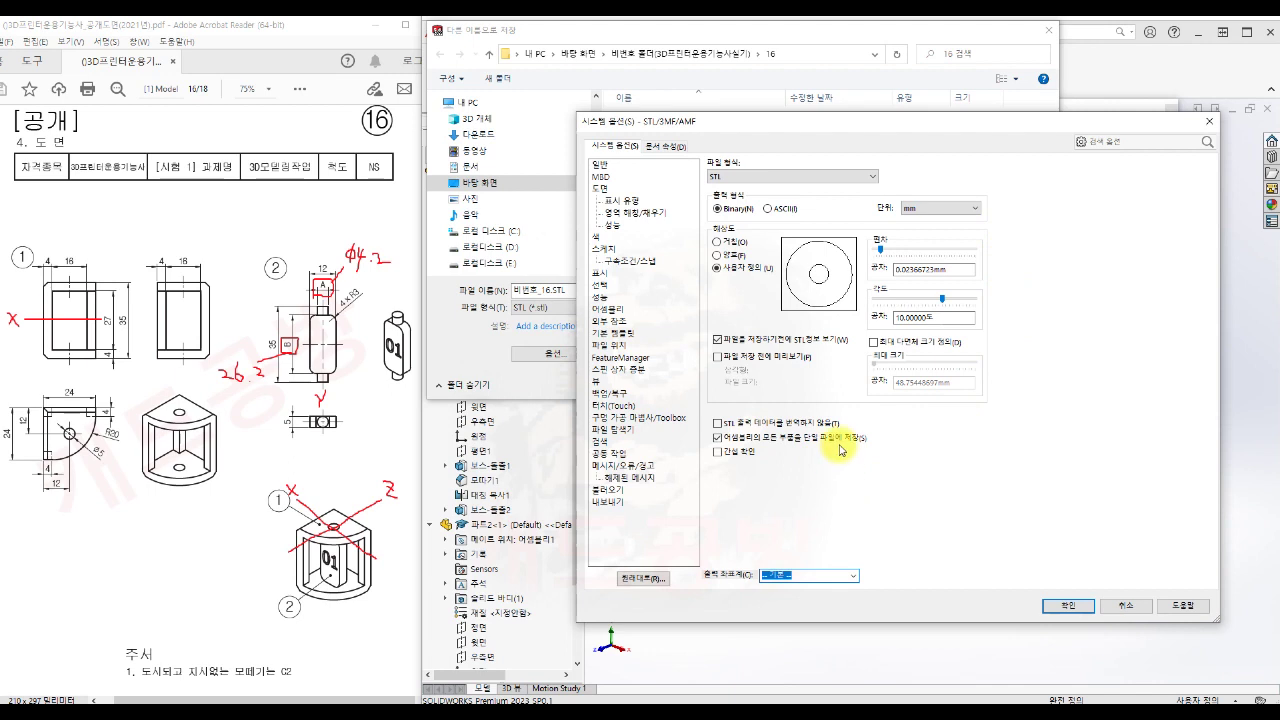
click(1063, 606)
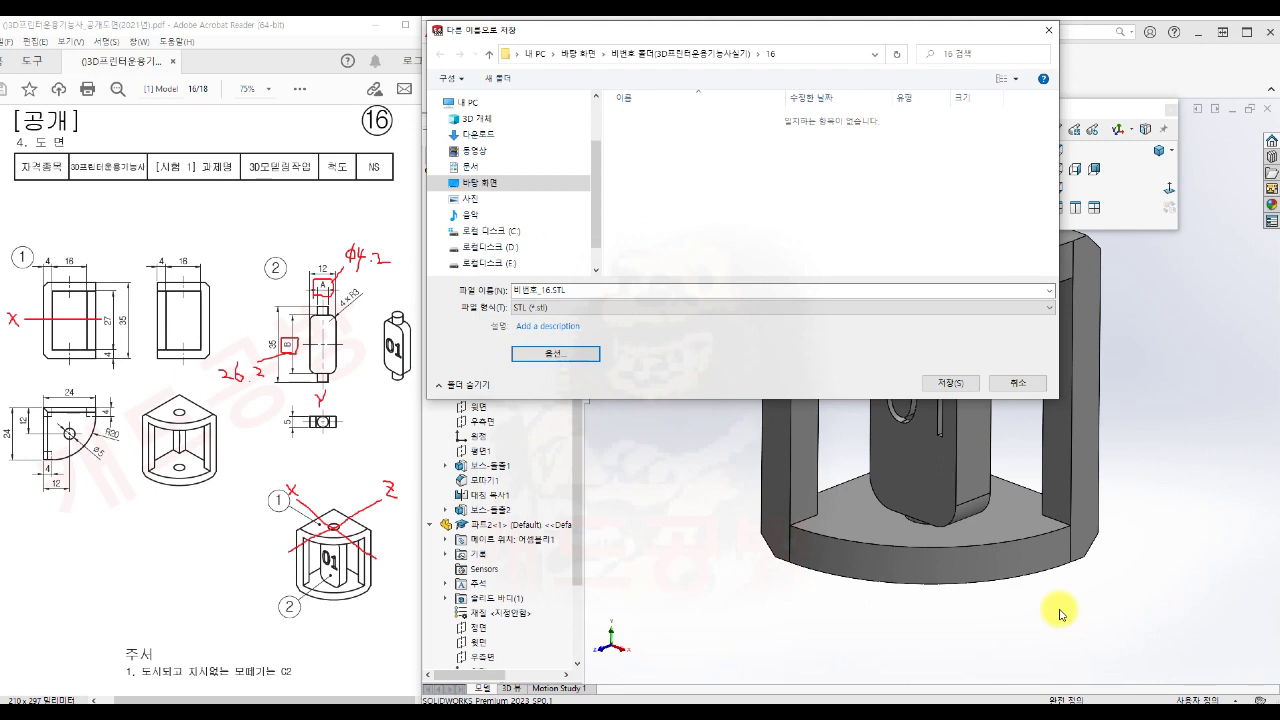
click(951, 385)
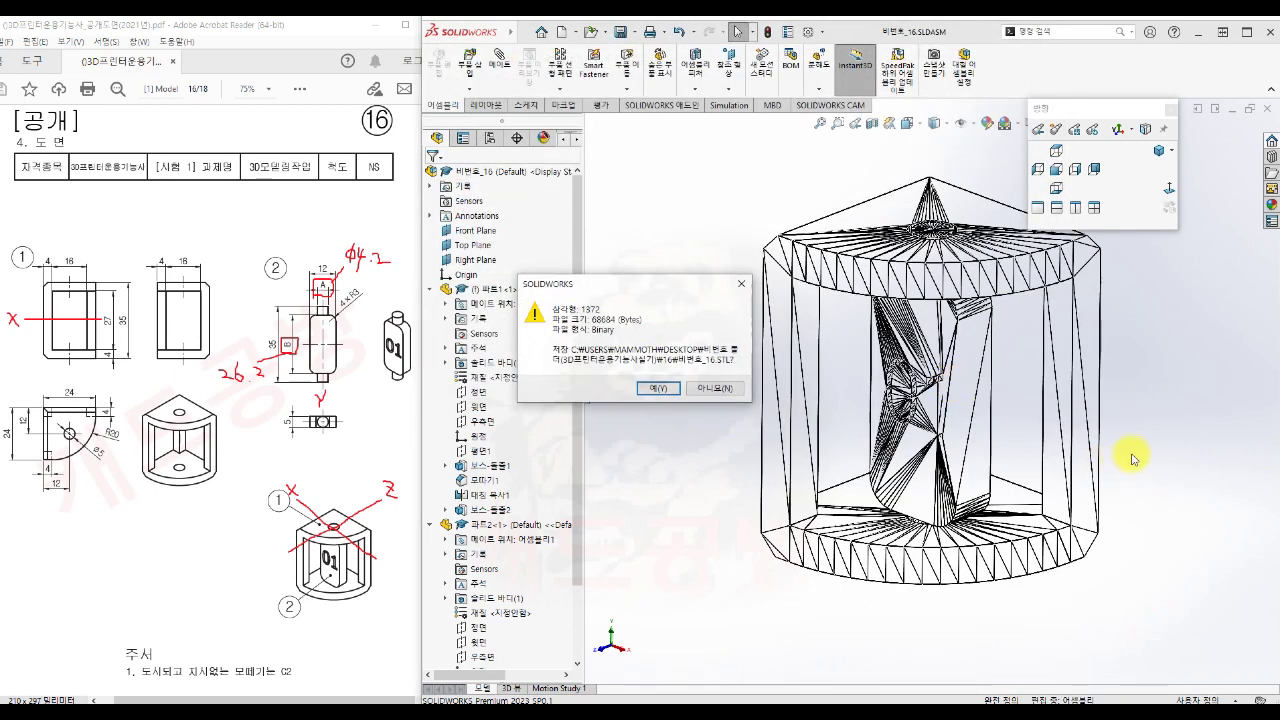
click(657, 391)
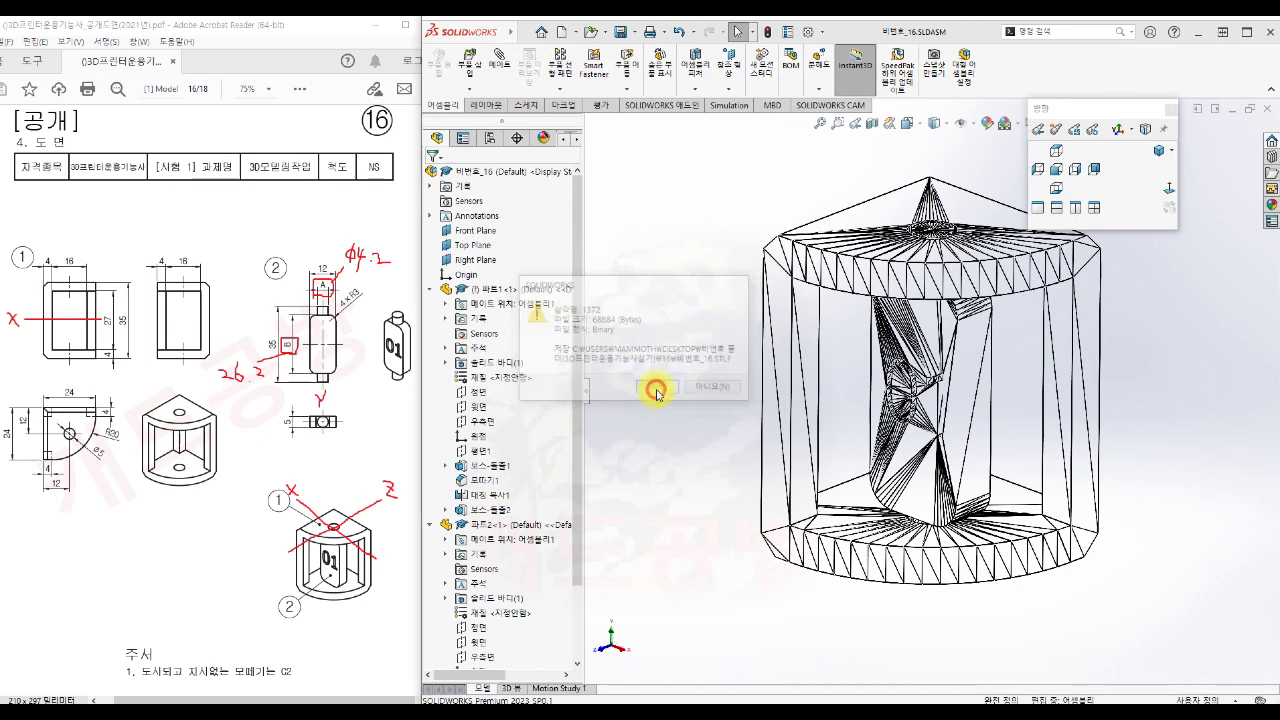